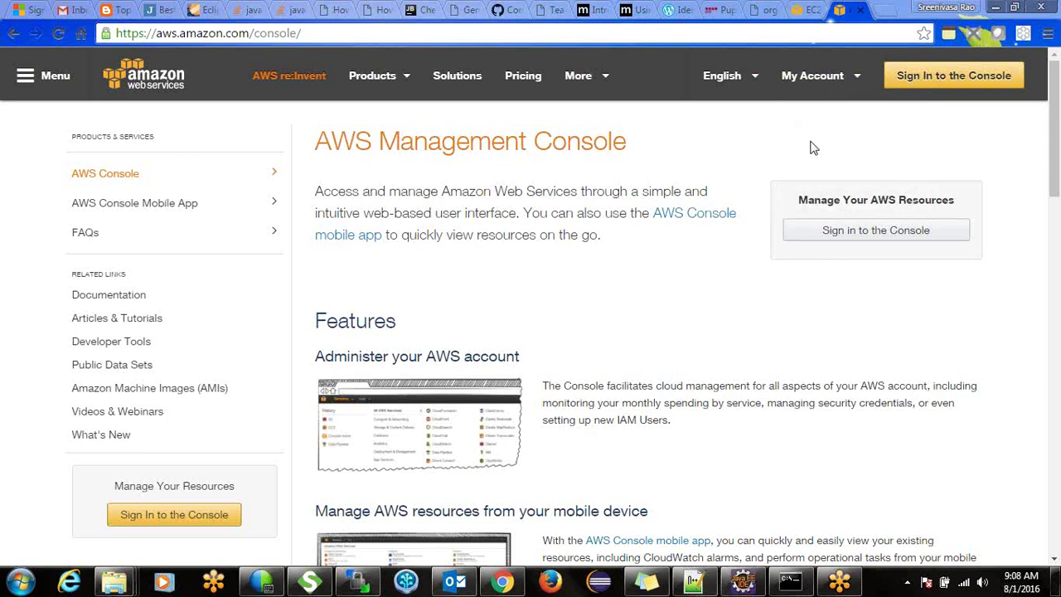
Sign in to the console with the account password, re-entering it after a rejected first attempt
left_click(935, 75)
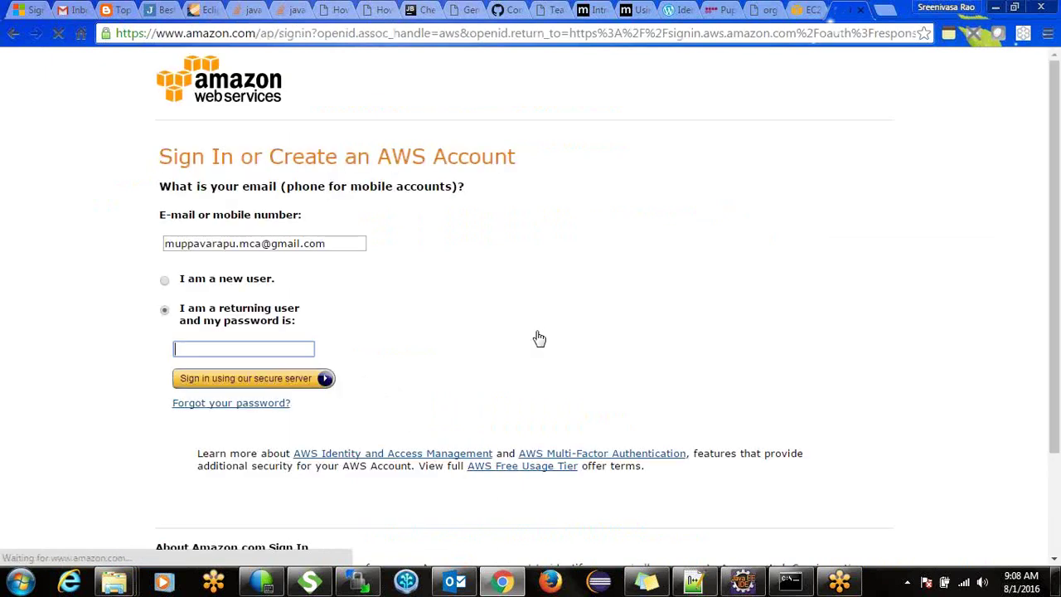
type("•••••")
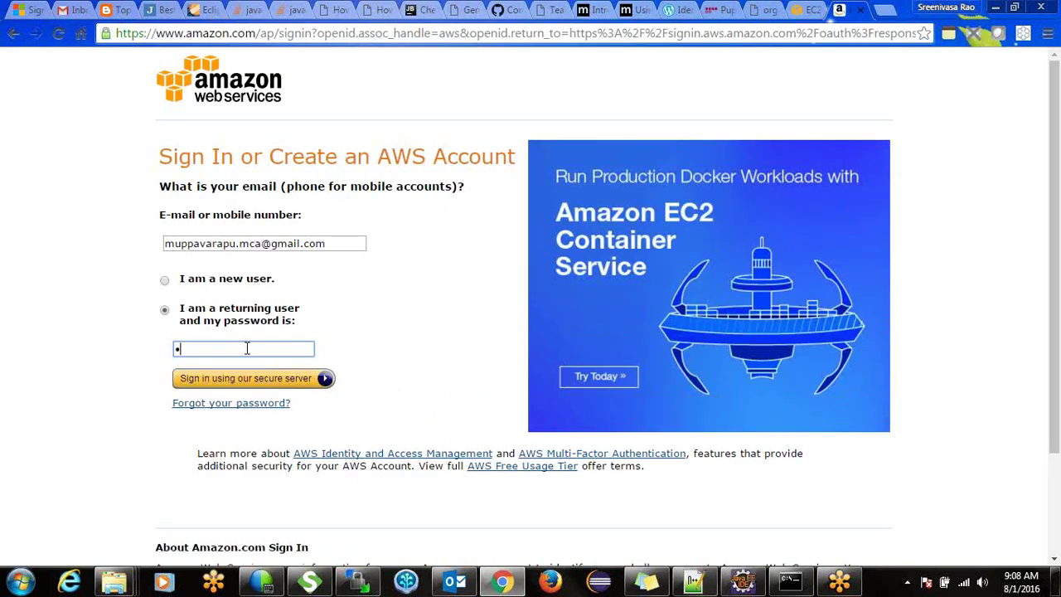
type("•••••••")
key("Return")
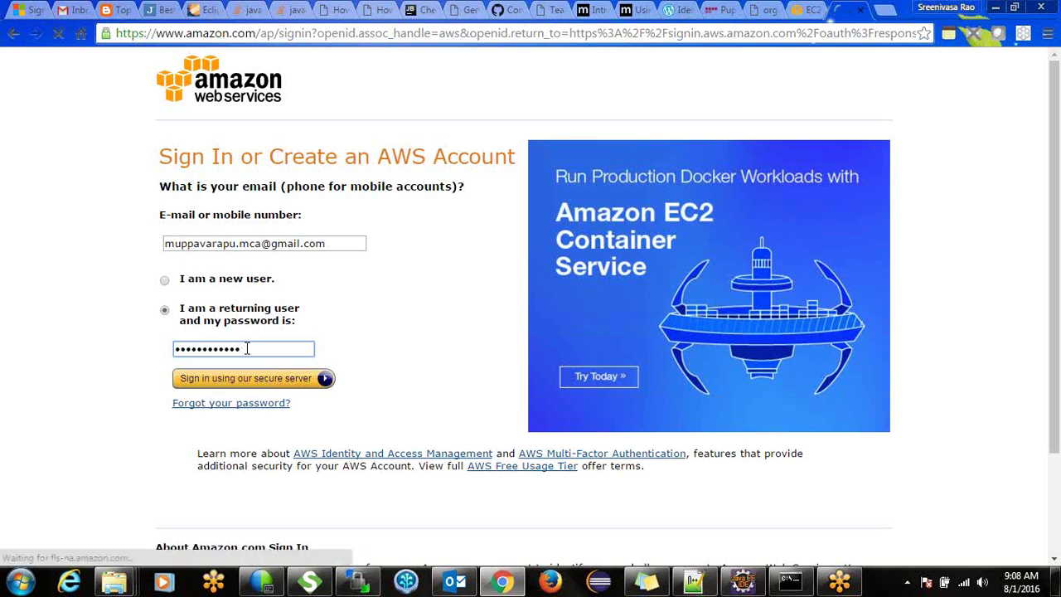
type("••••••••••••")
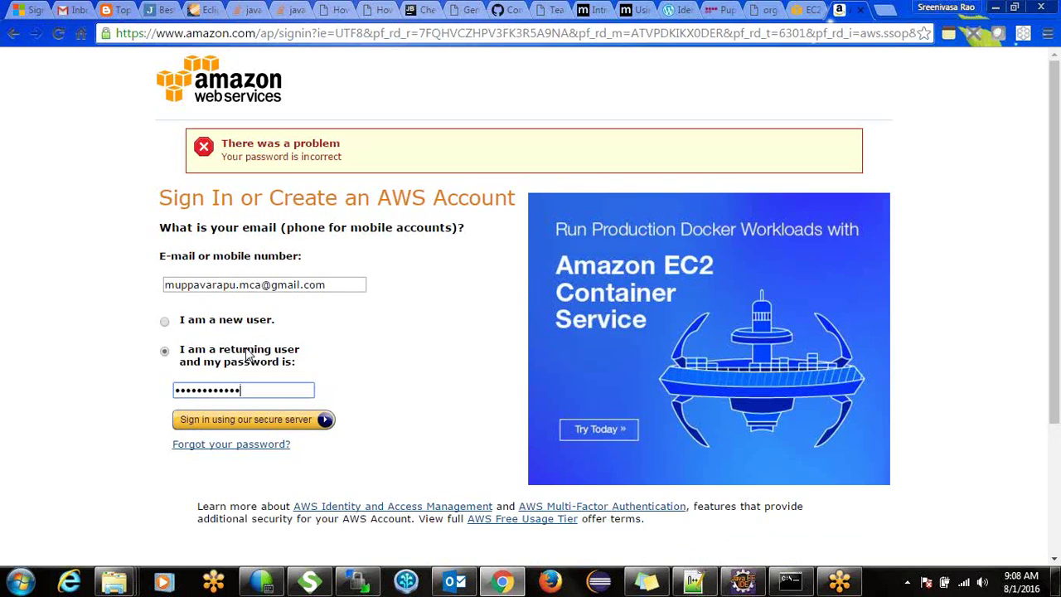
key("Return")
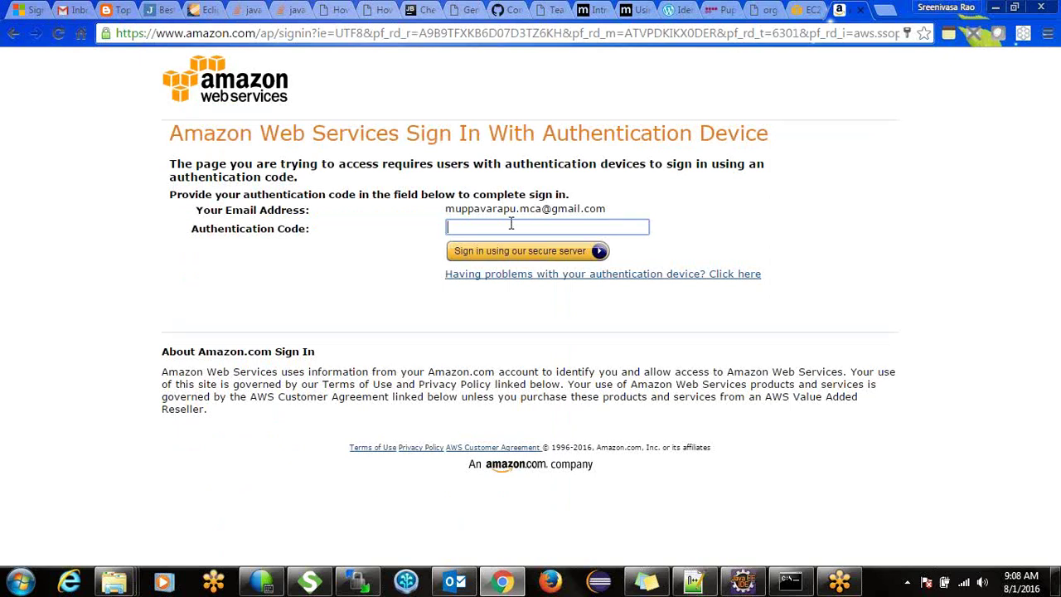
Enter the MFA authentication code and sign in through the secure server
left_click(509, 253)
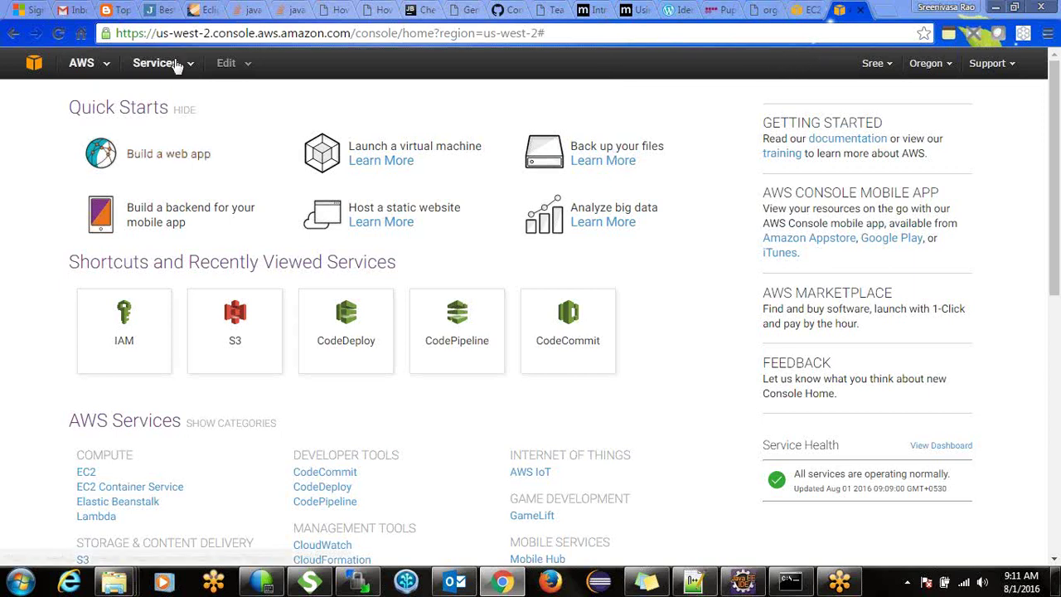
Open the CodeCommit service from the Developer Tools services list
left_click(175, 65)
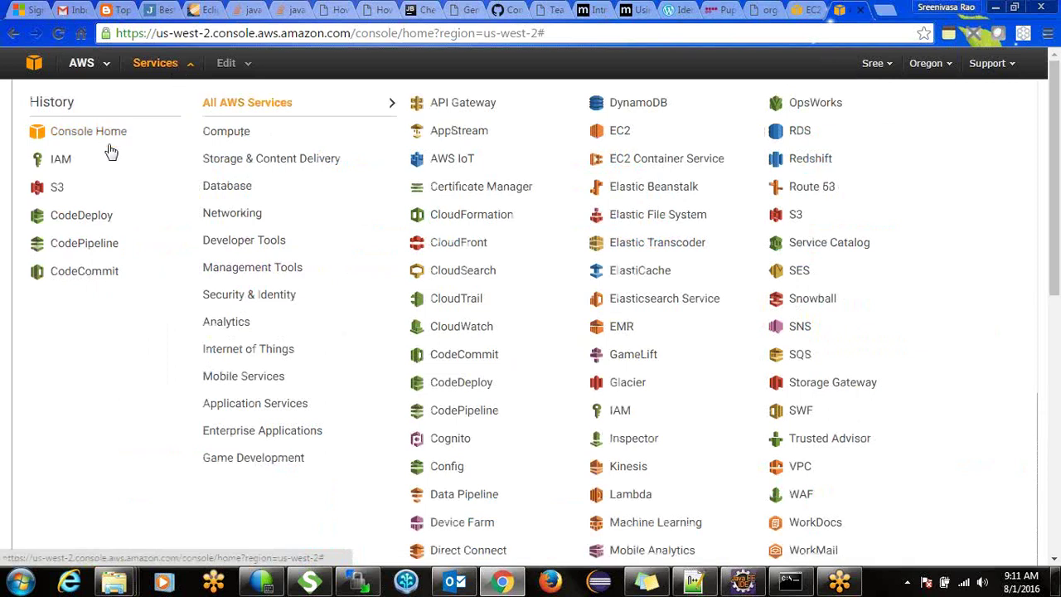
mouse_move(278, 247)
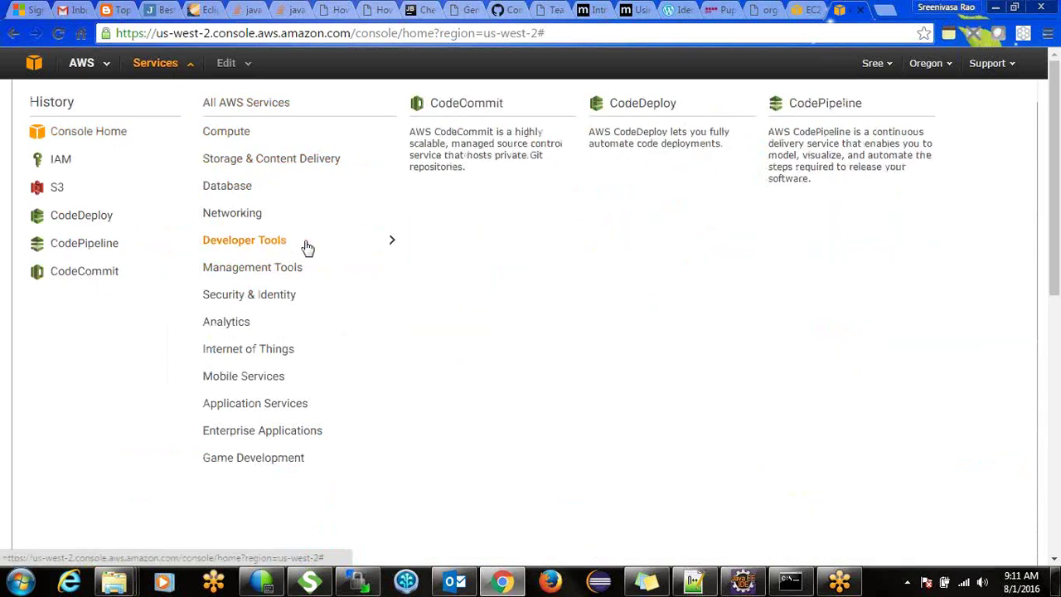
left_click(456, 124)
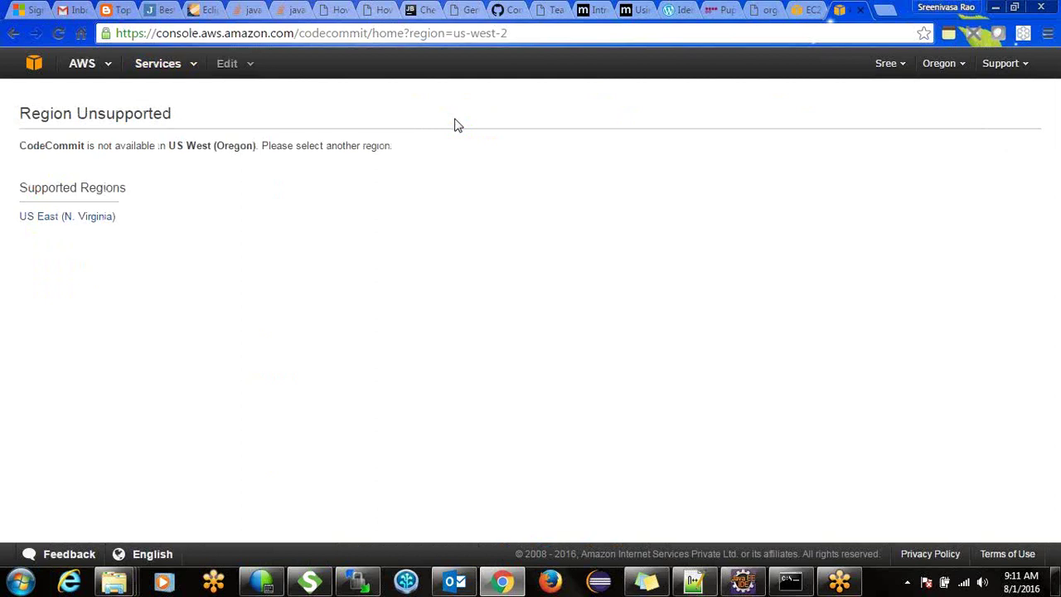
Switch the region to US East (N. Virginia), where CodeCommit is supported
left_click_drag(25, 147, 390, 141)
left_click(327, 197)
left_click_drag(124, 224, 9, 230)
left_click(147, 222)
left_click(940, 66)
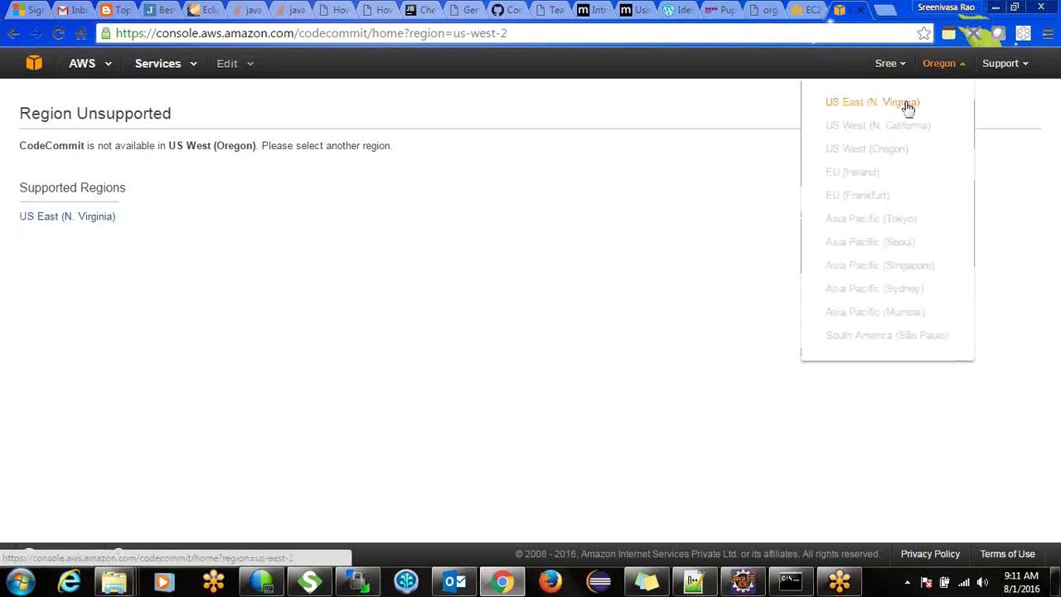
left_click(887, 110)
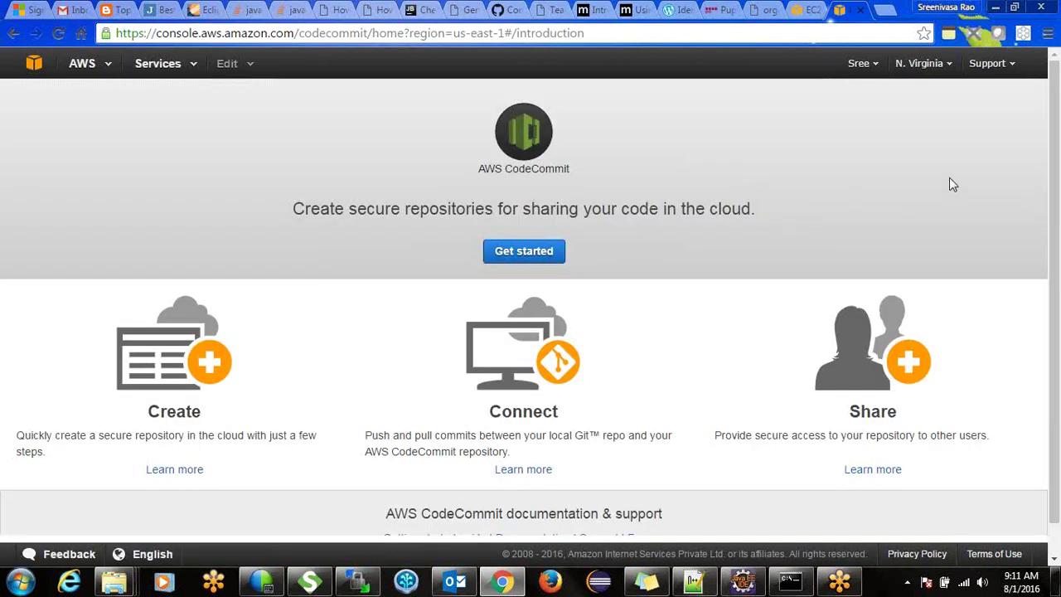
Start a new repository and place the cursor in the repository name field
scroll(1055, 157, "down", 1)
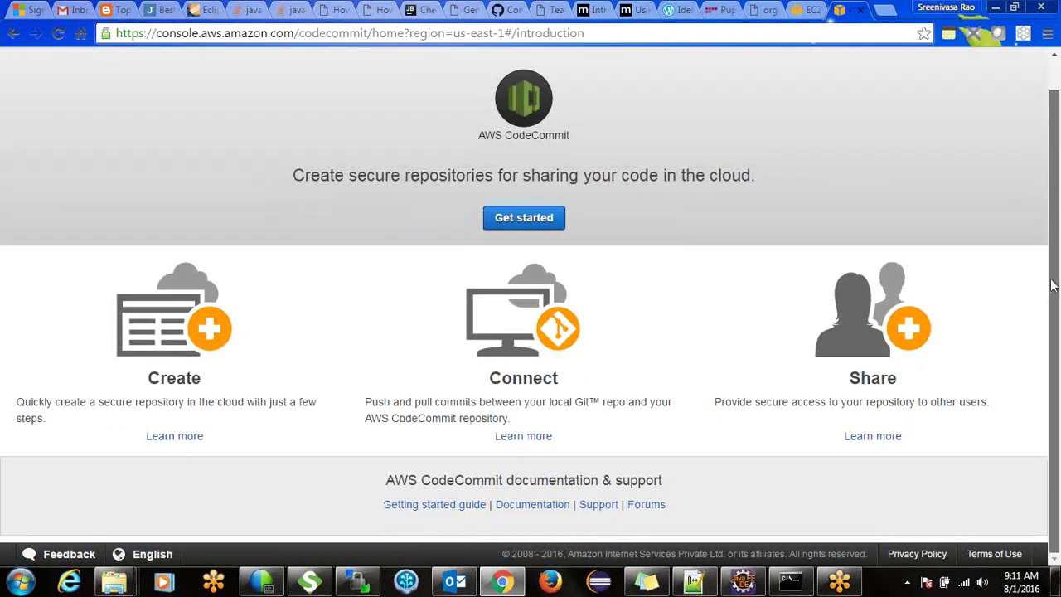
scroll(1052, 133, "up", 1)
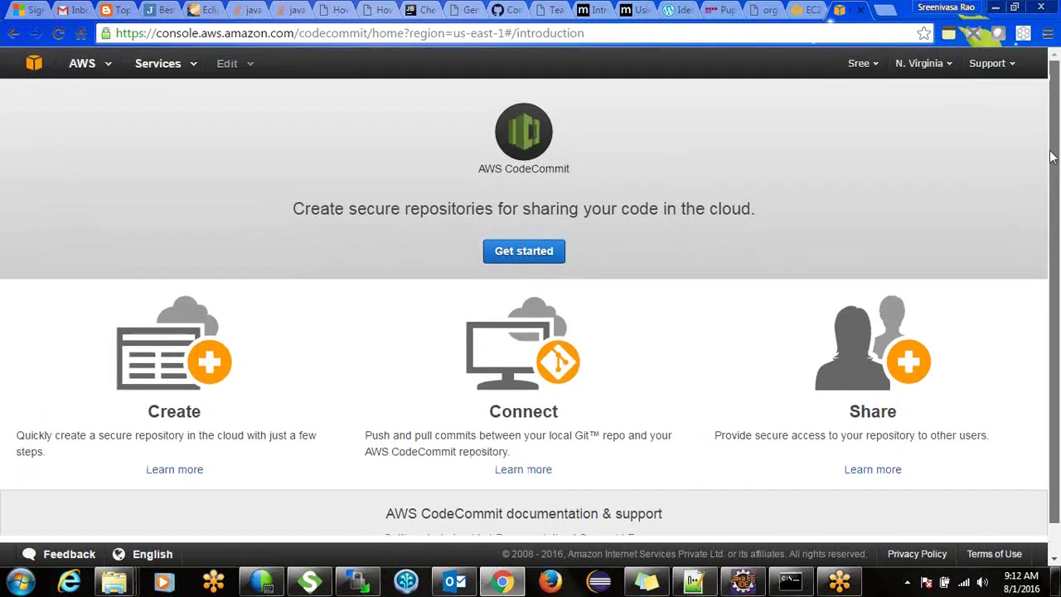
scroll(1052, 158, "down", 1)
scroll(1052, 230, "up", 1)
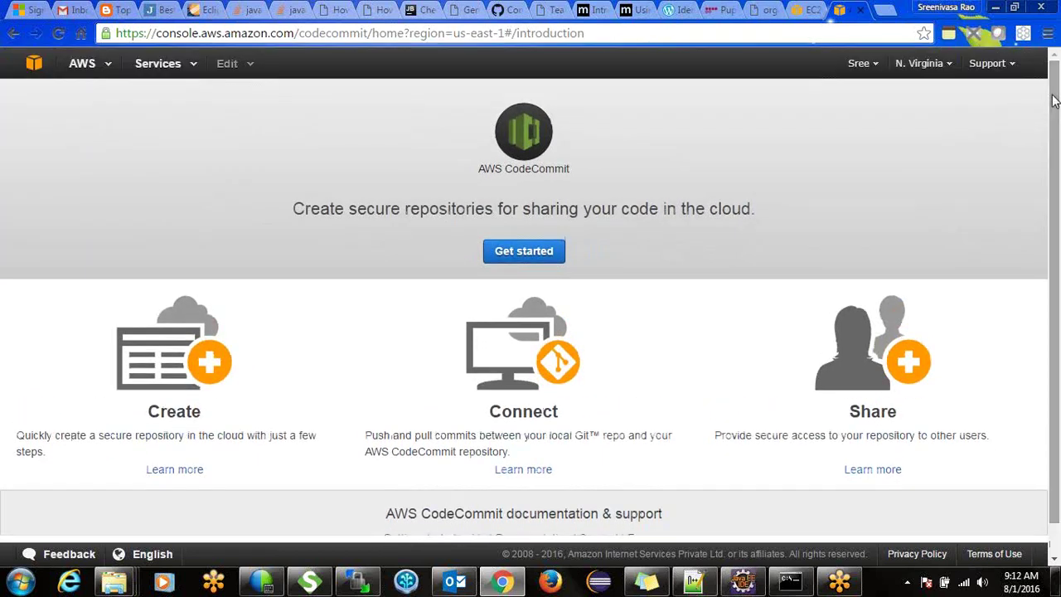
left_click(525, 260)
left_click(208, 281)
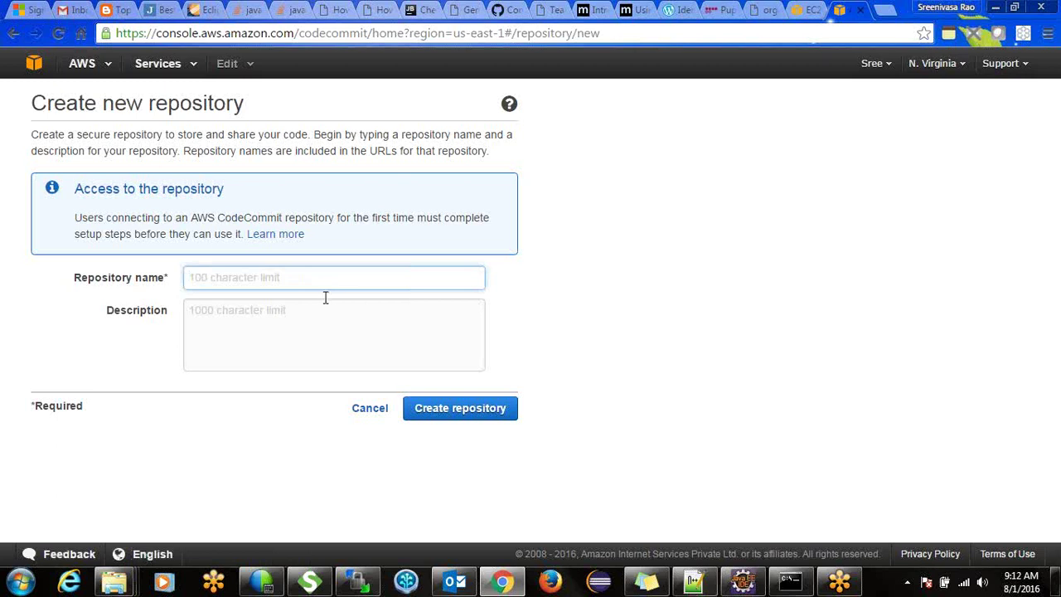
Enter CodeCommitLab as the repository name
left_click(213, 320)
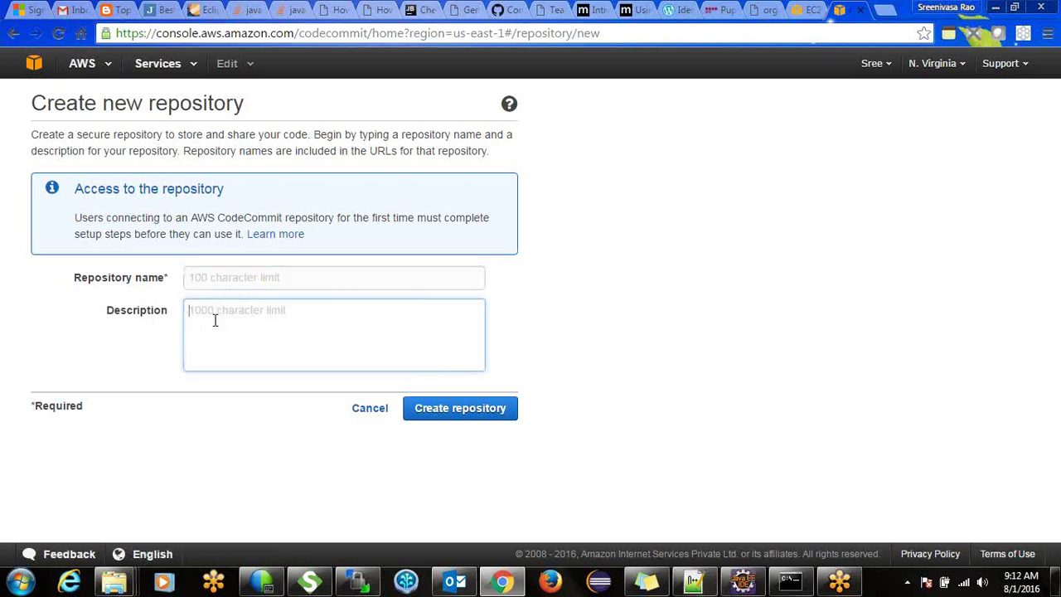
left_click(208, 278)
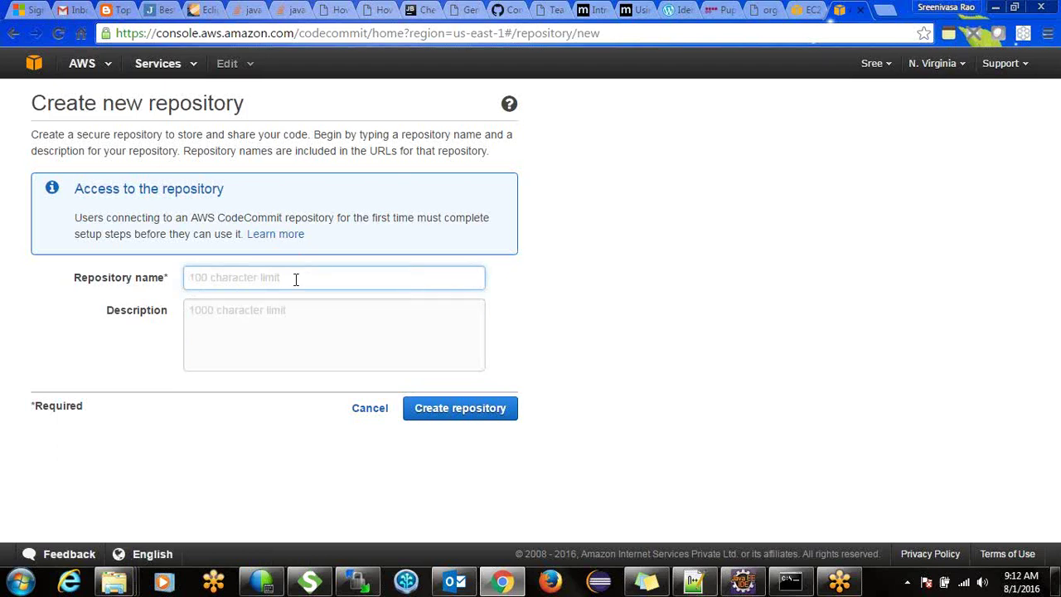
type("CodeCommitLab")
Add the description 'This is a Sample CodeCommit lab repository' and create the repository
left_click(278, 312)
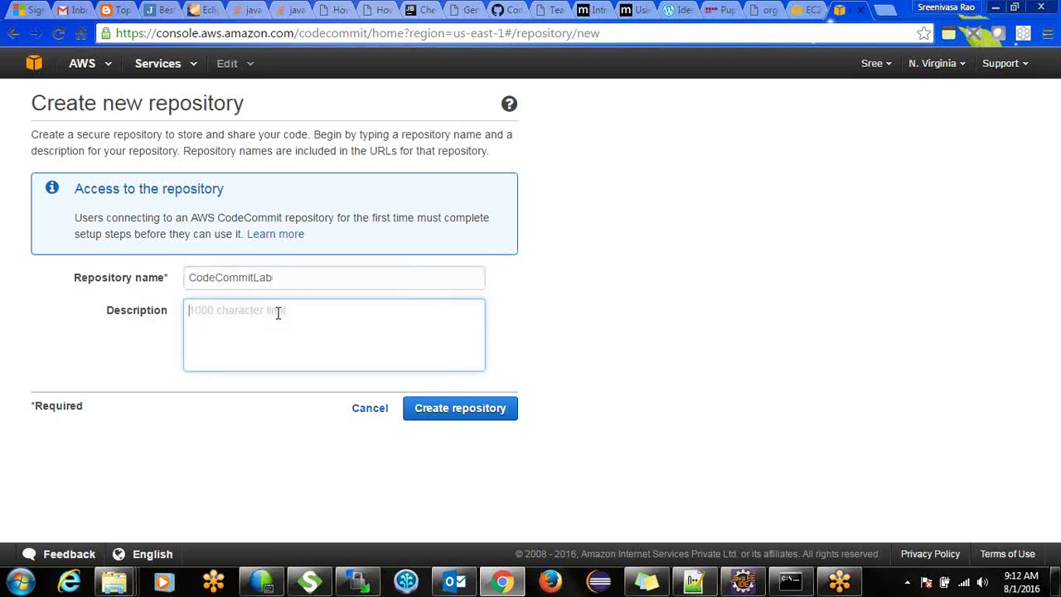
type("This is a Sample CodeCommit lab co")
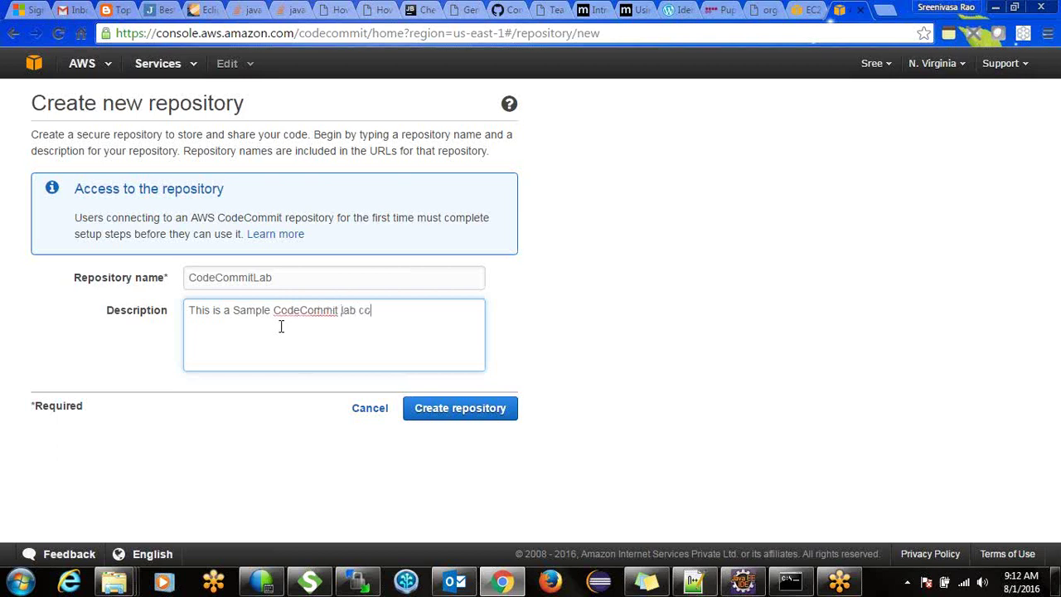
key("BackSpace")
key("BackSpace")
key("BackSpace")
type("epo")
left_click(450, 412)
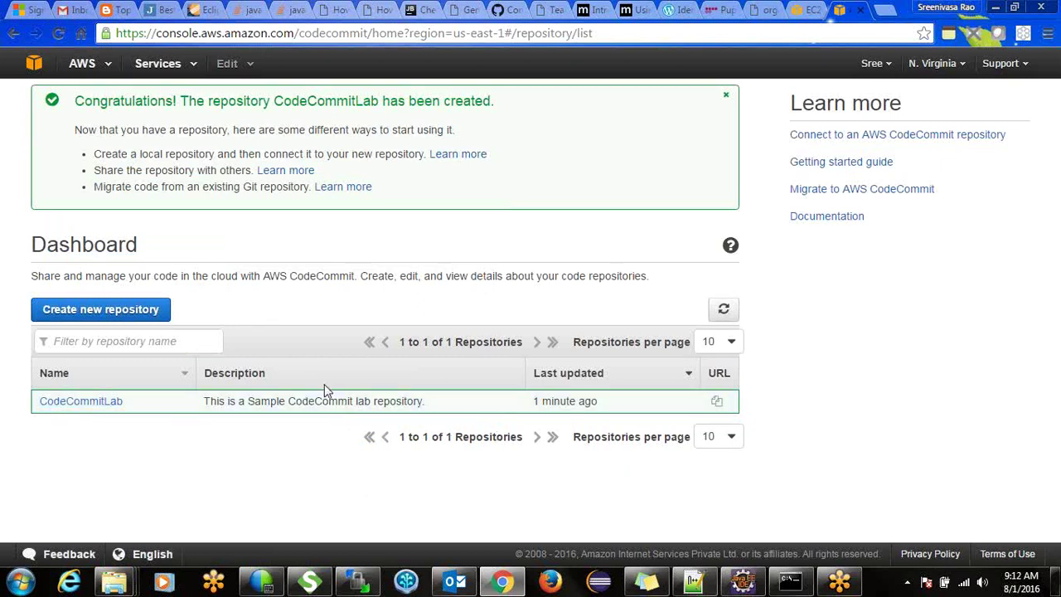
Open the CodeCommitLab repository and check its SSH and HTTPS clone URL options
left_click(74, 401)
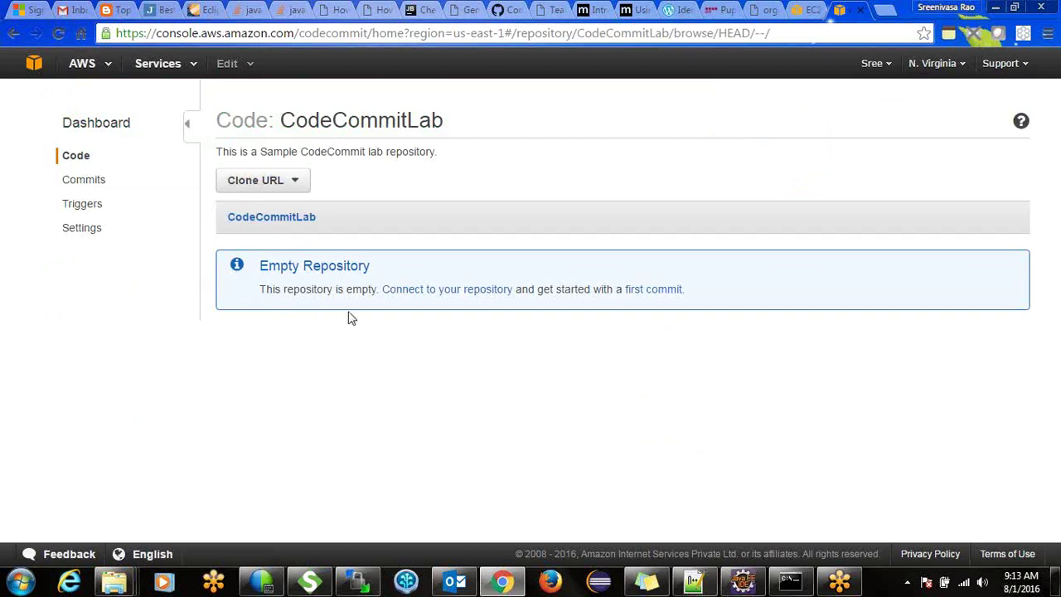
left_click(268, 184)
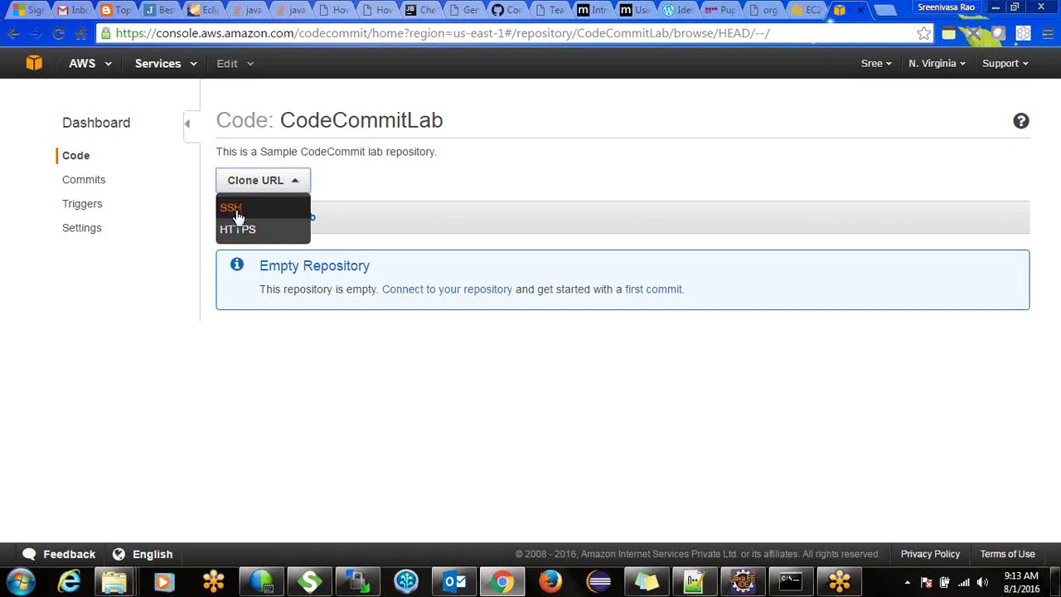
left_click(293, 323)
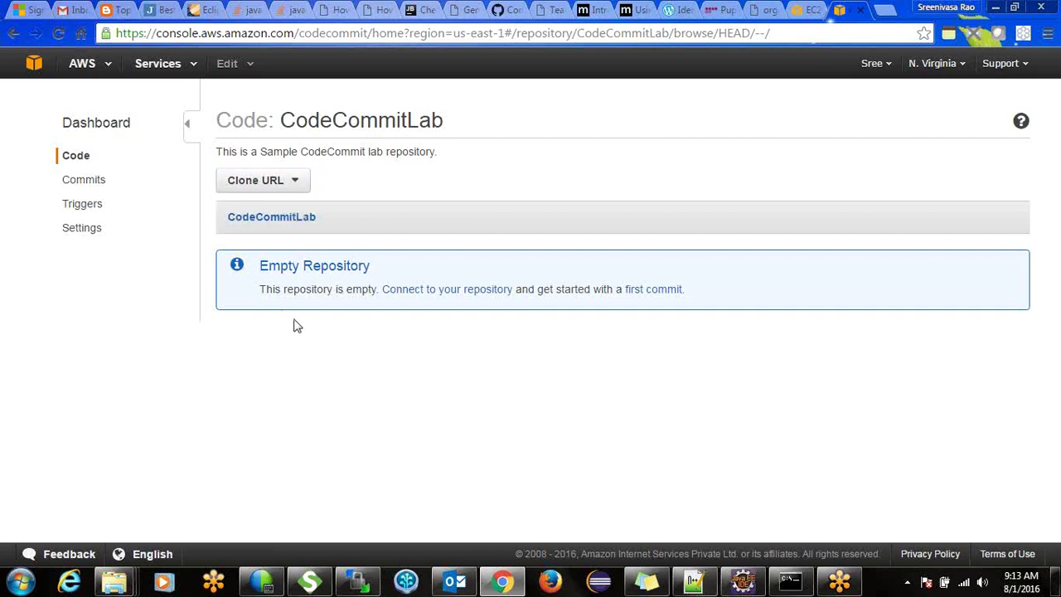
left_click(97, 188)
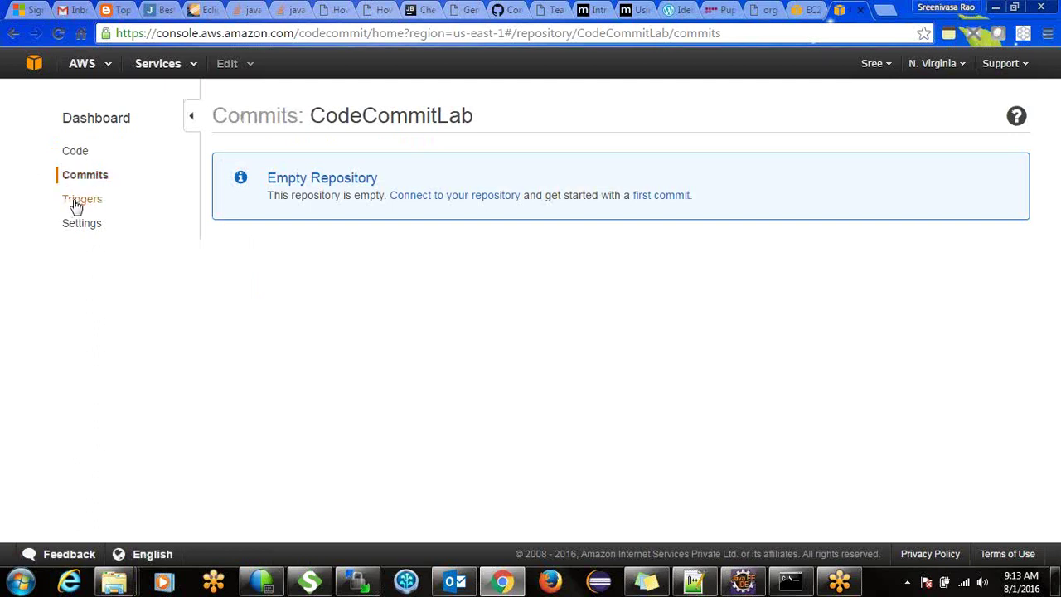
left_click(81, 205)
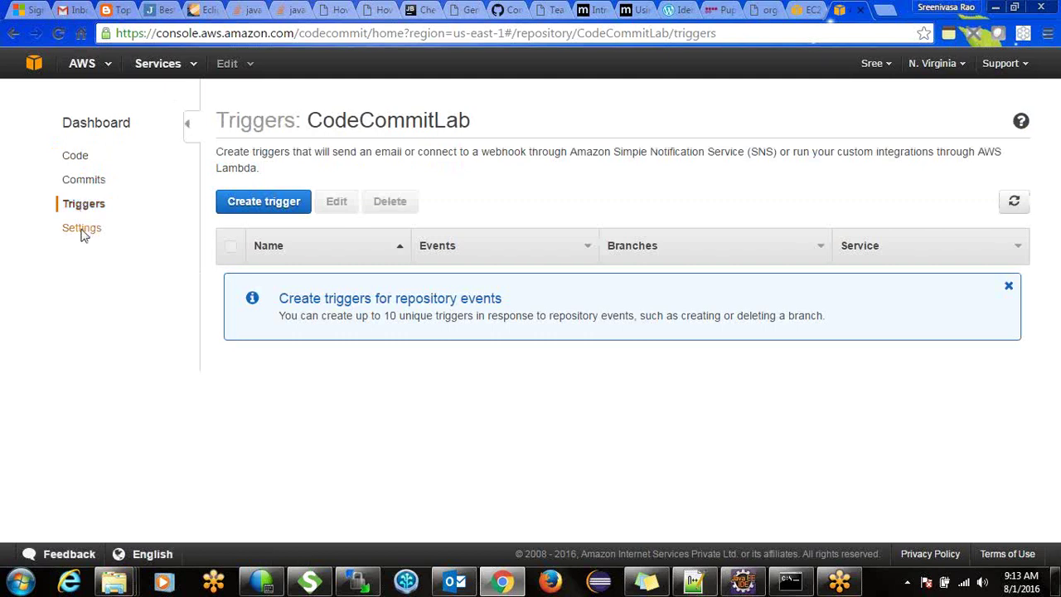
left_click(82, 230)
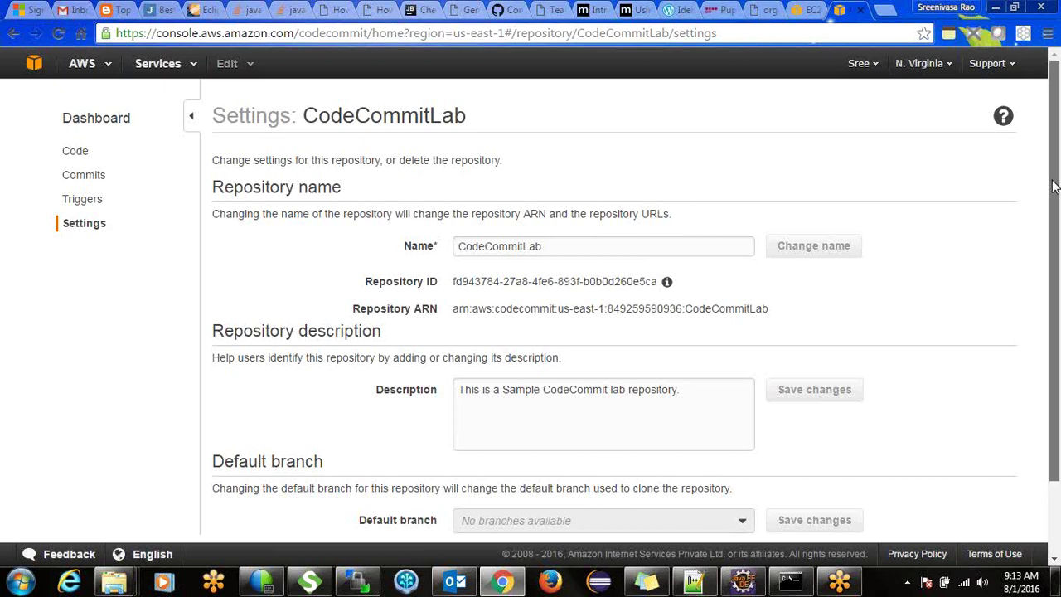
left_click_drag(1047, 179, 1048, 272)
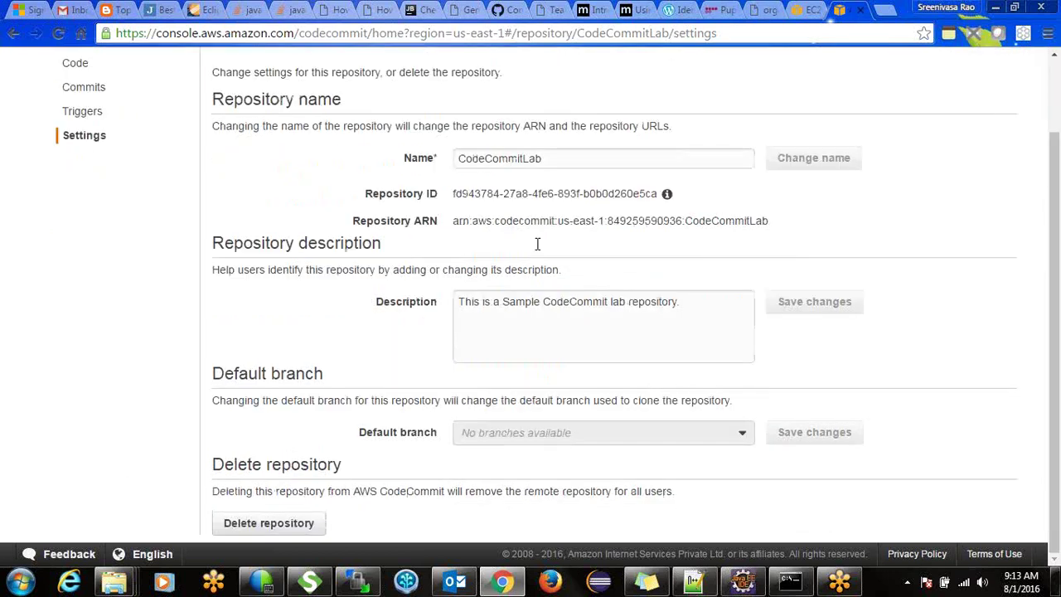
left_click_drag(457, 222, 594, 245)
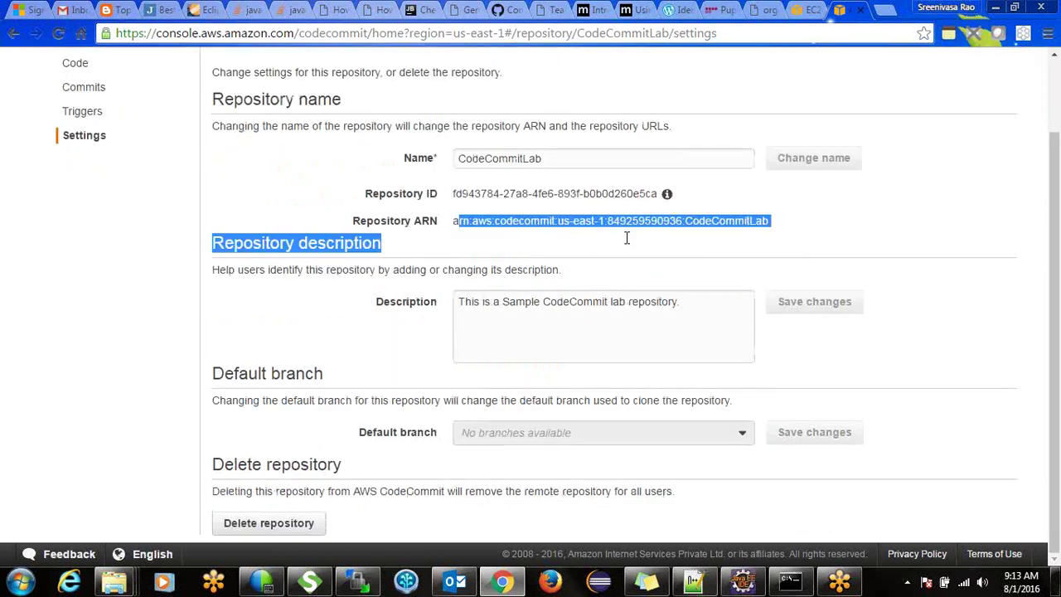
left_click(627, 240)
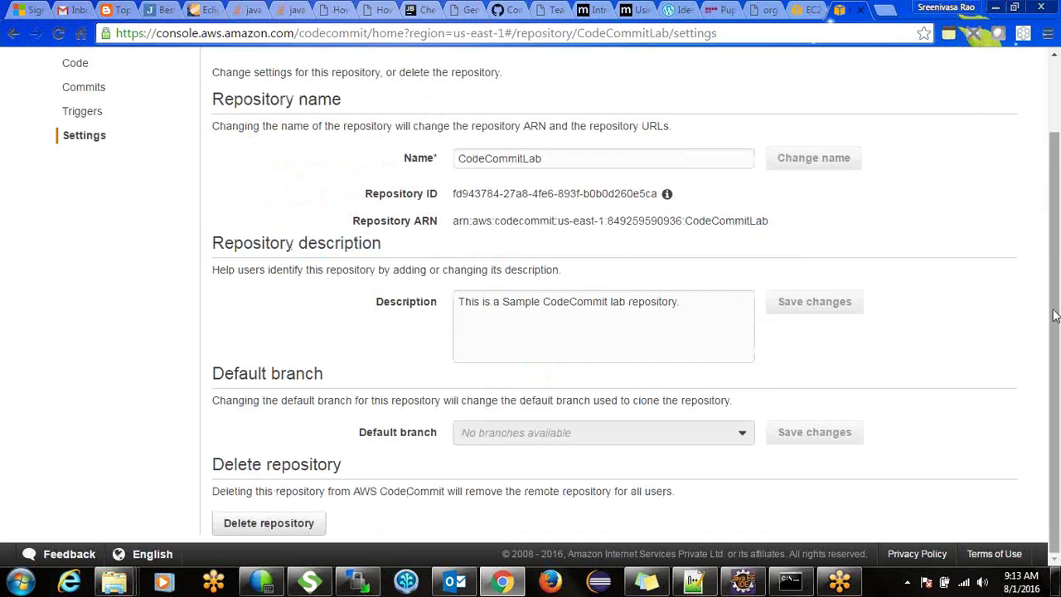
mouse_move(1054, 315)
left_mouse_down()
mouse_move(1054, 205)
mouse_move(1054, 315)
left_mouse_up()
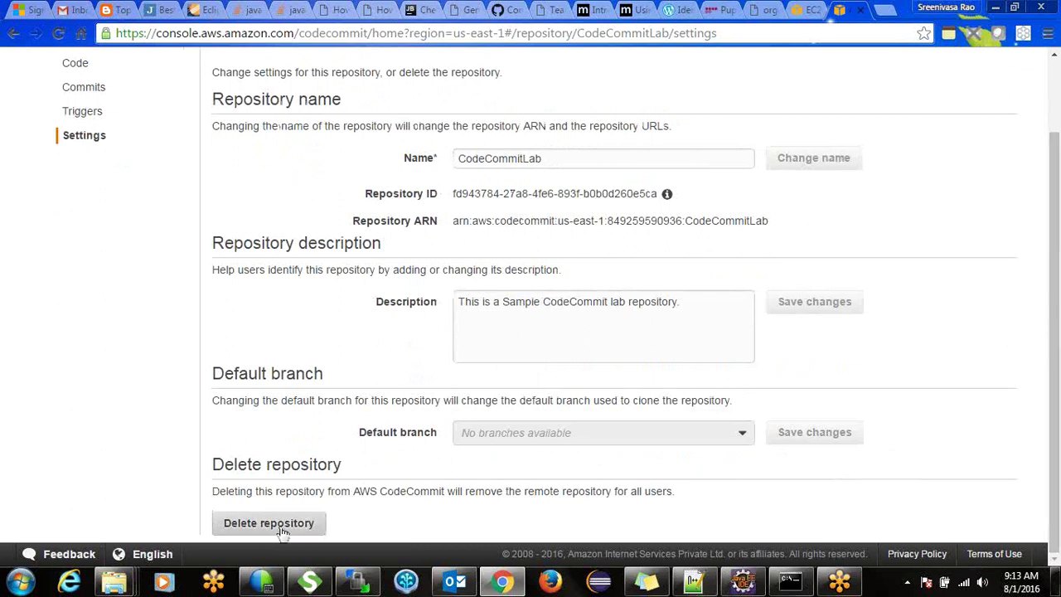
left_click(1059, 90)
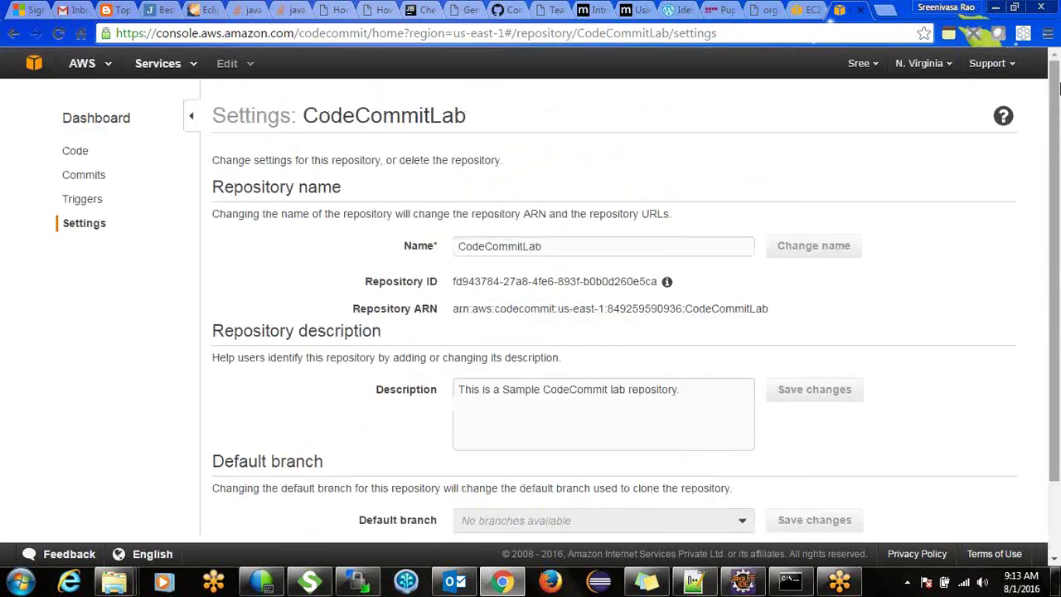
Open IAM from the Services menu in a new tab and show its Users list
left_click(75, 152)
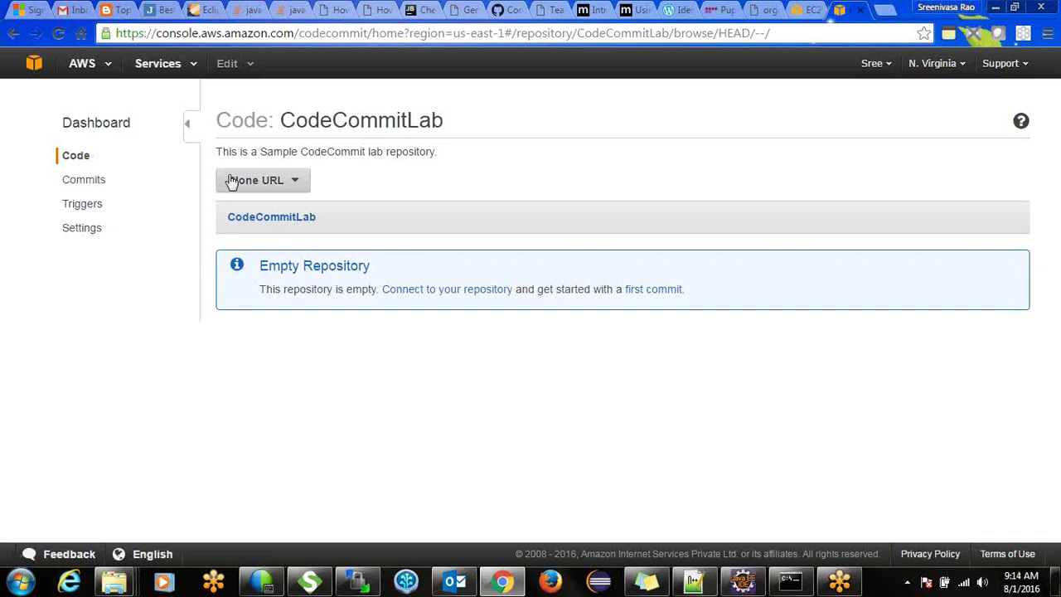
left_click(181, 68)
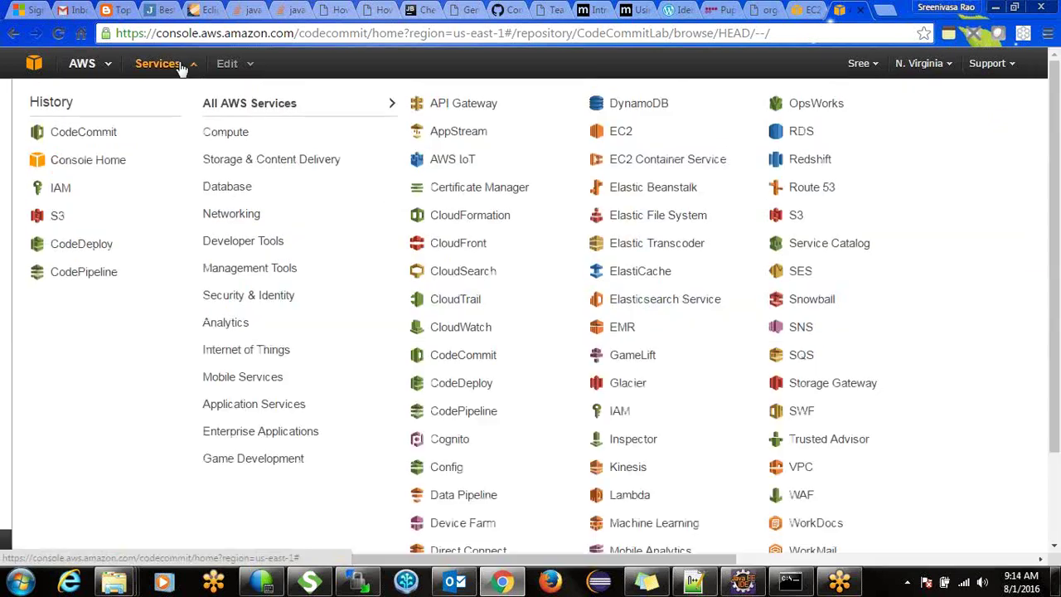
middle_click(60, 190)
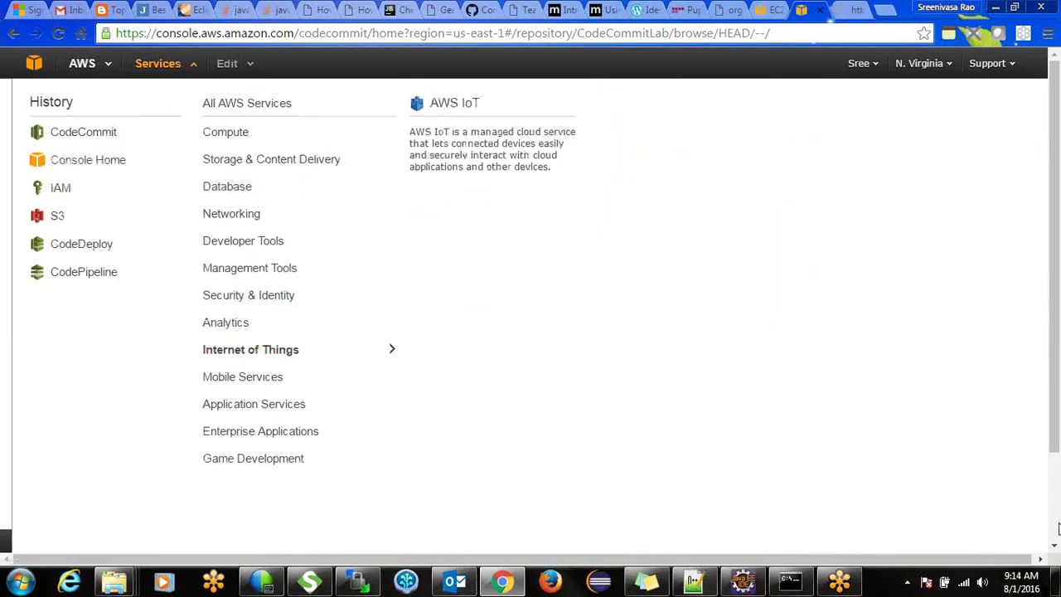
scroll(556, 472, "down", 2)
left_click(530, 545)
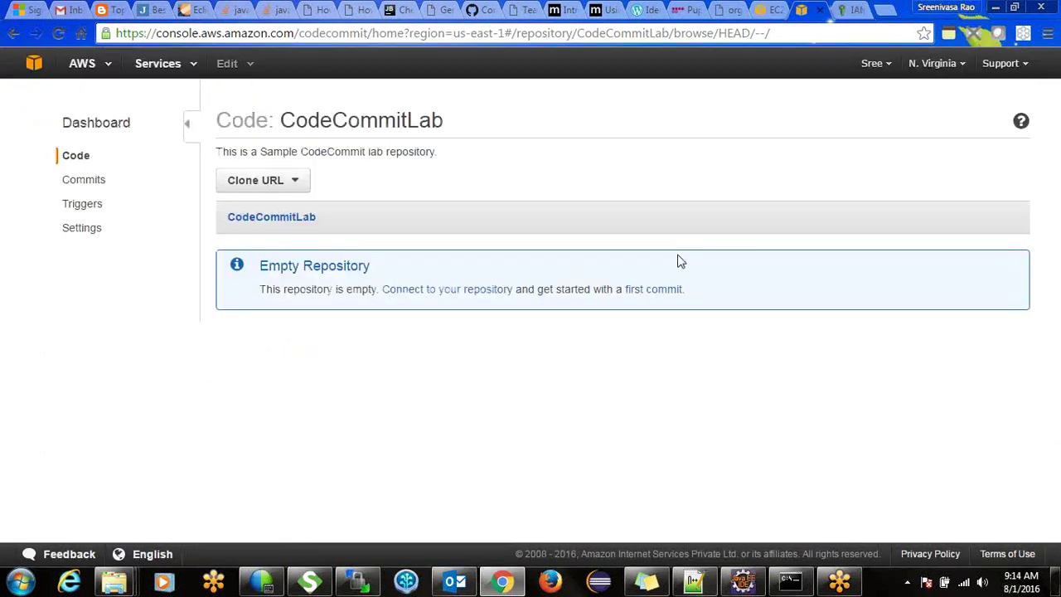
left_click(845, 10)
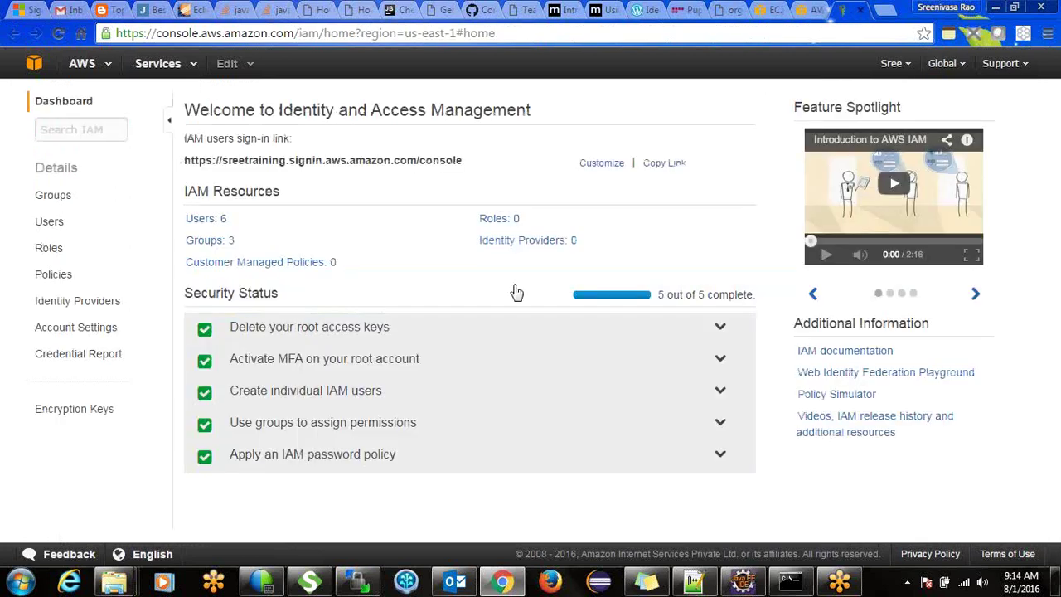
left_click(50, 224)
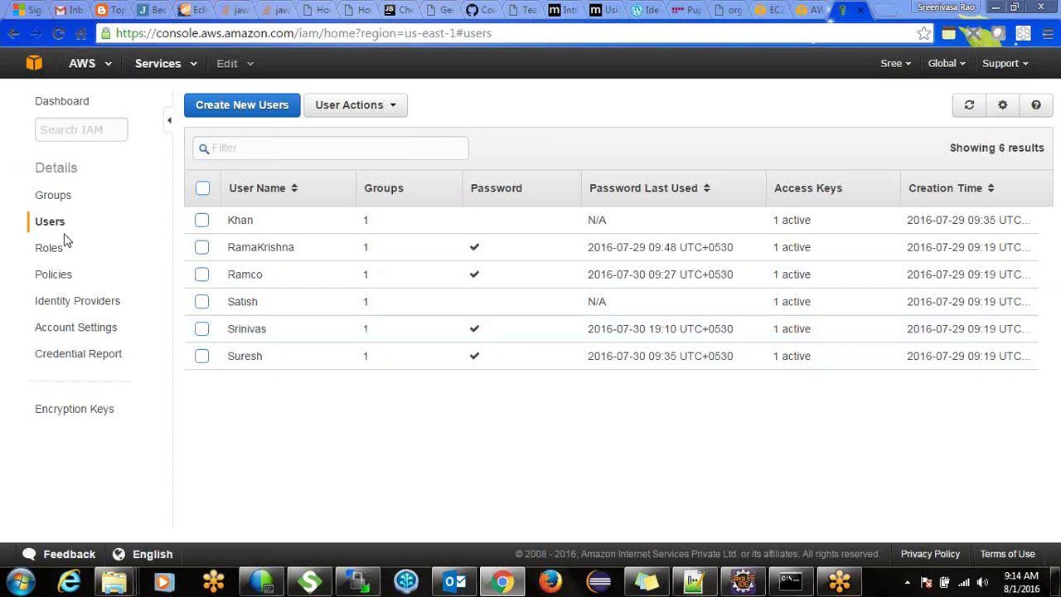
Check the members of the developers group, then return to the Users list
left_click(46, 199)
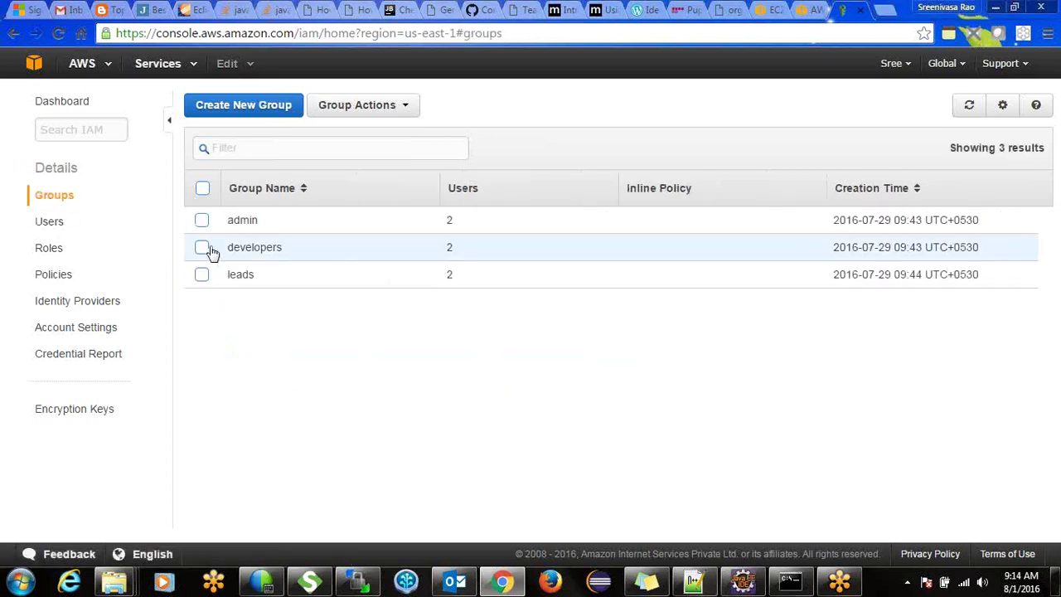
left_click(267, 251)
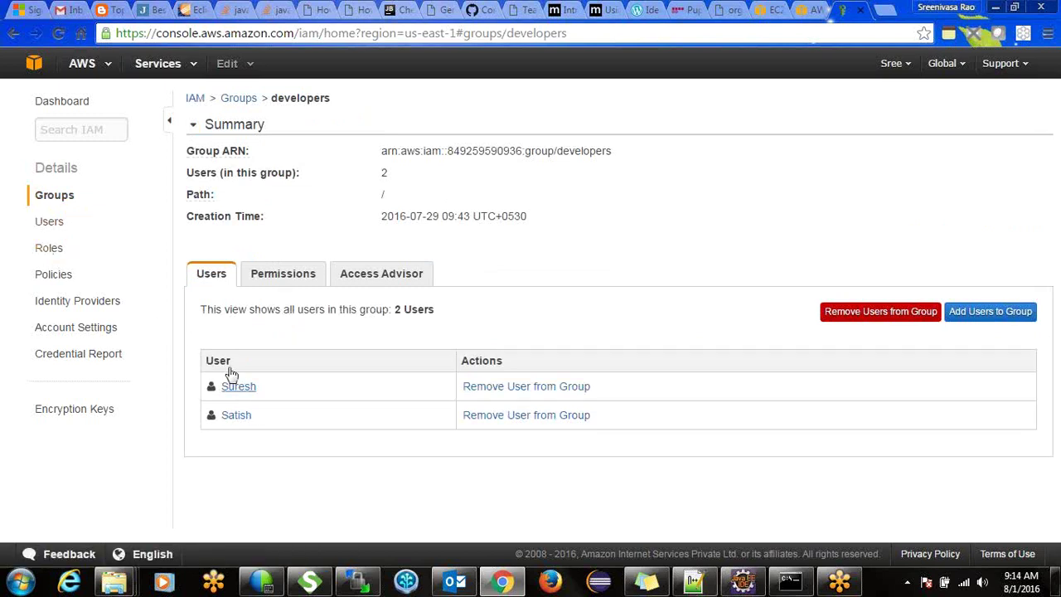
left_click(50, 230)
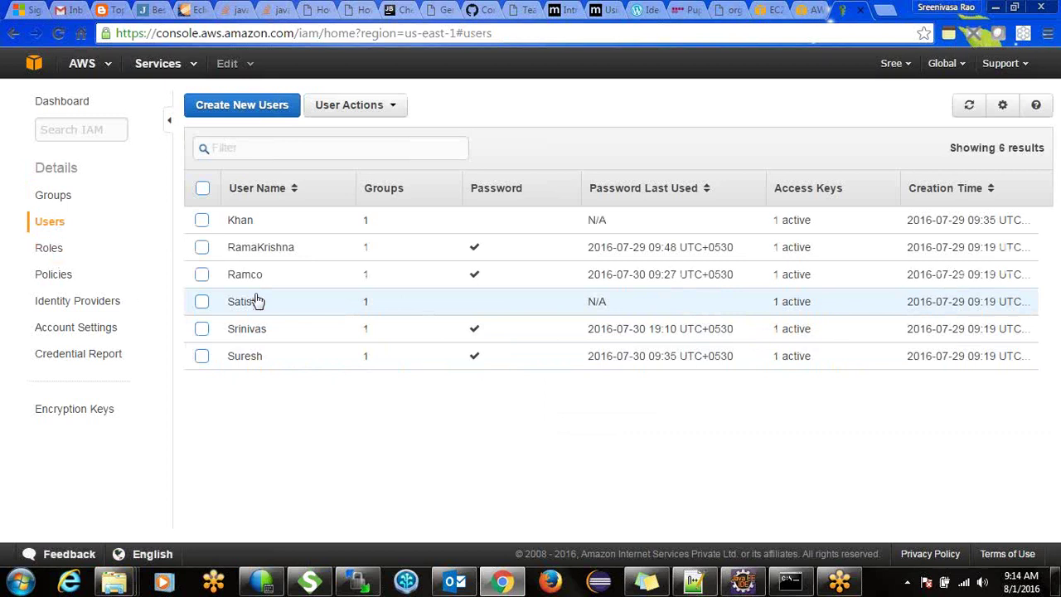
Open the developer user's Security Credentials and start Manage Password
left_click(256, 303)
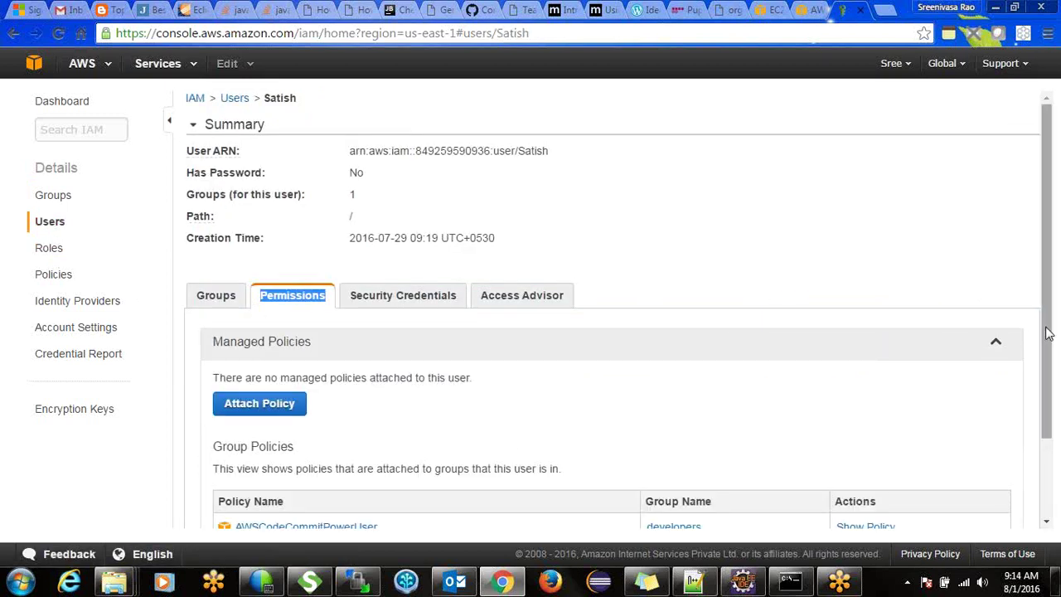
left_click_drag(1044, 327, 1023, 441)
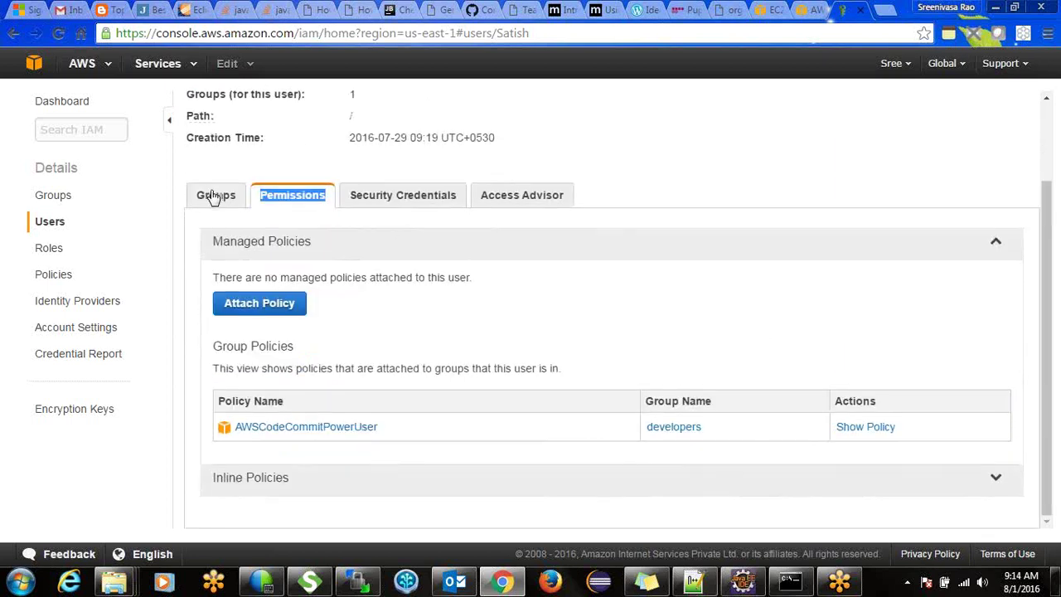
left_click(391, 196)
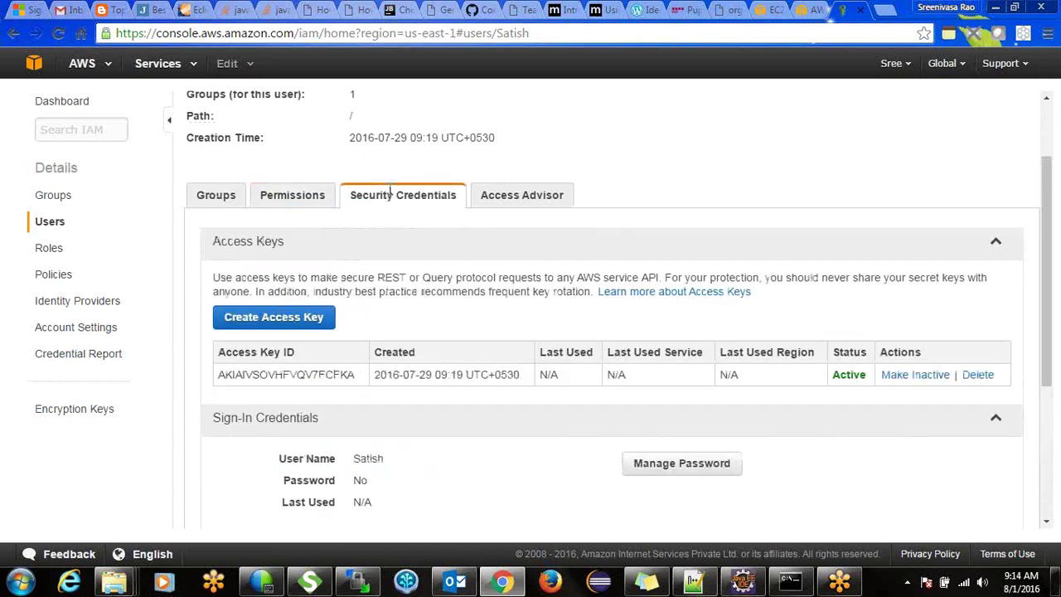
left_click_drag(1046, 263, 1032, 383)
left_click(655, 233)
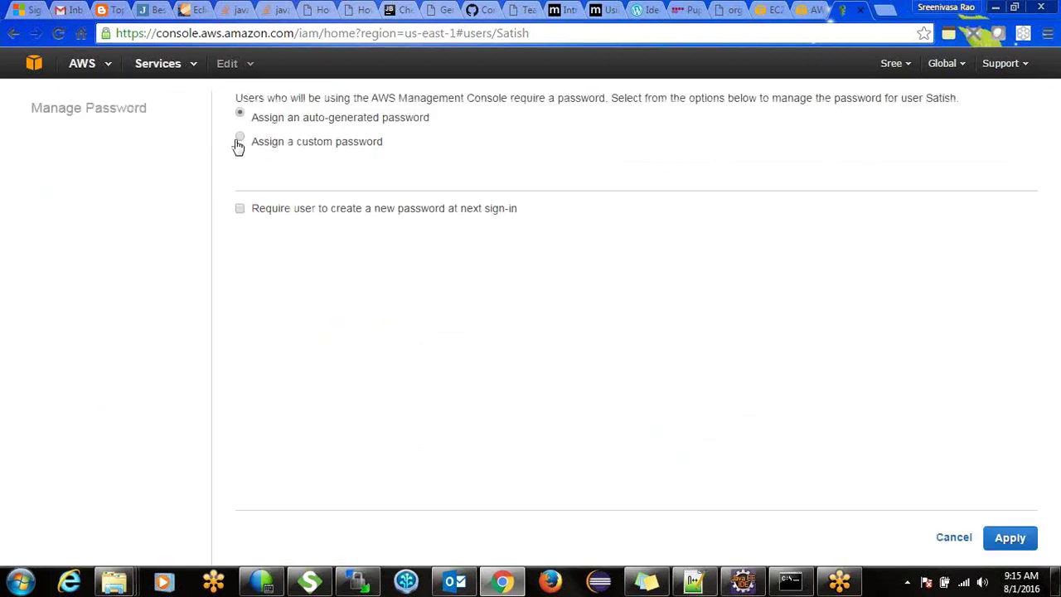
Choose Assign a custom password and enter the new password
left_click(239, 141)
left_click(470, 163)
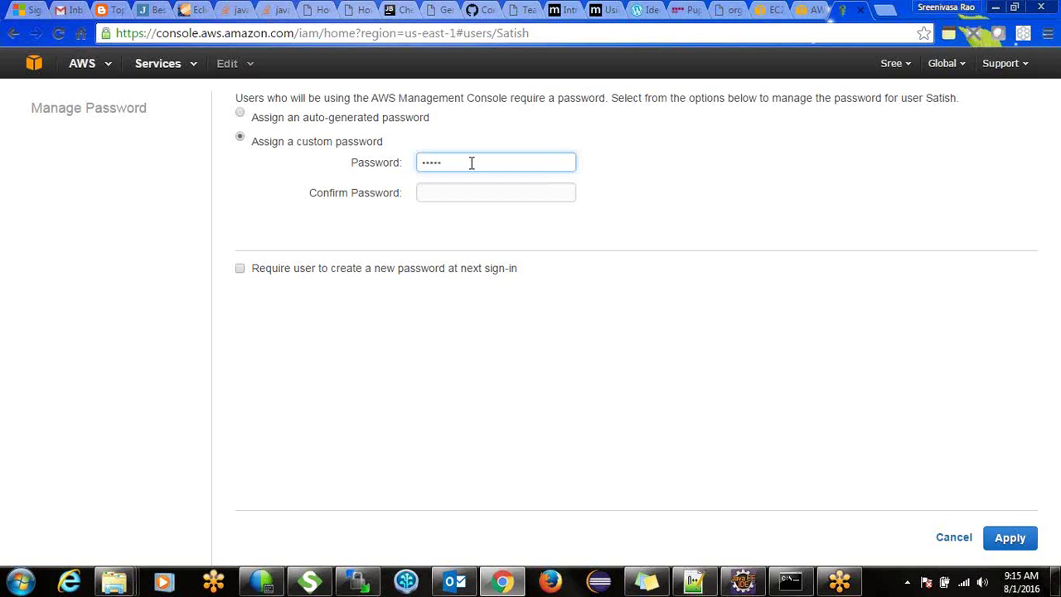
type("•••")
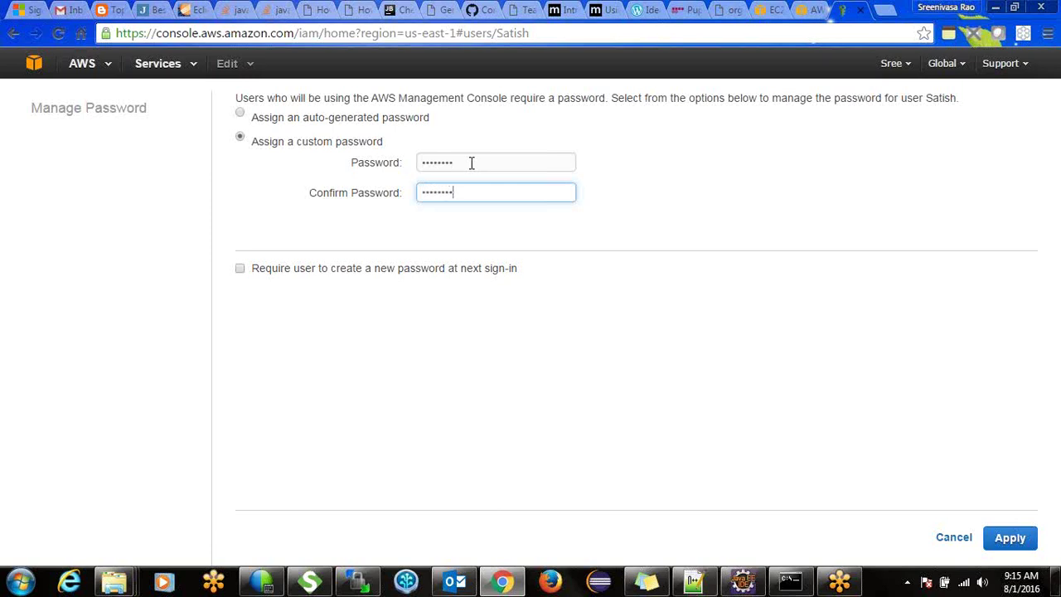
Apply the password, then bring the WinSCP session with the EC2 instance to the front
left_click(1009, 534)
left_click_drag(1046, 420, 1044, 450)
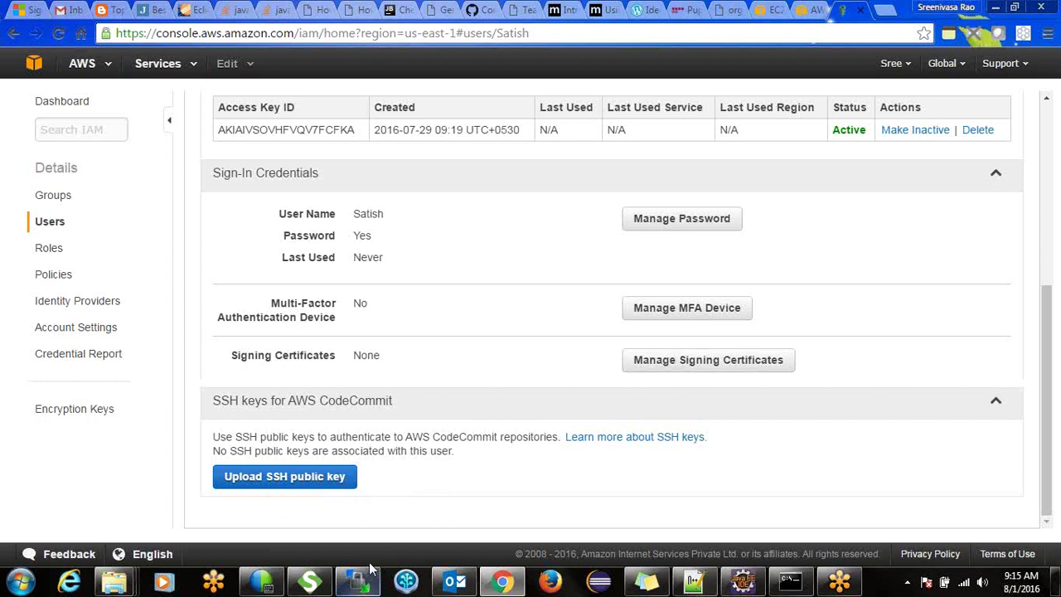
left_click(360, 586)
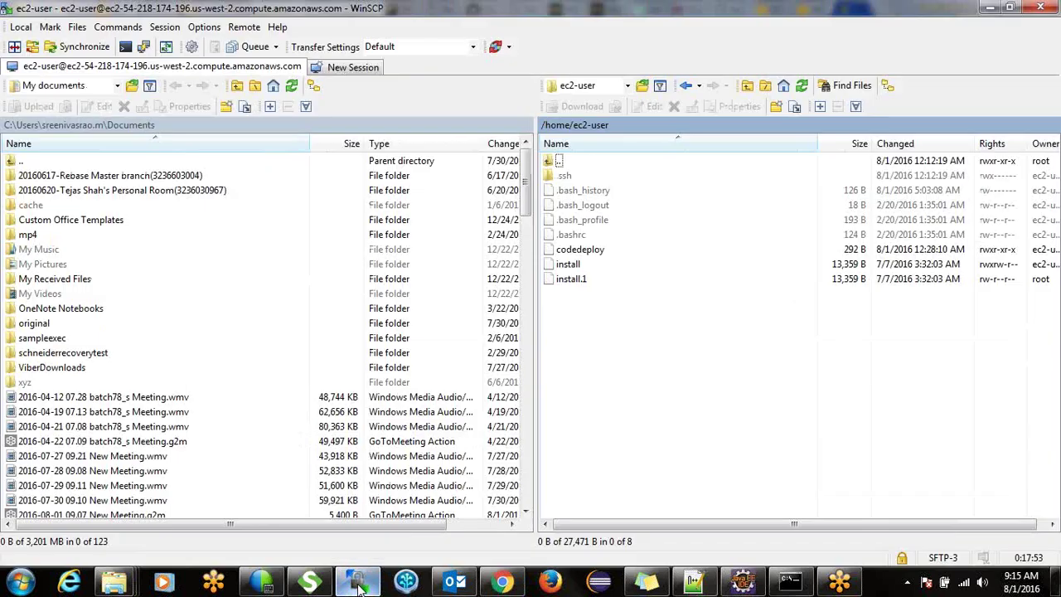
Open a PuTTY terminal on the EC2 server from WinSCP and clear the screen
left_click(143, 47)
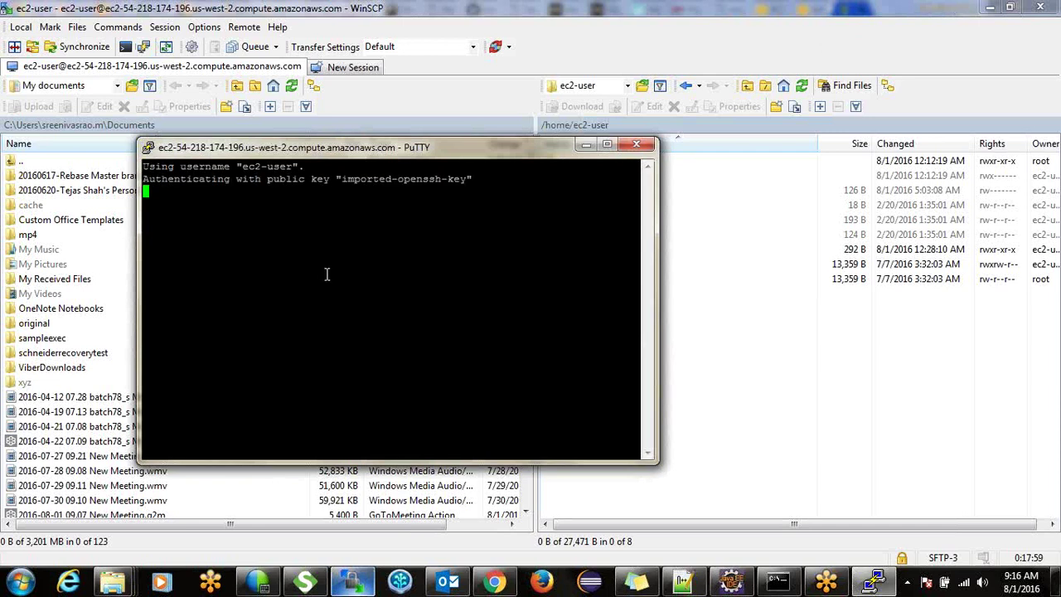
type("clear")
key("Return")
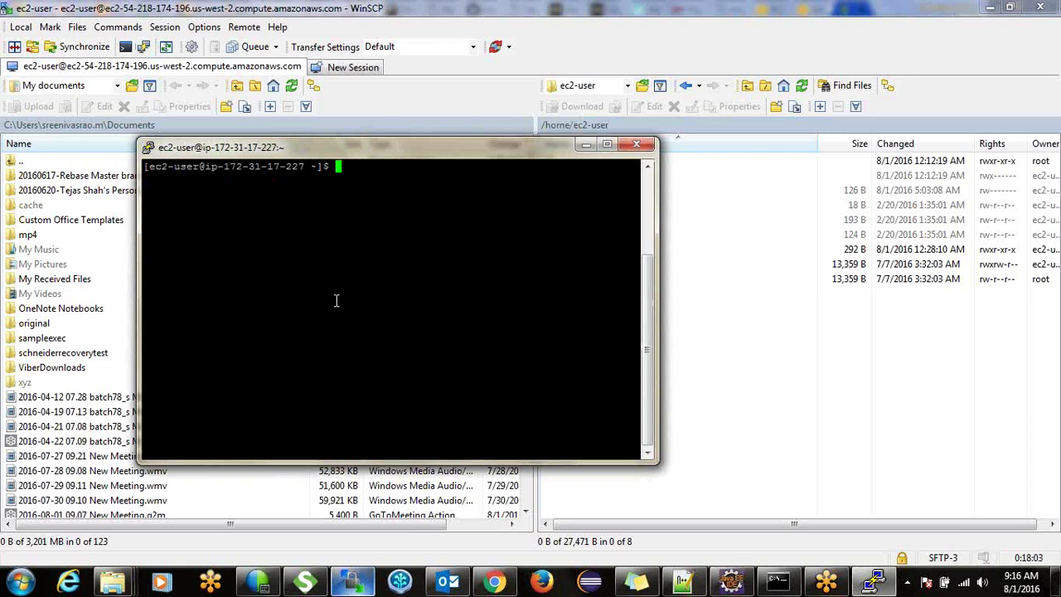
Run ssh-keygen with the default key location and an empty passphrase
type("ssh-keygen")
key("Return")
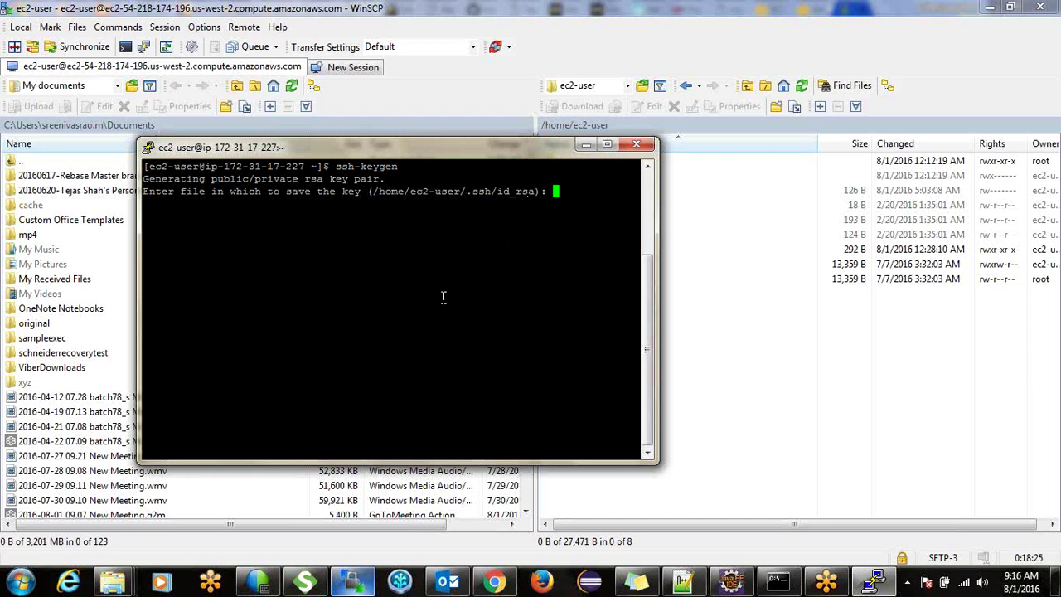
type("/")
key("BackSpace")
key("Return")
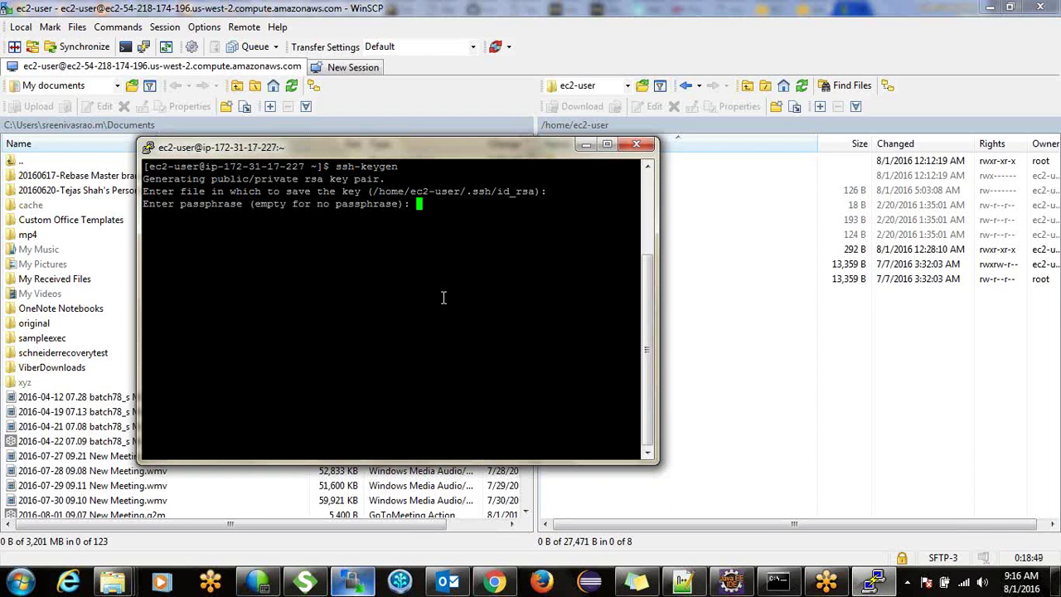
key("Return")
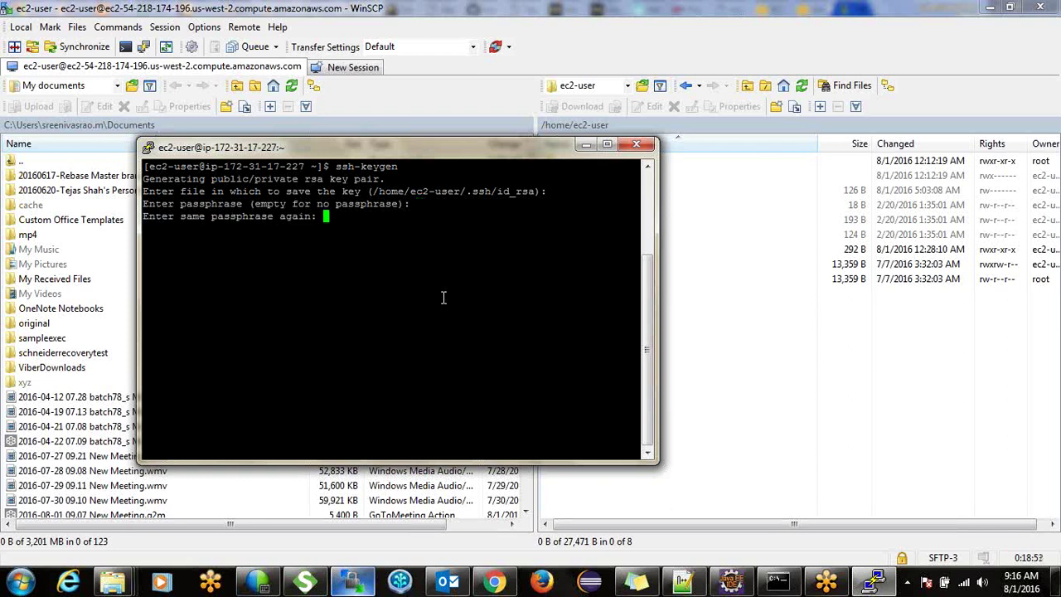
key("Return")
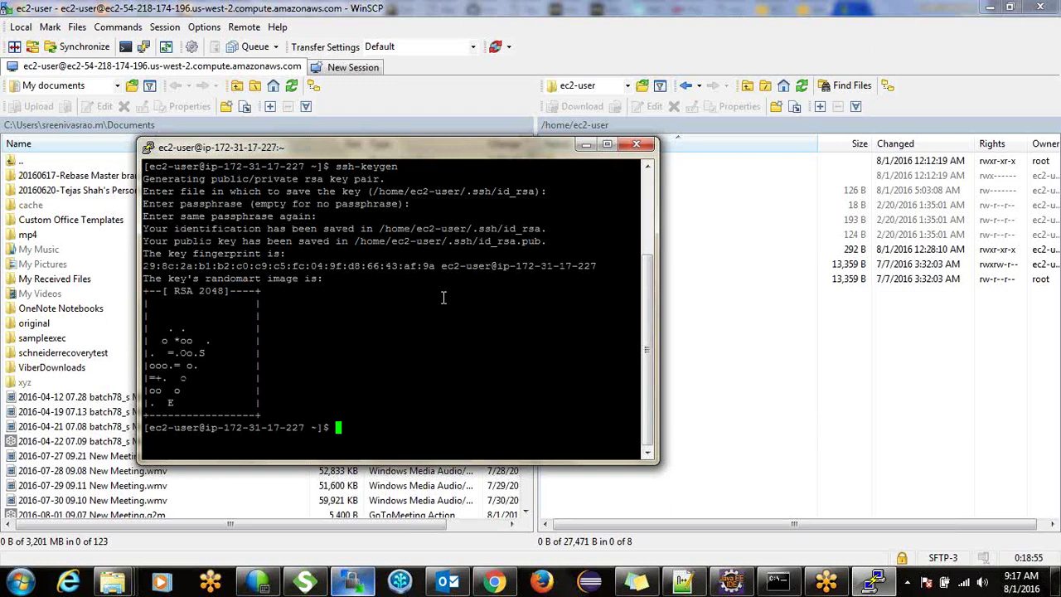
left_click(731, 412)
Reconnect to the unresponsive server and open the remote .ssh folder
left_click(802, 85)
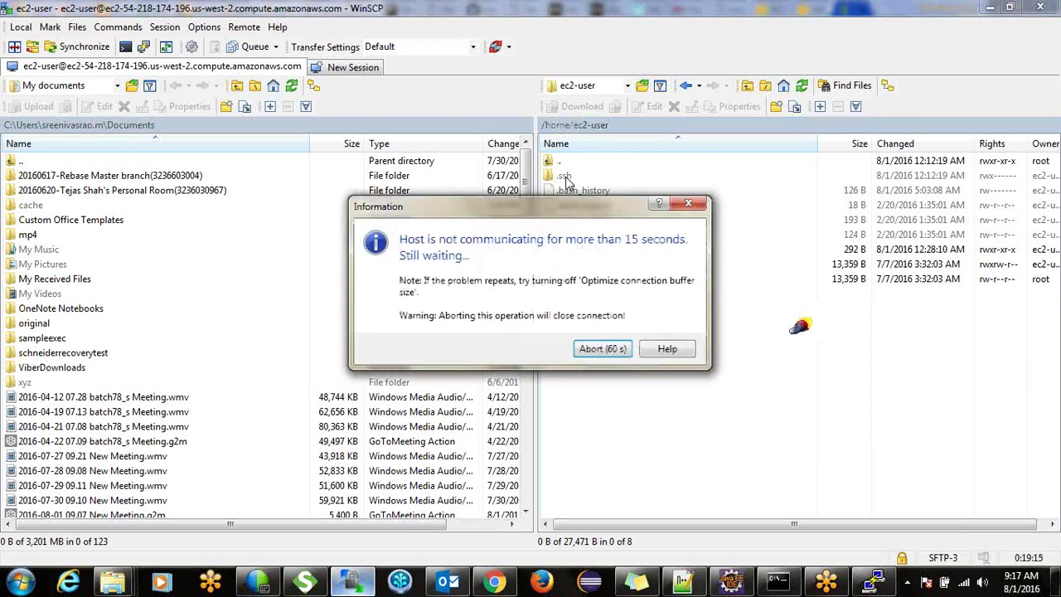
left_click(594, 348)
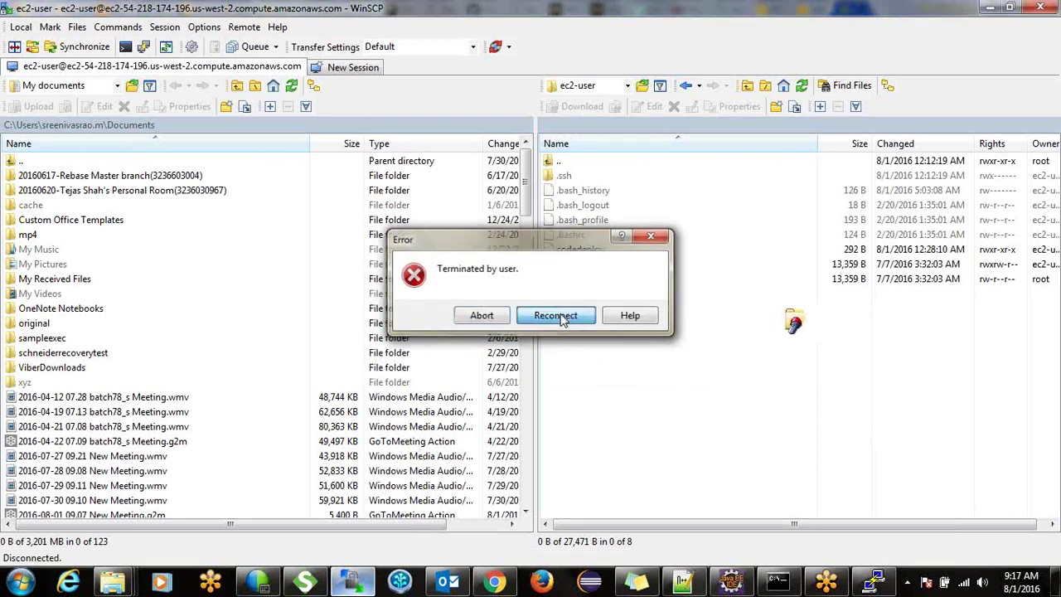
key("Return")
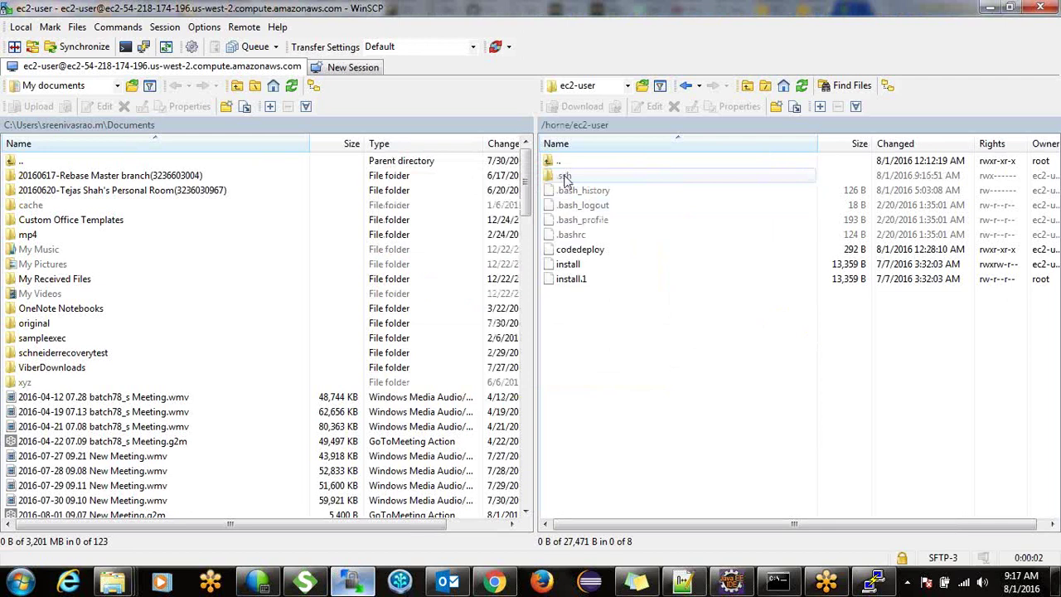
double_click(564, 175)
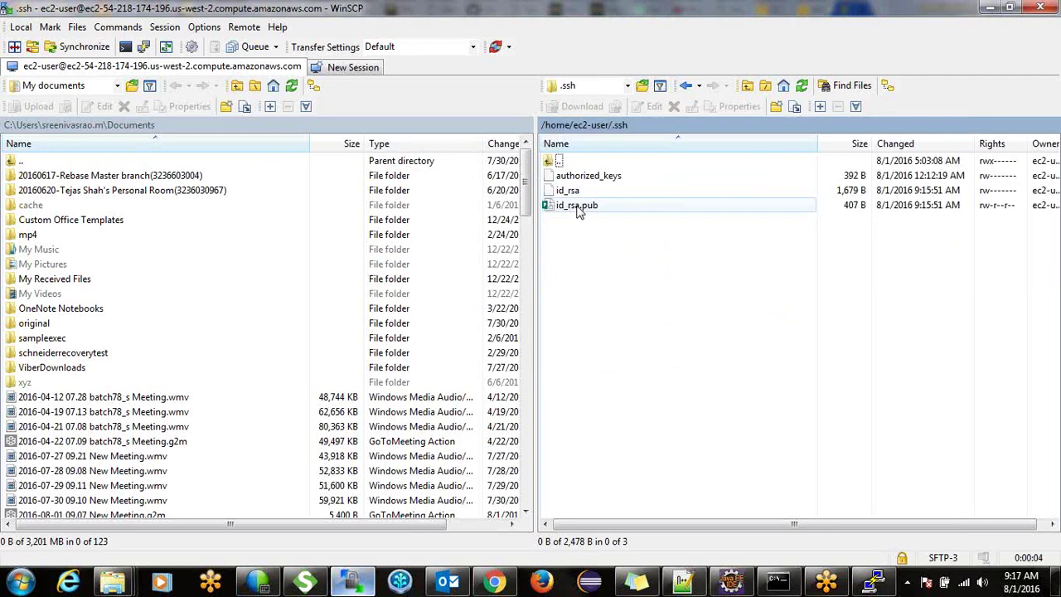
View the id_rsa private key in the WinSCP editor and close it
left_click(575, 207)
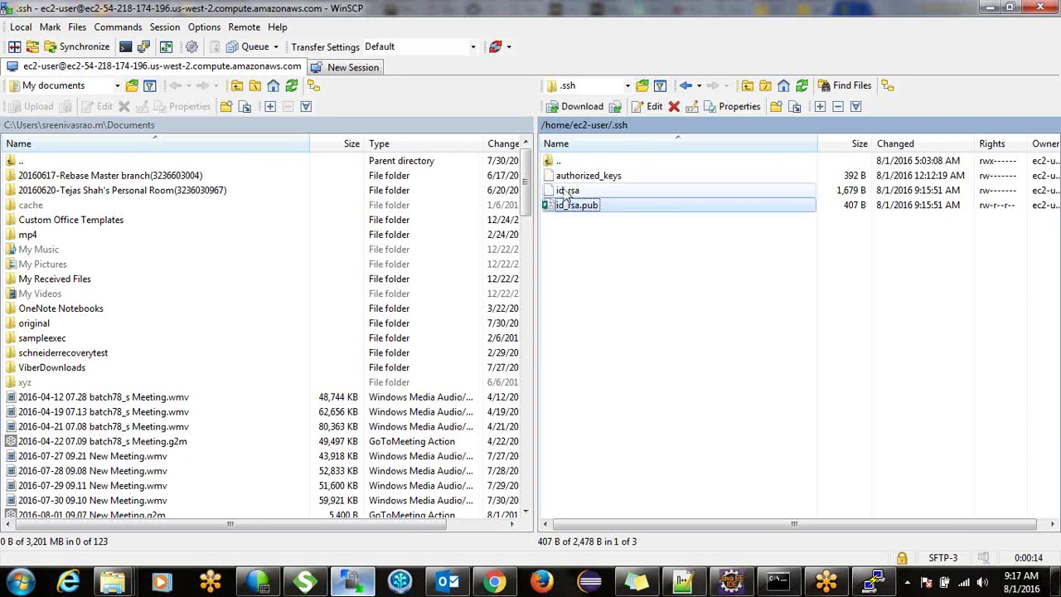
left_click(567, 194)
right_click(567, 193)
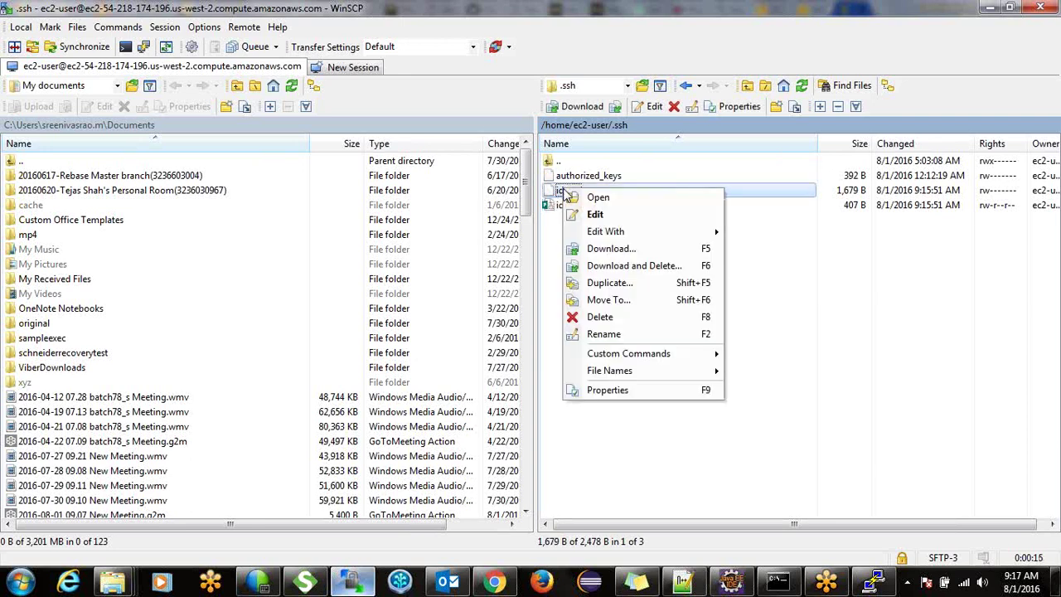
left_click(603, 219)
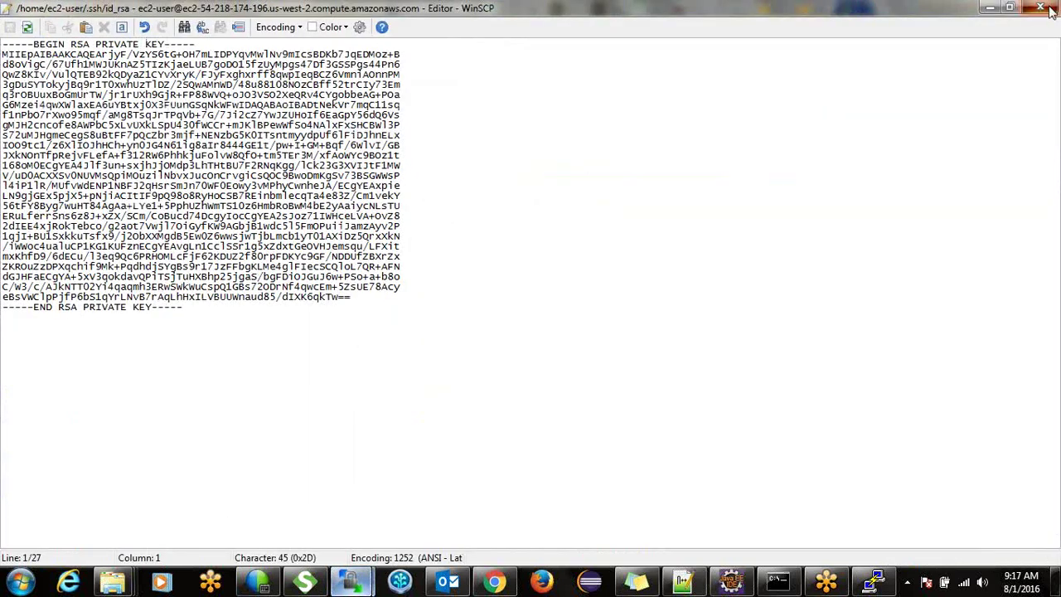
key("Escape")
Open id_rsa.pub in the editor, select and copy the whole key, then close it
left_click(588, 209)
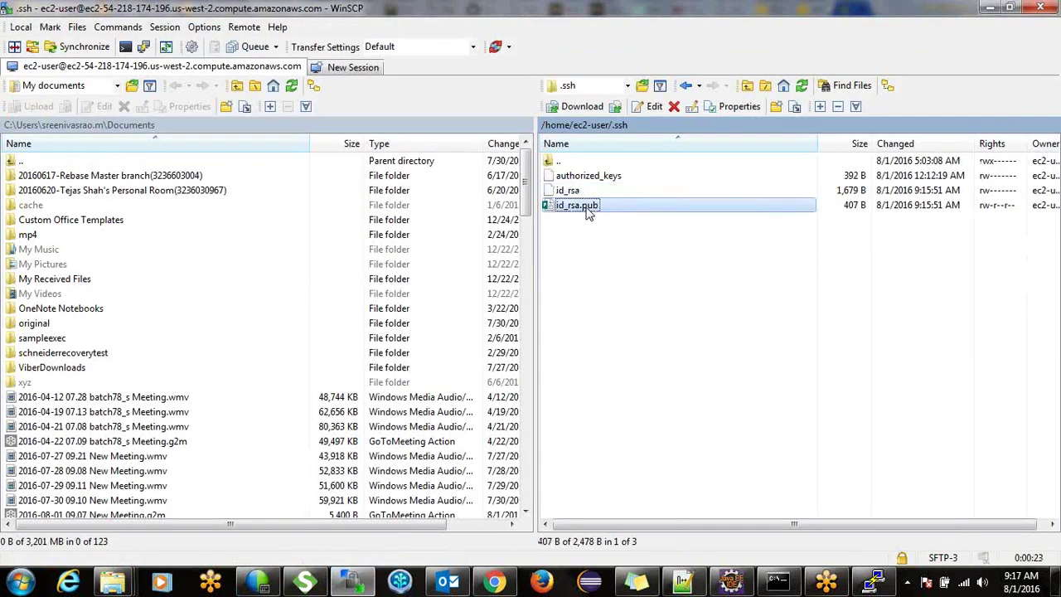
right_click(588, 213)
left_click(618, 235)
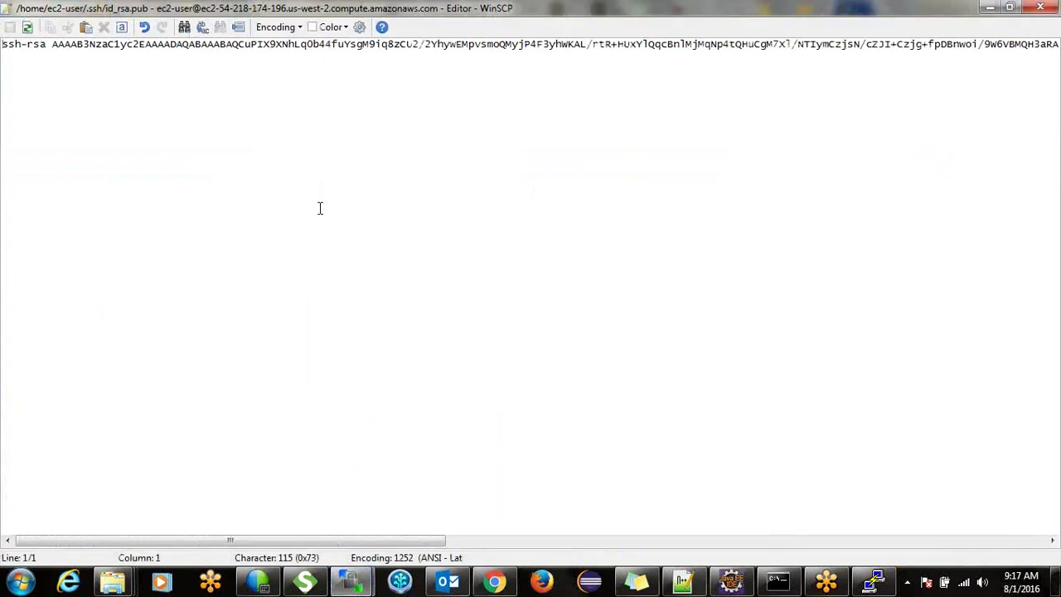
key("ctrl+a")
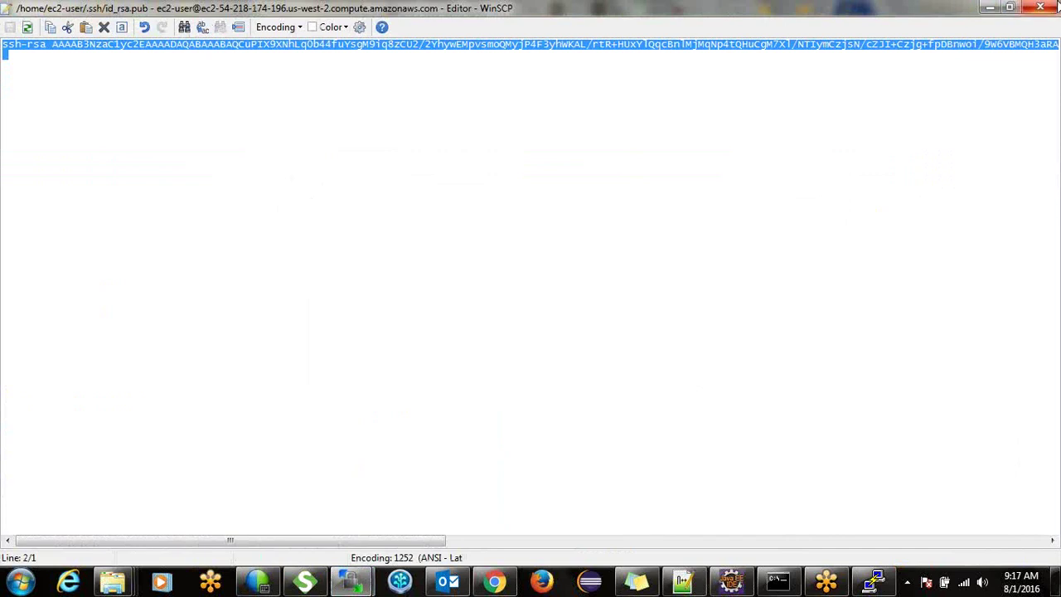
left_click(1040, 8)
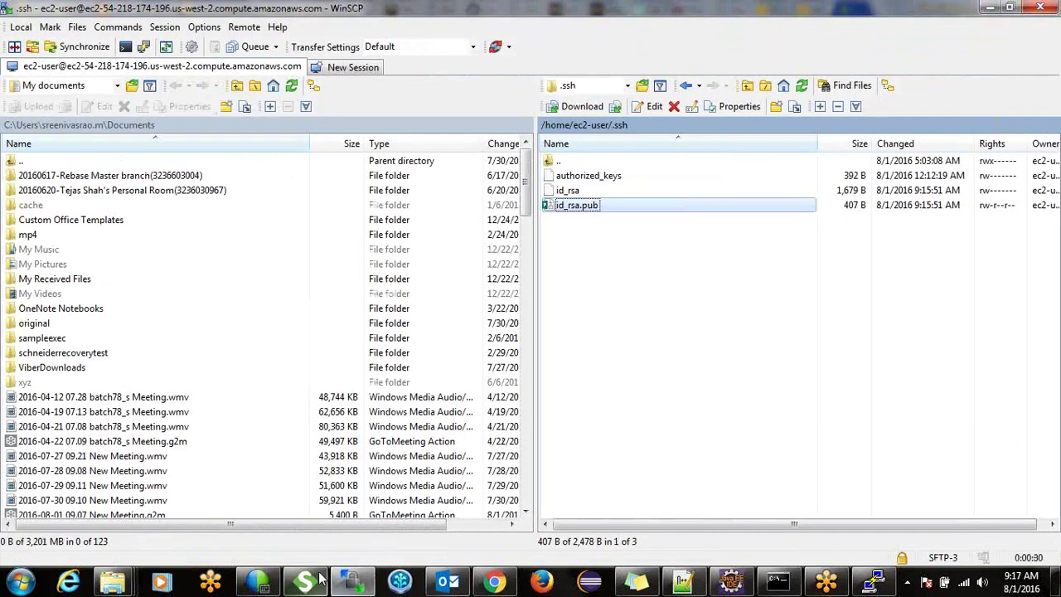
Upload the copied id_rsa.pub key as an Active CodeCommit SSH public key on the IAM user
left_click(494, 585)
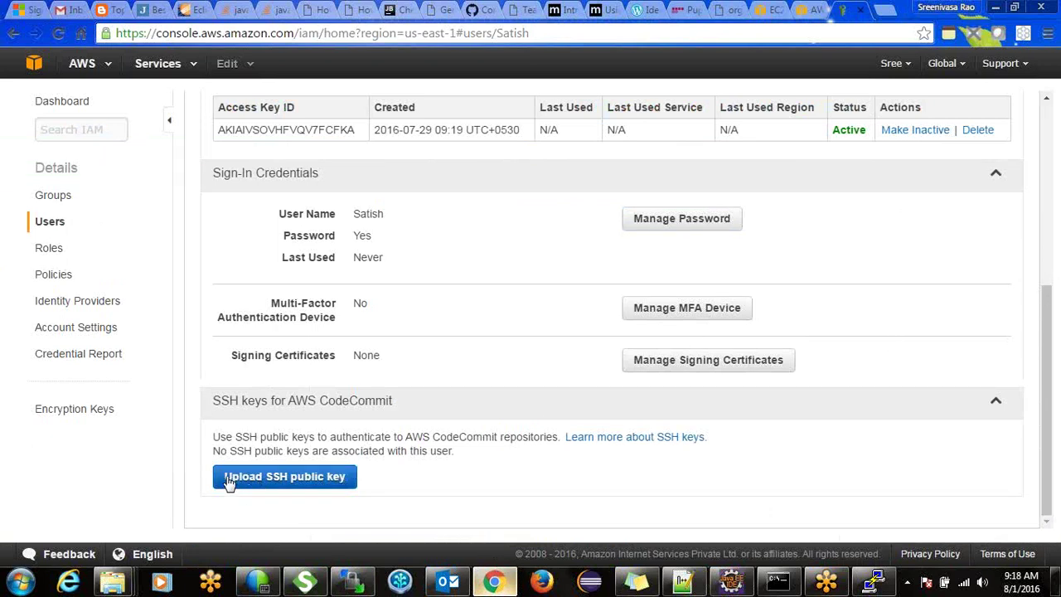
left_click(309, 481)
left_click(305, 233)
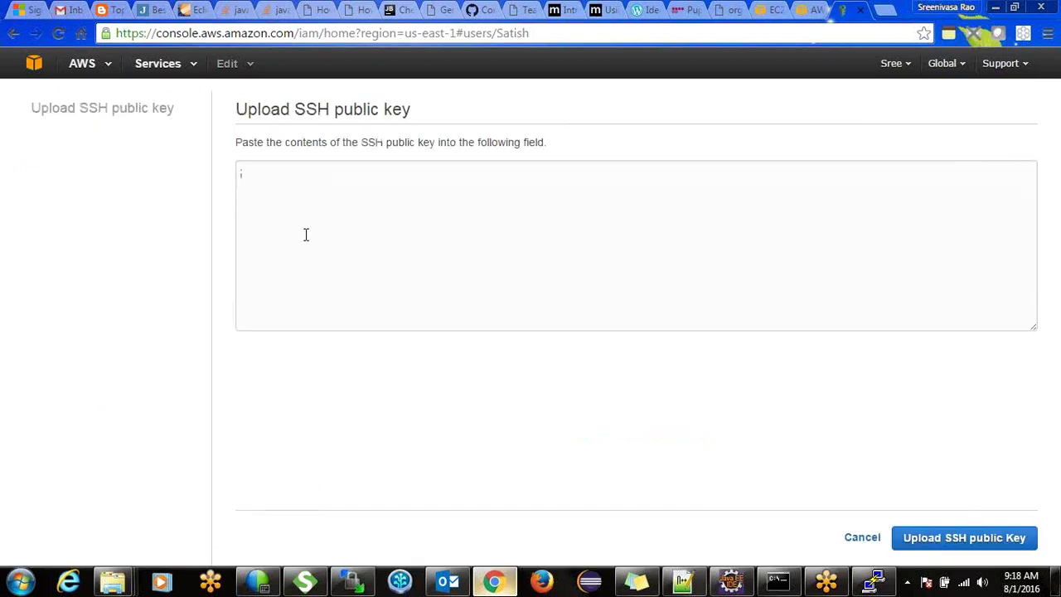
key("ctrl+v")
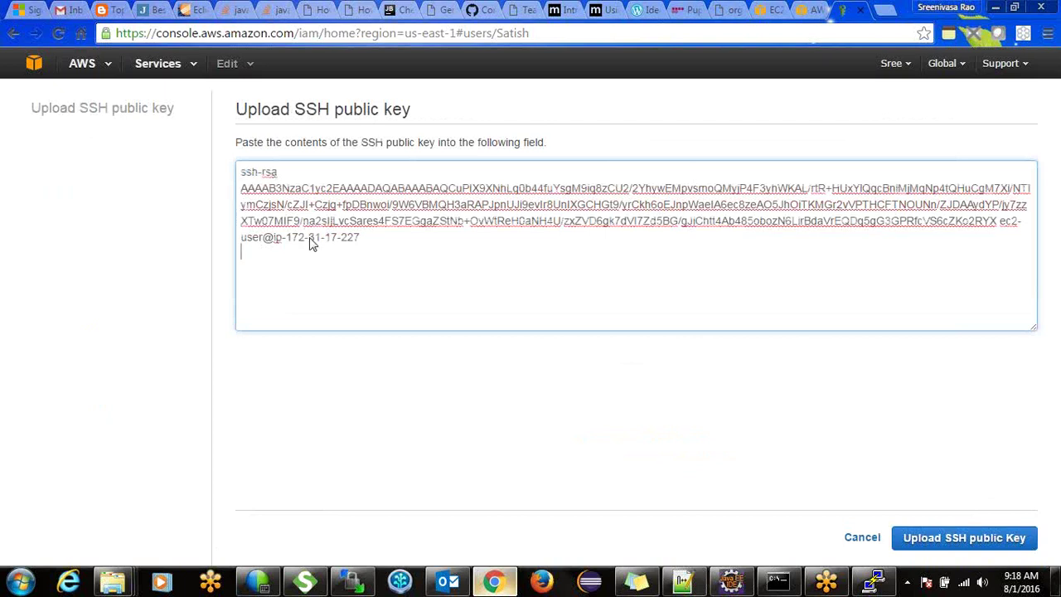
left_click(953, 537)
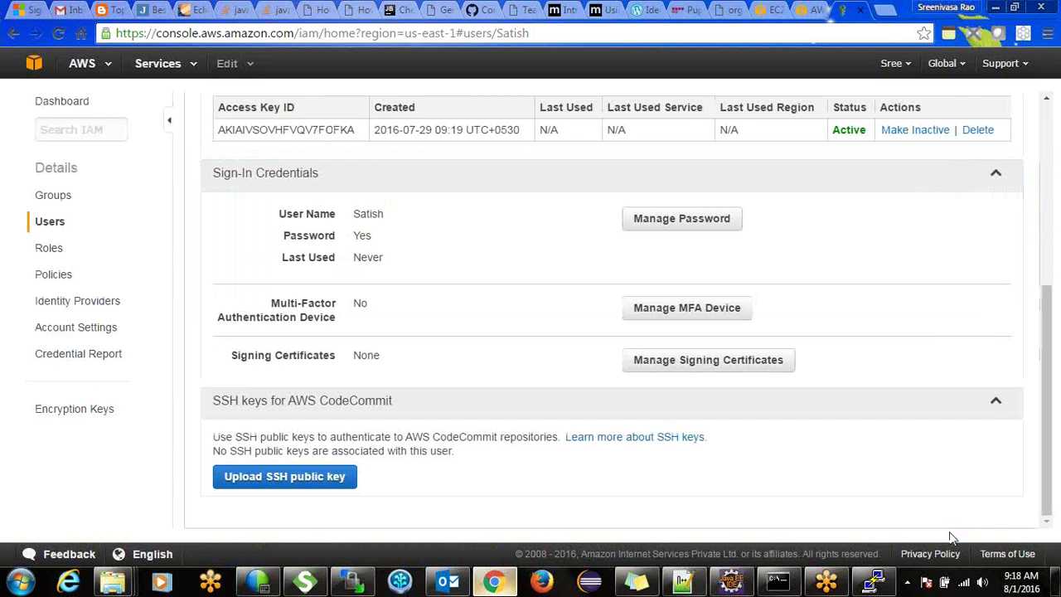
left_click_drag(1048, 305, 1043, 374)
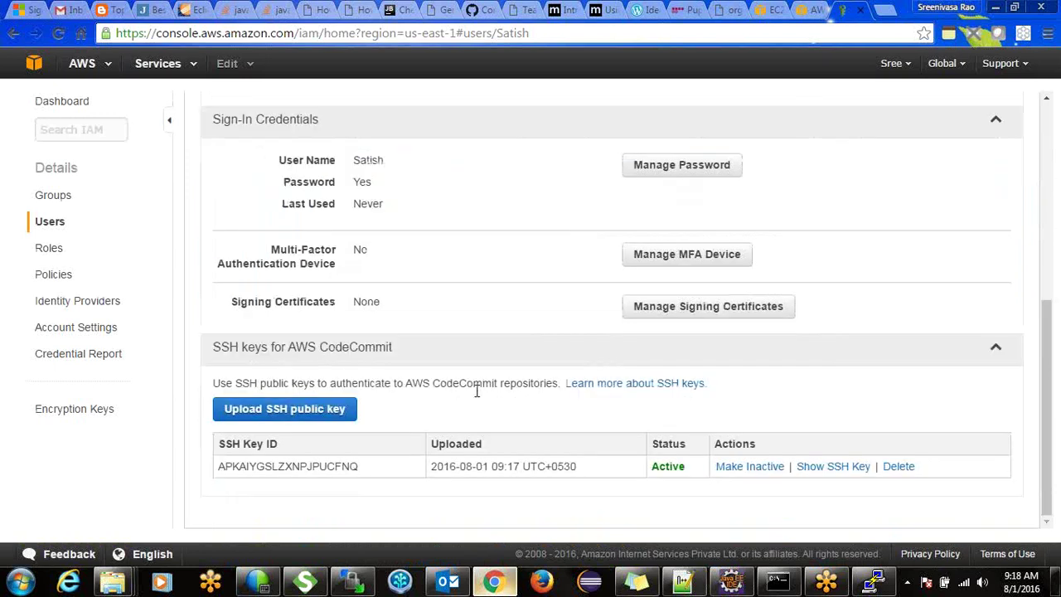
left_click_drag(1048, 366, 1047, 151)
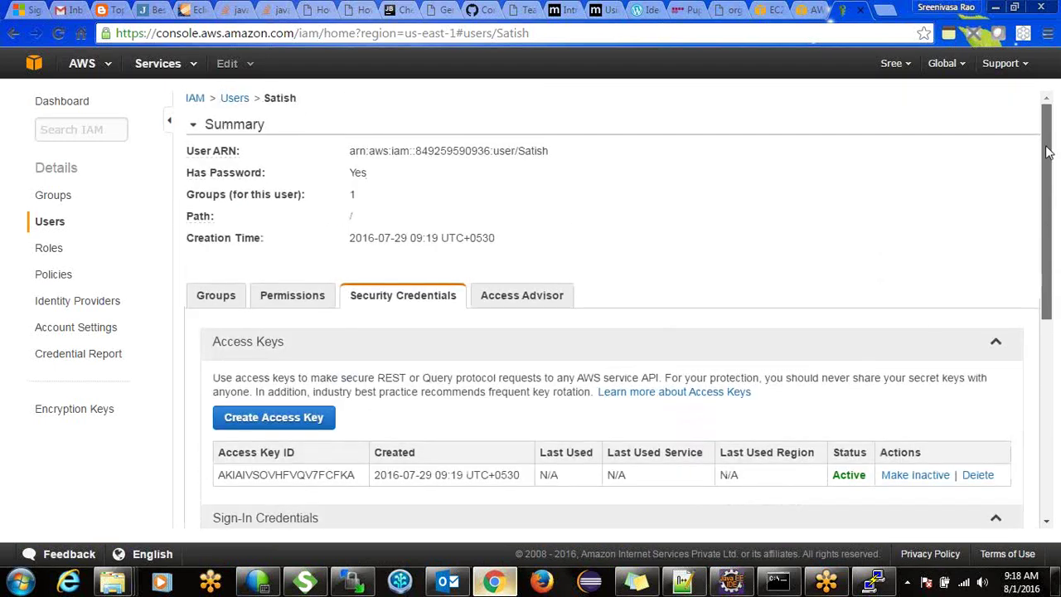
Review the AWSCodeCommitPowerUser group policy under Permissions, then return to the CodeCommitLab repository tab
left_click(302, 303)
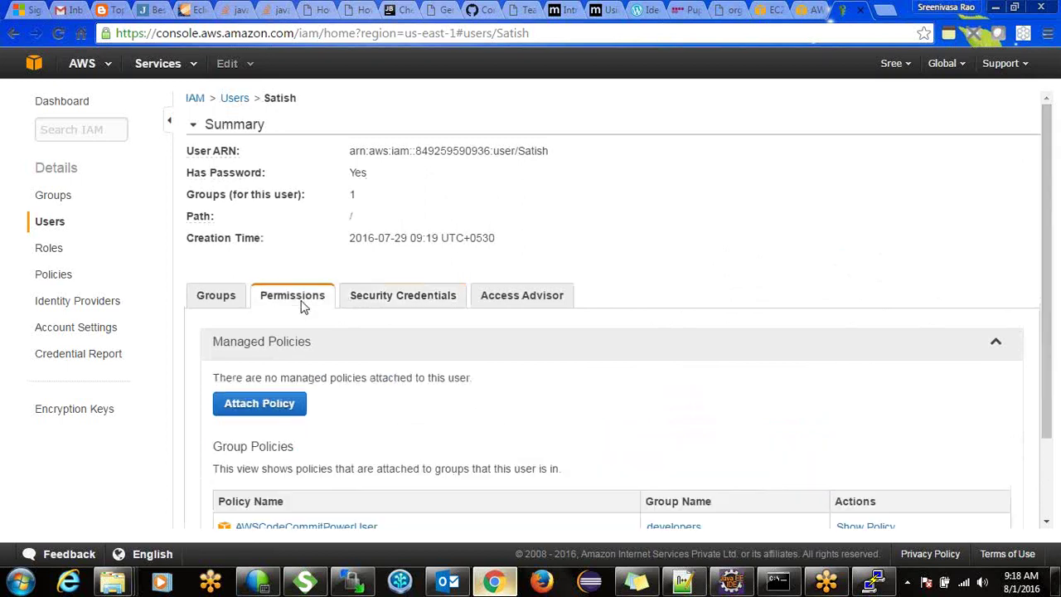
left_click_drag(1049, 242, 1050, 348)
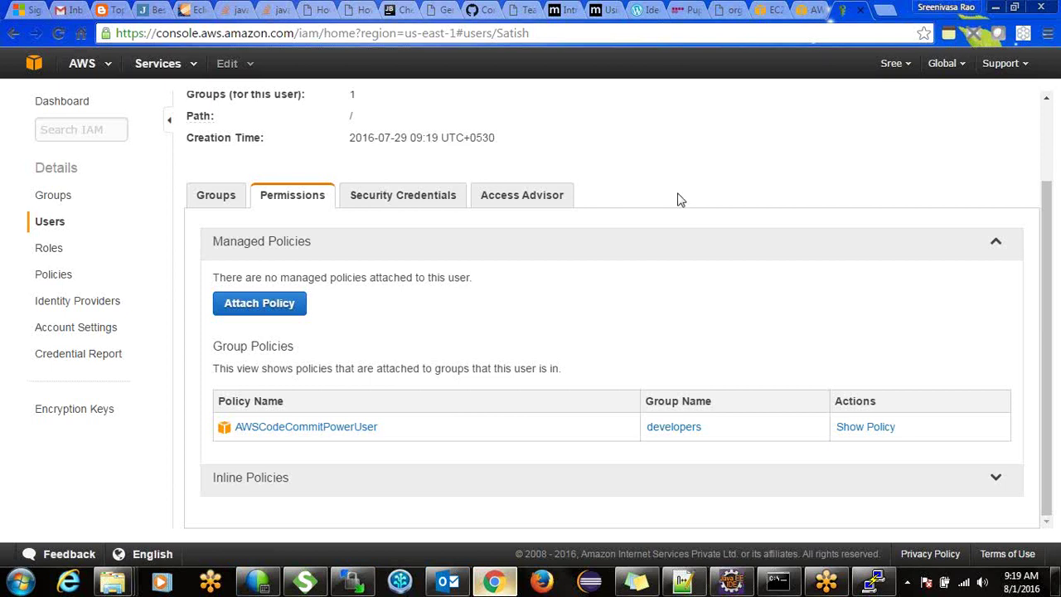
left_click(804, 10)
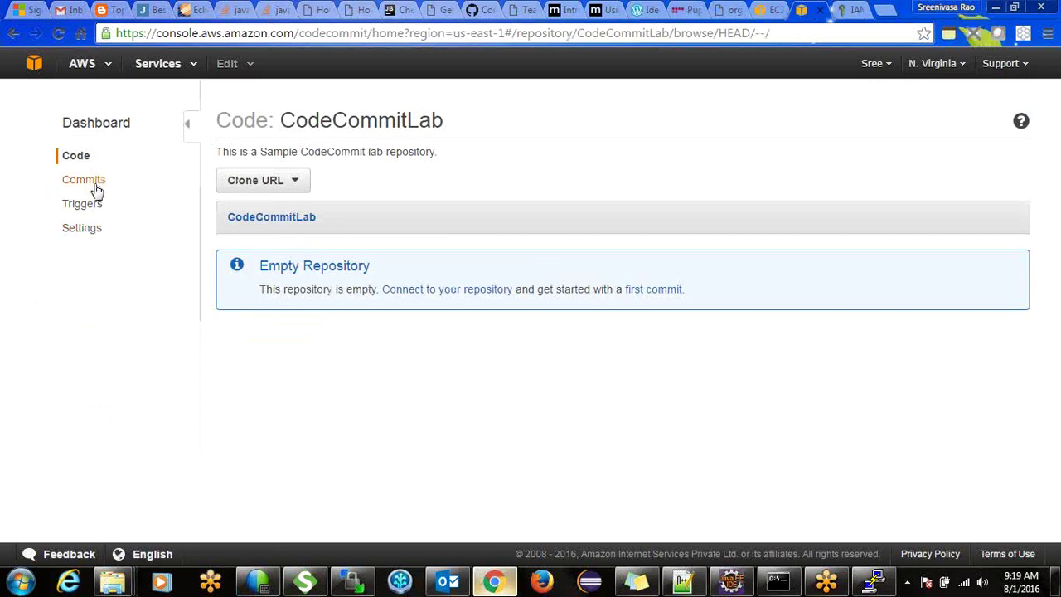
Copy CodeCommitLab's SSH clone URL from the Clone URL menu
left_click(274, 180)
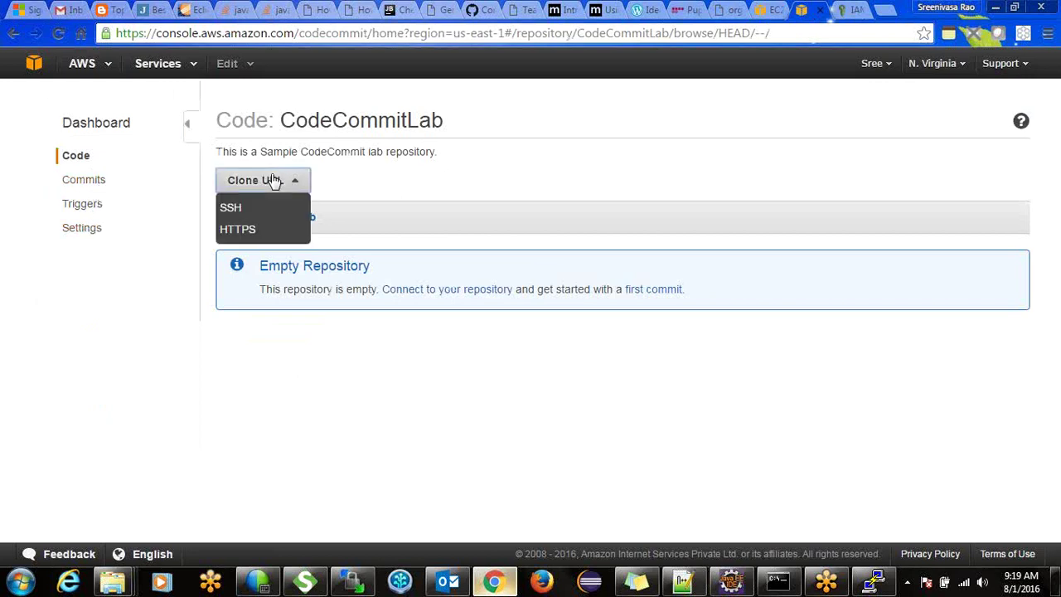
left_click(232, 210)
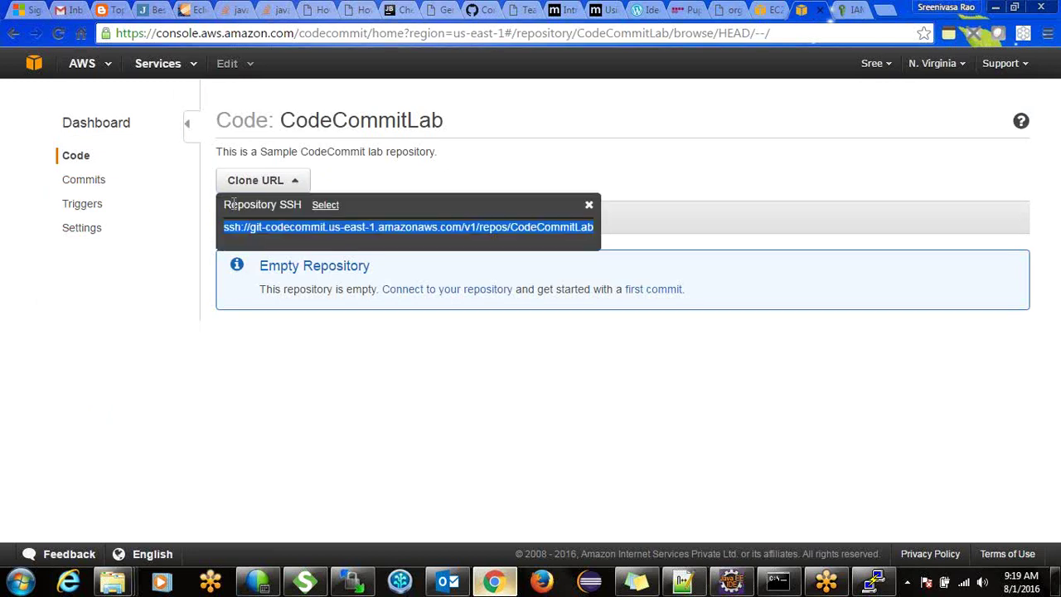
right_click(348, 227)
left_click(373, 238)
left_click(872, 581)
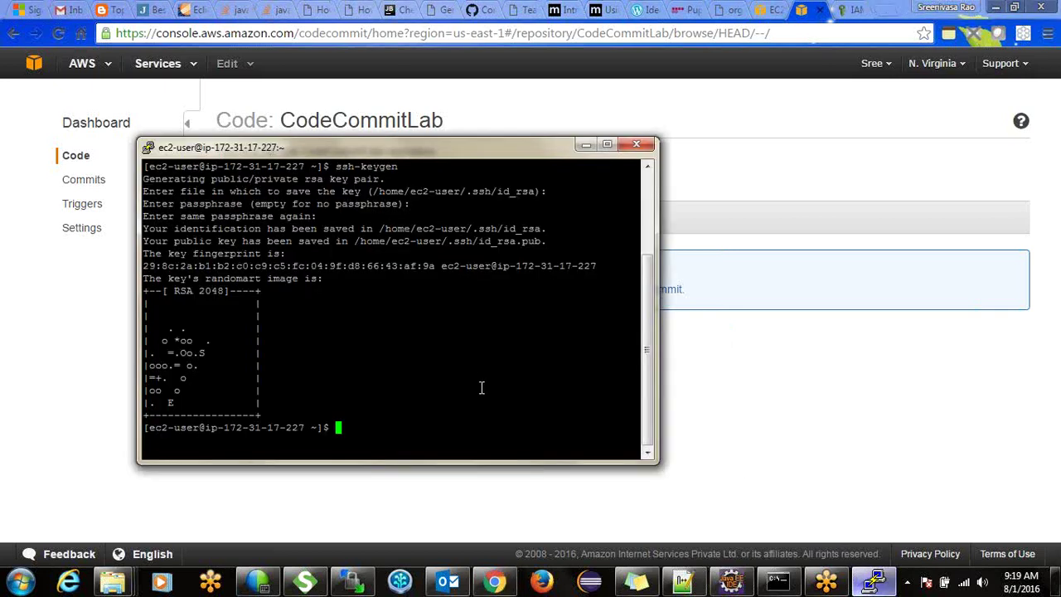
Clear the terminal, list the home folder, and run git clone with the CodeCommitLab SSH URL, which fails: git not found
type("clear")
key("Return")
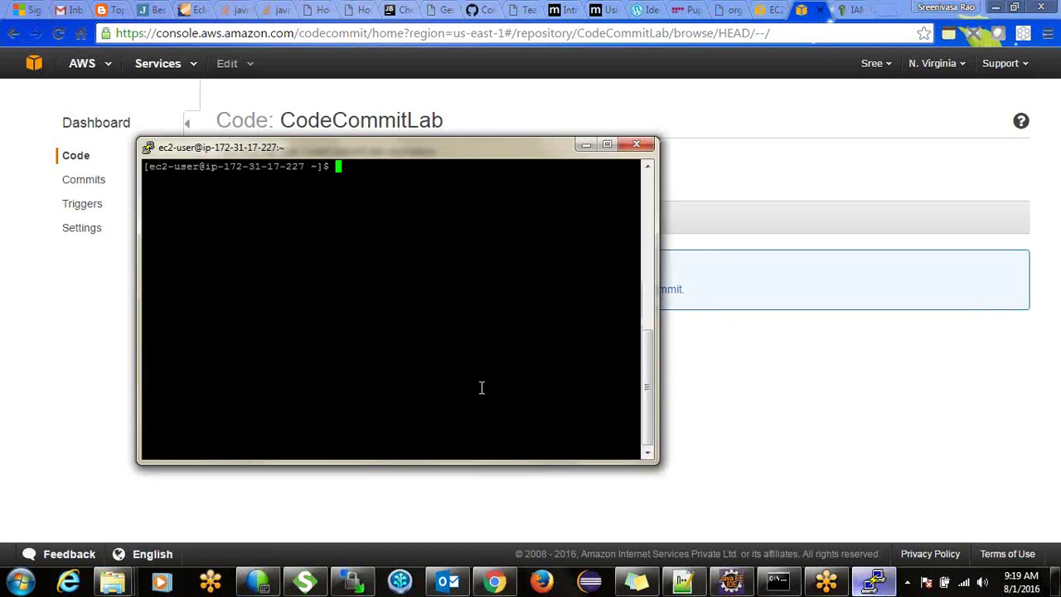
type("ll")
key("Return")
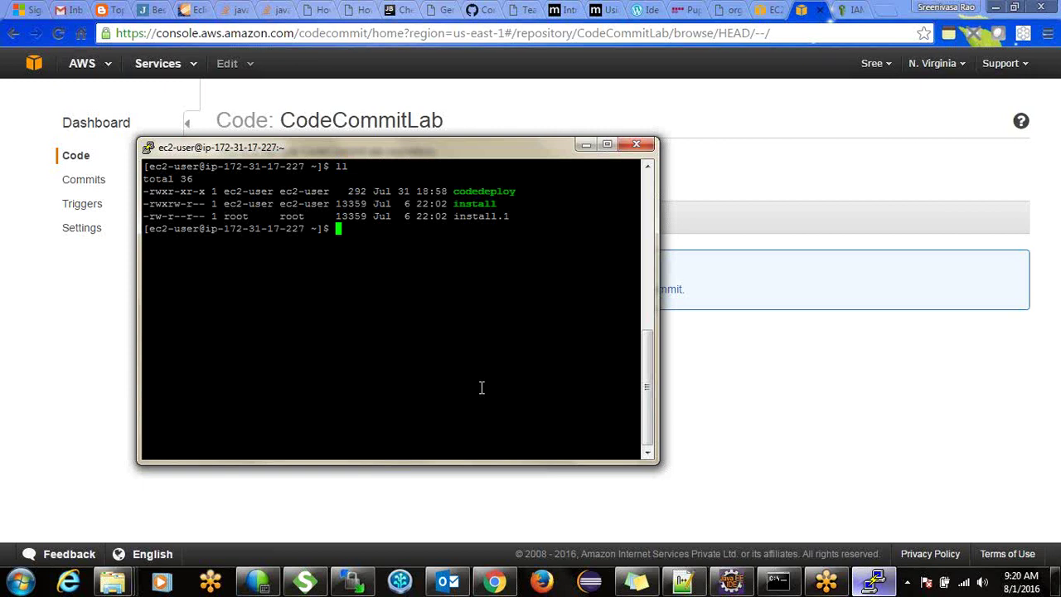
type("git clone")
right_click(480, 387)
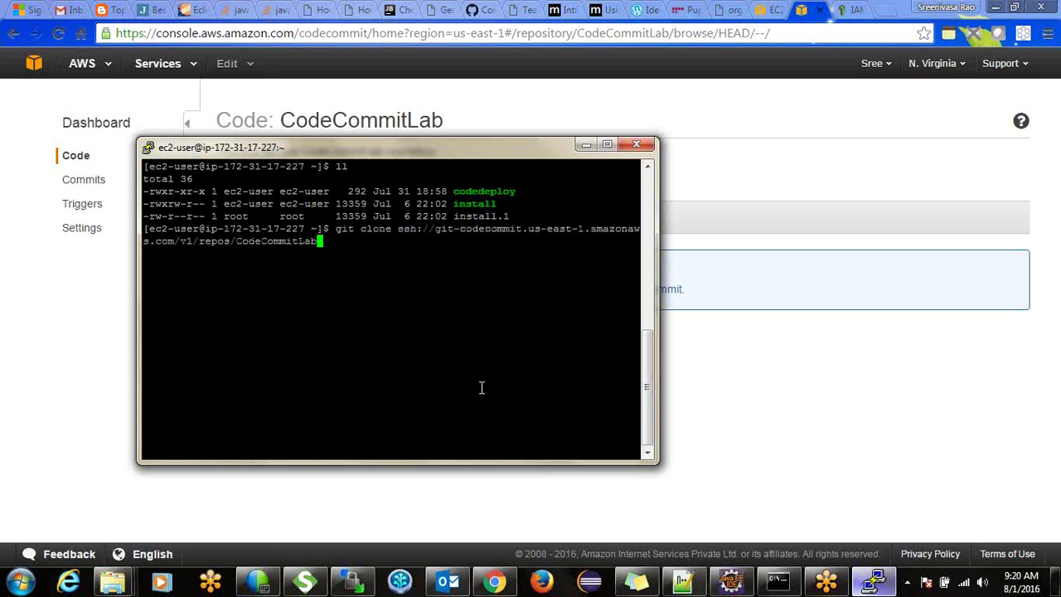
key("Return")
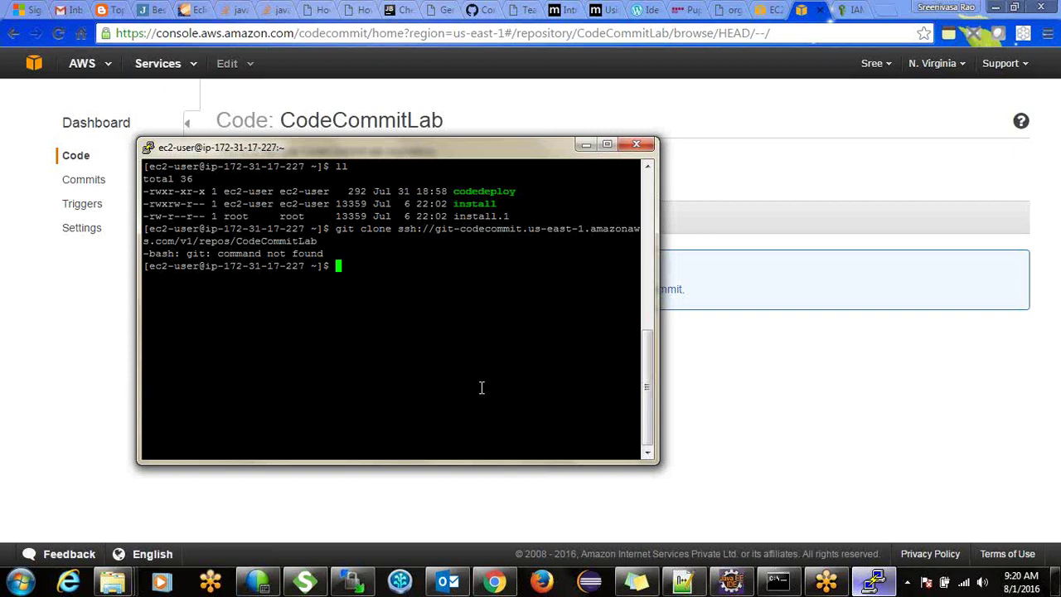
Start typing a sudo yum command to install git
type("sudo yum insta")
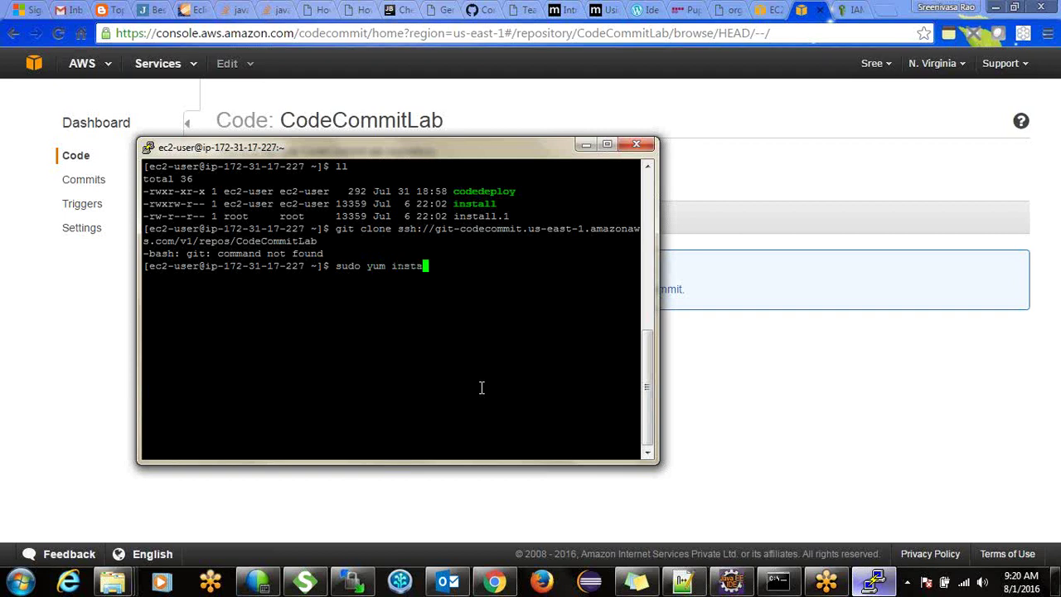
Install git with sudo yum install git, confirm with y, and run git to verify it works
type("ll git")
key("Return")
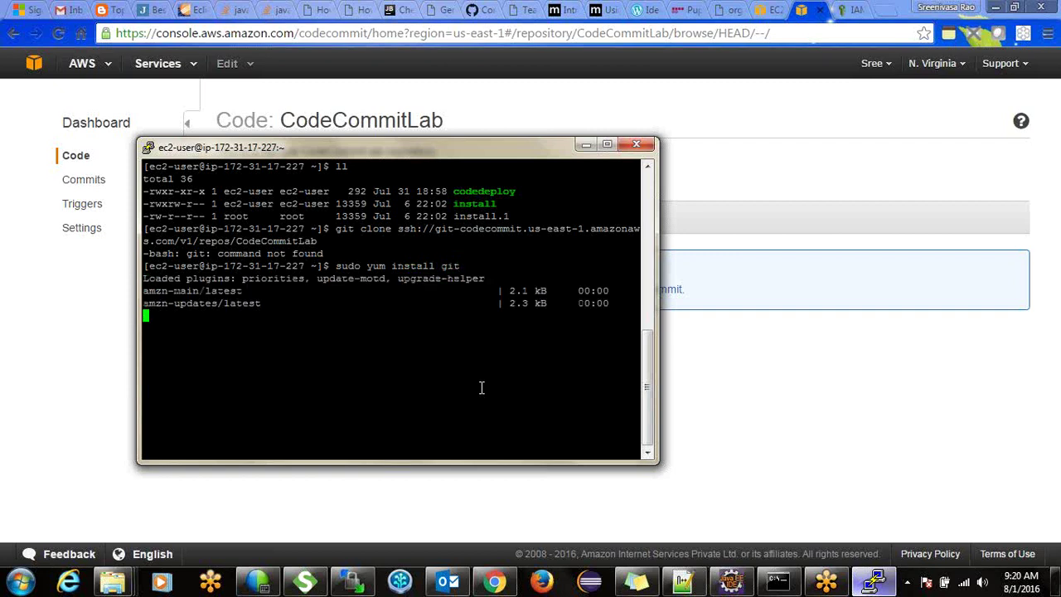
type("y")
key("Return")
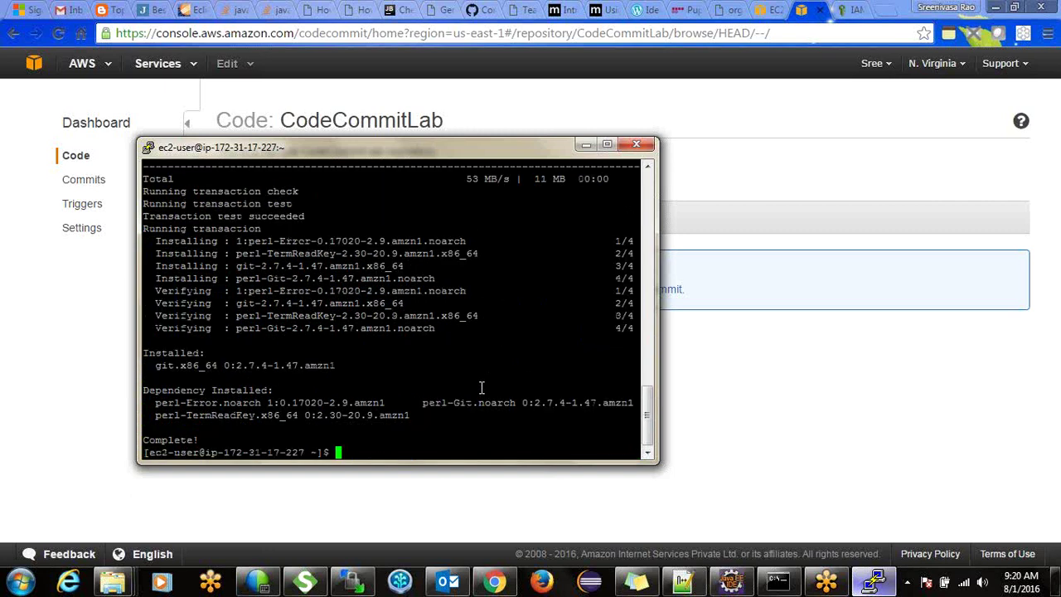
type("git")
key("Return")
Clear the screen and enter git clone followed by the pasted CodeCommitLab SSH URL
type("clear")
key("Return")
type("git clone")
right_click(481, 388)
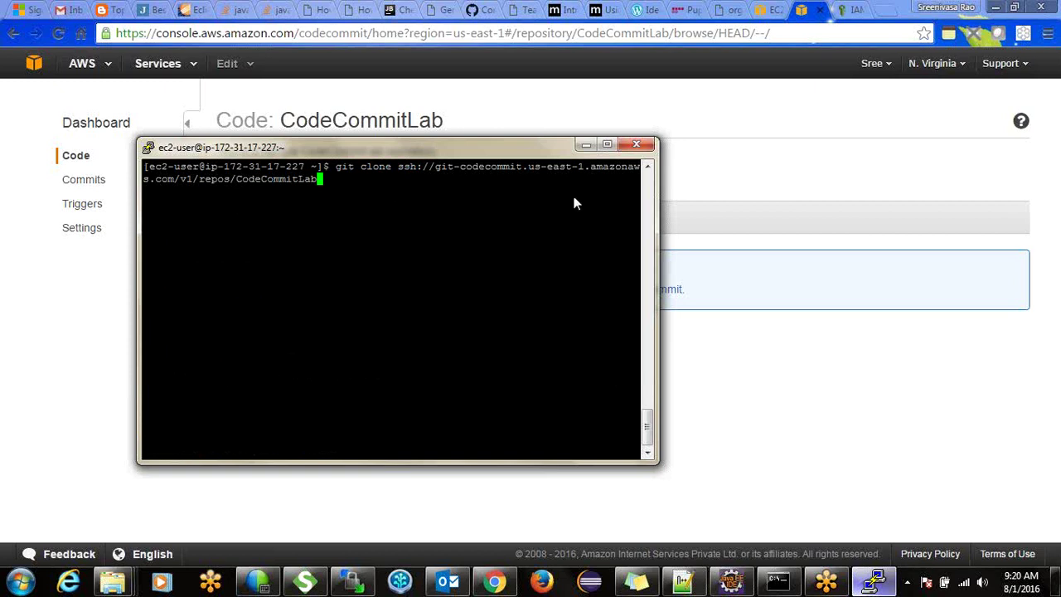
left_click(627, 31)
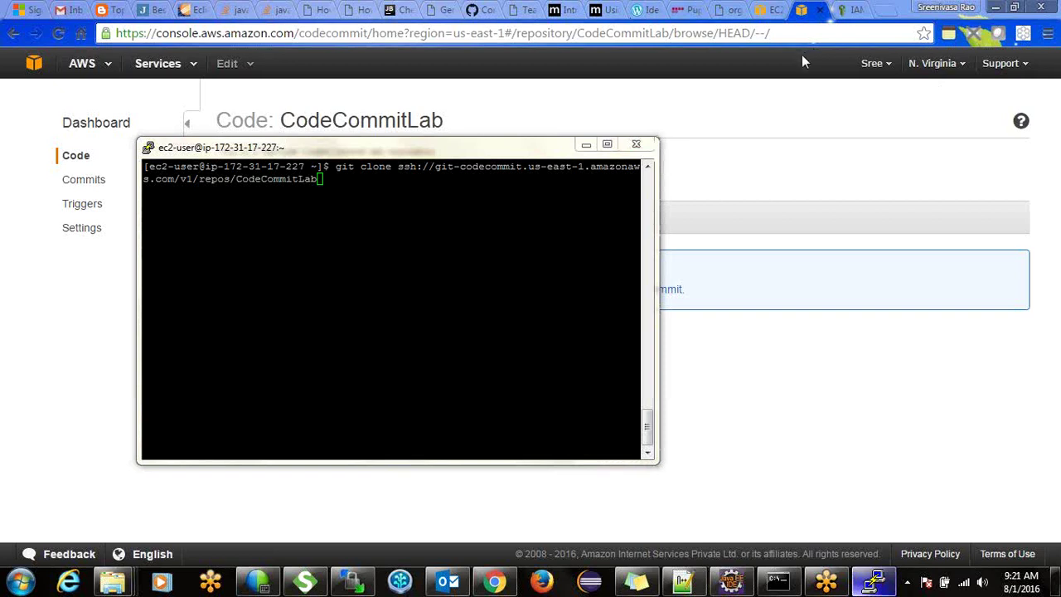
left_click(455, 225)
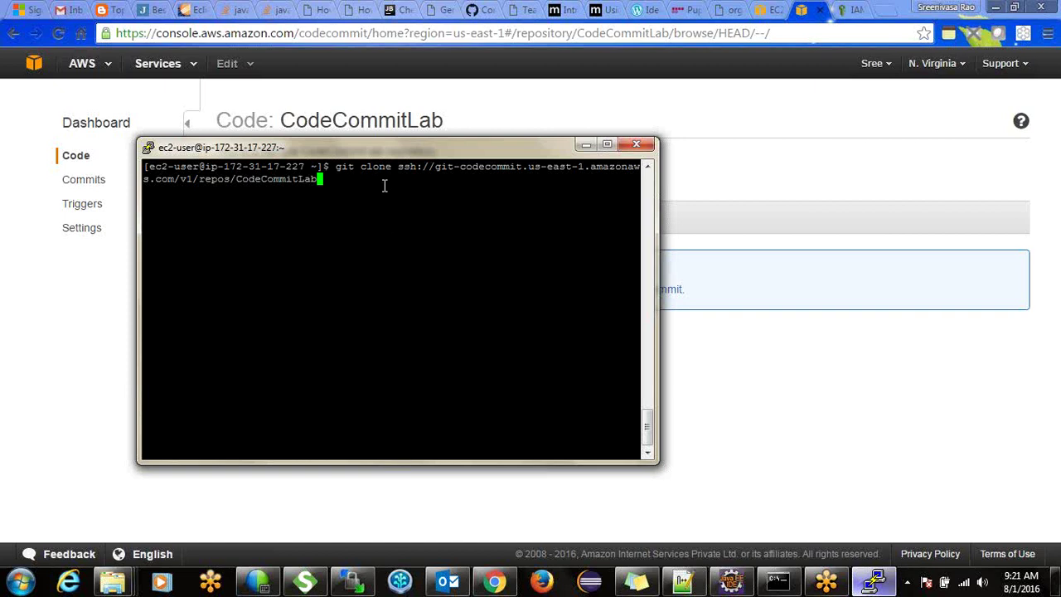
key("Return")
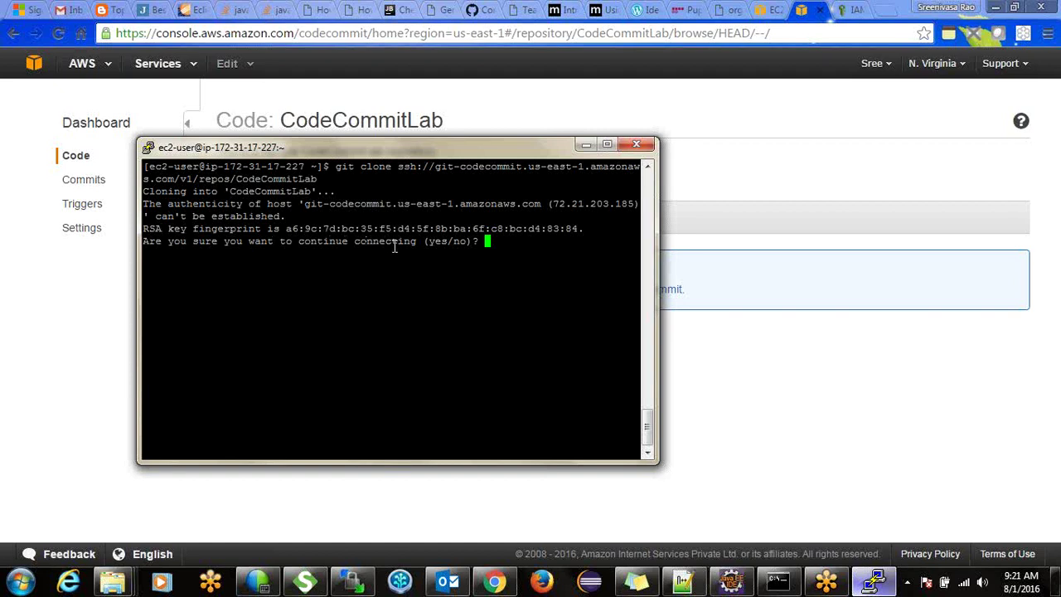
key("Return")
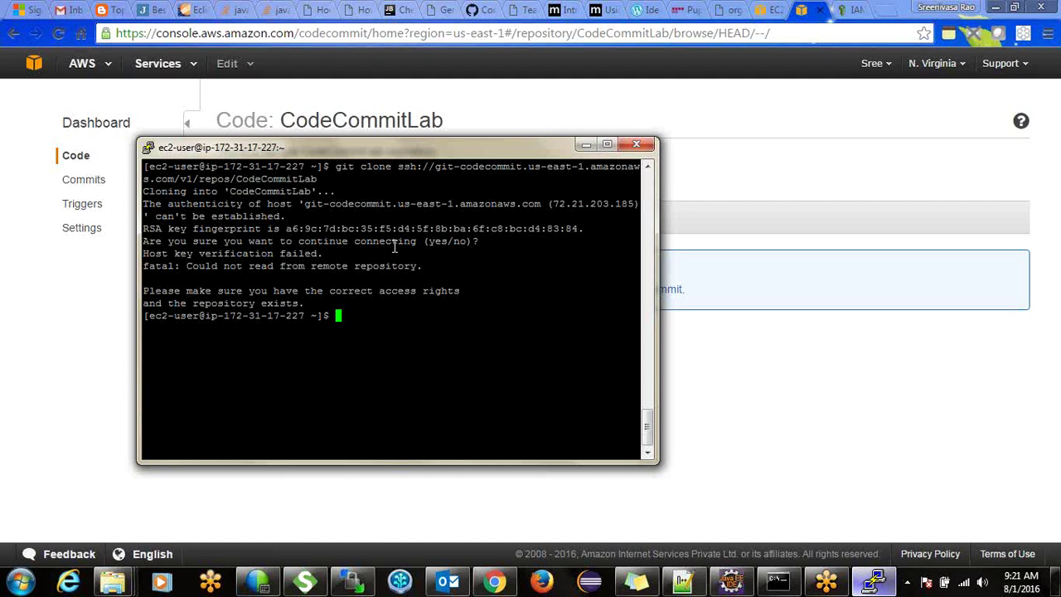
key("Up")
key("Return")
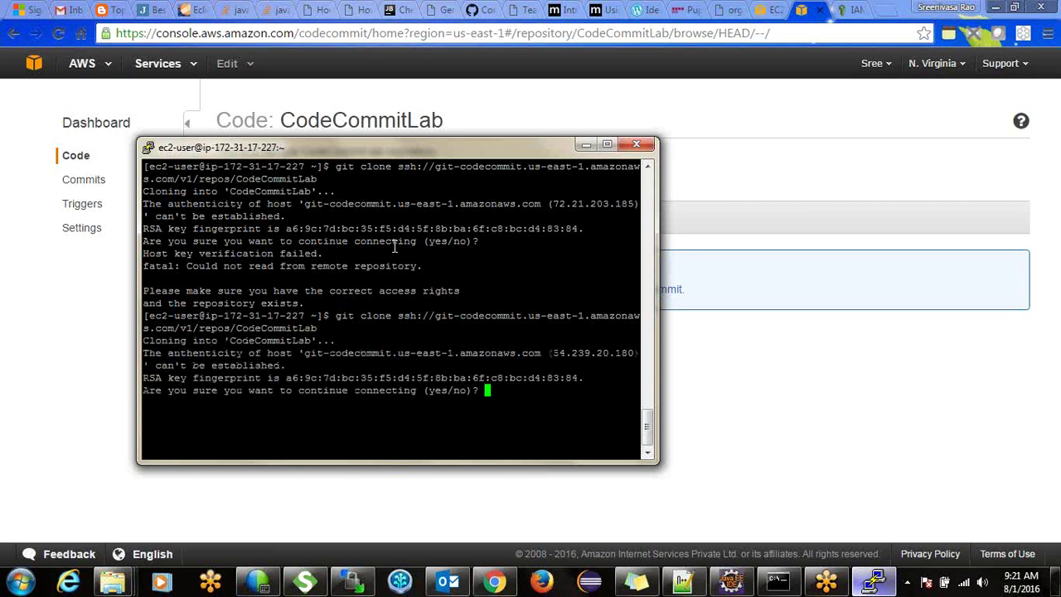
type("yes")
key("Return")
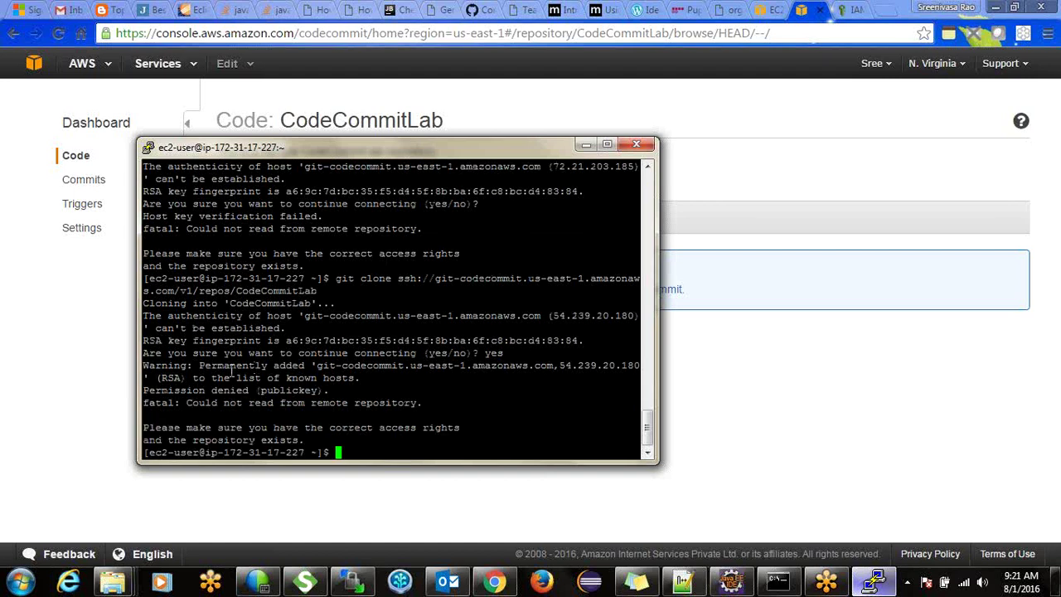
left_click_drag(200, 367, 298, 378)
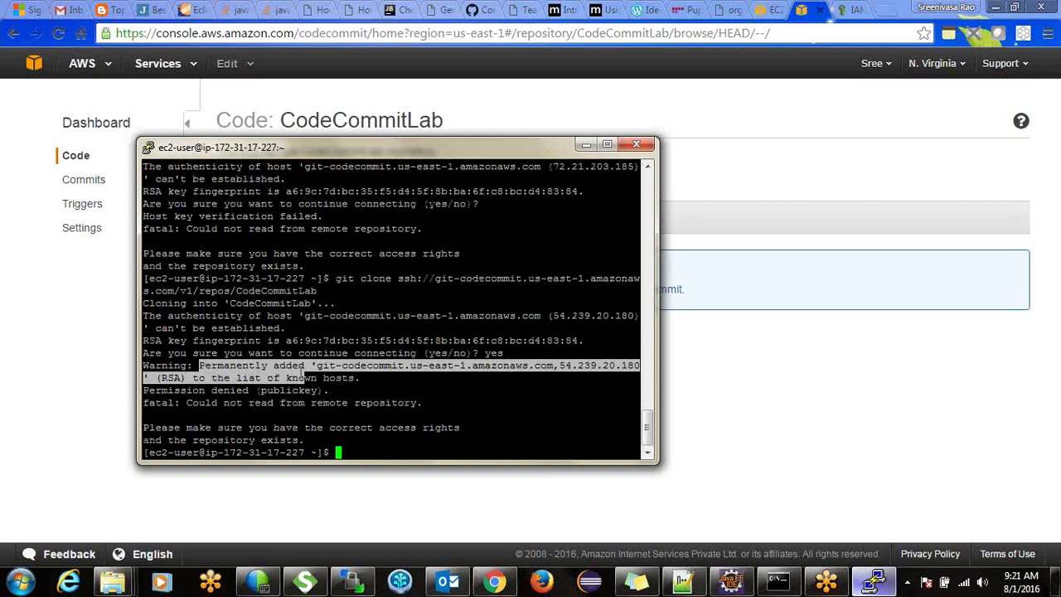
left_click(300, 373)
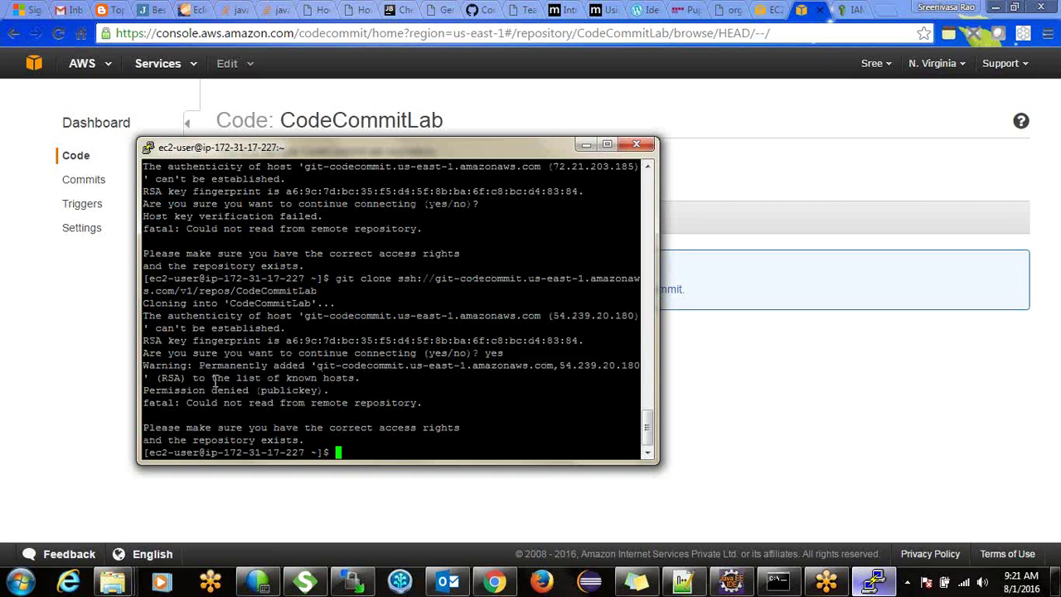
left_click_drag(195, 379, 339, 392)
left_click(341, 393)
left_click_drag(257, 392, 327, 391)
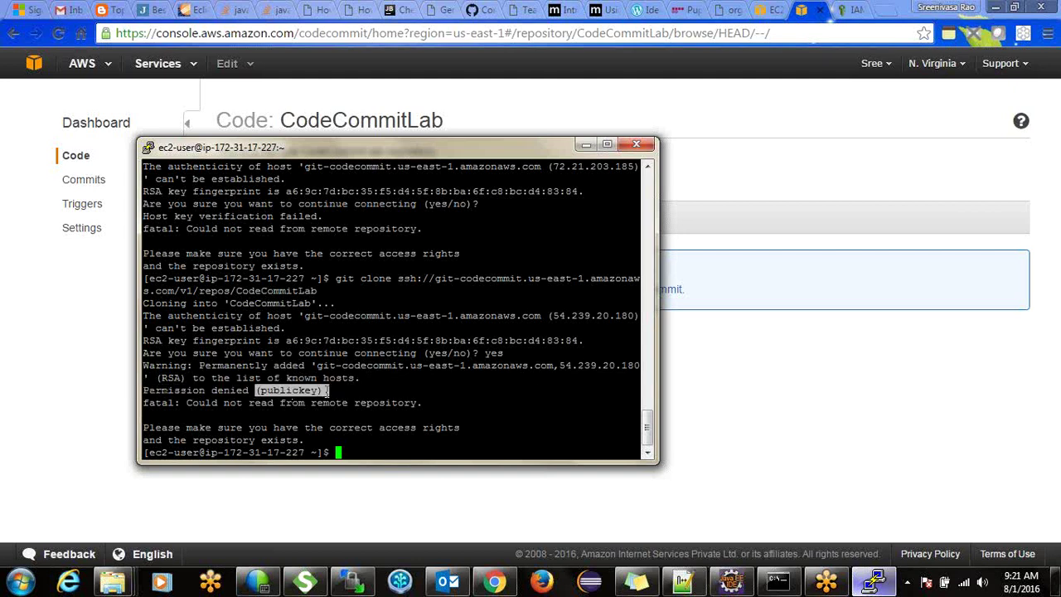
left_click(335, 396)
left_click_drag(205, 404, 390, 404)
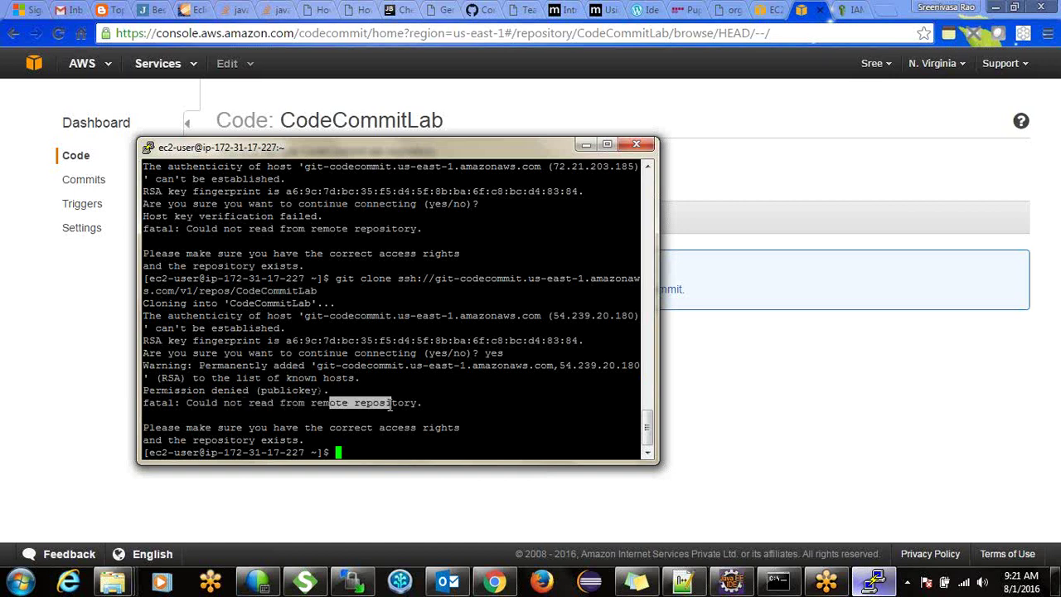
left_click(390, 405)
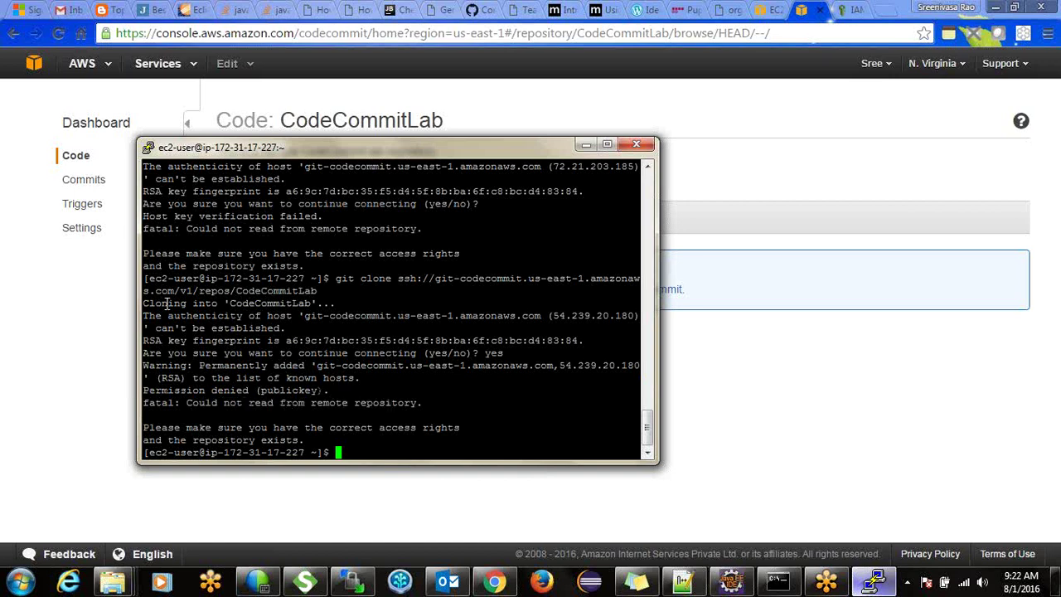
mouse_move(156, 315)
left_mouse_down()
mouse_move(295, 324)
mouse_move(144, 318)
left_mouse_up()
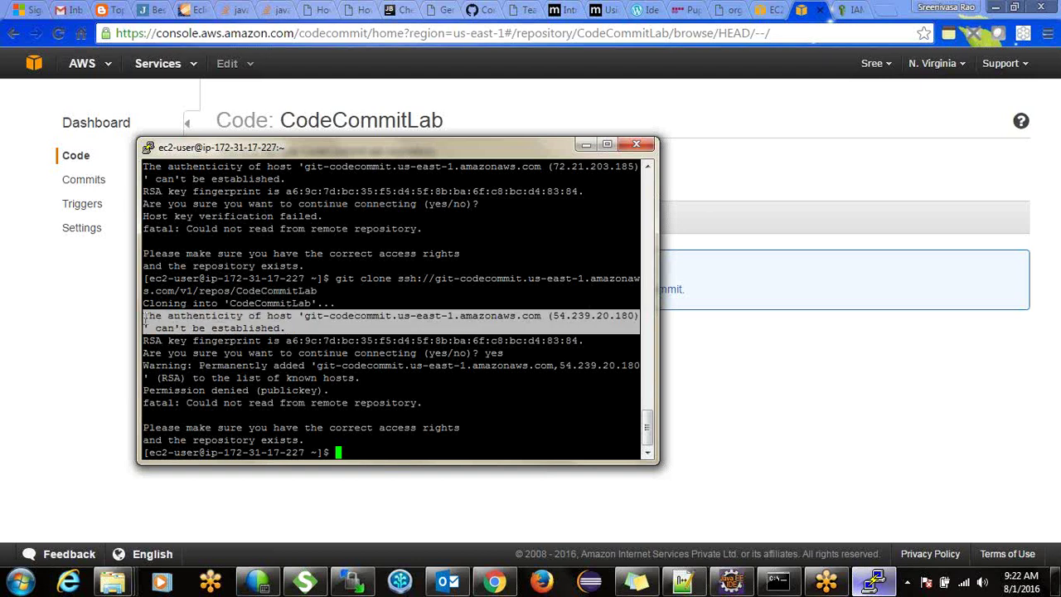
left_click(240, 328)
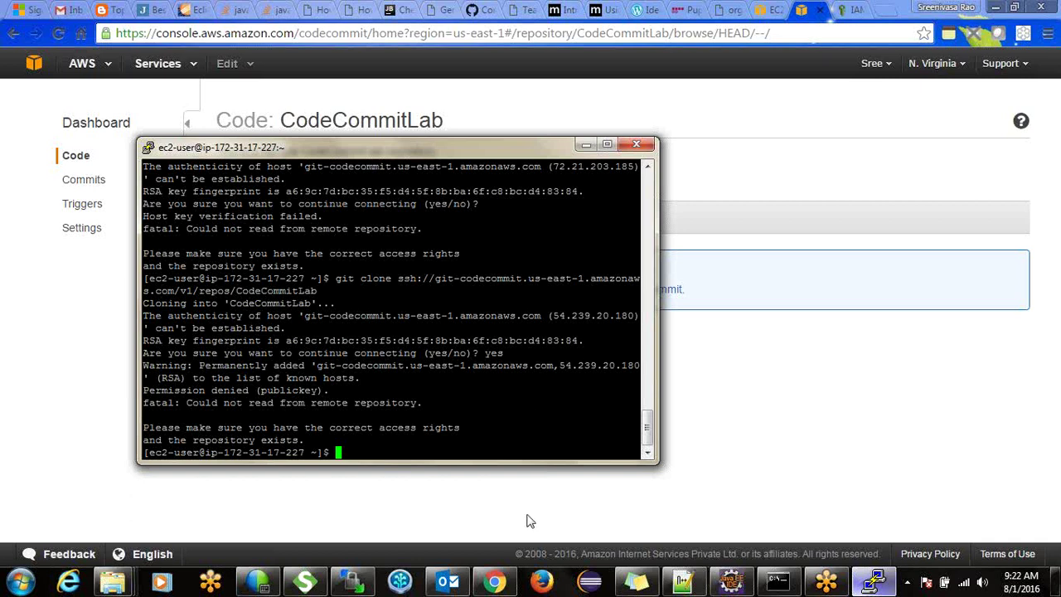
left_click(356, 585)
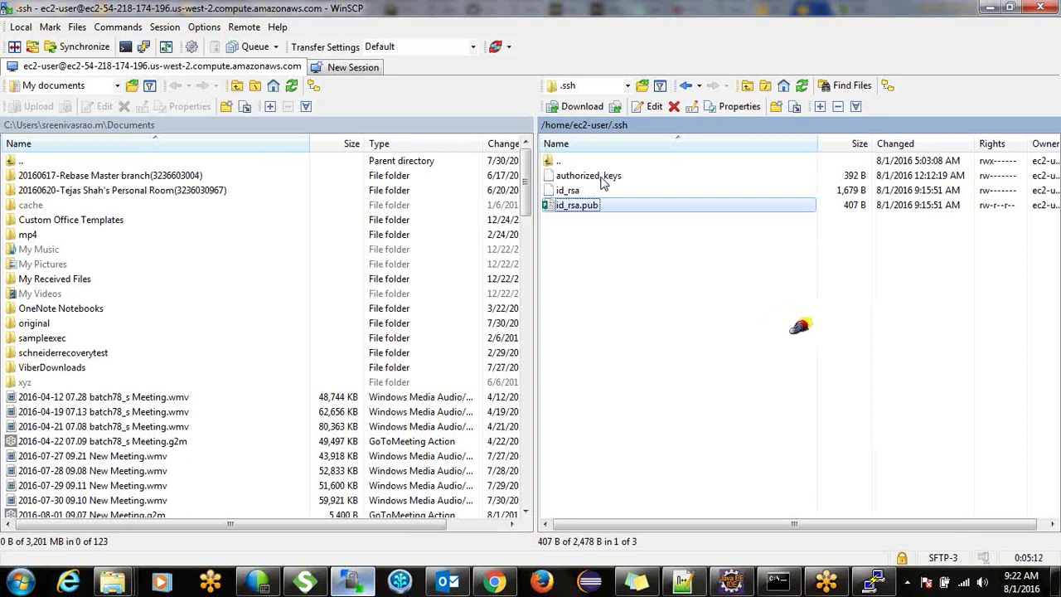
Reconnect to the EC2 server, show the local home folder, and refresh the remote .ssh listing
left_click(605, 346)
left_click(556, 314)
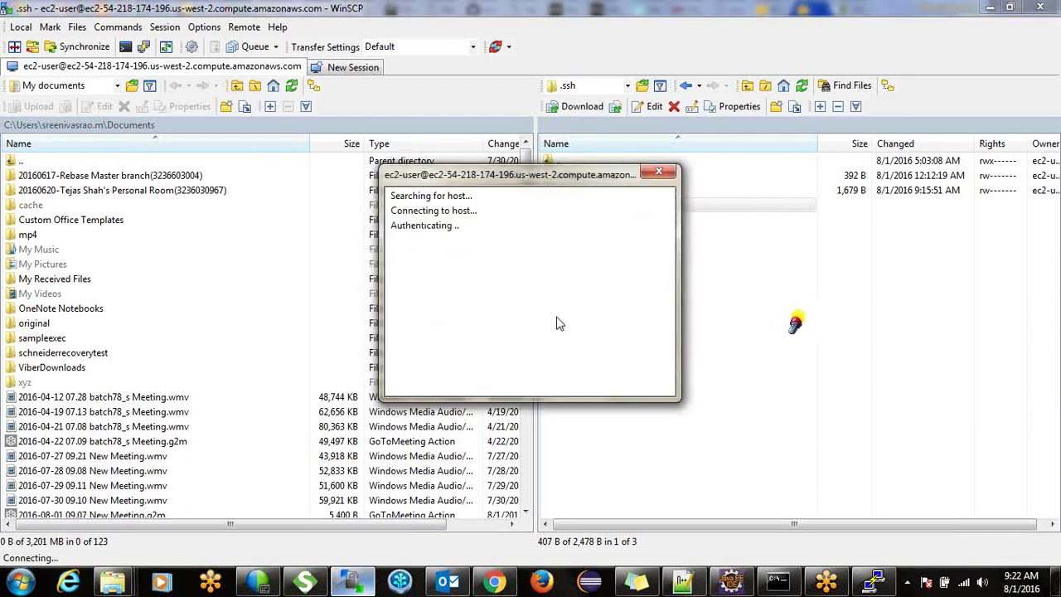
left_click(92, 126)
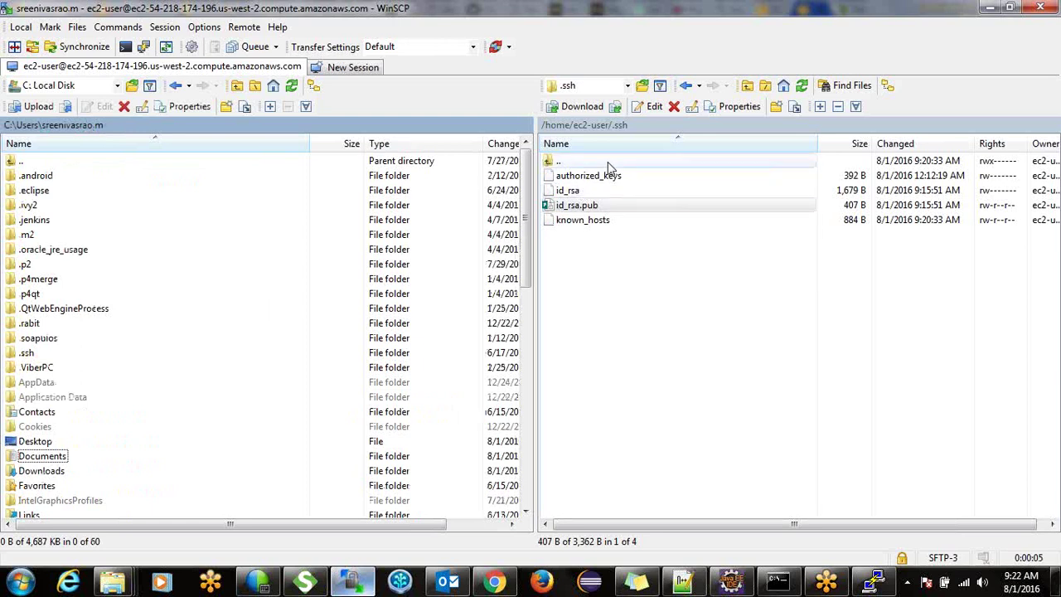
left_click(800, 86)
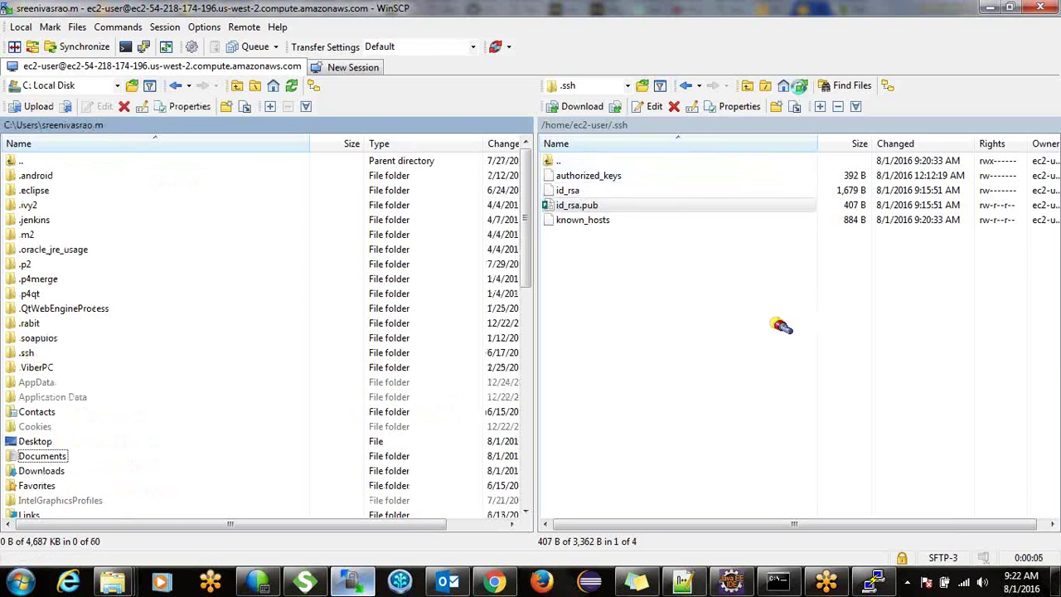
View the remote authorized_keys and known_hosts files in the editor, closing each afterwards
left_click(588, 179)
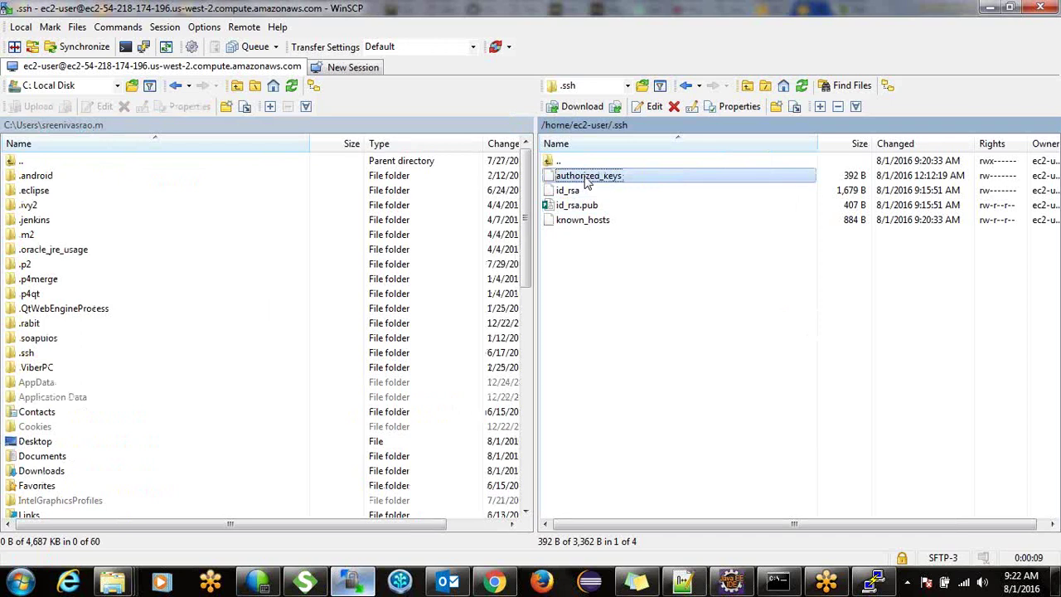
right_click(586, 178)
left_click(613, 201)
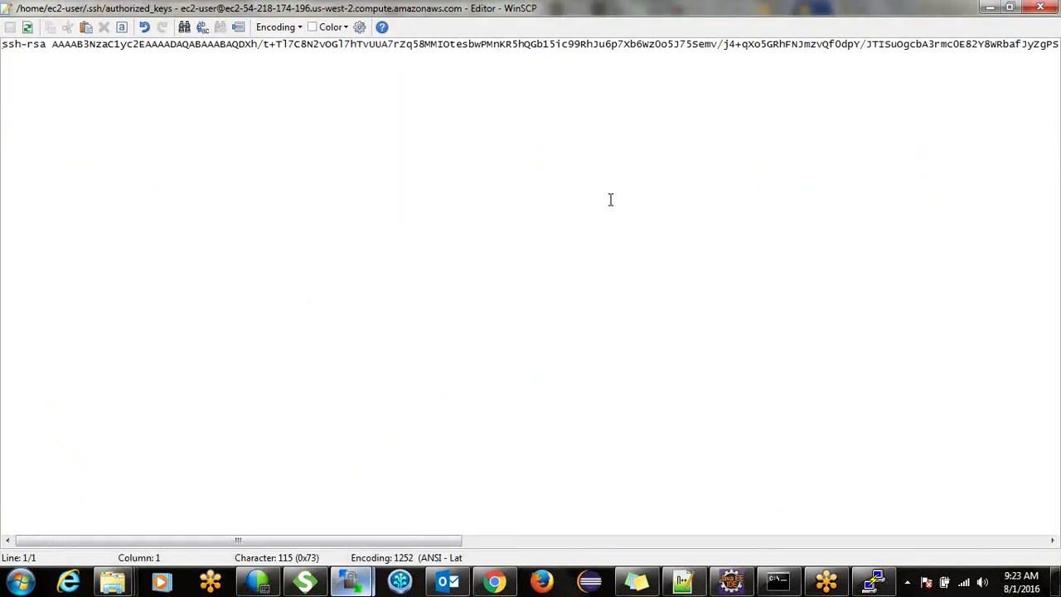
left_click_drag(424, 542, 336, 448)
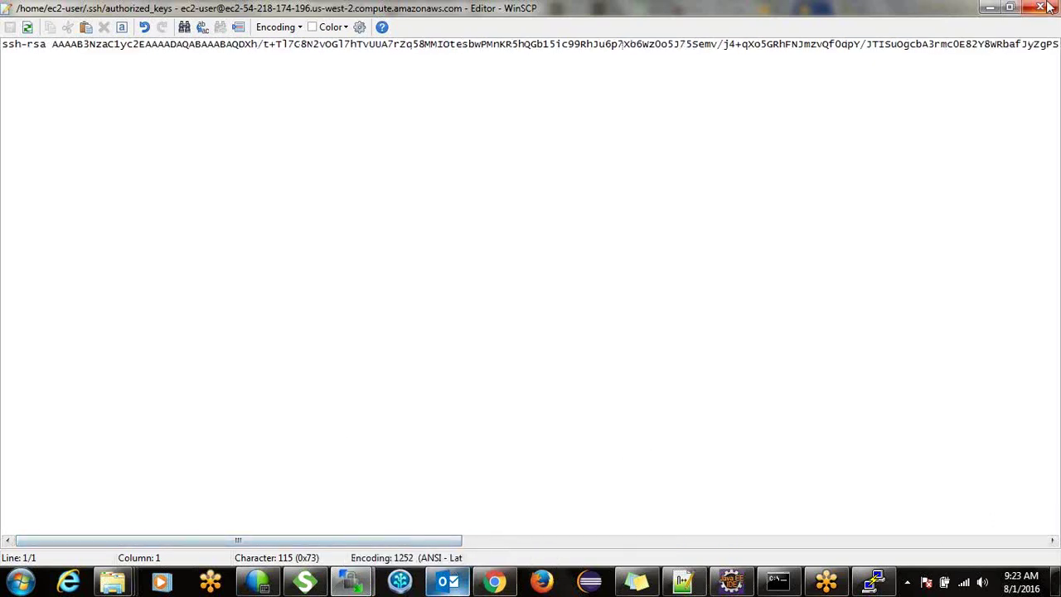
left_click(1041, 10)
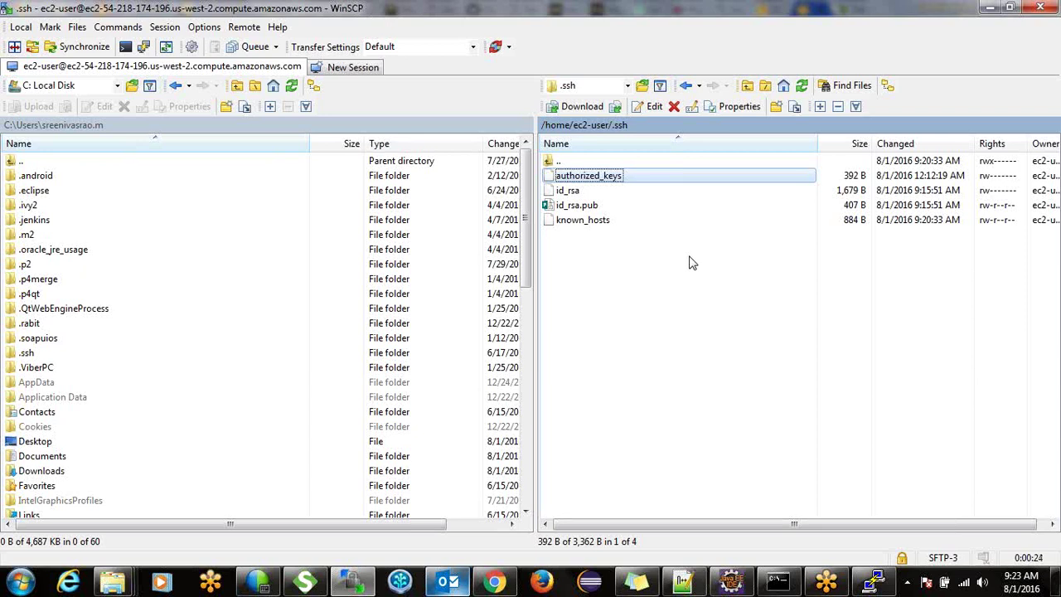
left_click(584, 219)
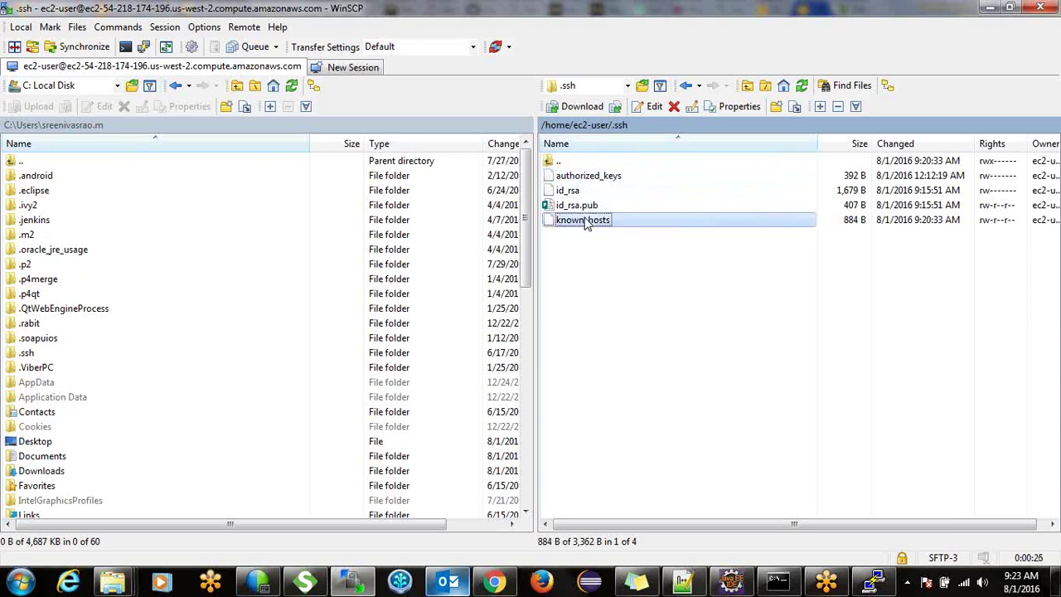
right_click(584, 220)
left_click(614, 244)
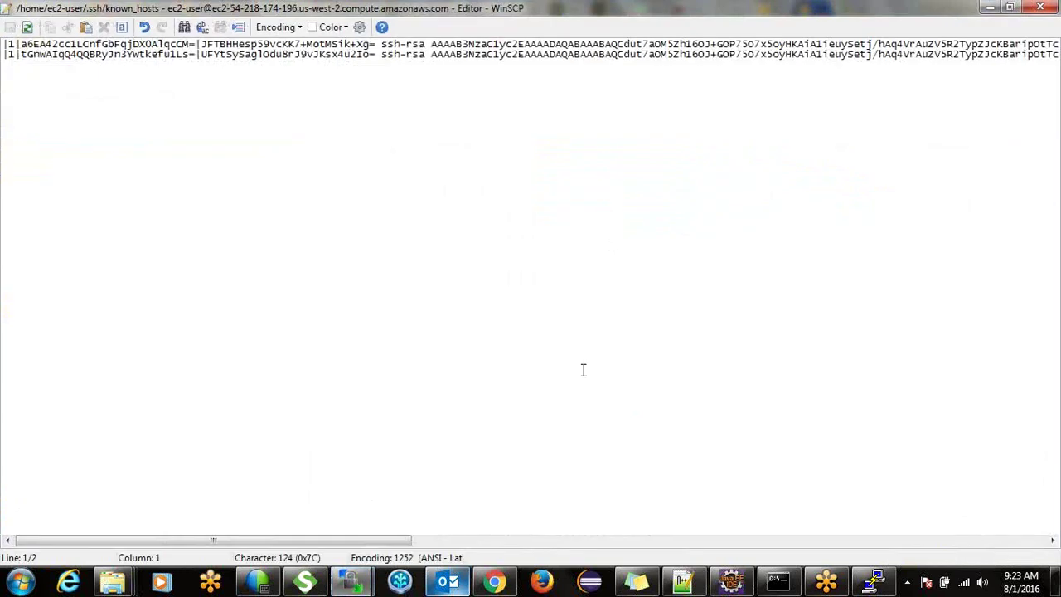
left_click_drag(406, 539, 355, 488)
left_click(1040, 8)
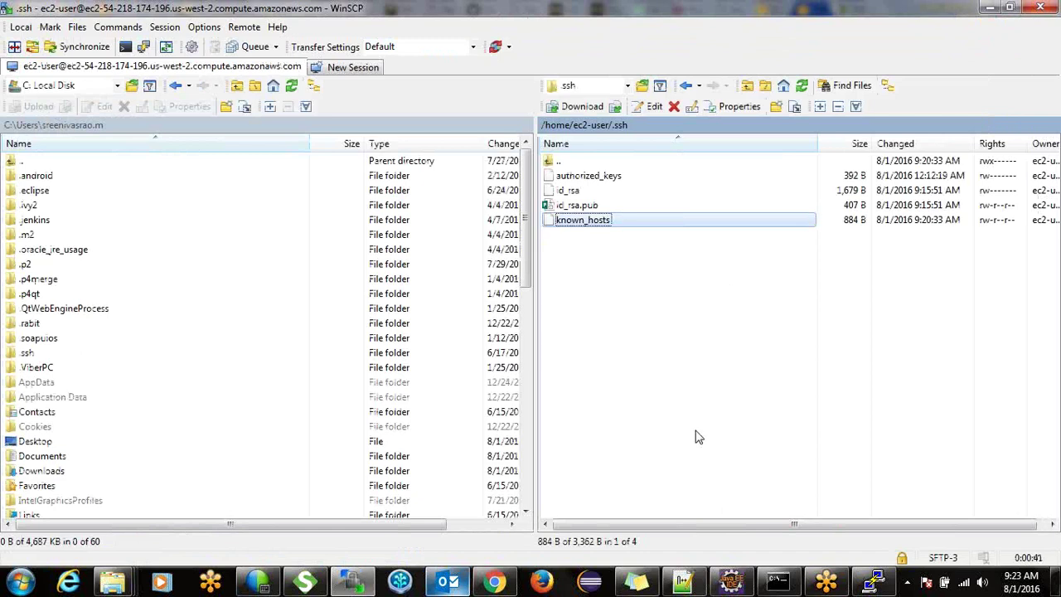
Copy id_rsa from the remote .ssh folder into the local .ssh folder, then show the desktop
left_click(570, 195)
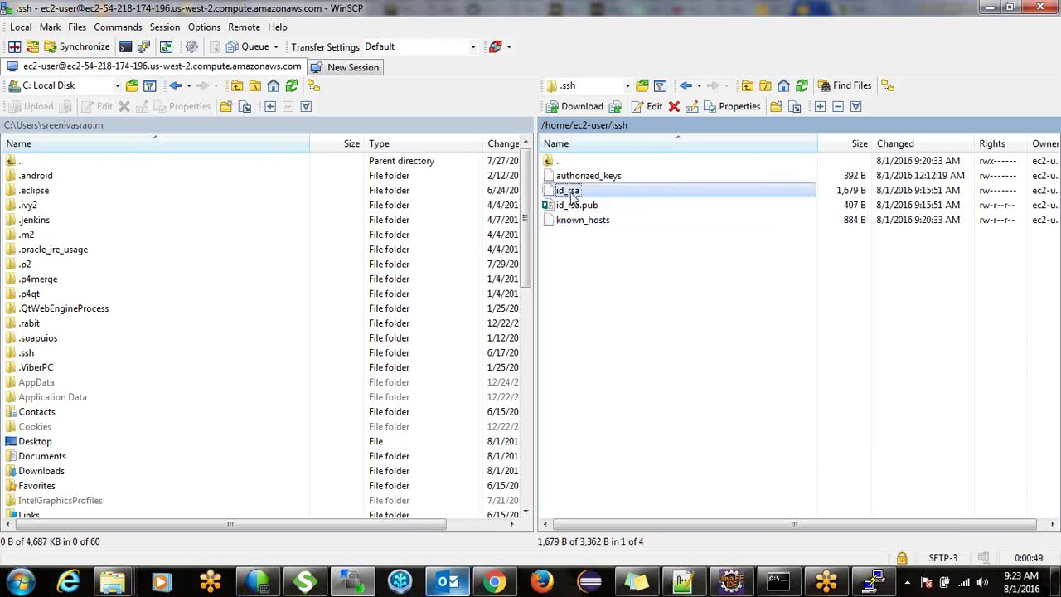
right_click(571, 197)
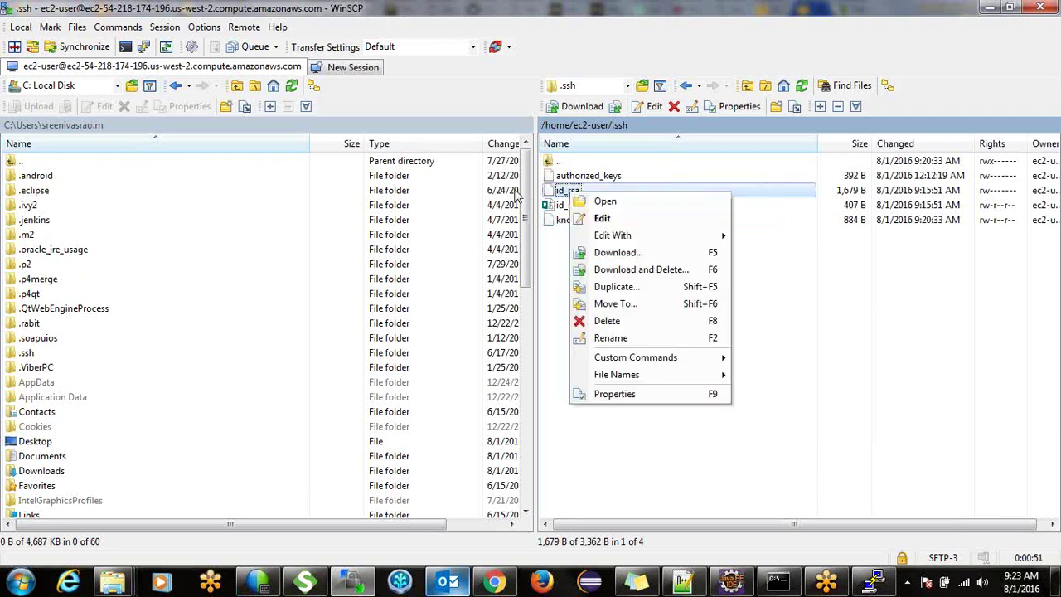
left_click(644, 479)
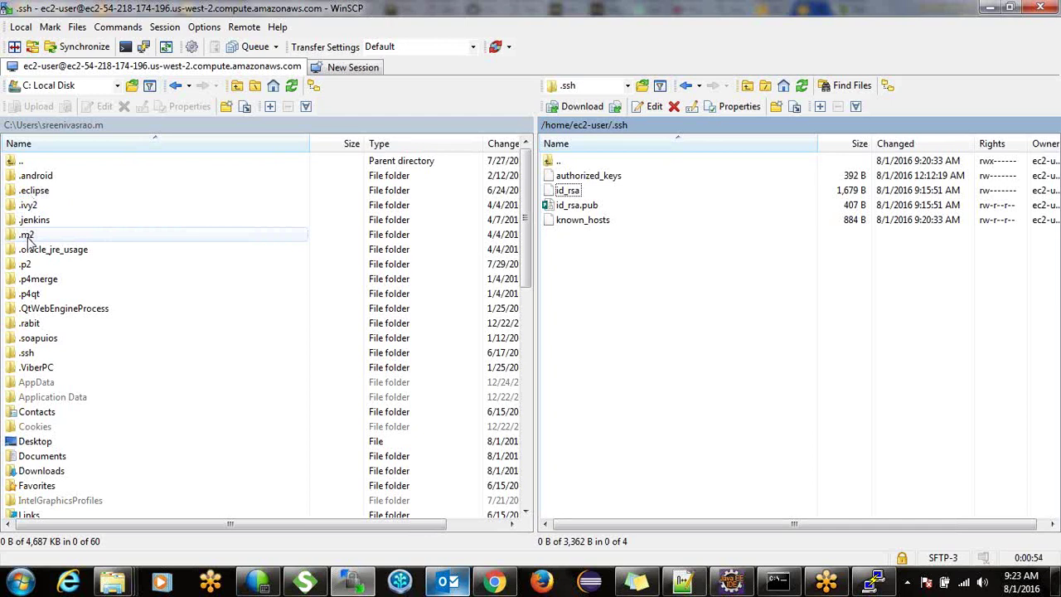
left_click(26, 354)
double_click(27, 354)
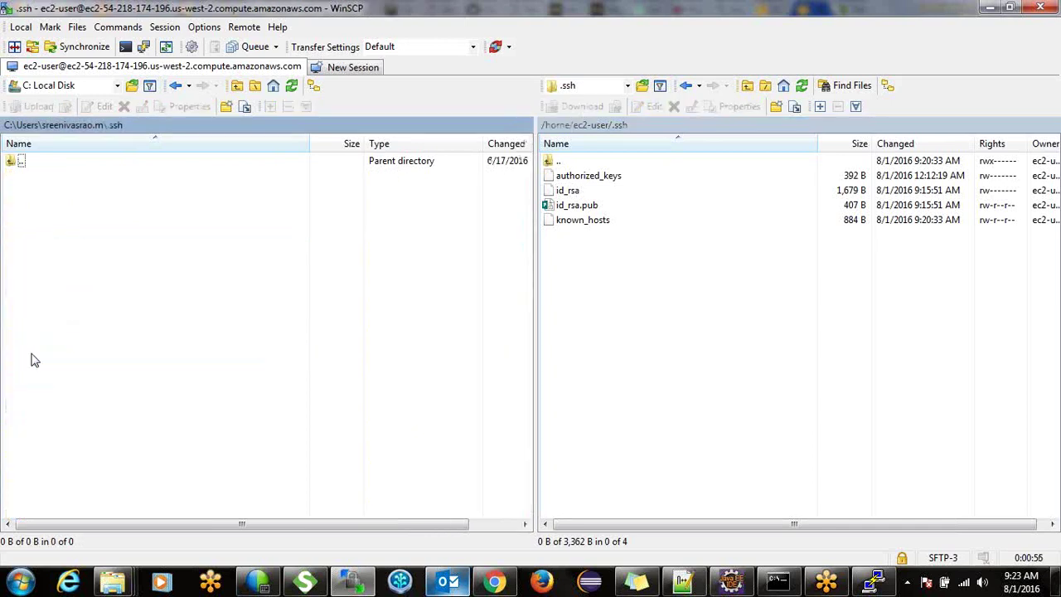
left_click_drag(582, 191, 106, 283)
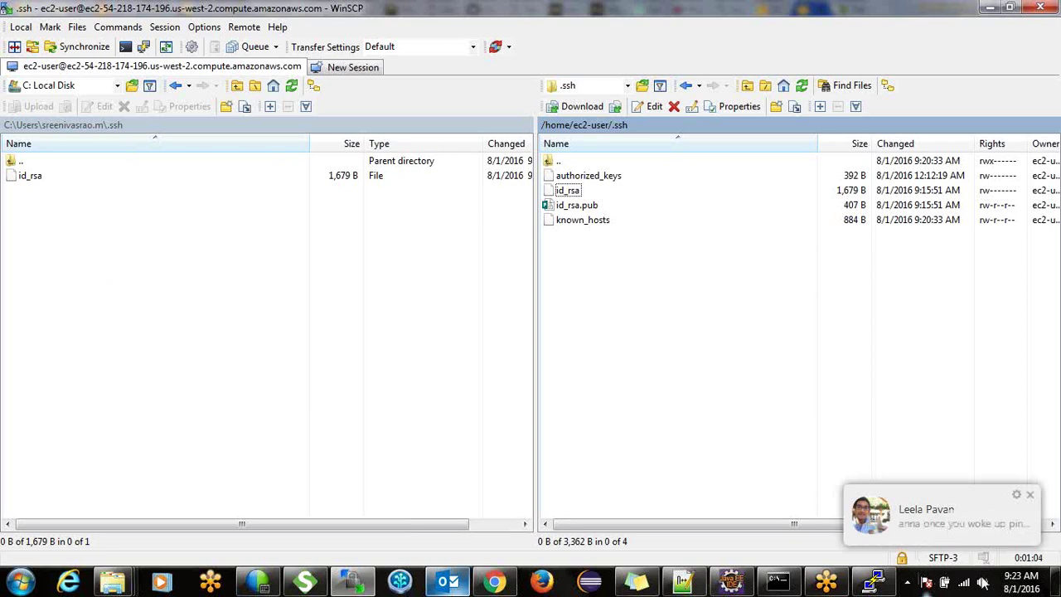
left_click(1030, 496)
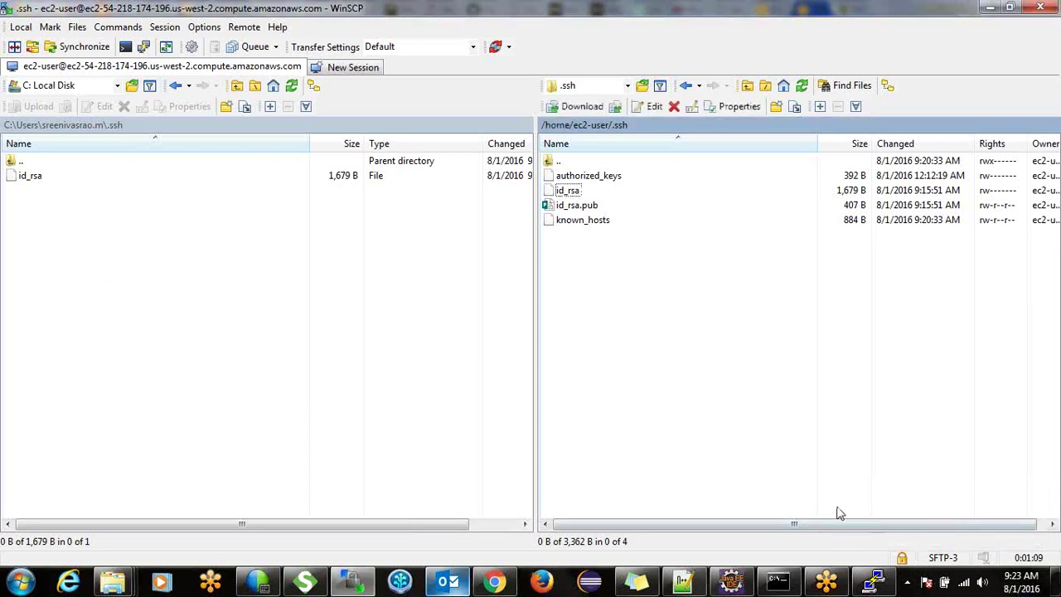
left_click(1056, 584)
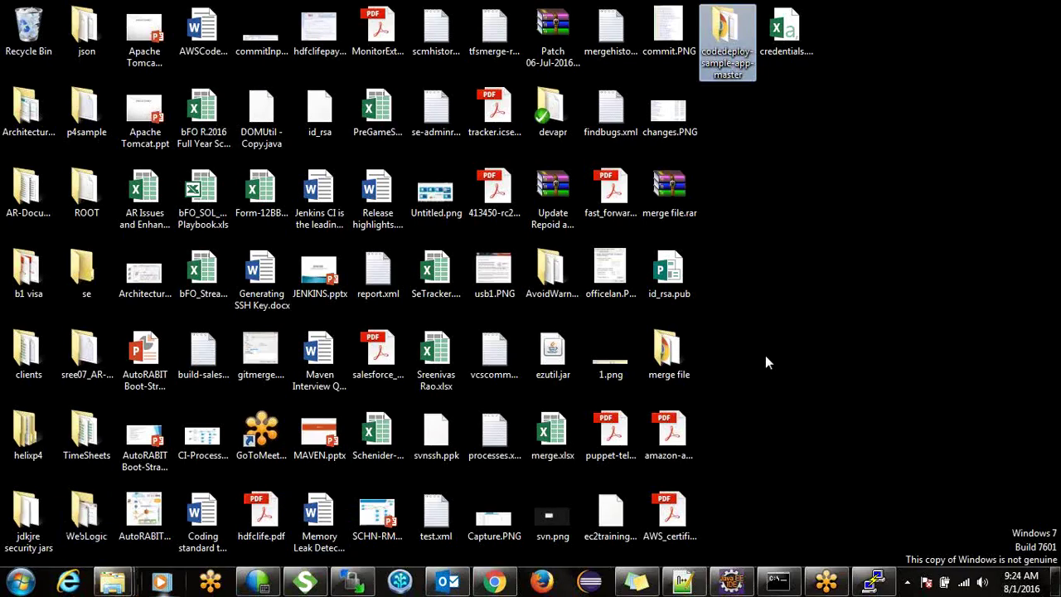
Open Command Prompt and enter git clone with the CodeCommitLab SSH URL copied from PuTTY
key("super+r")
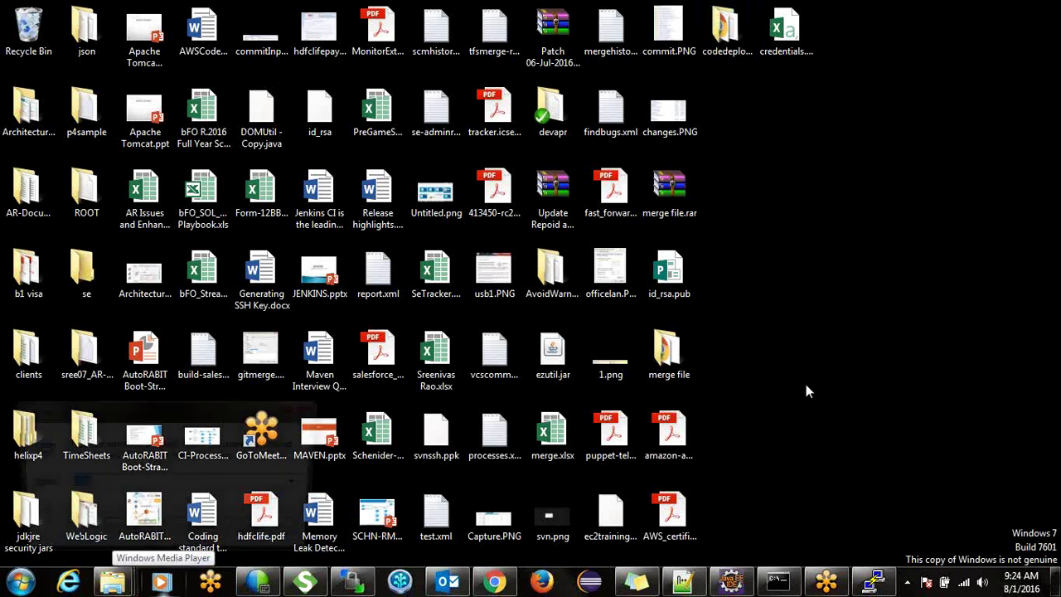
type("cmd")
key("Return")
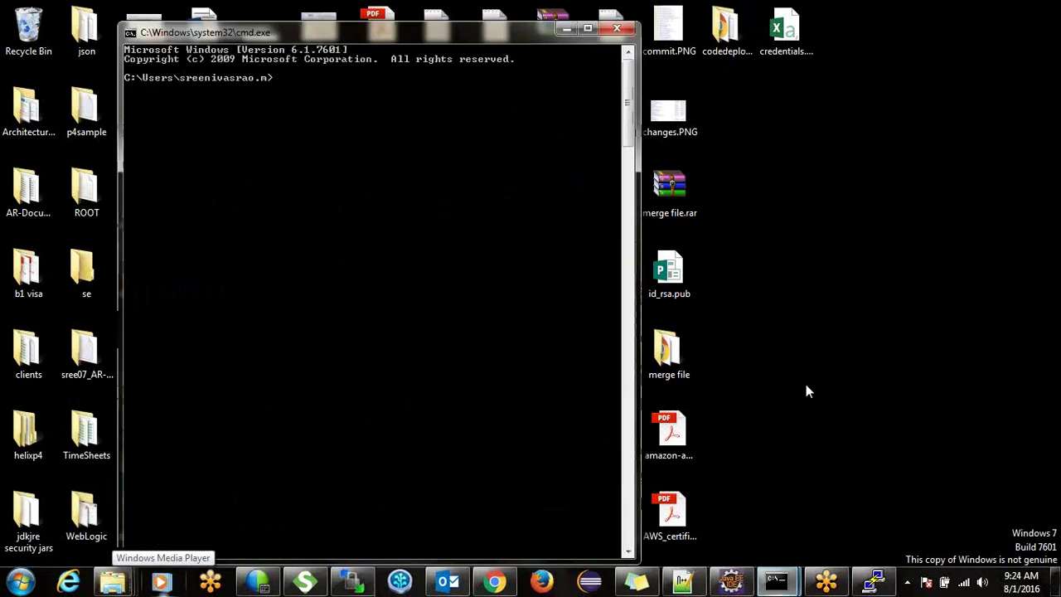
type("git clone")
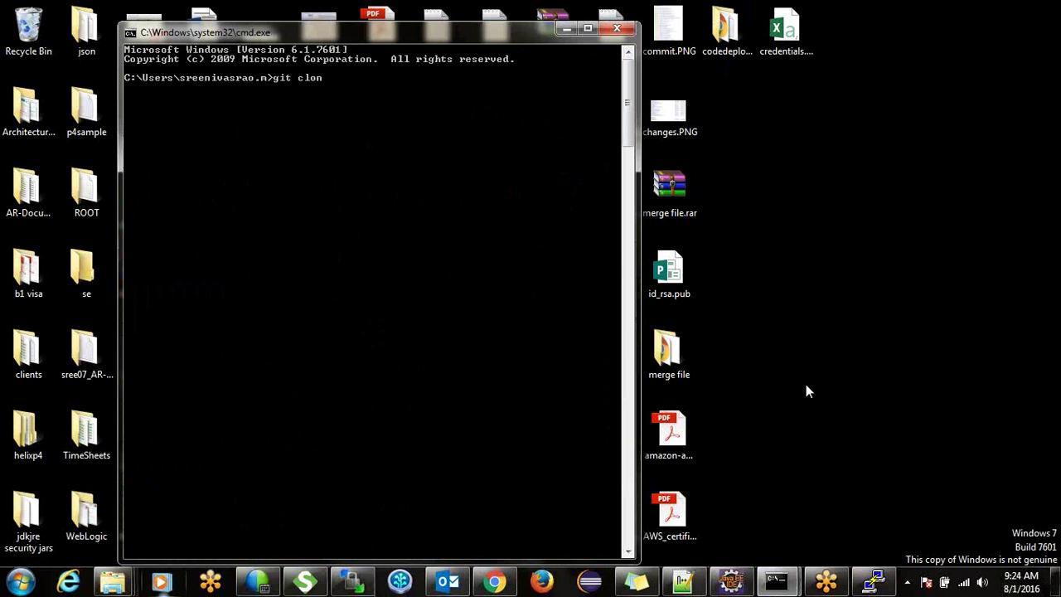
left_click(870, 580)
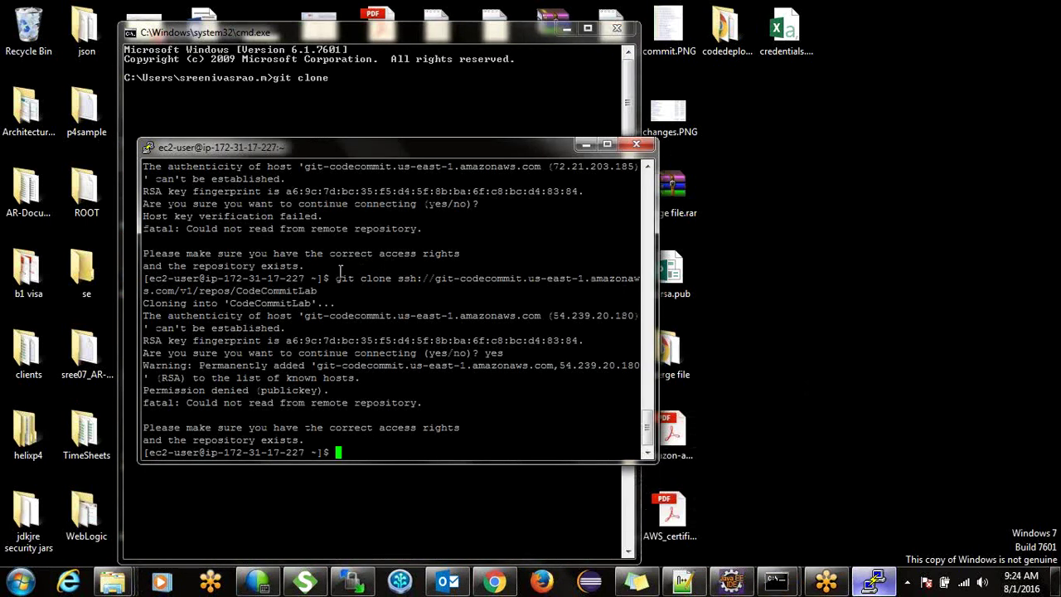
left_click_drag(400, 278, 314, 290)
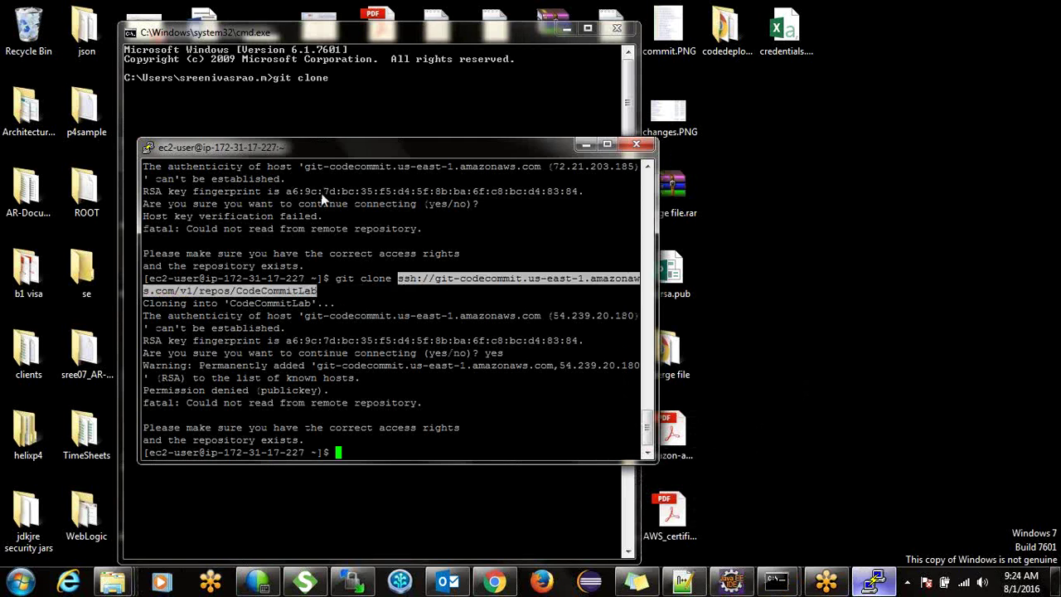
left_click(332, 113)
right_click(333, 112)
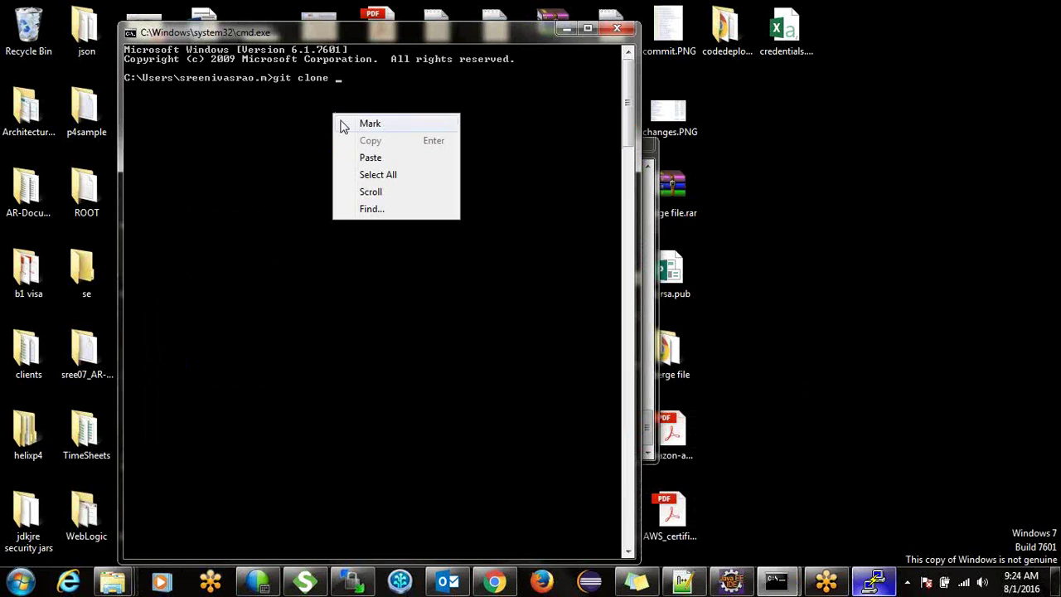
left_click(368, 157)
Run the clone, accept the host with yes, get Permission denied (publickey), and return to Chrome
key("Return")
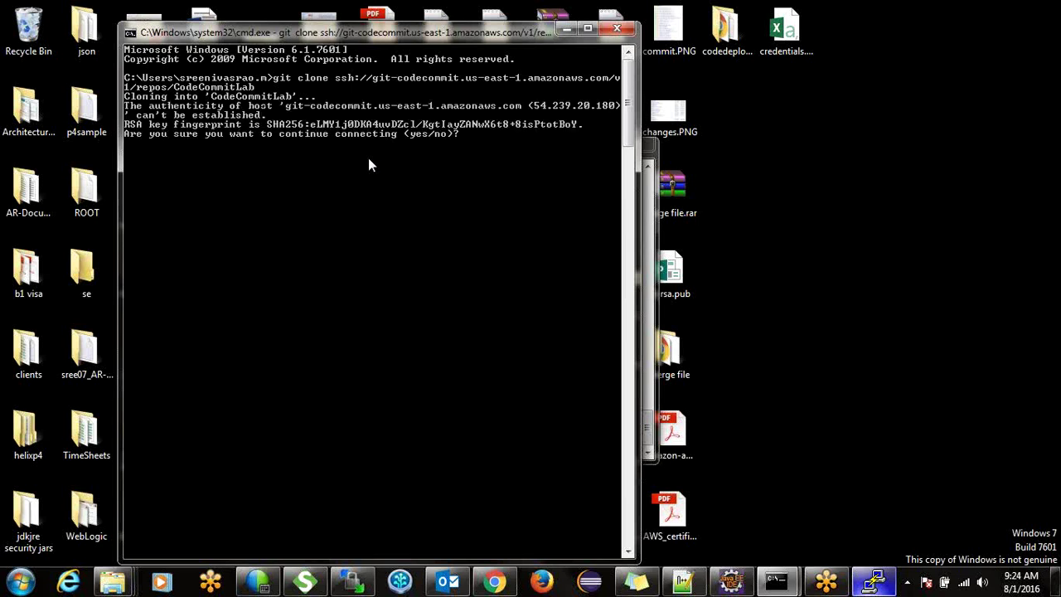
type("yes")
key("Return")
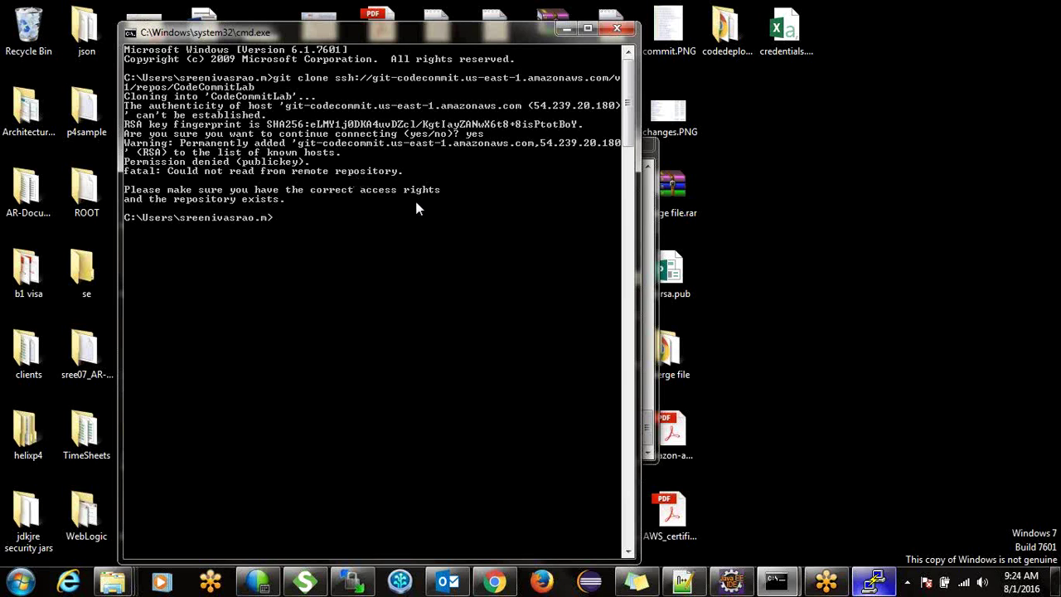
left_click(494, 582)
left_click(763, 11)
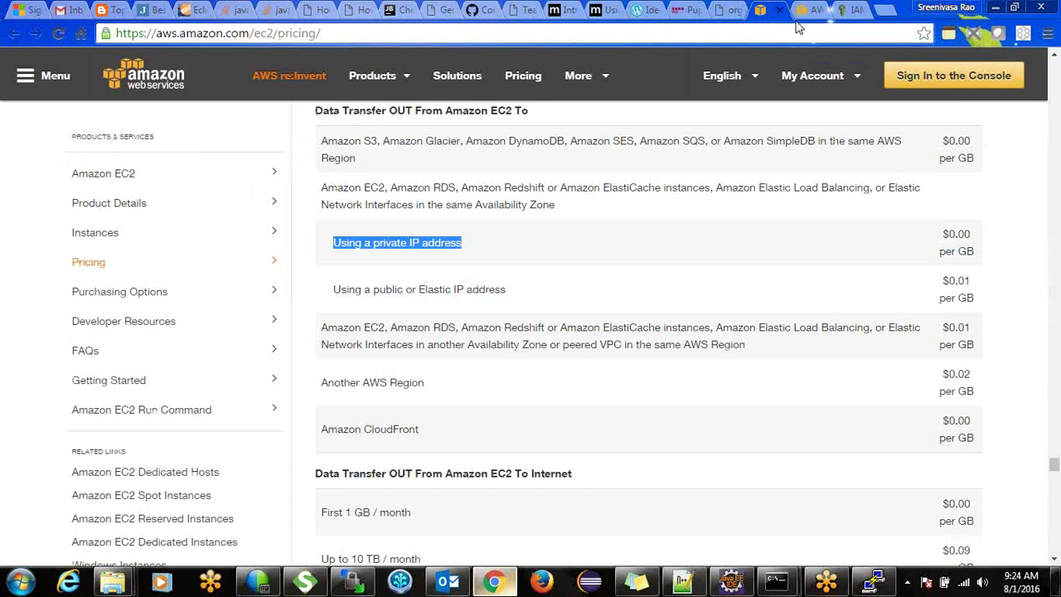
Close the Clone URL popup, look over Settings, and open 'Connect to your repository' in a background tab
left_click(803, 10)
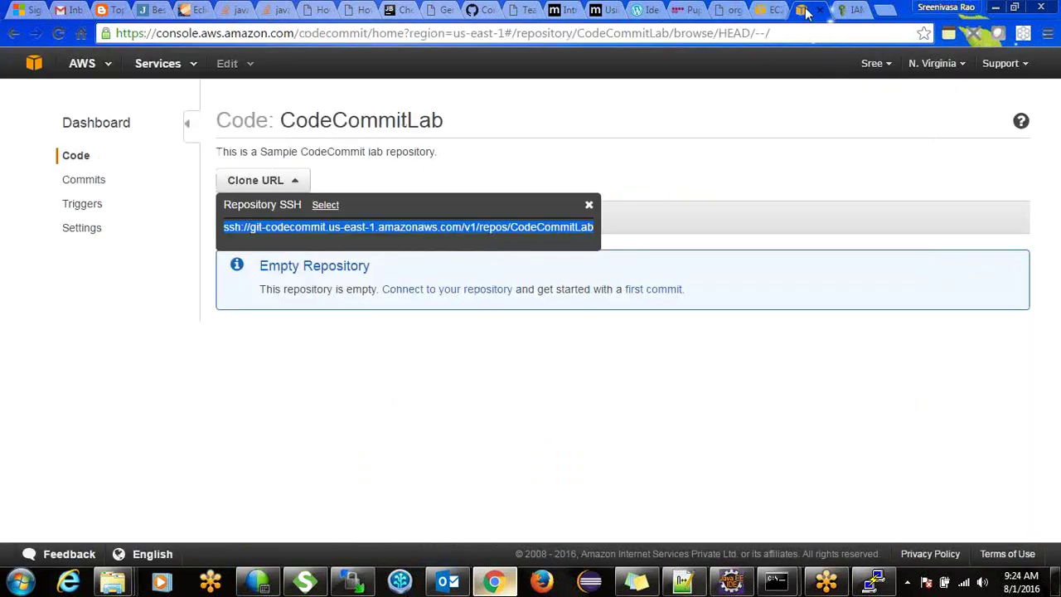
left_click(588, 206)
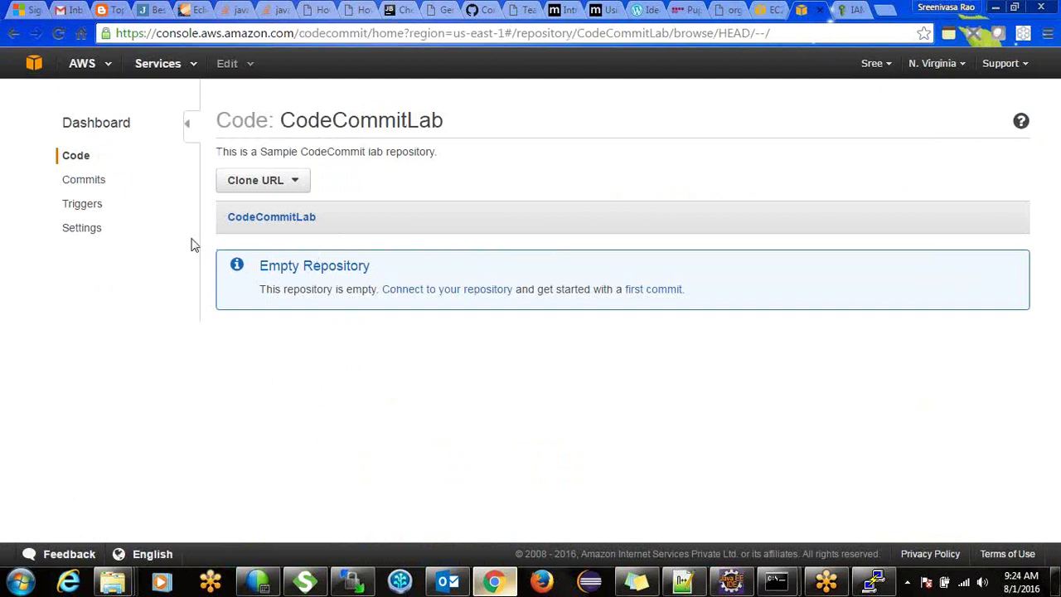
left_click(83, 227)
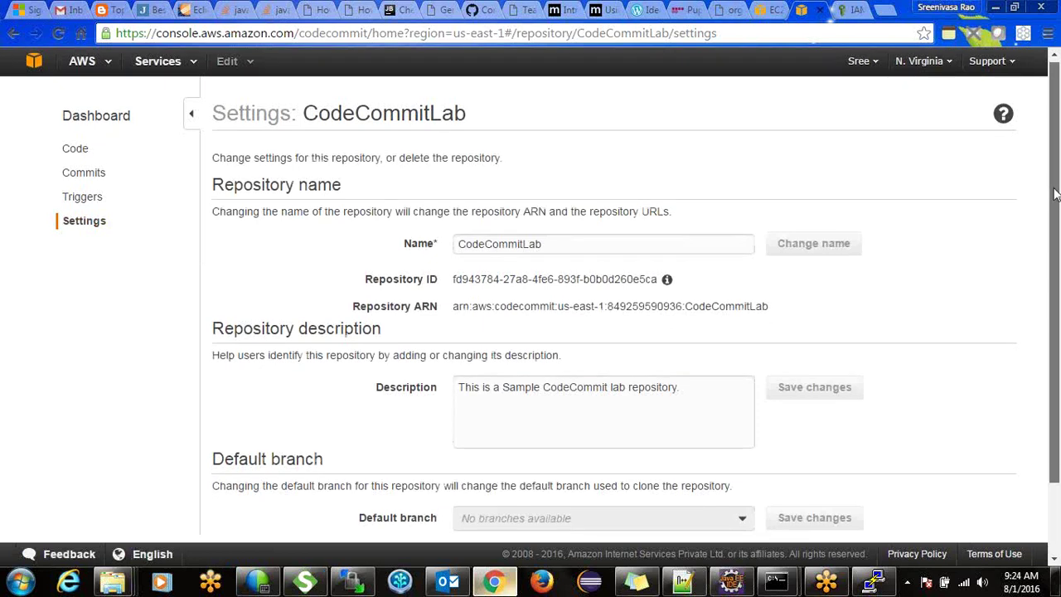
left_click_drag(1055, 182, 1056, 279)
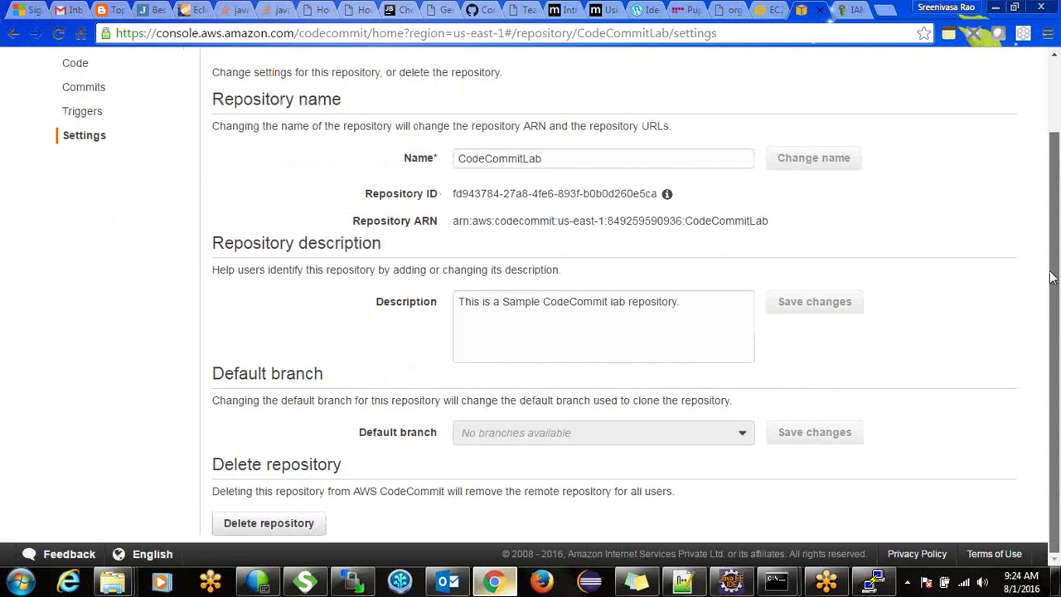
left_click_drag(1054, 278, 1036, 180)
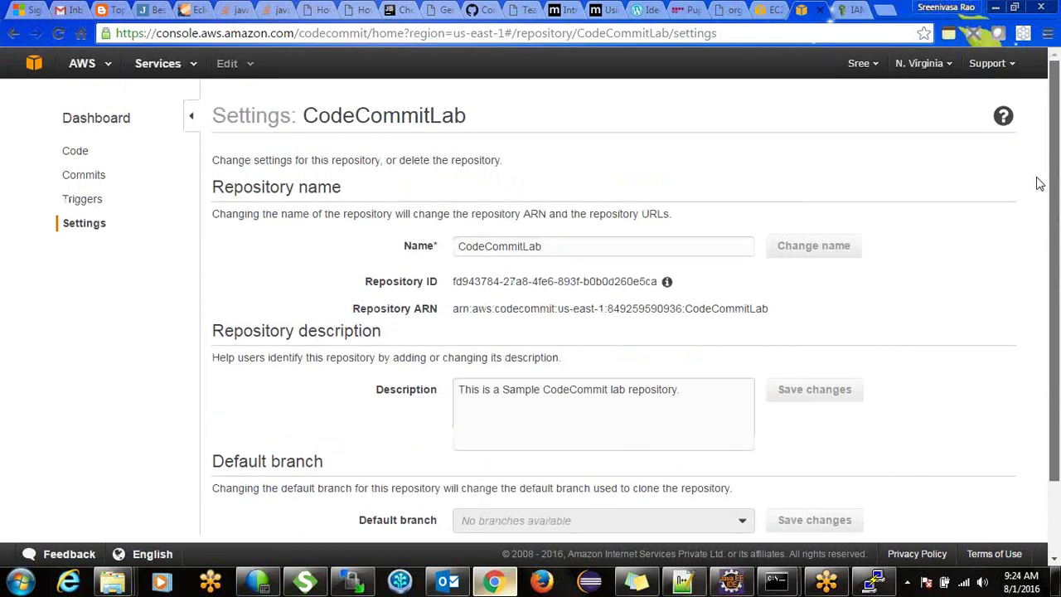
left_click(76, 151)
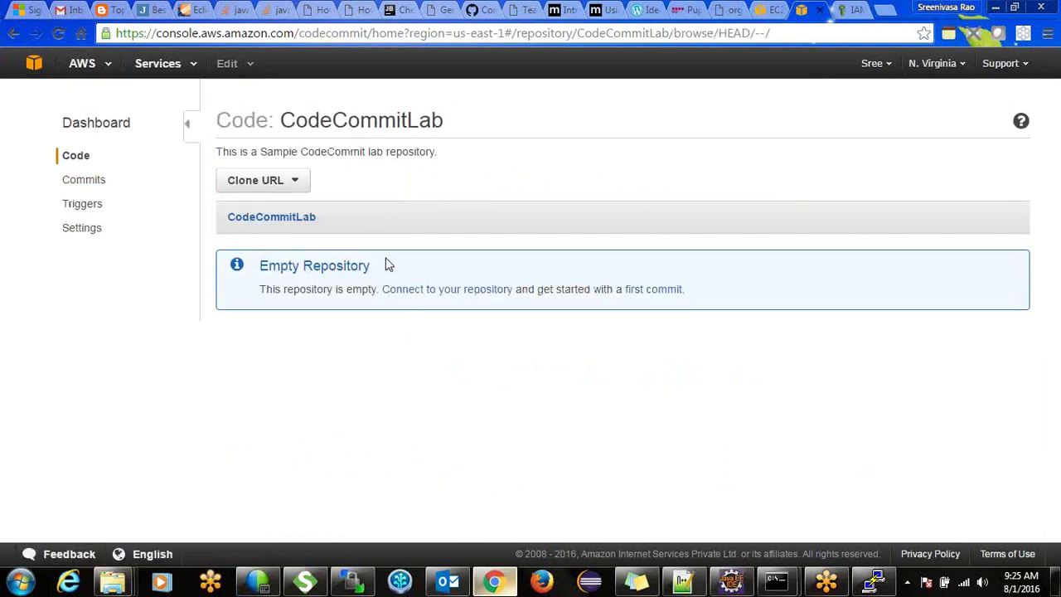
middle_click(447, 290)
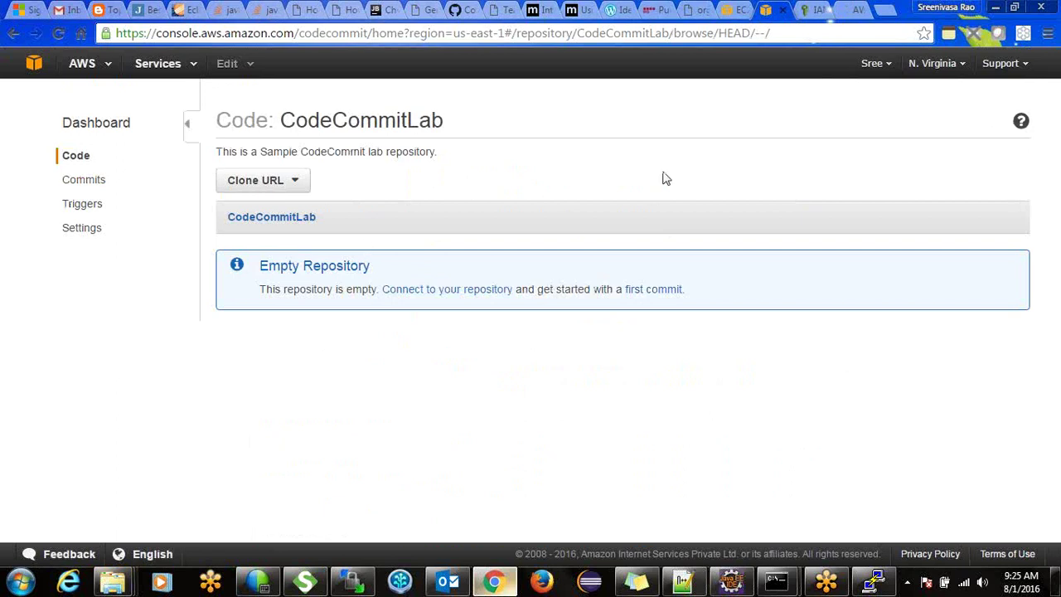
Read the 'Connect a Local Repo' guide and continue to the Browse the Contents topic
left_click(842, 10)
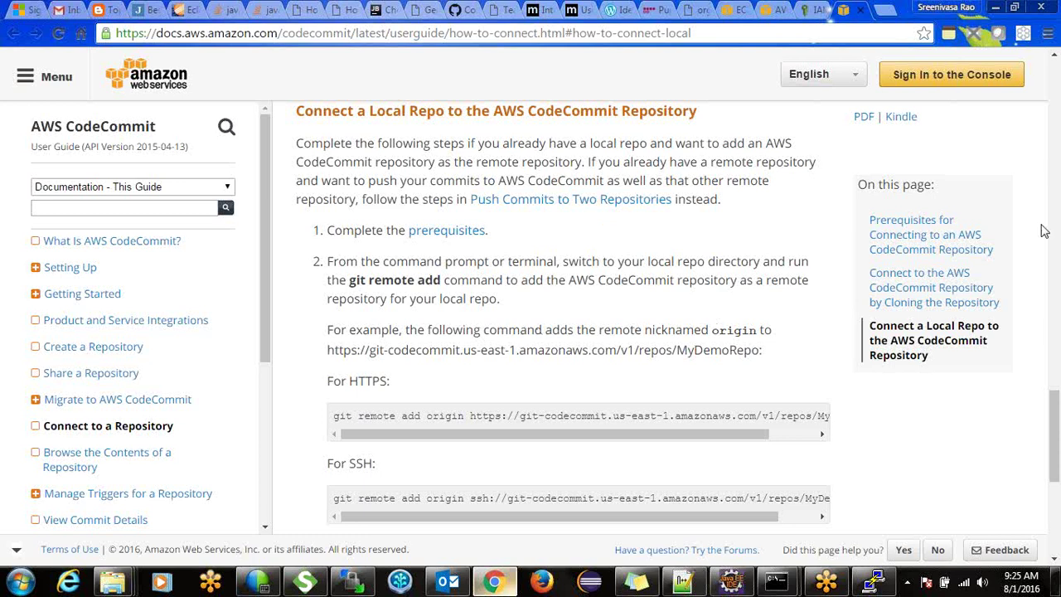
left_click_drag(1055, 411, 1048, 486)
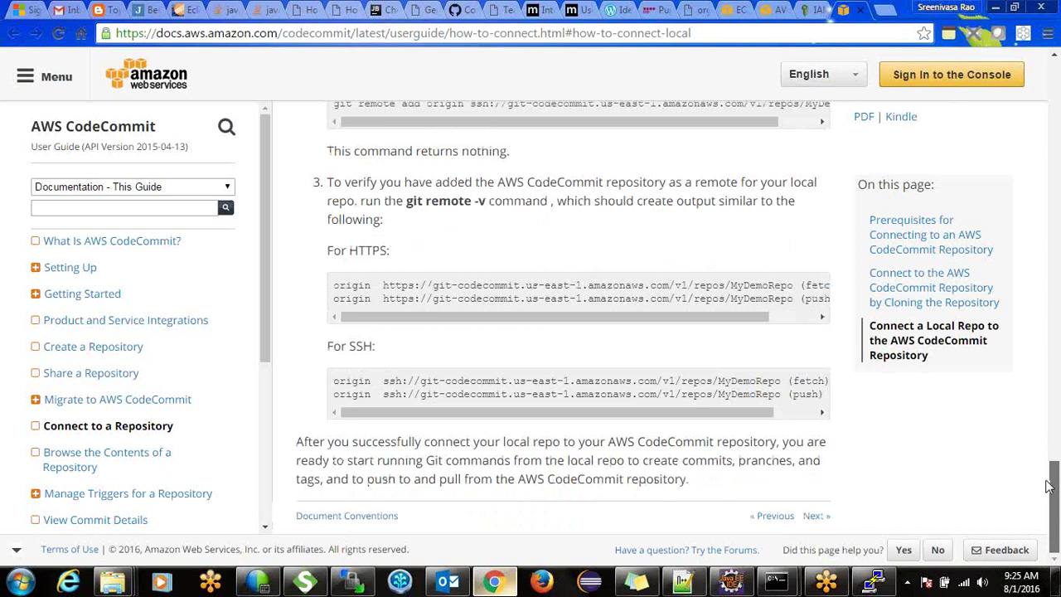
left_click_drag(1048, 484, 1048, 484)
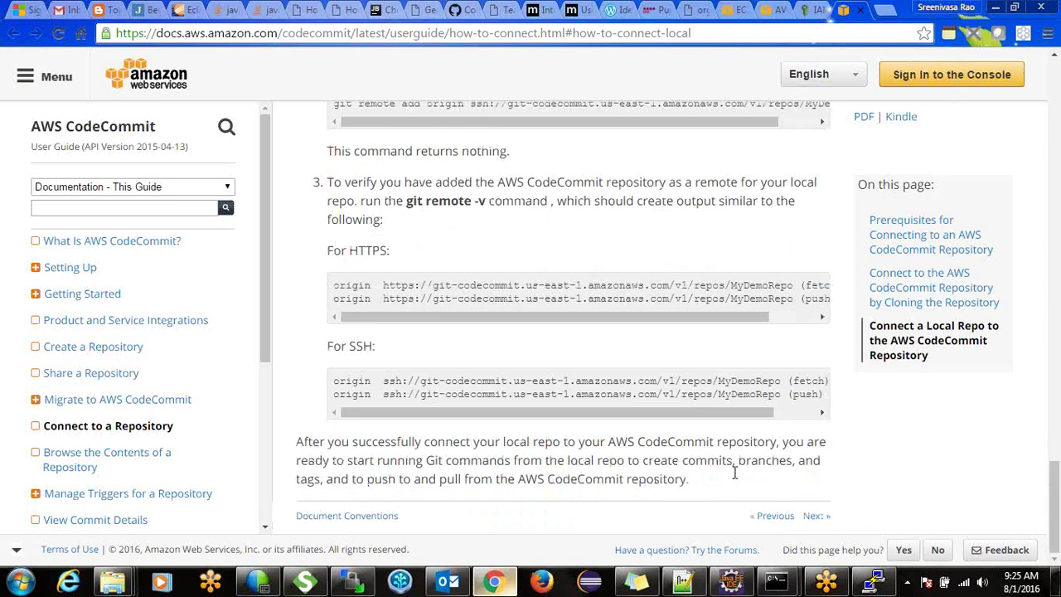
left_click(809, 515)
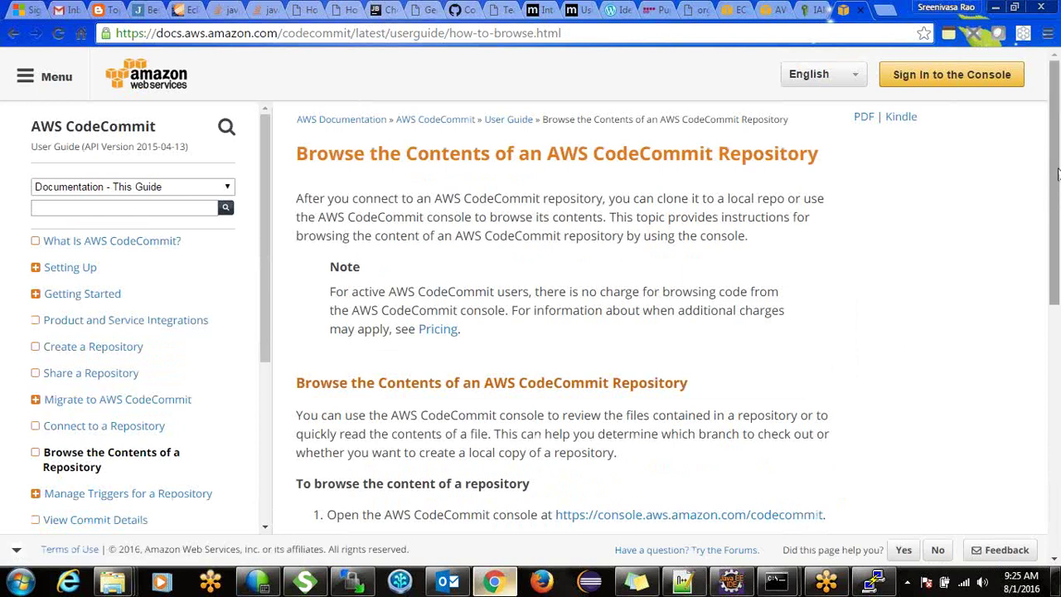
Page through the Browse and Manage Triggers topics to the SNS trigger example, then return to Connect to a Repository
left_click_drag(1056, 177, 1057, 424)
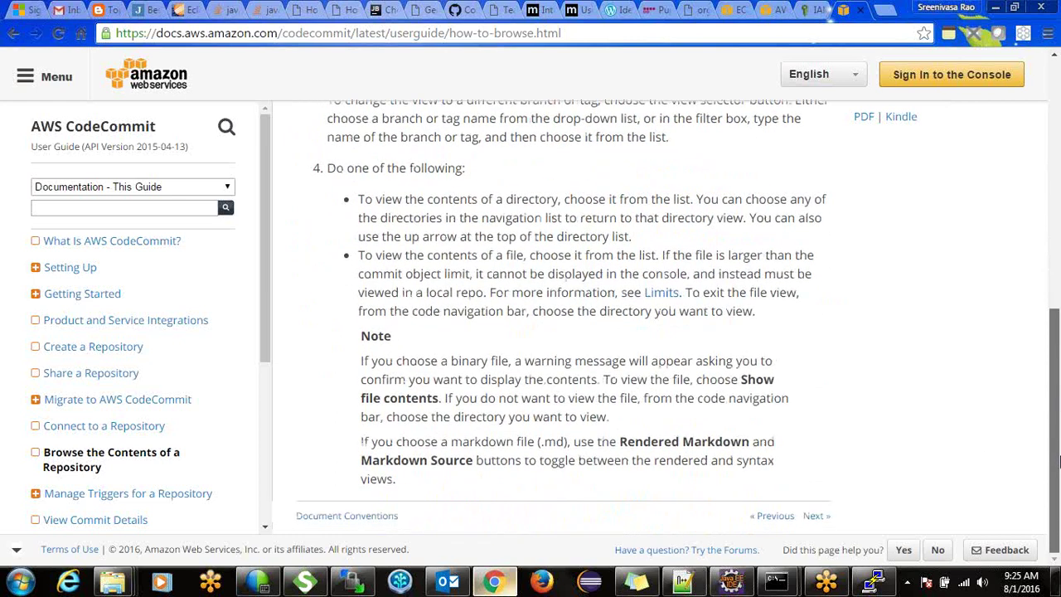
left_click(817, 520)
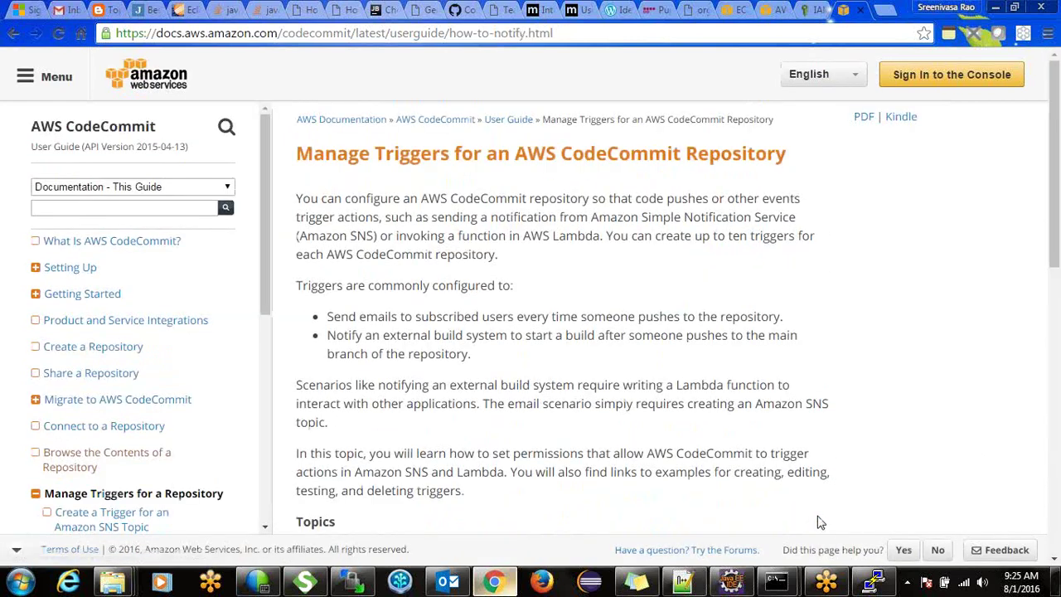
left_click_drag(1055, 236, 1057, 397)
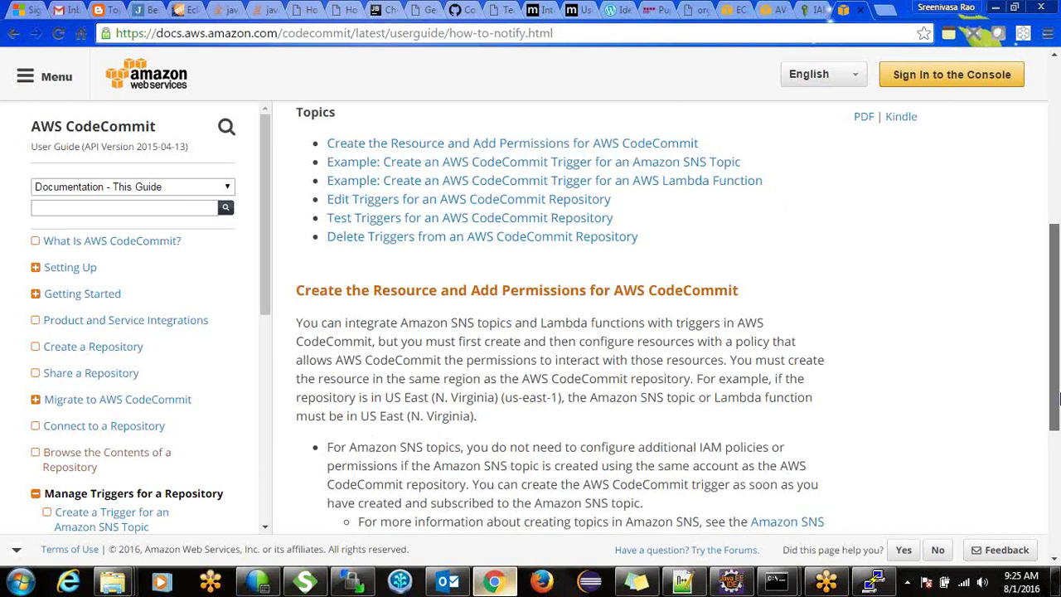
left_click_drag(1057, 400, 1059, 529)
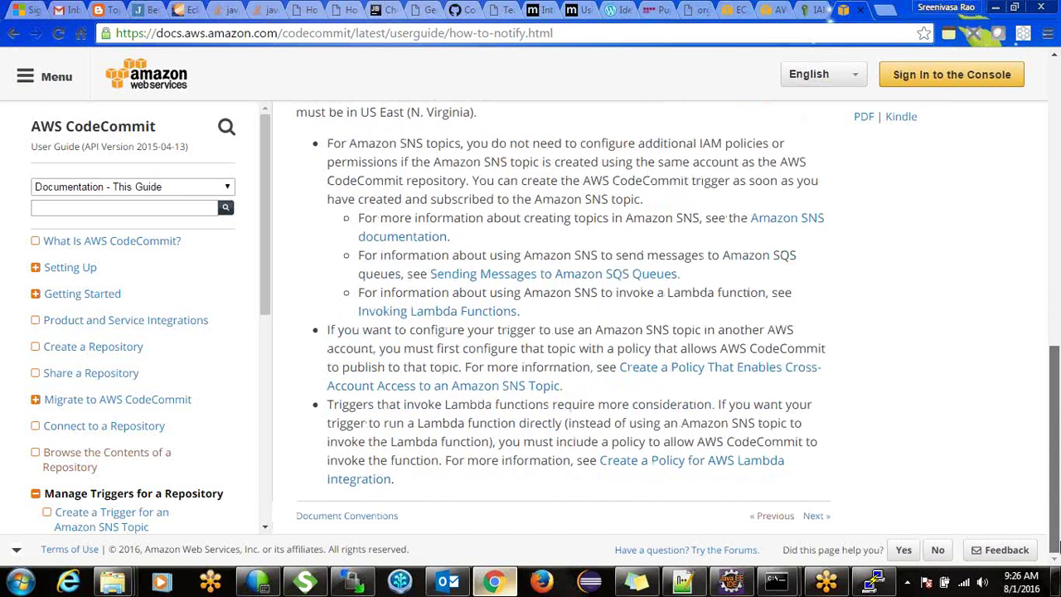
left_click(814, 520)
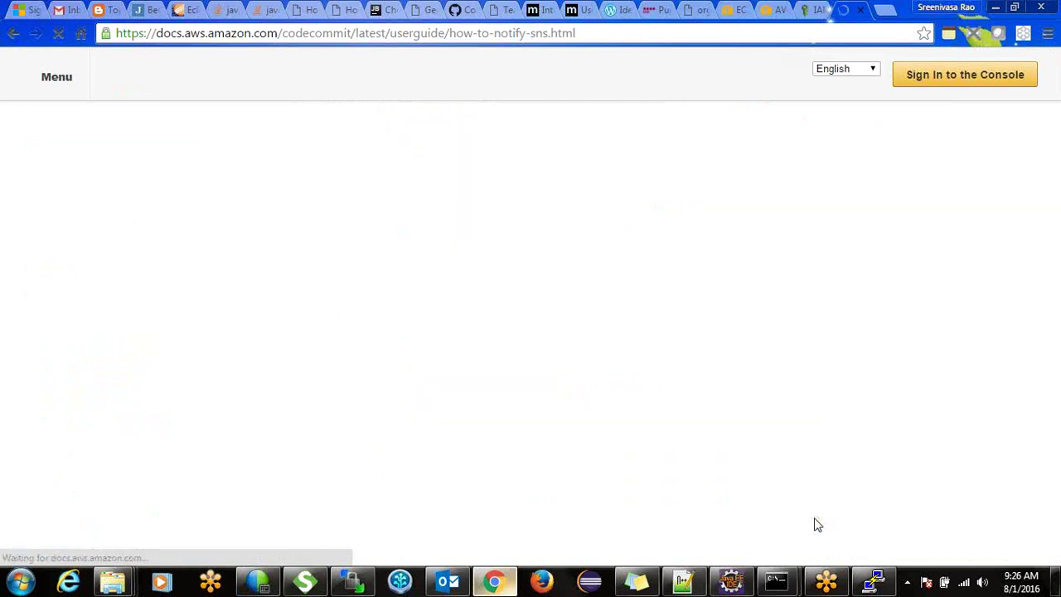
left_click_drag(1056, 101, 1055, 464)
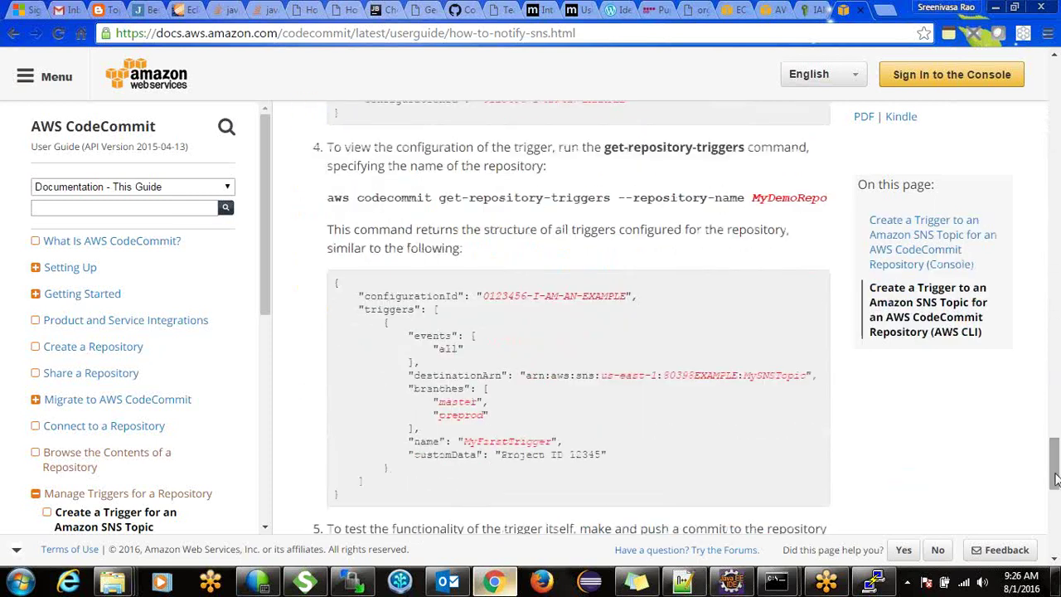
left_click(88, 434)
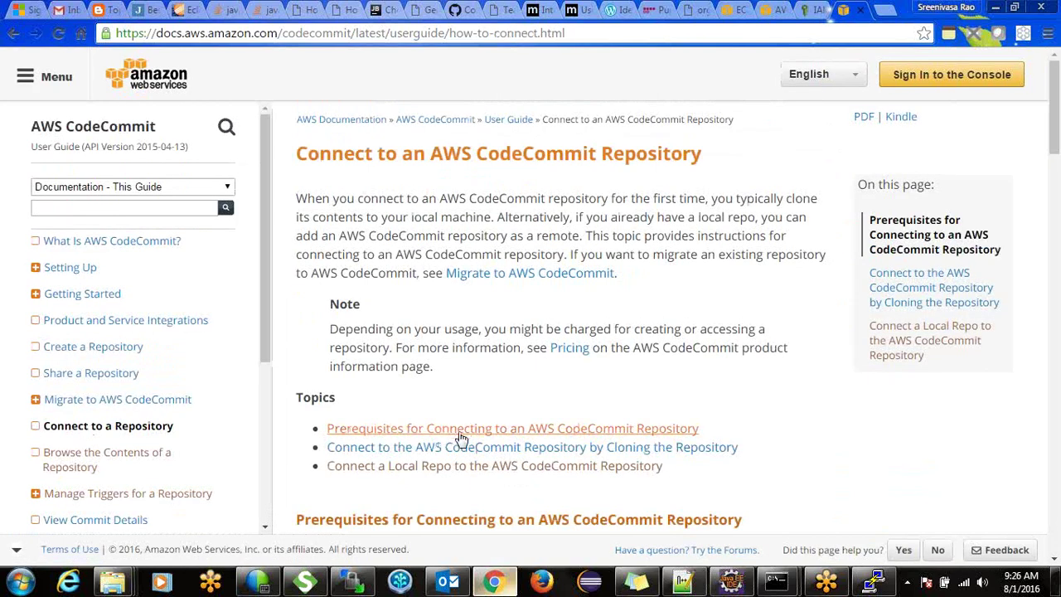
Jump to the connection prerequisites and open 'For SSH Connections on Windows' in its own tab
left_click(541, 428)
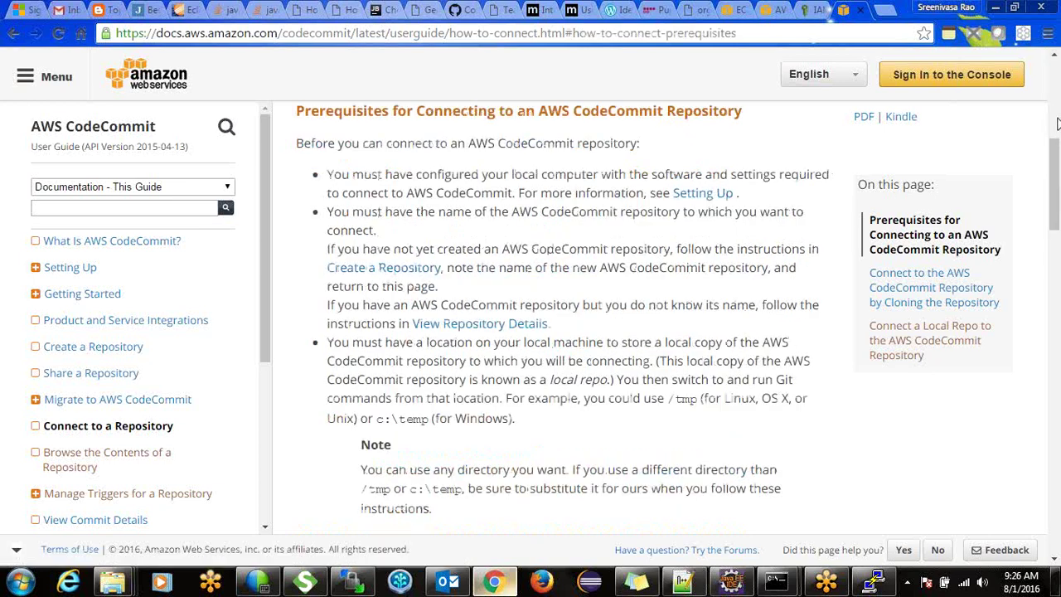
mouse_move(1055, 166)
left_mouse_down()
mouse_move(1046, 403)
mouse_move(1020, 315)
left_mouse_up()
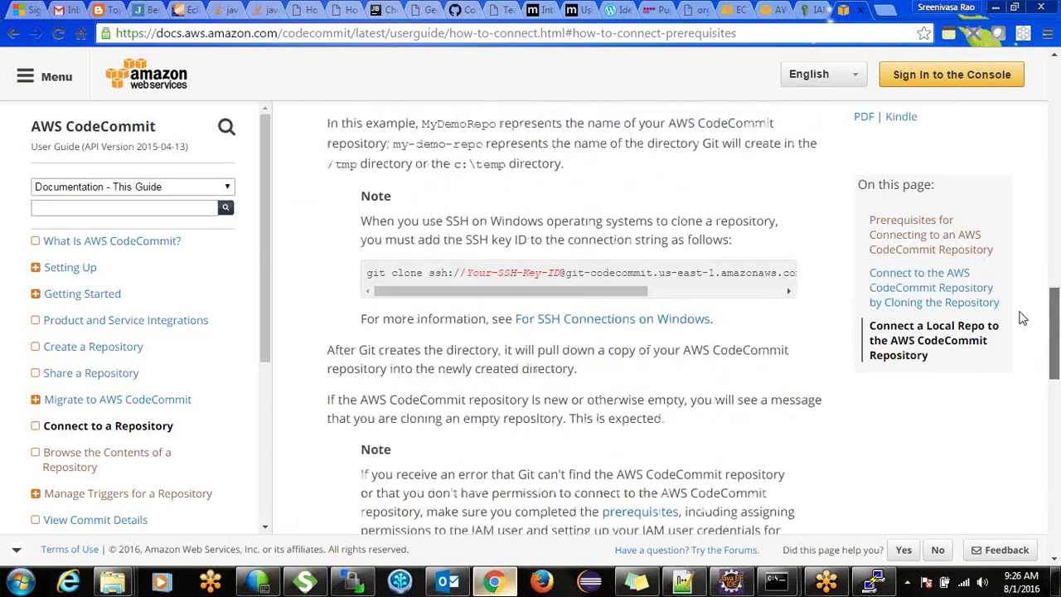
middle_click(613, 327)
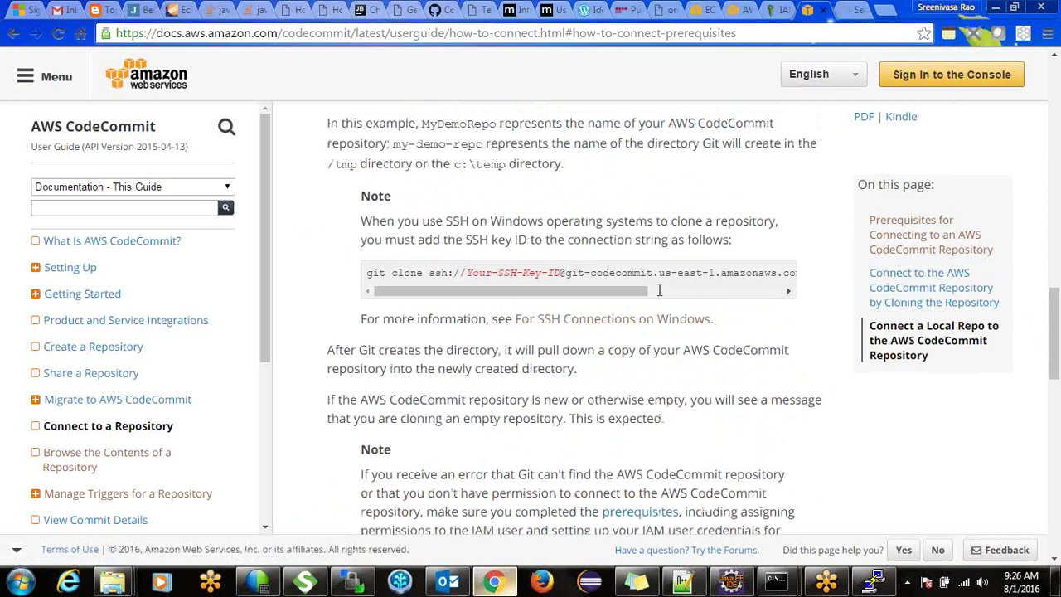
left_click(853, 10)
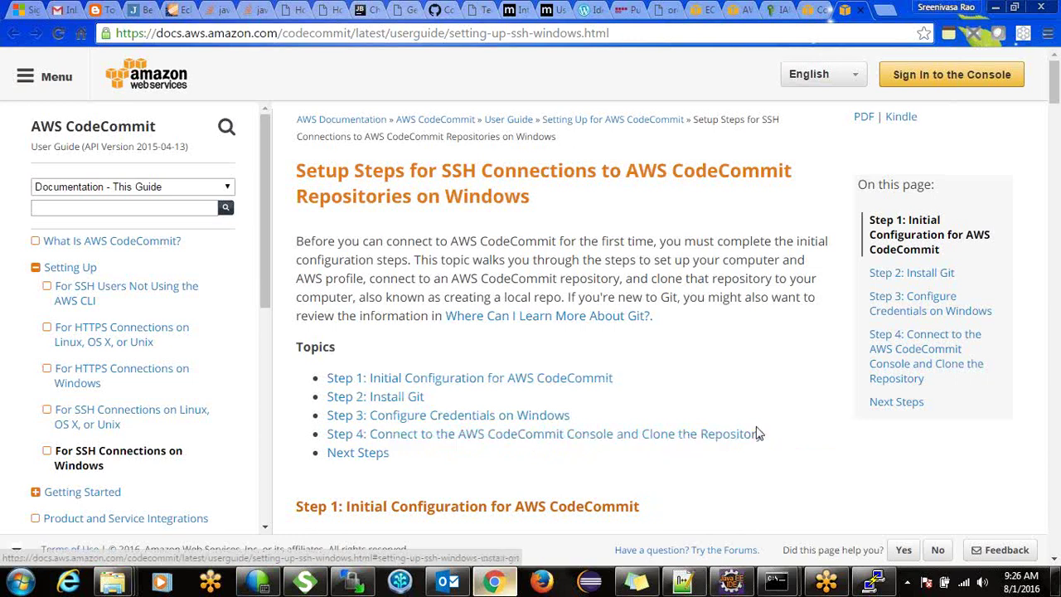
Read the SSH-on-Windows setup steps, highlighting the SSH Key ID step, then go to the HTTPS-on-Windows guide
left_click_drag(1056, 78, 1056, 121)
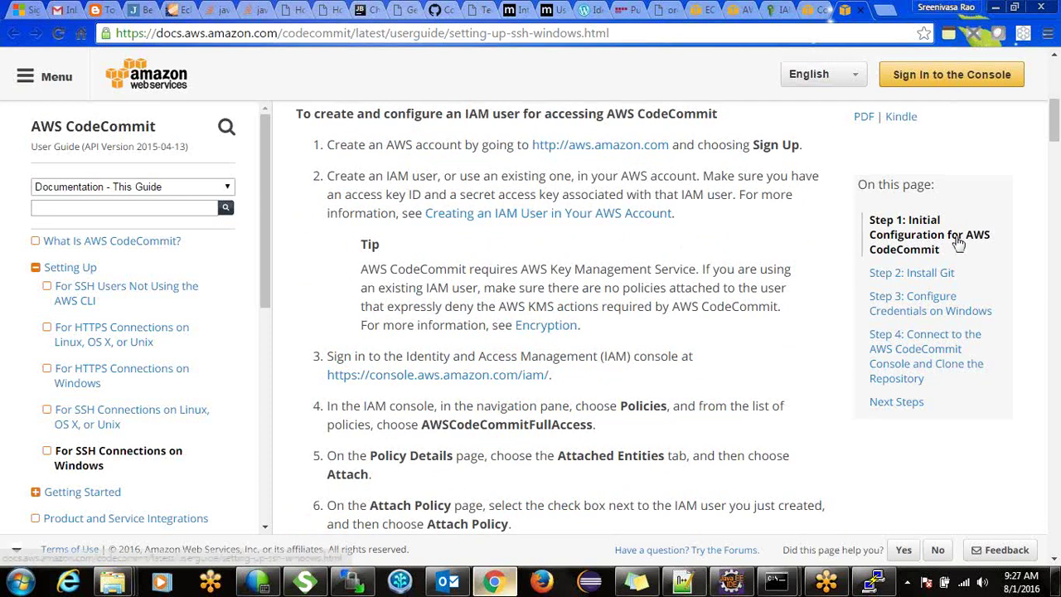
left_click_drag(1054, 131, 1056, 384)
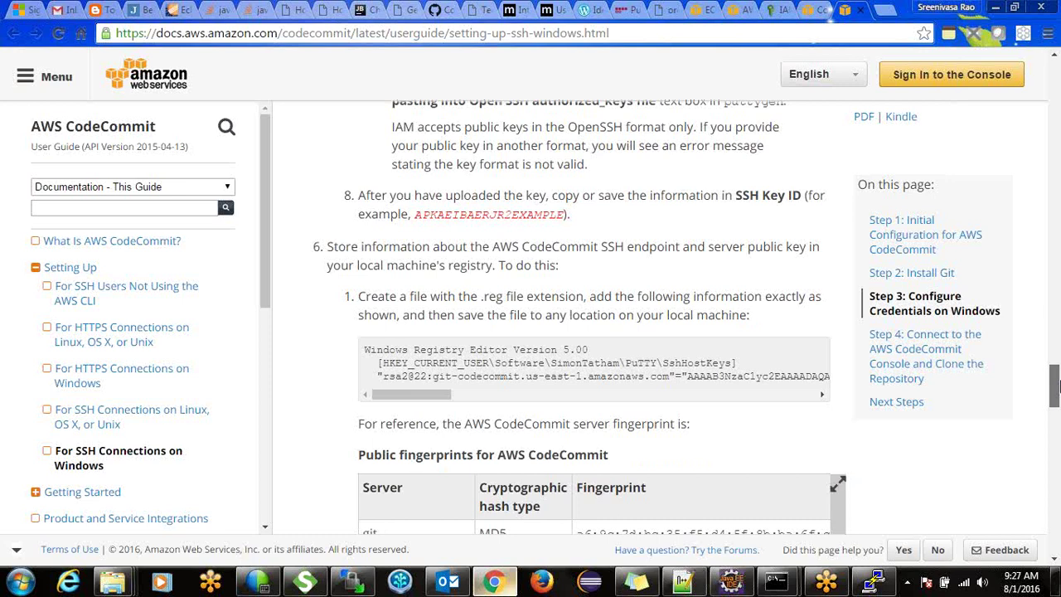
left_click_drag(370, 191, 634, 199)
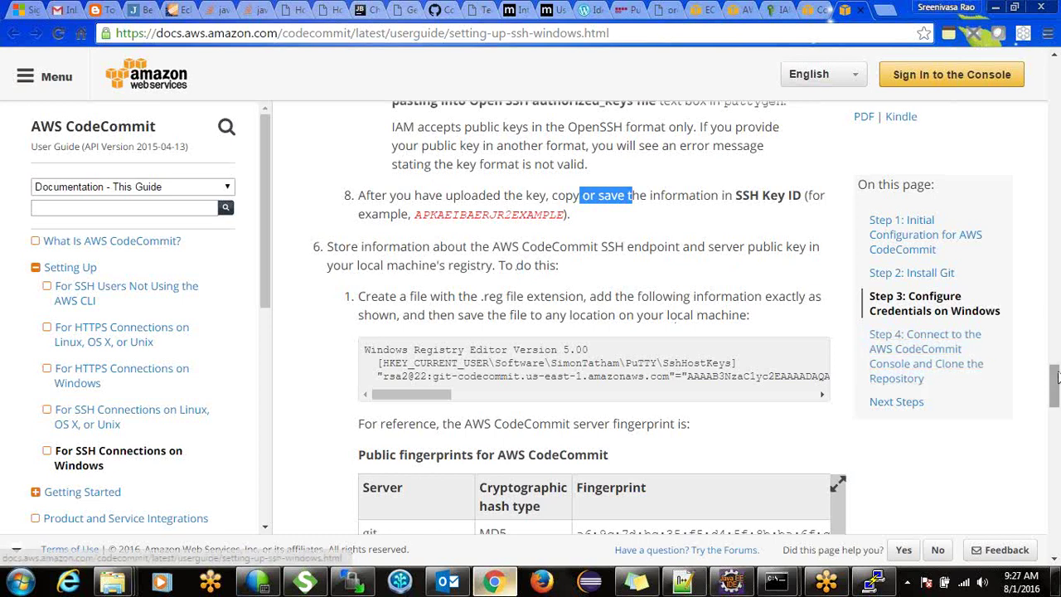
scroll(704, 320, "down", 1)
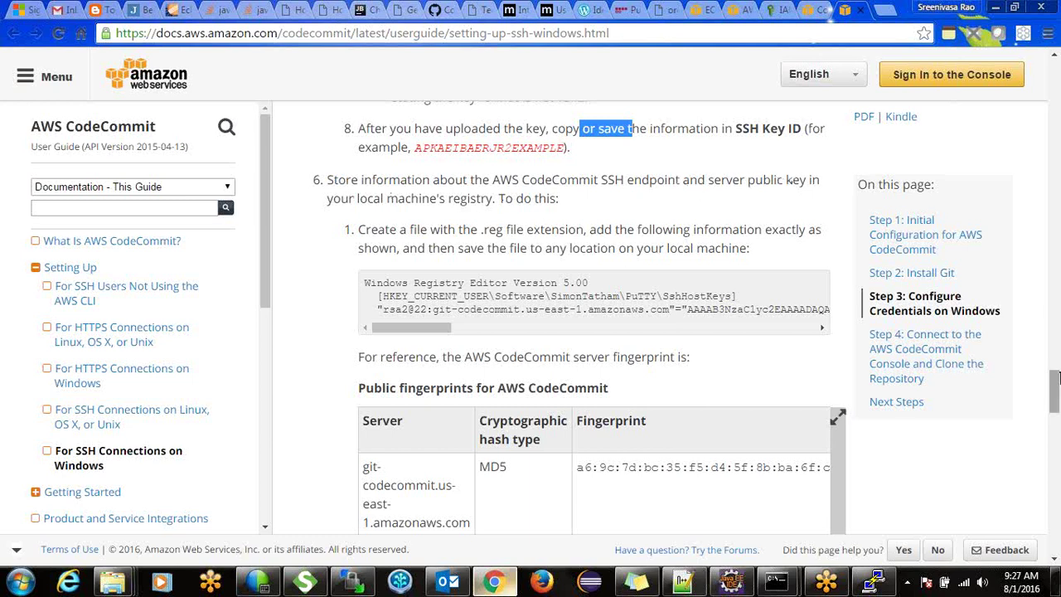
left_click_drag(1056, 382, 1057, 412)
left_click_drag(1055, 421, 1055, 469)
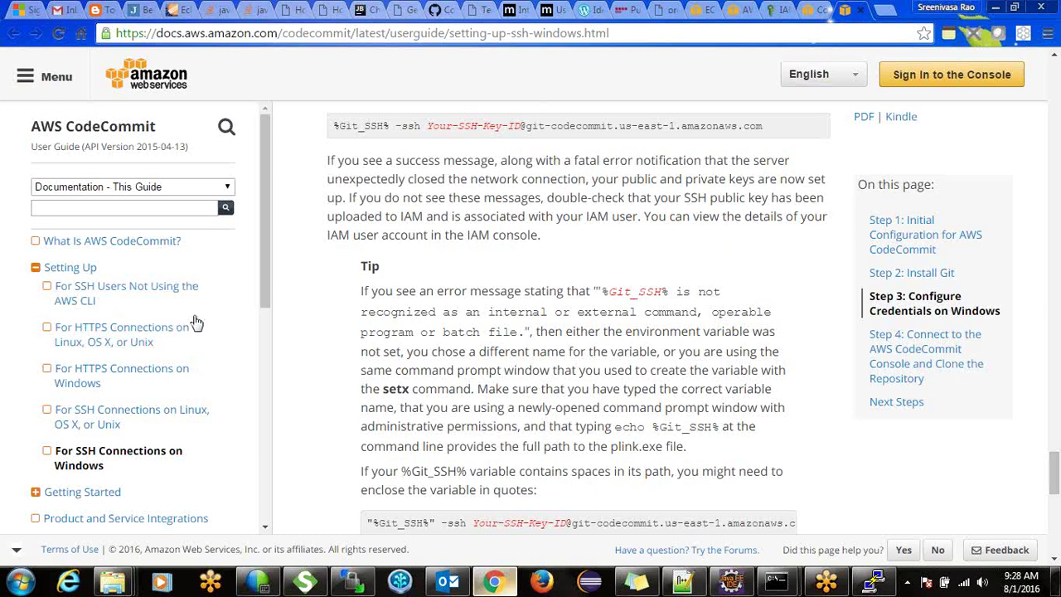
left_click(128, 375)
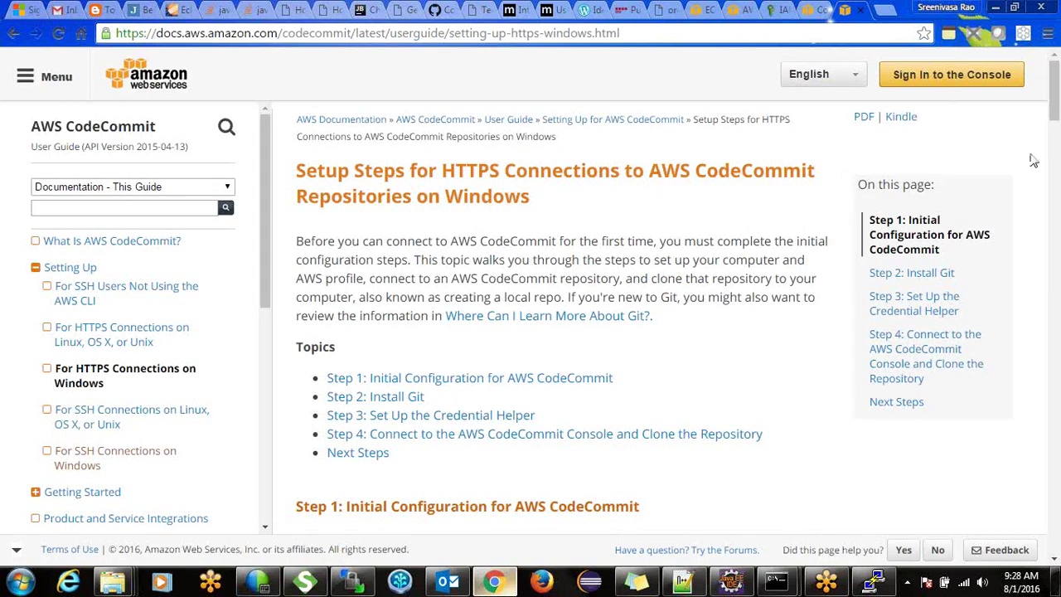
Open 'Getting Set Up with the AWS Command Line Interface' in a new tab and view it
scroll(567, 195, "down", 3)
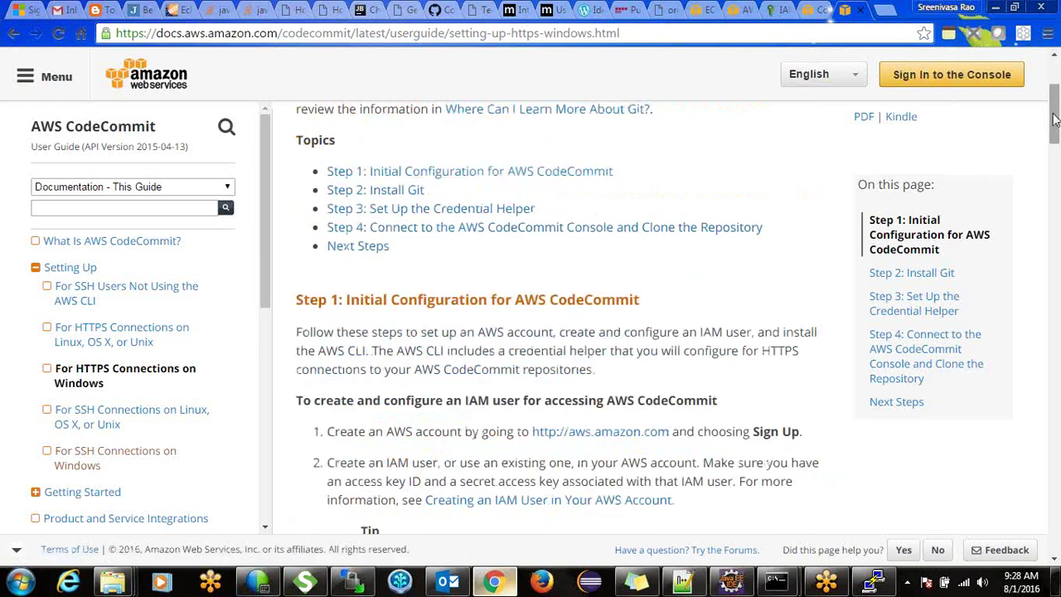
left_click_drag(1056, 102, 1056, 222)
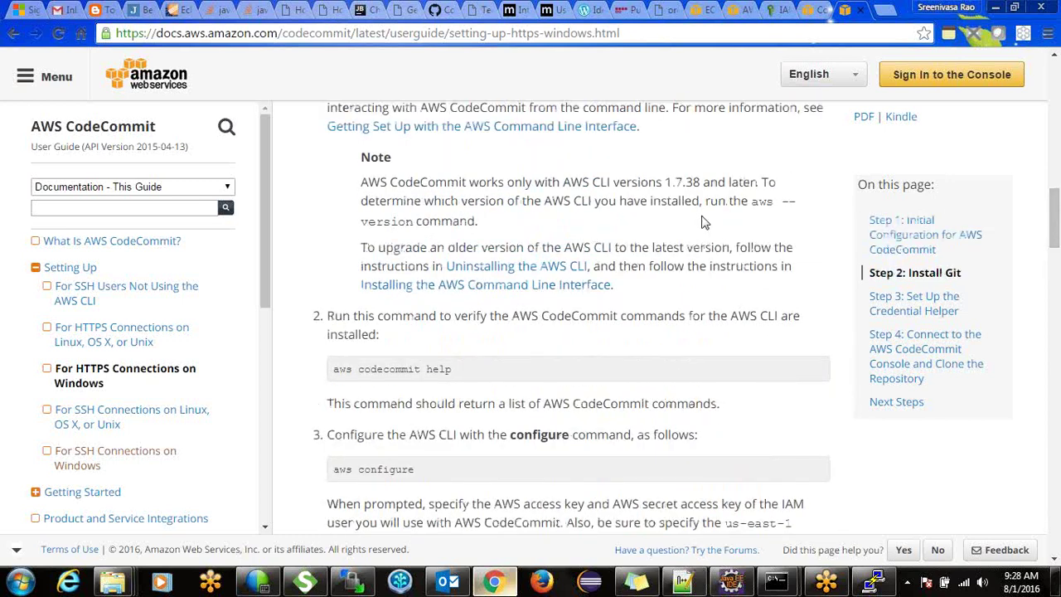
middle_click(592, 129)
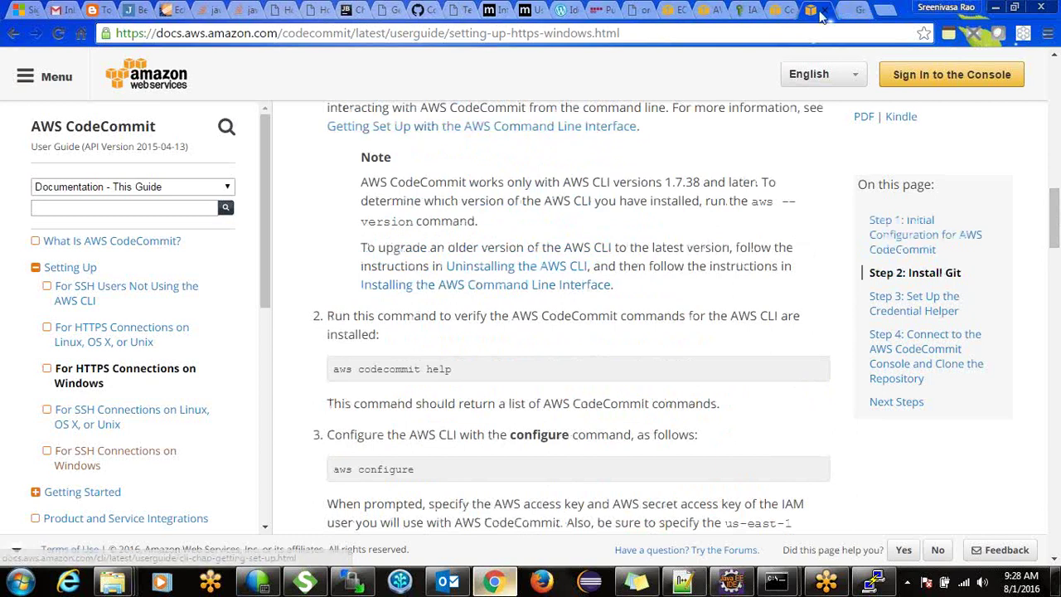
left_click(847, 10)
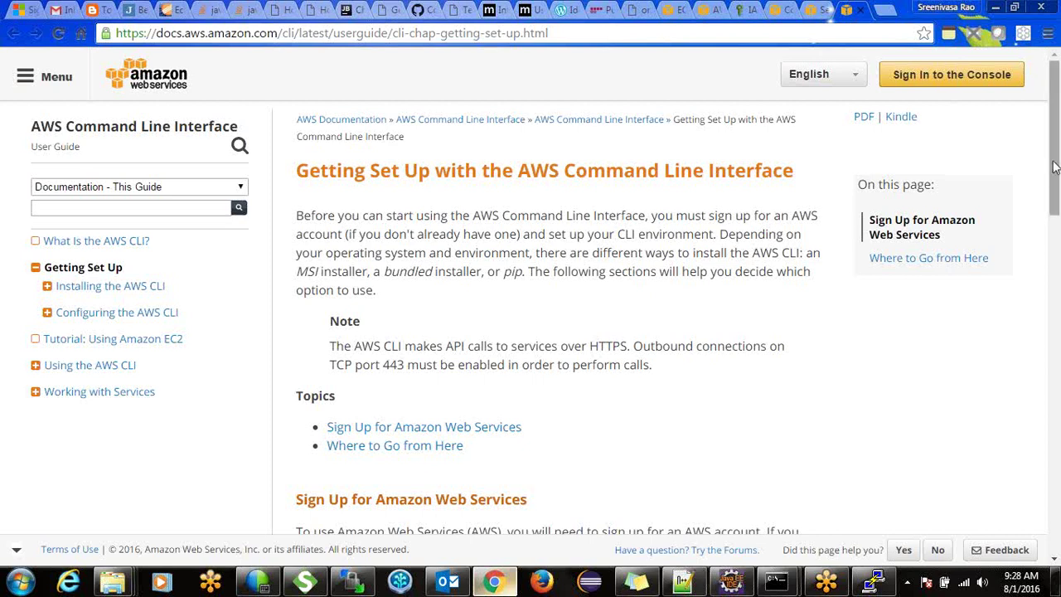
Glance at the Installing the AWS CLI page in a separate tab, then close it
left_click_drag(1054, 165, 1057, 247)
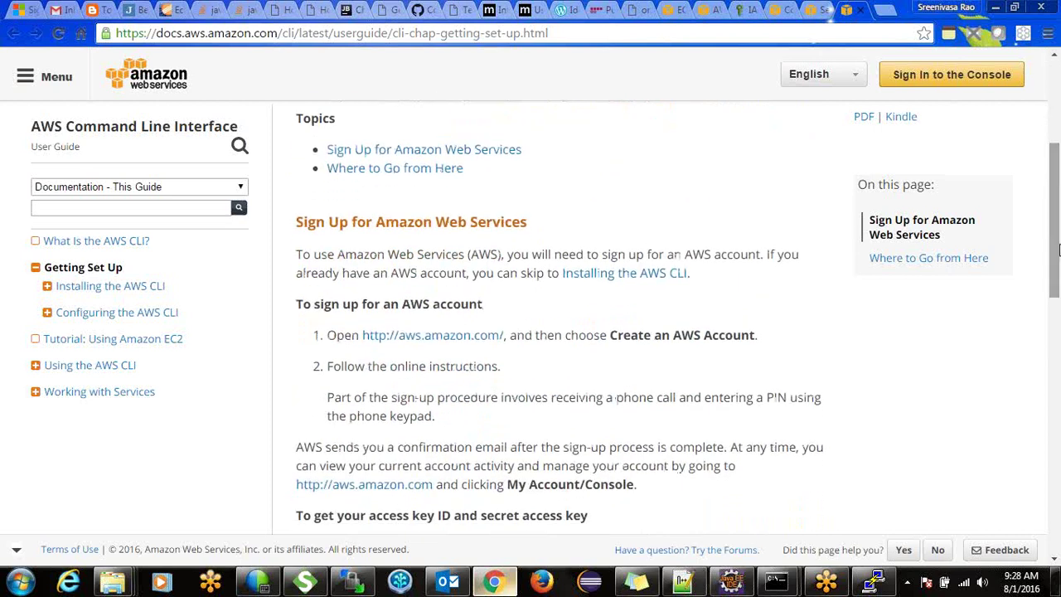
left_click(662, 280)
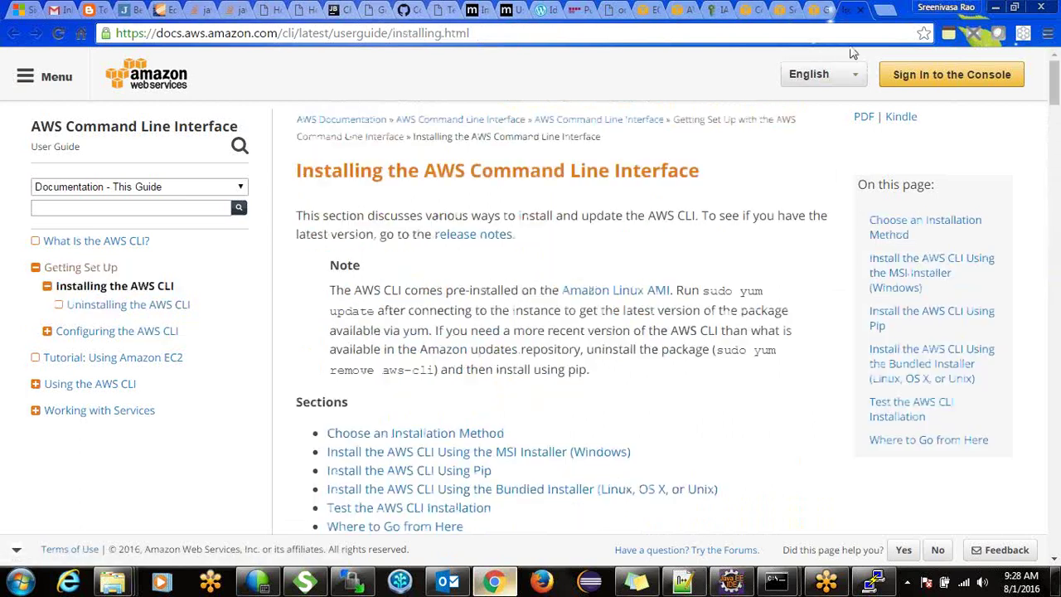
left_click_drag(1054, 91, 1055, 174)
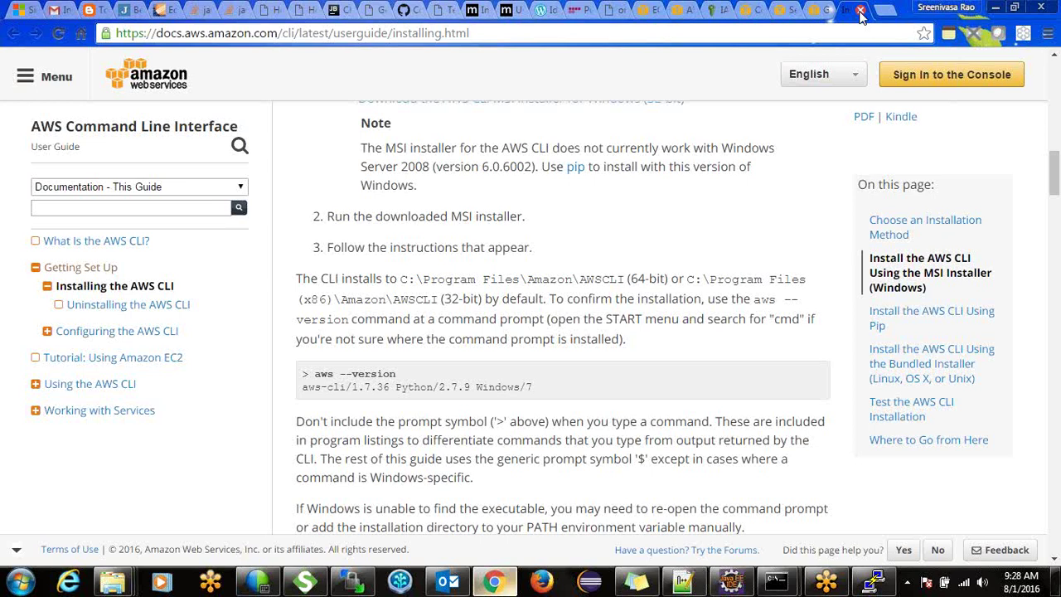
left_click(860, 11)
Read the sign-up page, advance to Installing the AWS CLI, then open Configuring the AWS CLI
left_click_drag(1056, 251, 1051, 290)
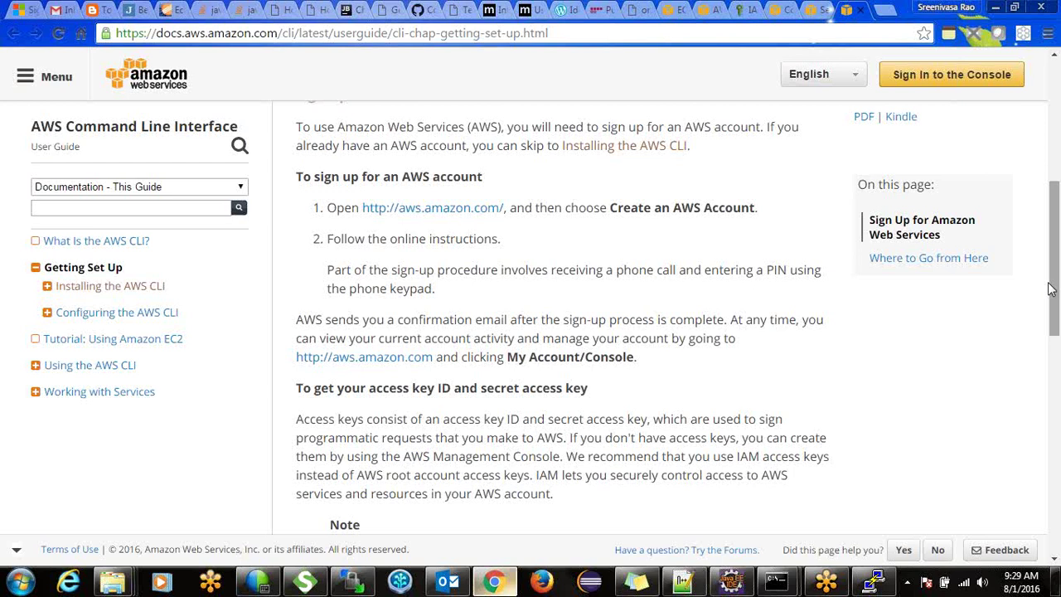
left_click_drag(1051, 290, 1057, 531)
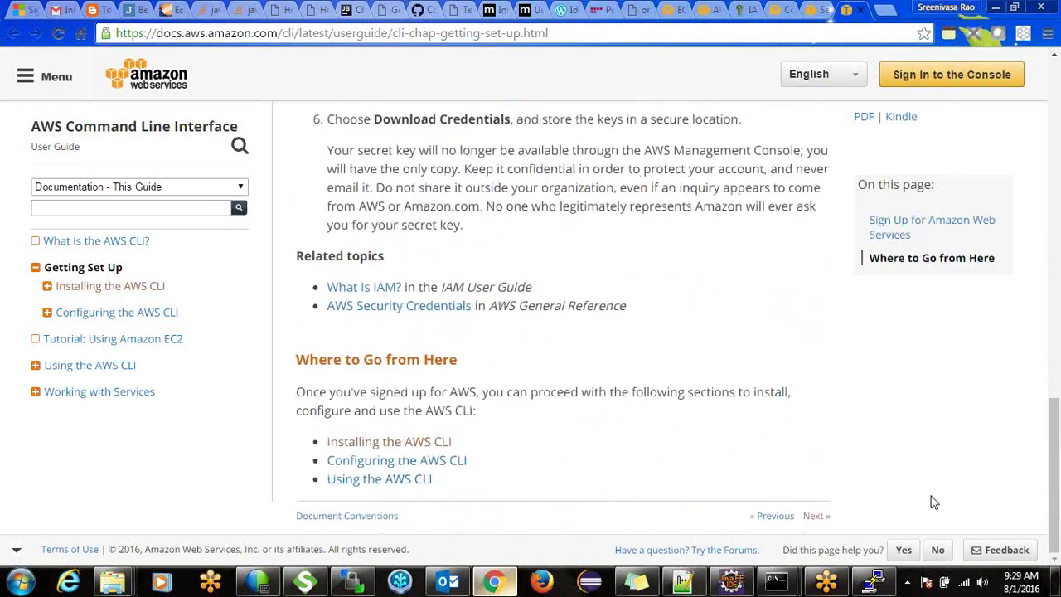
left_click(815, 517)
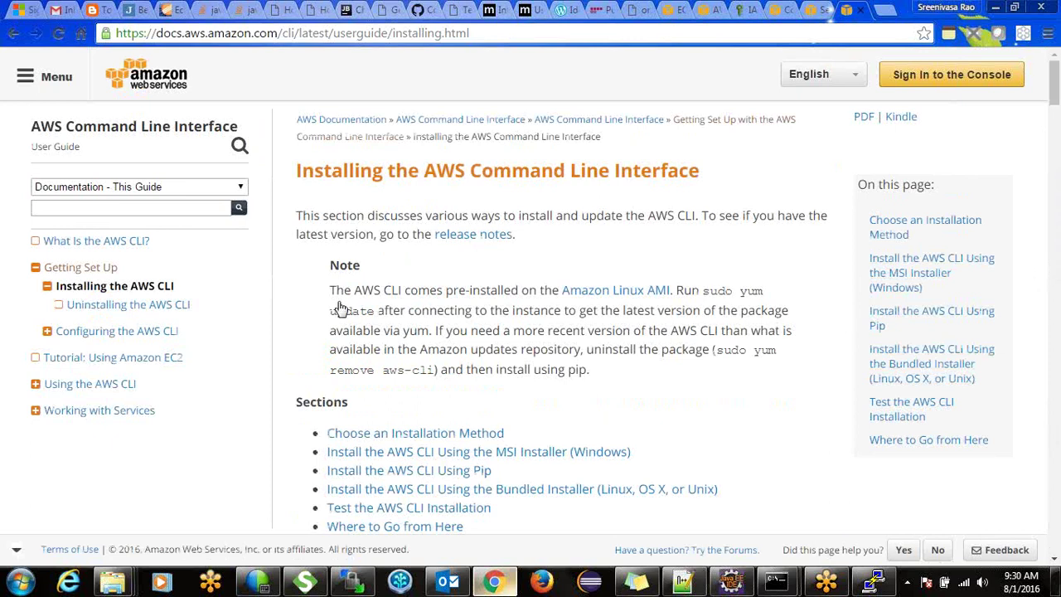
left_click(151, 331)
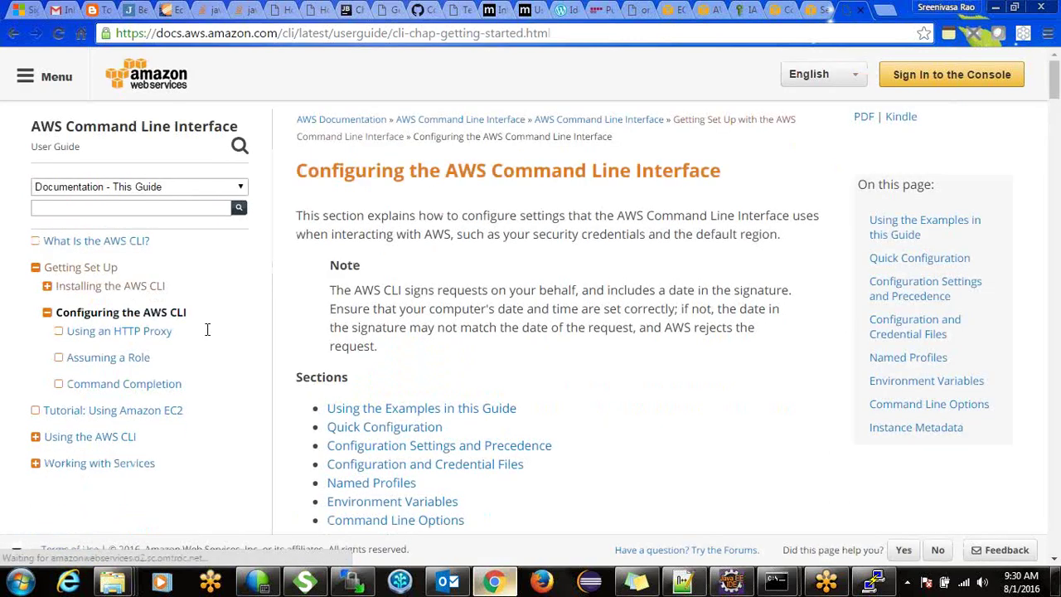
Highlight each aws configure example line (access key, secret key, region, output format), then search Start for 'aws'
left_click_drag(1054, 83, 1055, 147)
left_click_drag(315, 153, 398, 149)
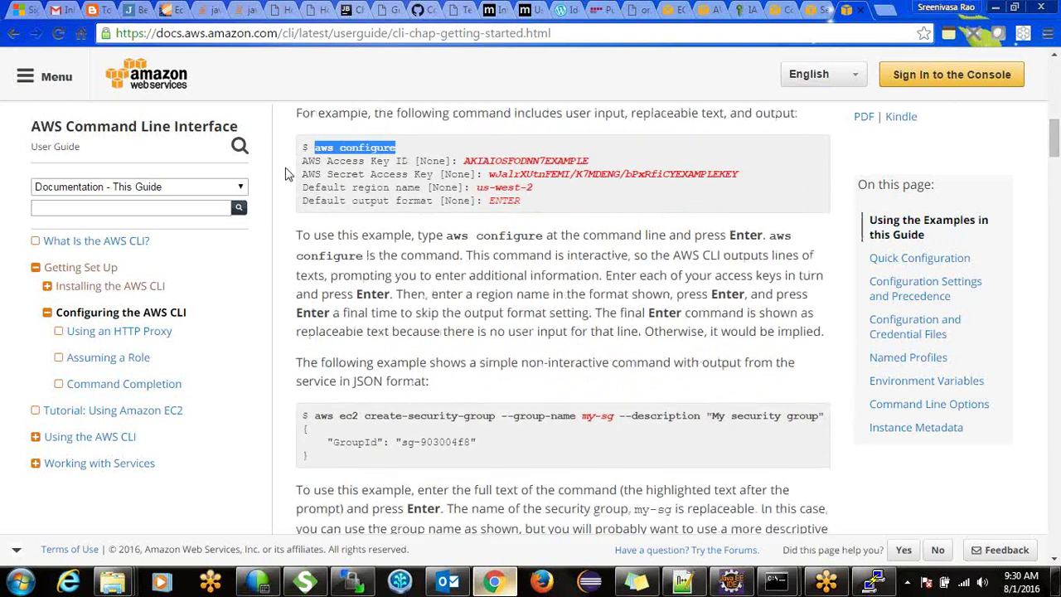
left_click_drag(302, 160, 439, 160)
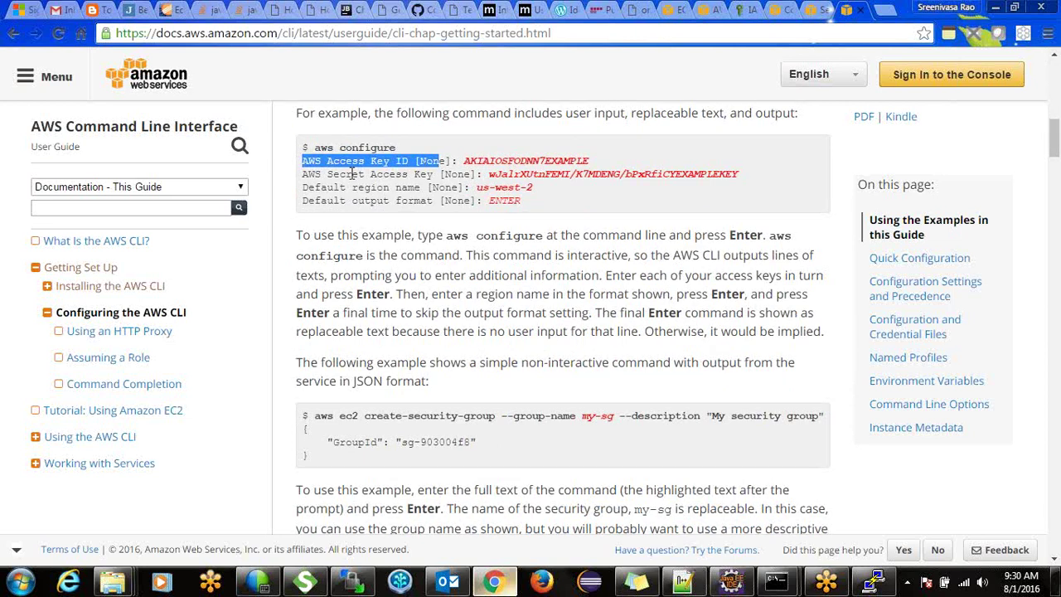
left_click_drag(324, 174, 435, 179)
left_click_drag(346, 188, 433, 189)
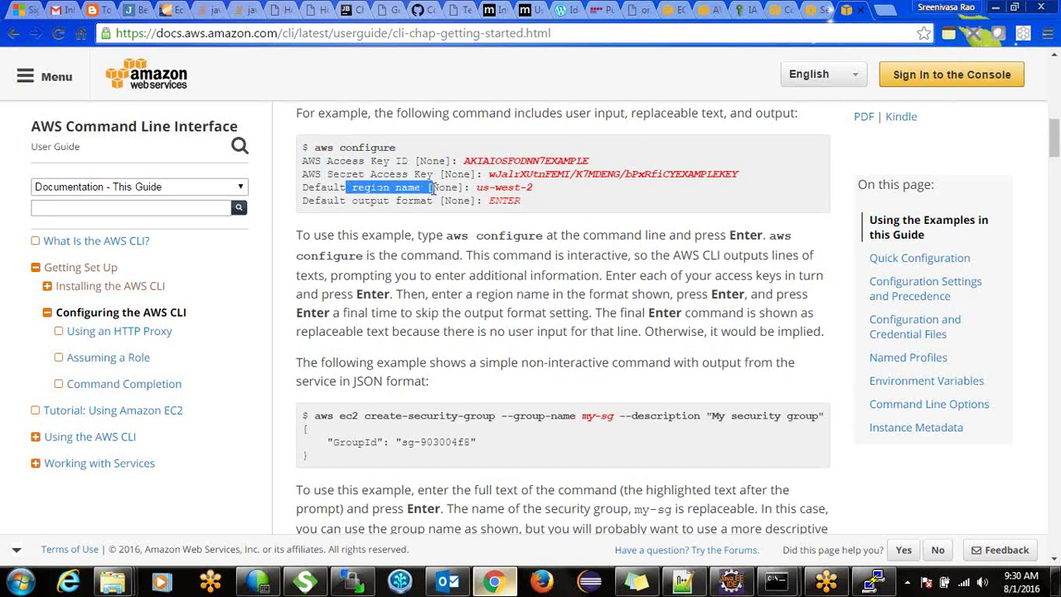
left_click(352, 200)
left_click_drag(315, 201, 397, 213)
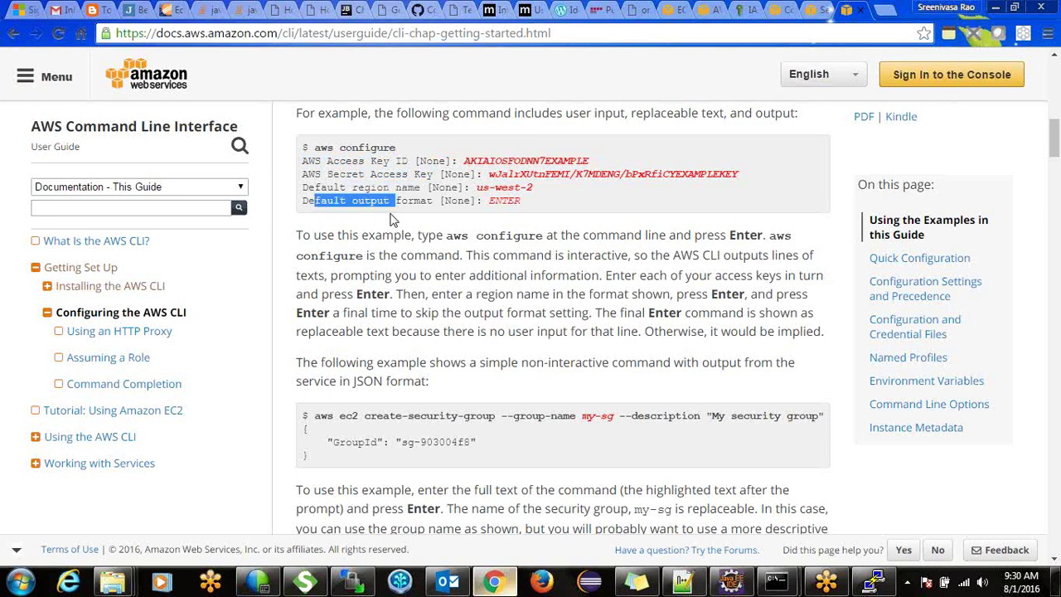
left_click(375, 220)
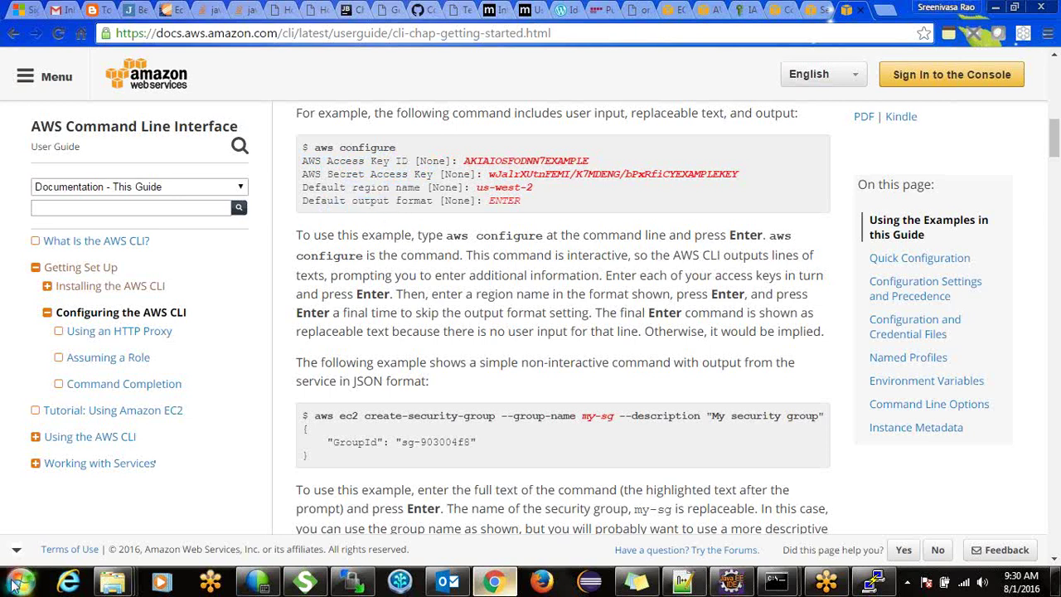
left_click(20, 580)
type("aws")
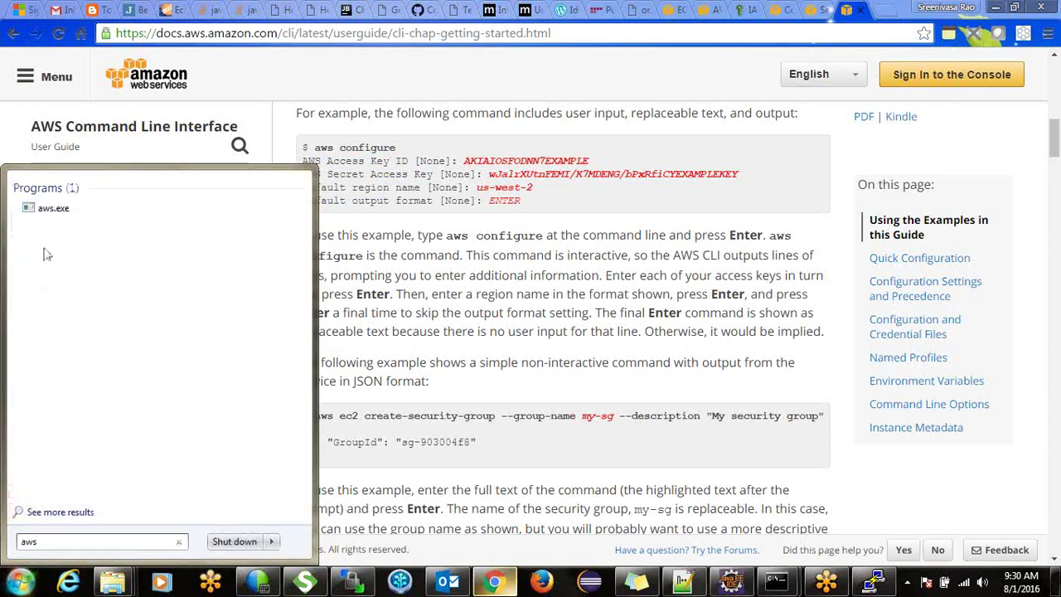
Try launching aws.exe from the Start menu search results twice
left_click(45, 209)
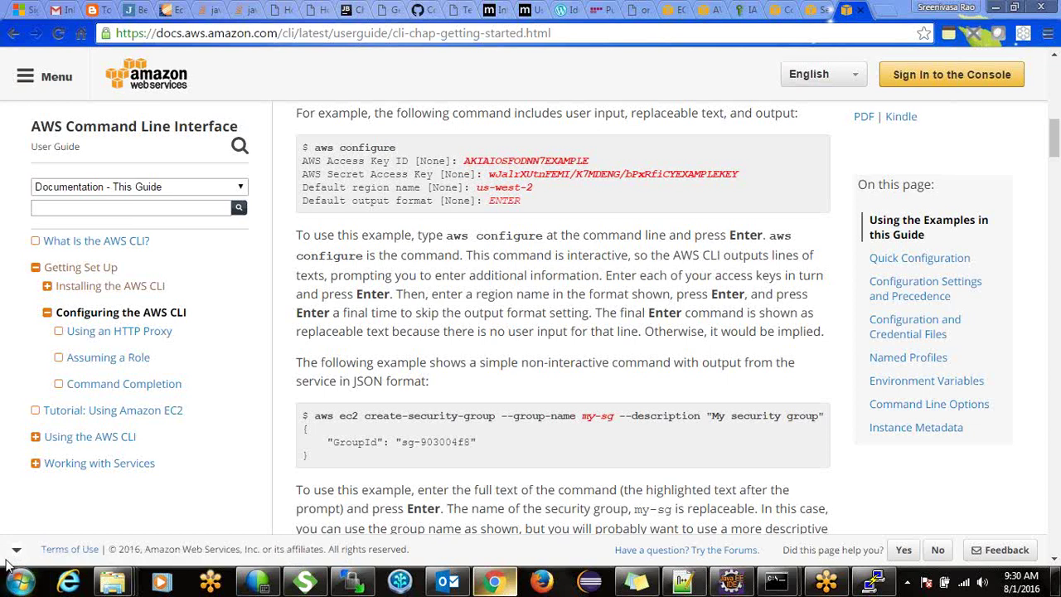
left_click(23, 581)
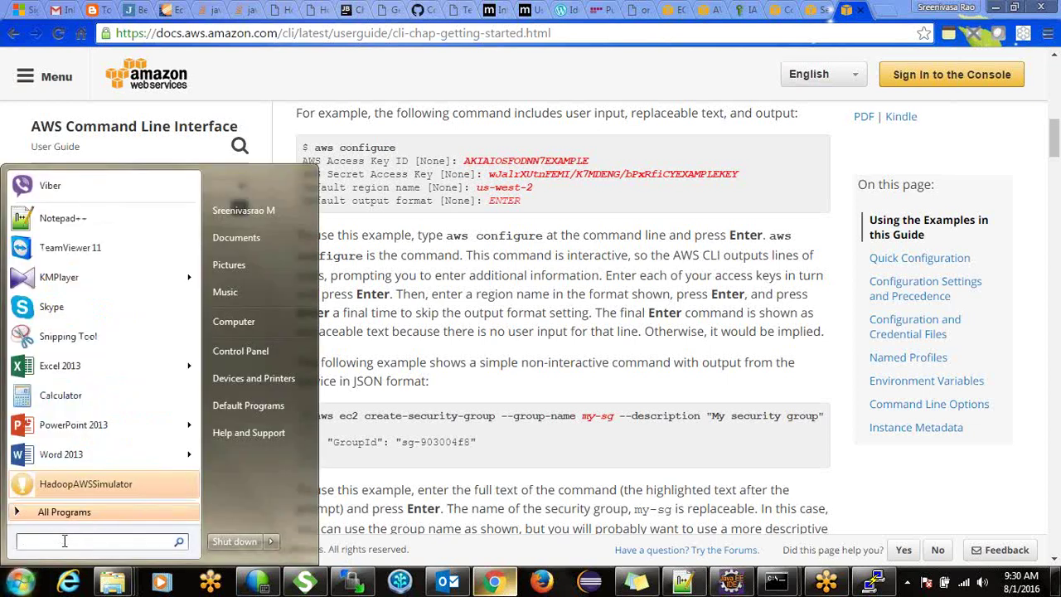
type("aws")
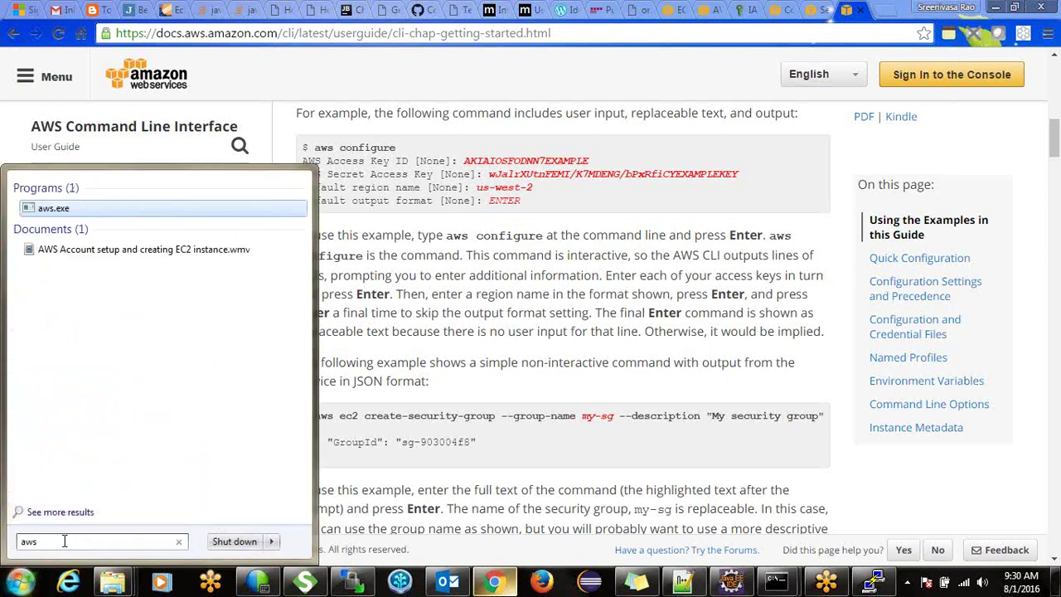
left_click(50, 208)
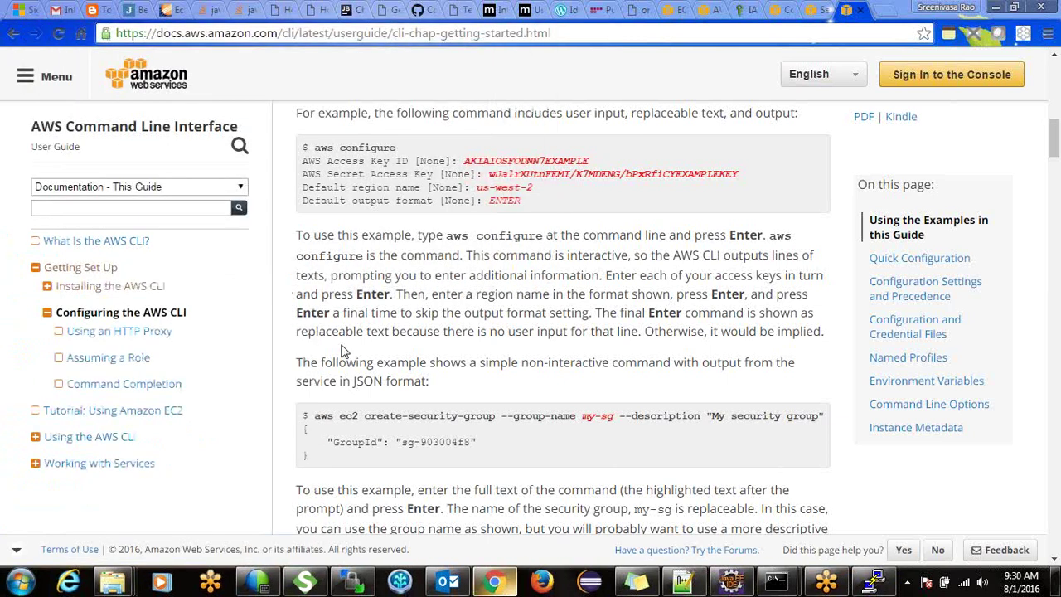
Run aws.exe as administrator, then bring up the Windows Run prompt
left_click(20, 581)
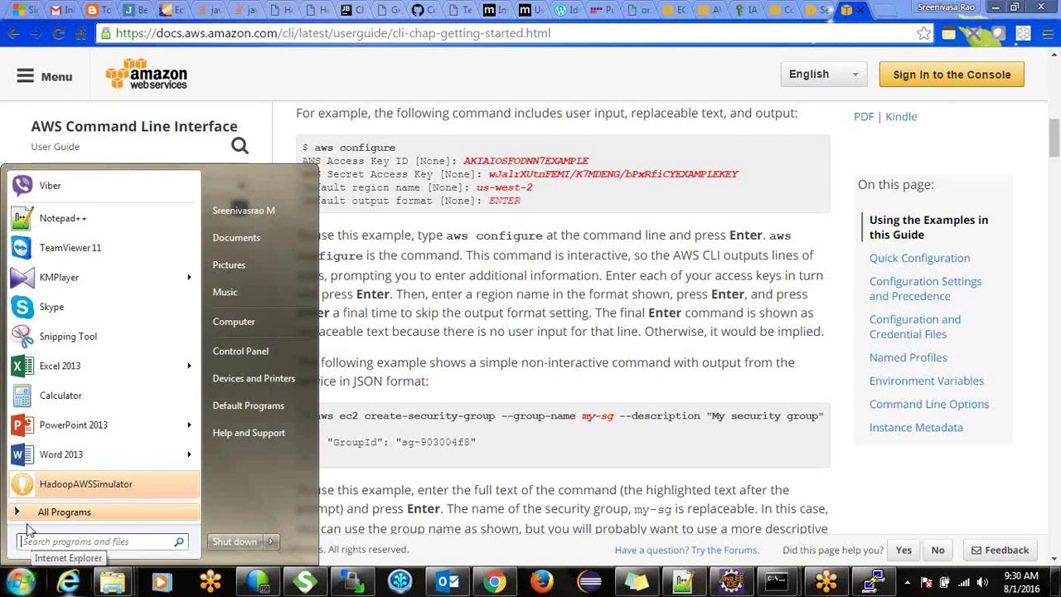
type("aws")
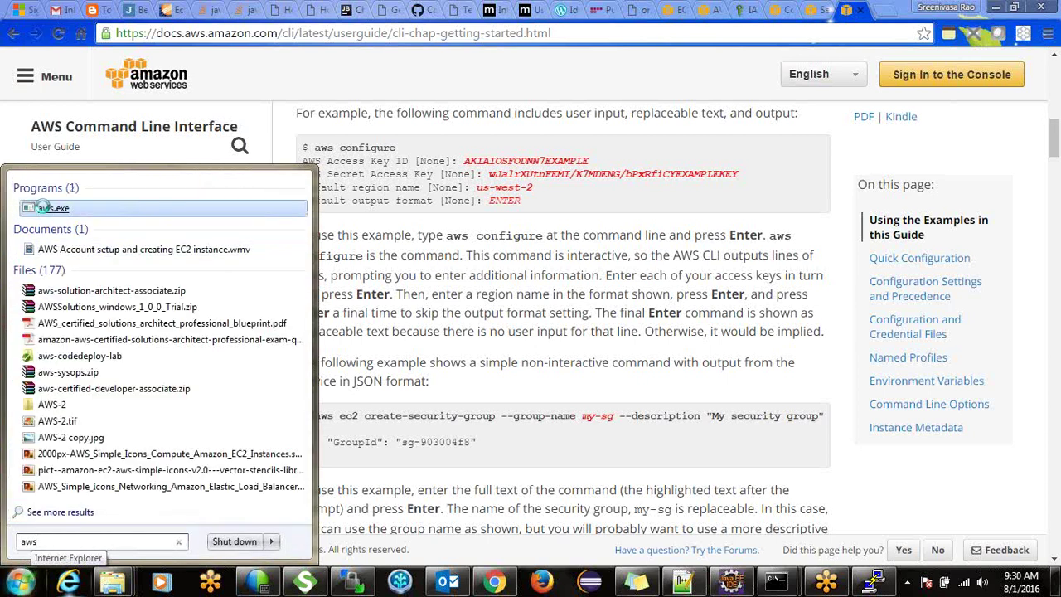
right_click(47, 208)
left_click(88, 210)
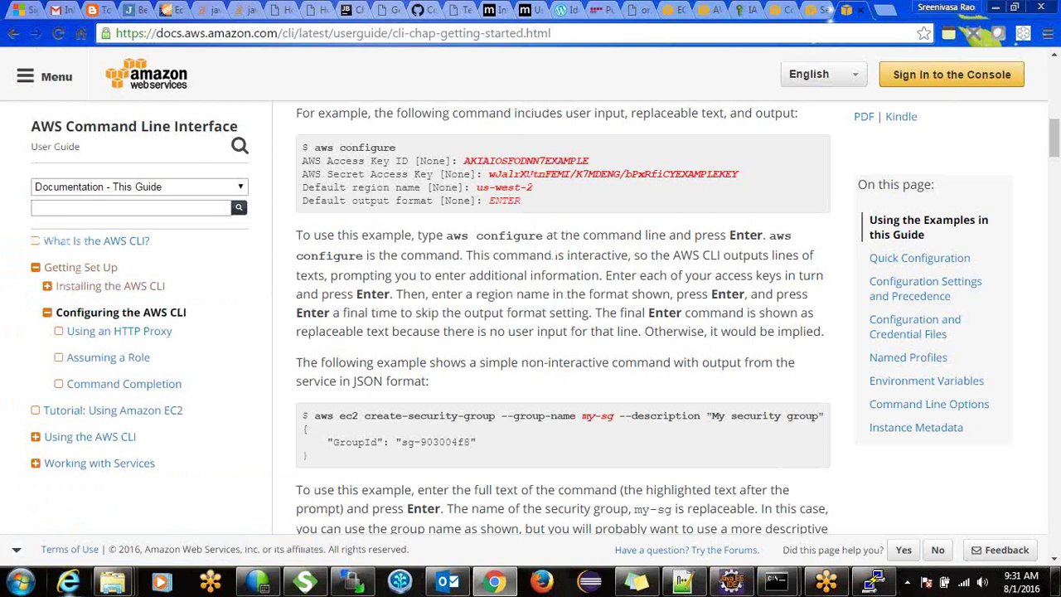
key("super+r")
Launch cmd and run 'aws configure' until it asks for the Access Key ID, then return to the IAM user page
type("cmd")
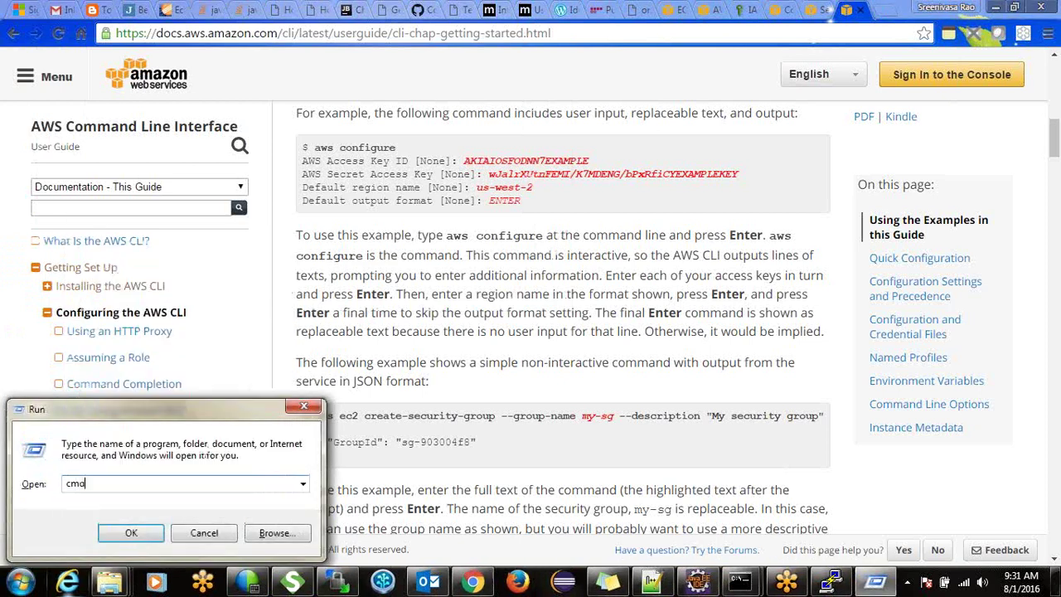
key("Return")
type("a")
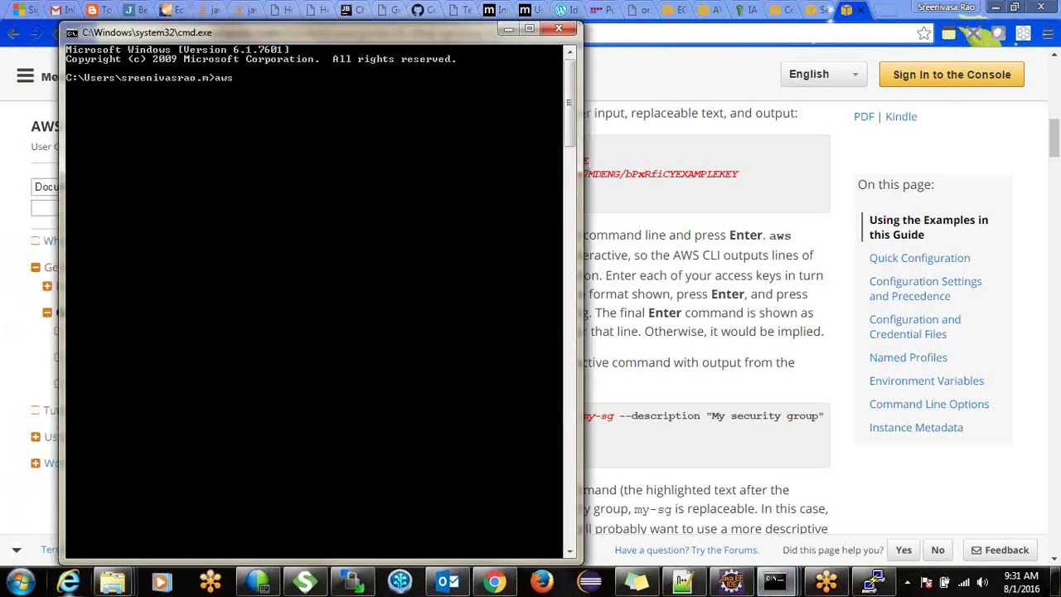
type("ws configure")
key("Return")
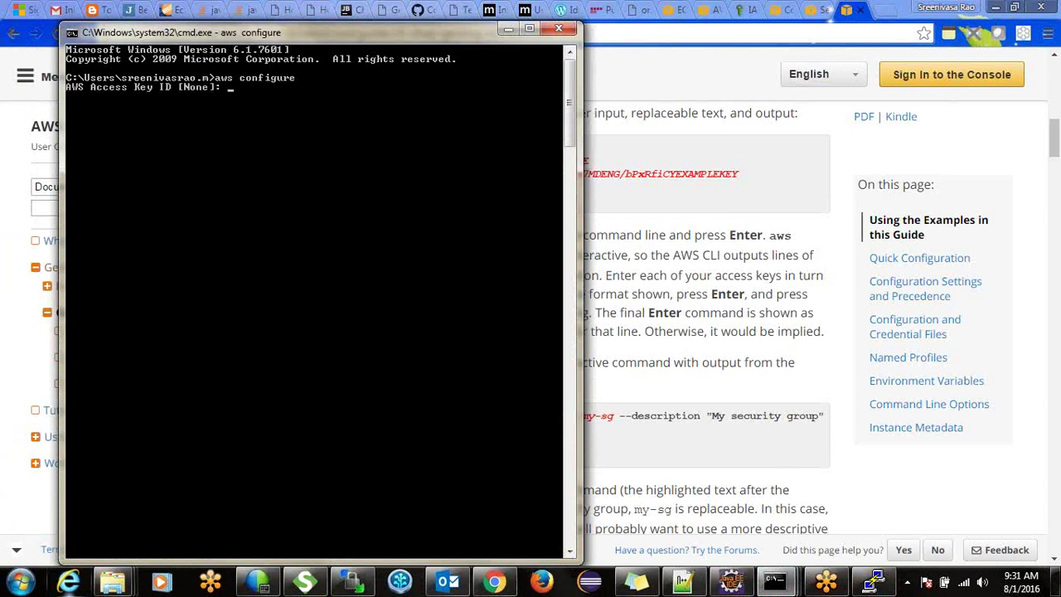
left_click(741, 9)
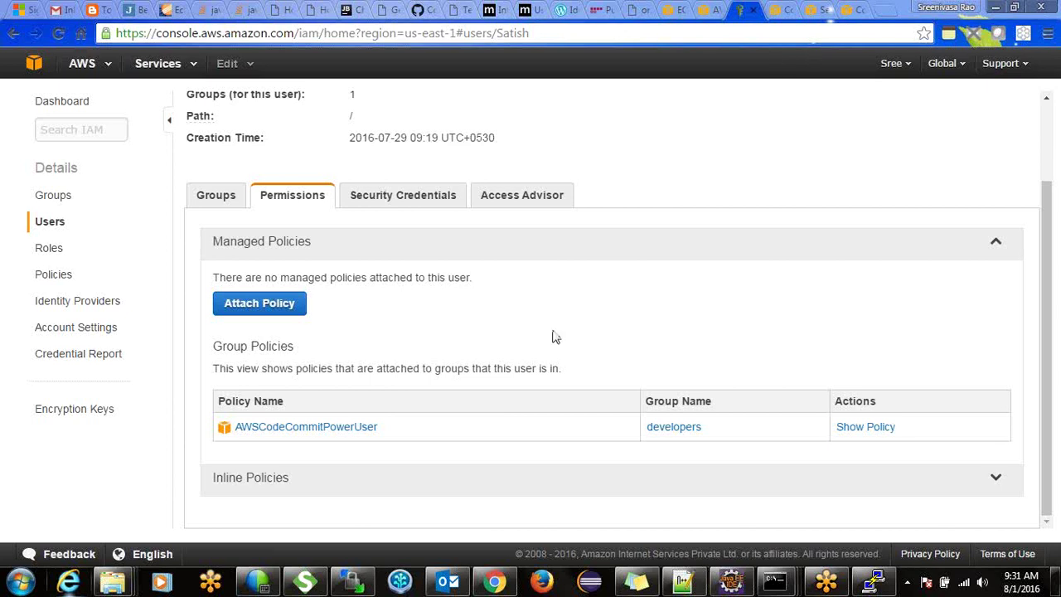
Review the IAM user's Security Credentials access keys, then reveal the desktop
left_click(396, 196)
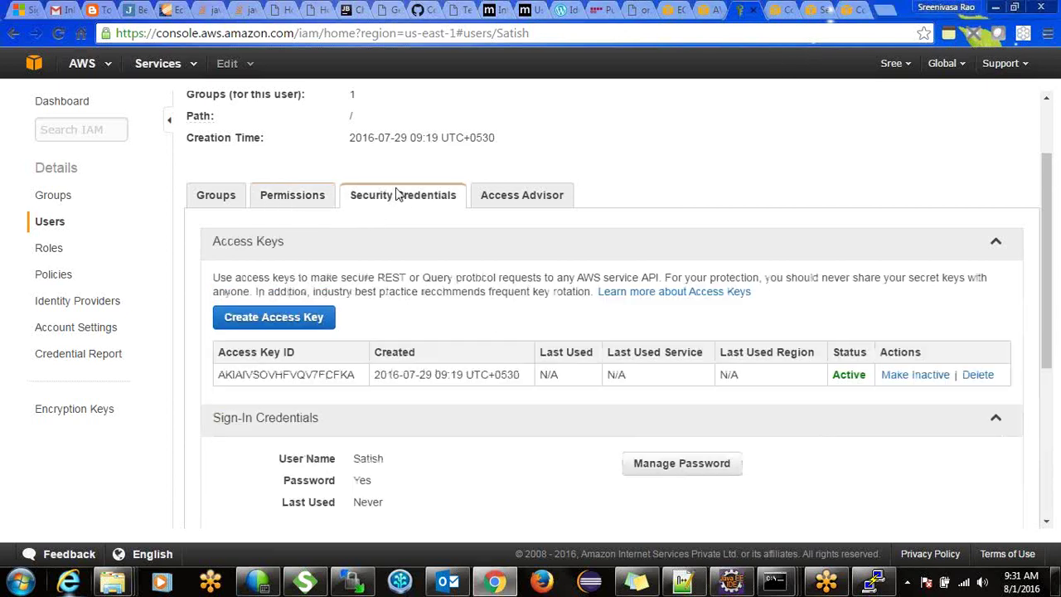
left_click_drag(1053, 179, 1044, 272)
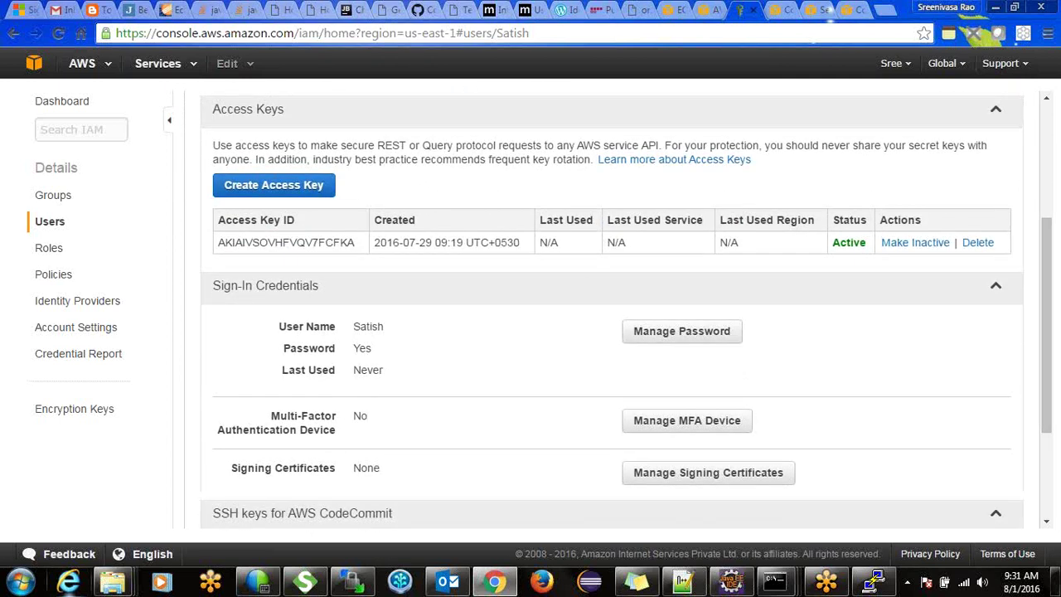
left_click(1056, 580)
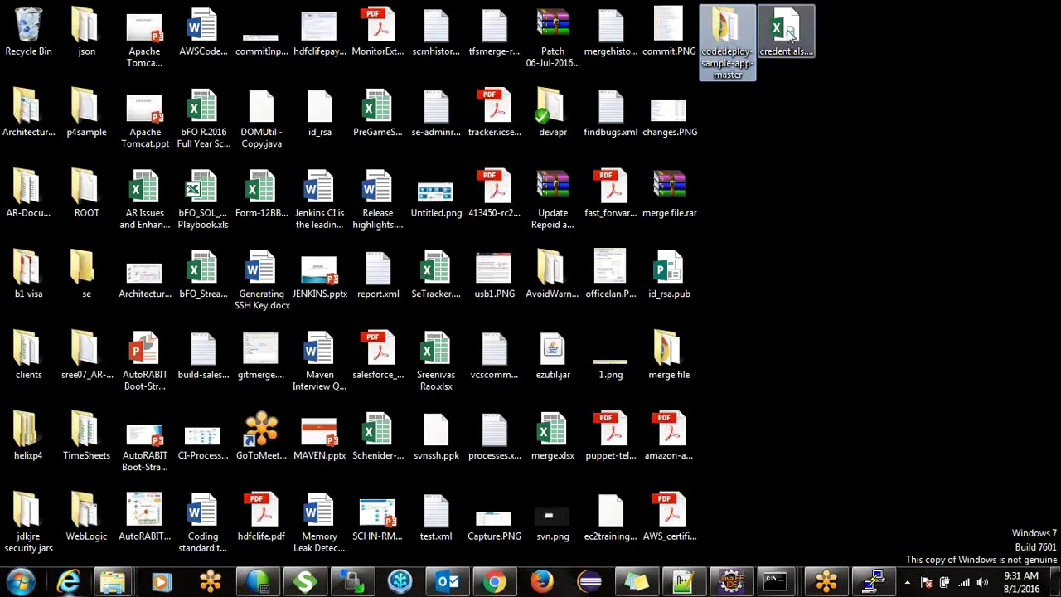
Open the desktop credentials file in Notepad++, close it, and minimize the editor
left_click(785, 31)
right_click(786, 31)
left_click(854, 74)
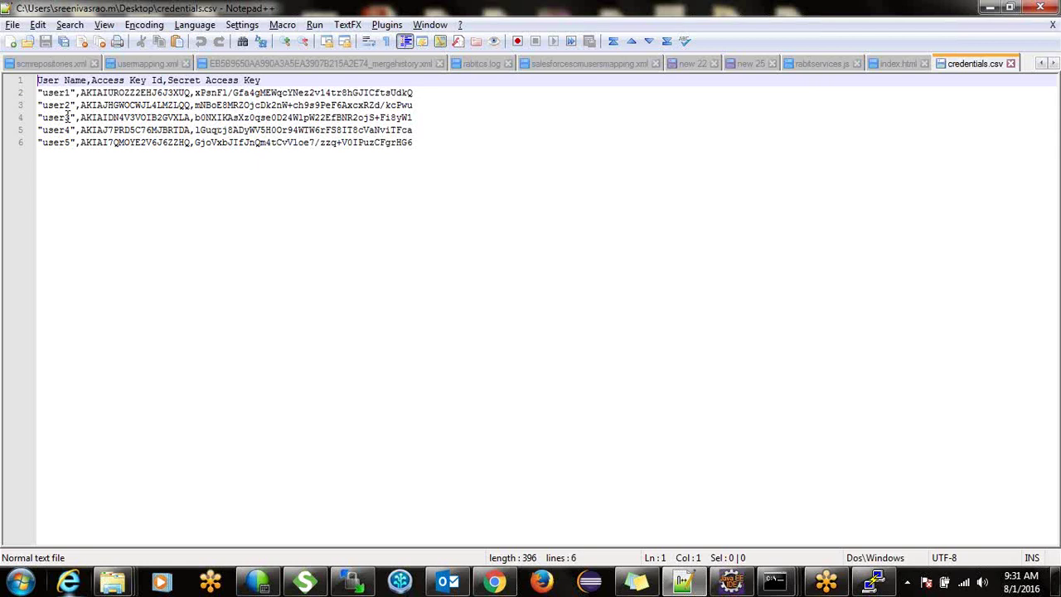
left_click(1010, 63)
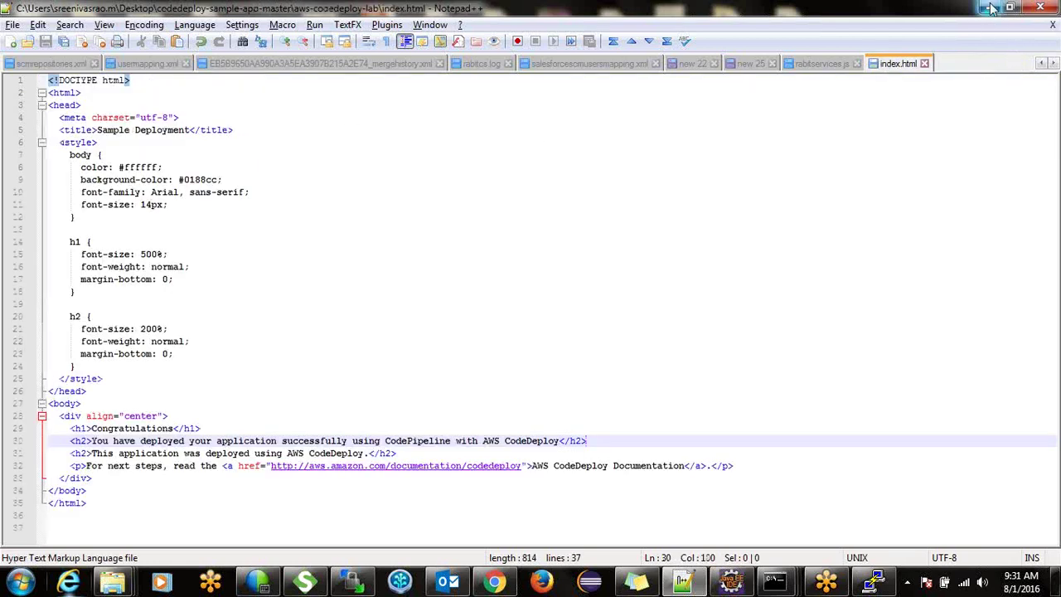
left_click(992, 8)
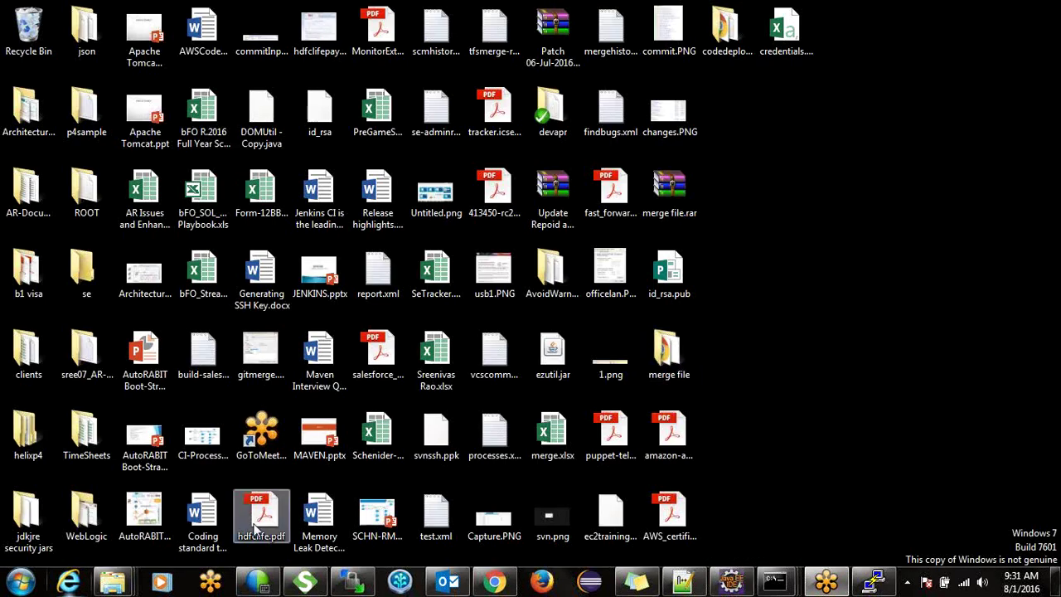
Open credentials (1).csv from the Downloads folder with Edit with Notepad++
mouse_move(117, 583)
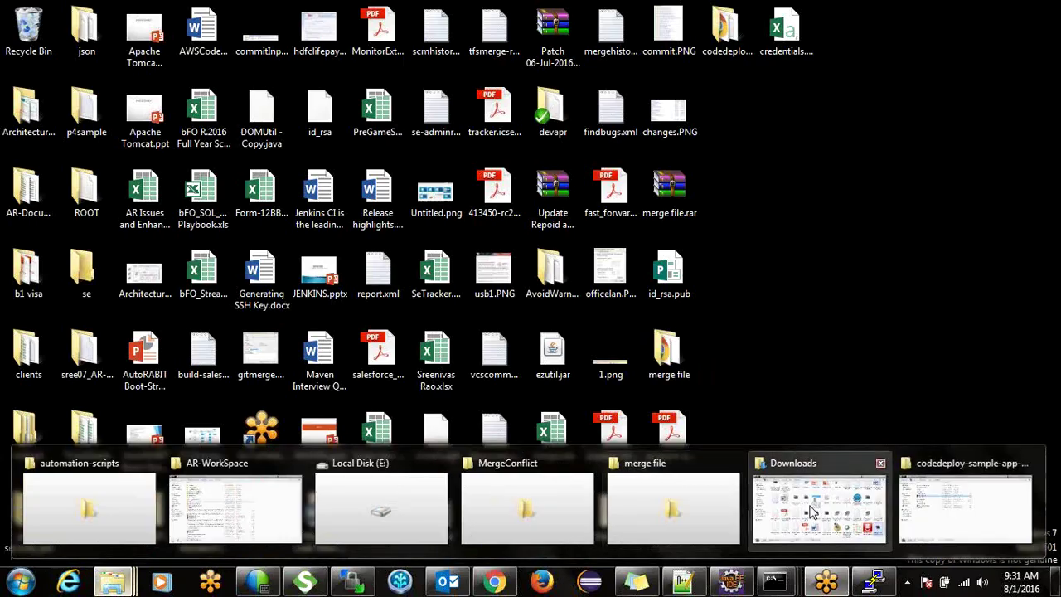
left_click(808, 510)
left_click(554, 384)
scroll(553, 389, "up", 5)
left_click(352, 147)
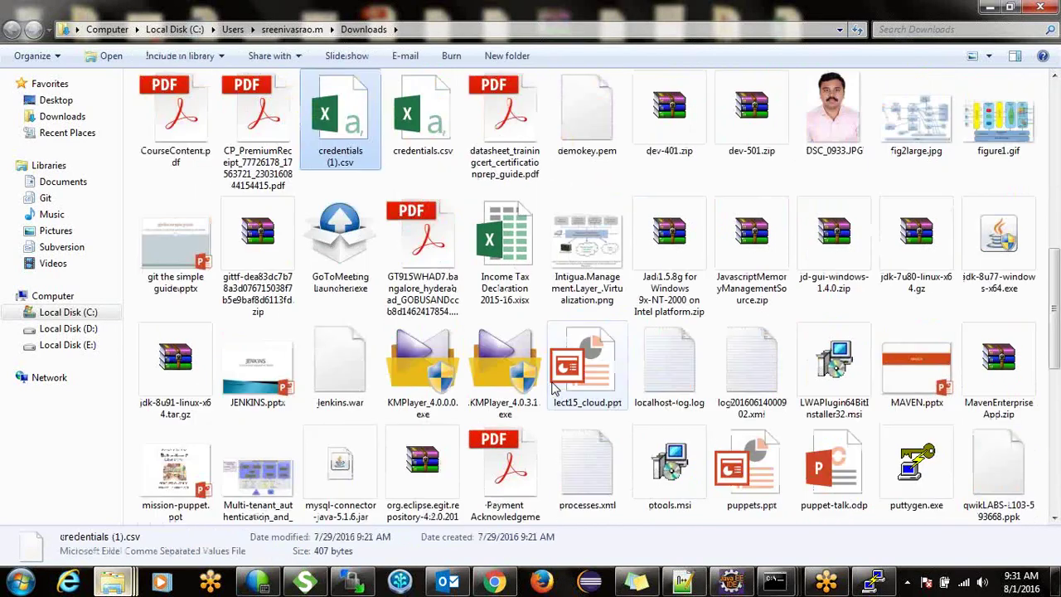
right_click(332, 127)
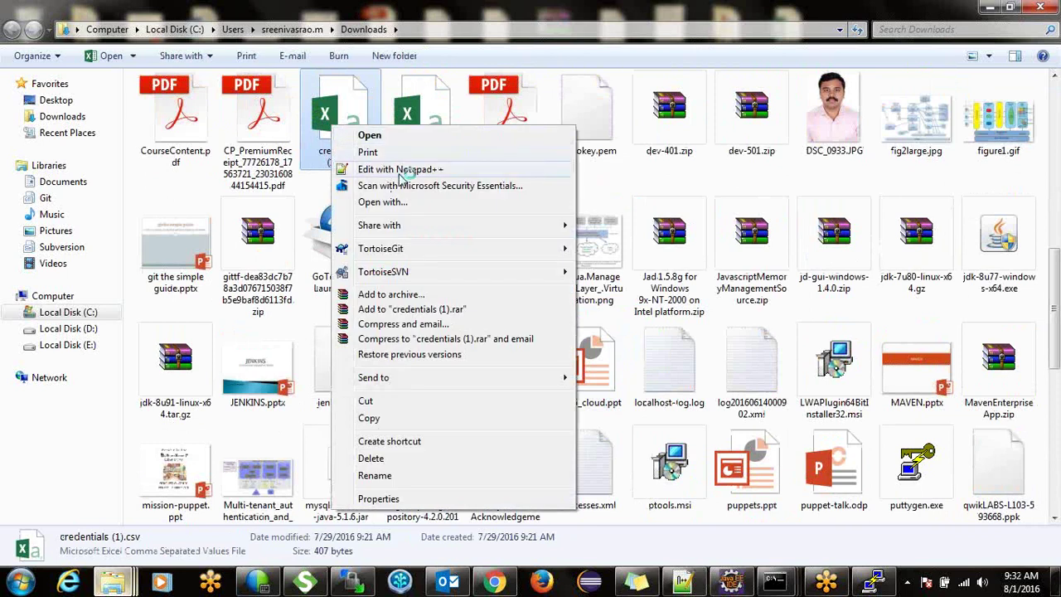
left_click(399, 170)
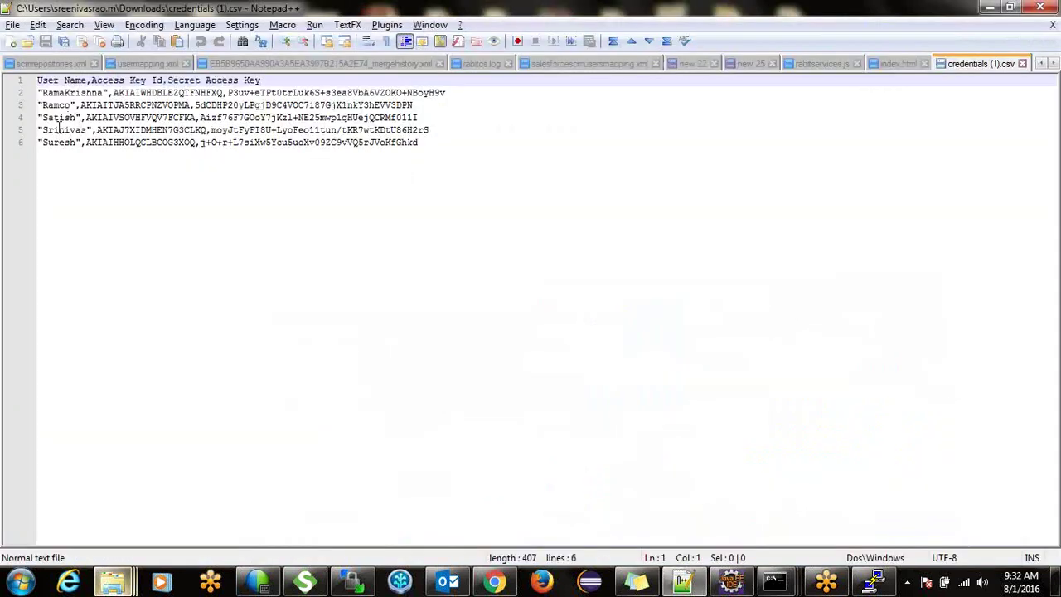
Select and copy the fourth user's access key ID on line 4
left_click(56, 115)
double_click(56, 116)
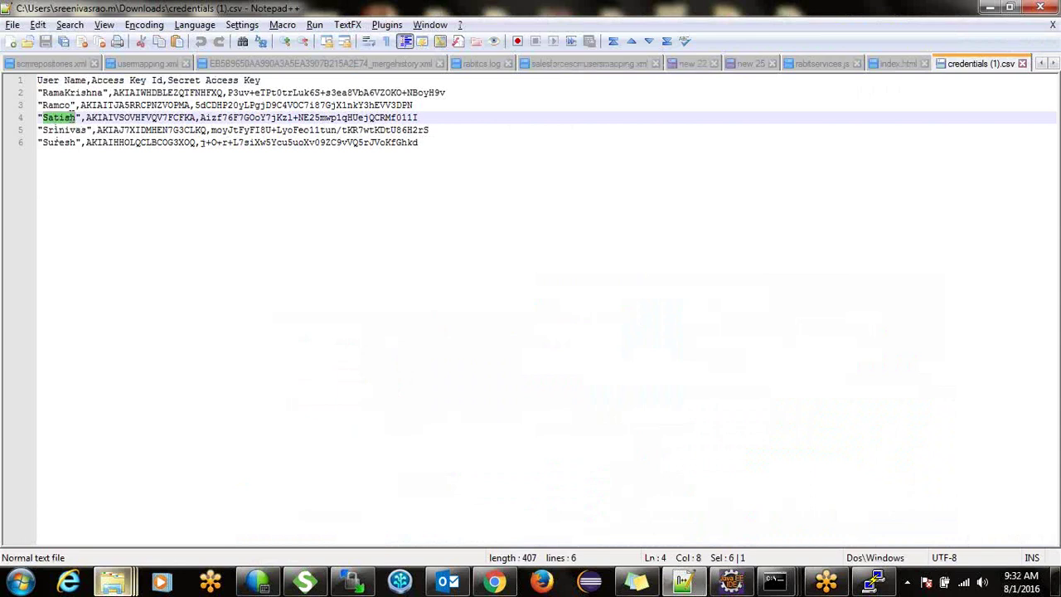
double_click(120, 121)
key("super+c")
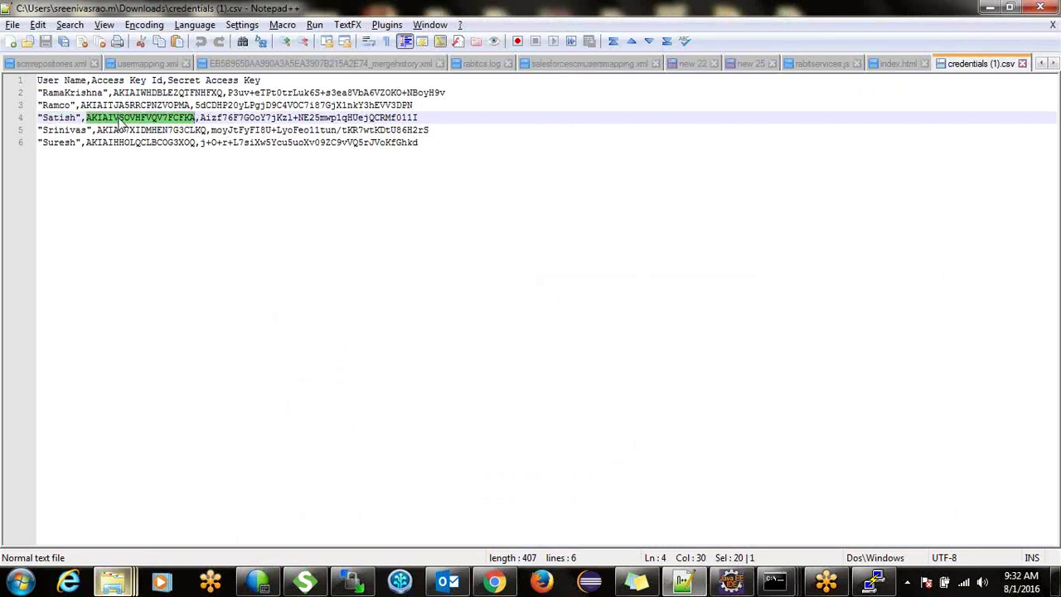
key("alt+Tab")
key("alt+Tab")
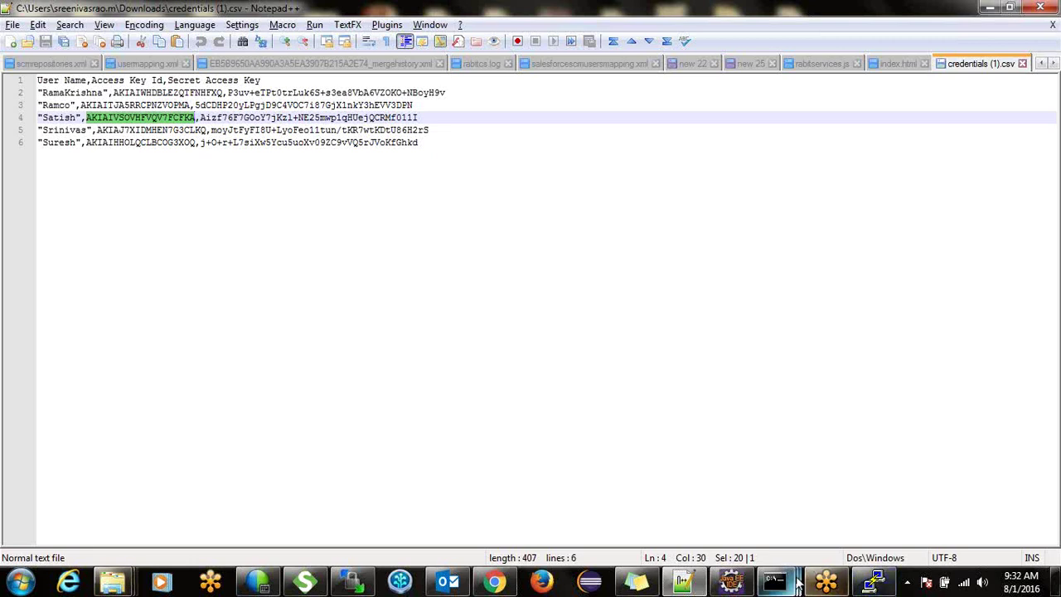
Paste the IAM user's access key ID at the aws configure prompt and submit it
mouse_move(796, 583)
left_click(918, 494)
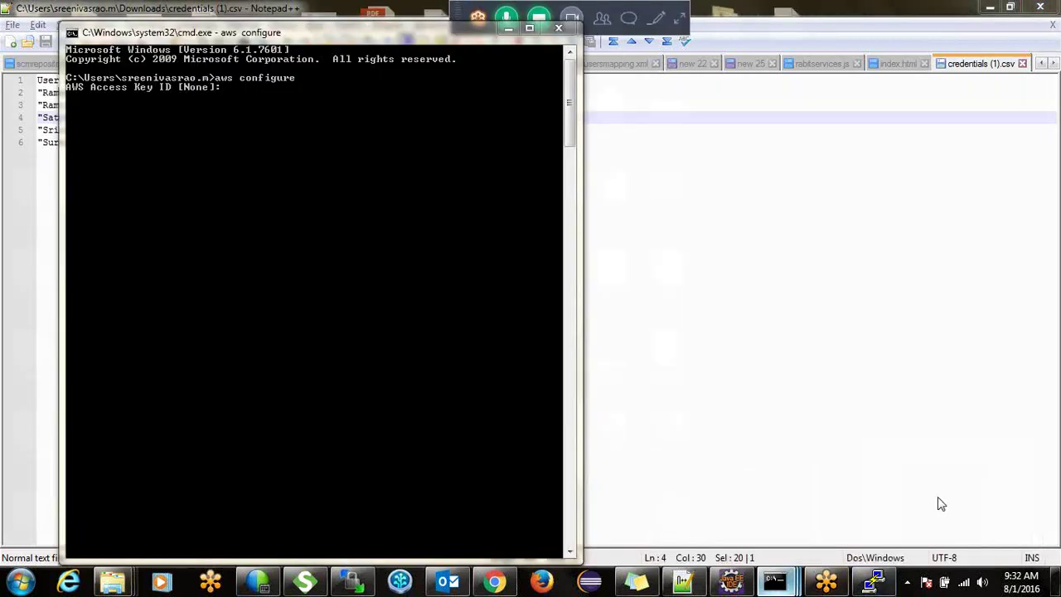
right_click(428, 240)
left_click(461, 277)
key("Return")
Copy the secret access key from the credentials file and enter it at aws configure
key("alt+Tab")
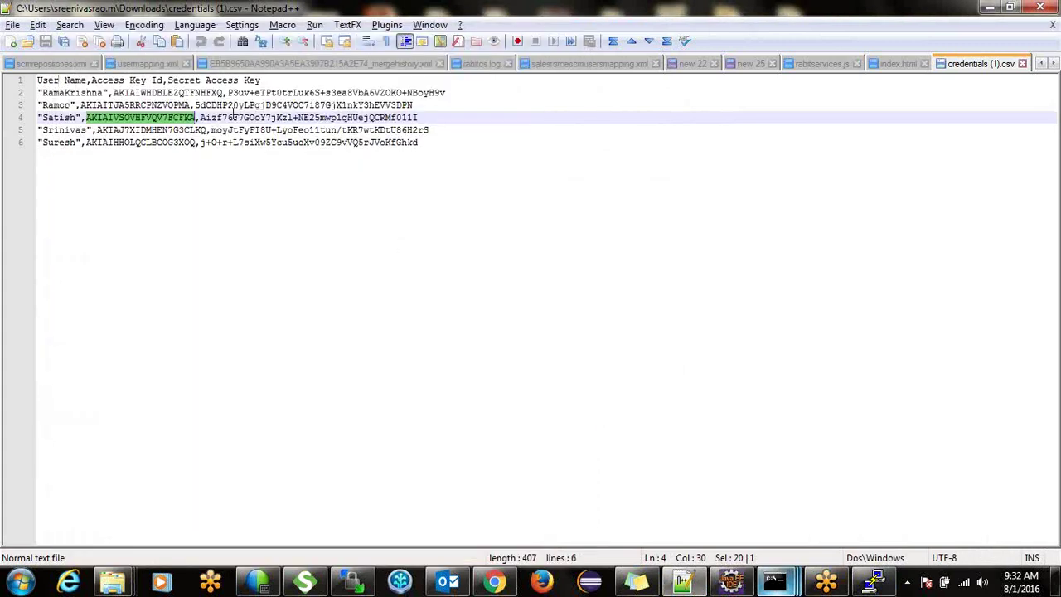
left_click(235, 116)
double_click(235, 116)
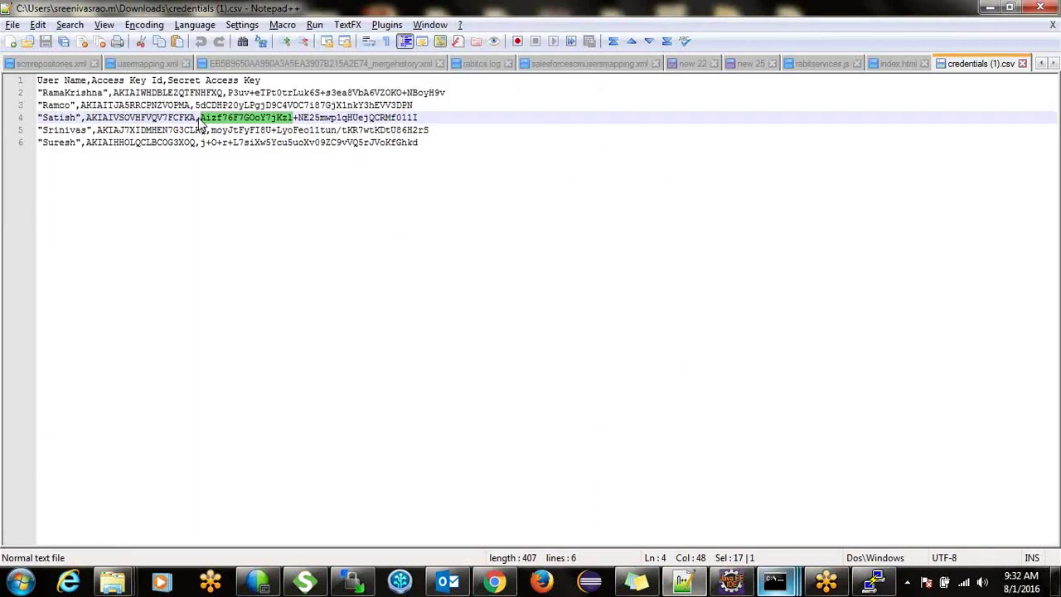
left_click(199, 118)
left_click(419, 118, "shift")
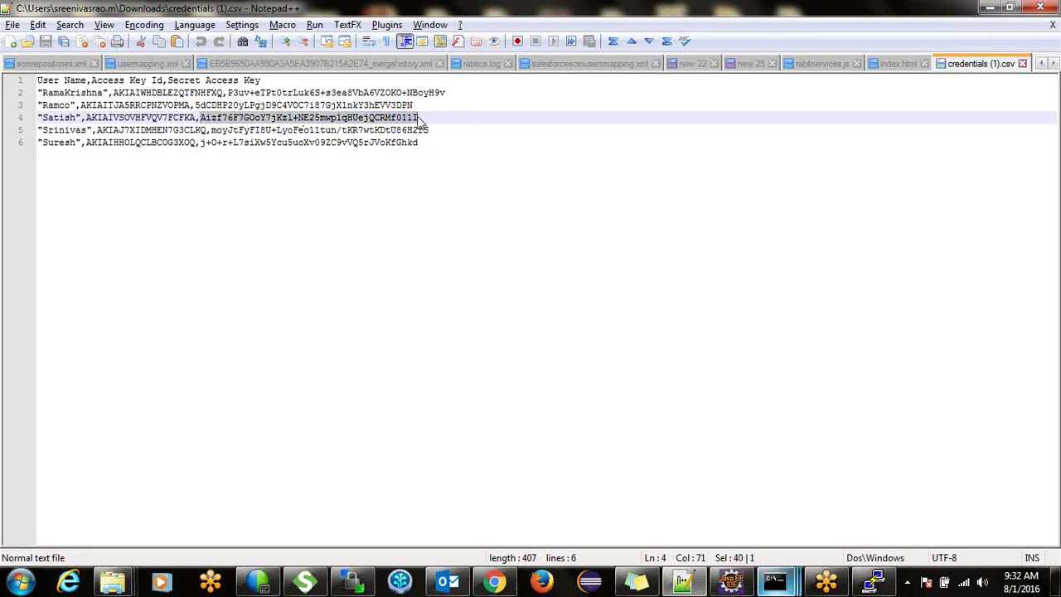
key("alt+Tab")
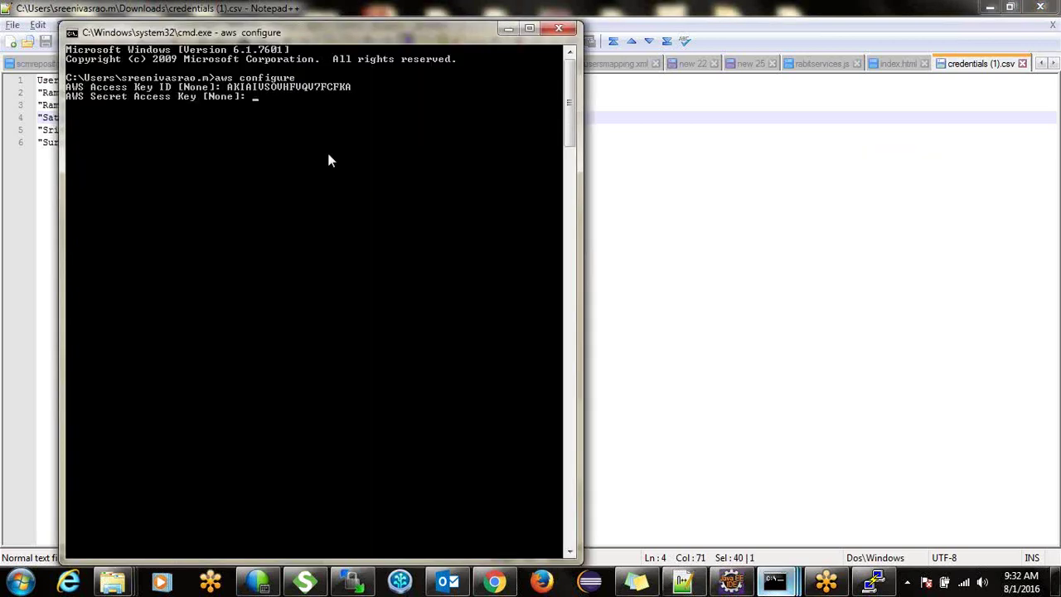
right_click(328, 160)
left_click(357, 206)
key("Return")
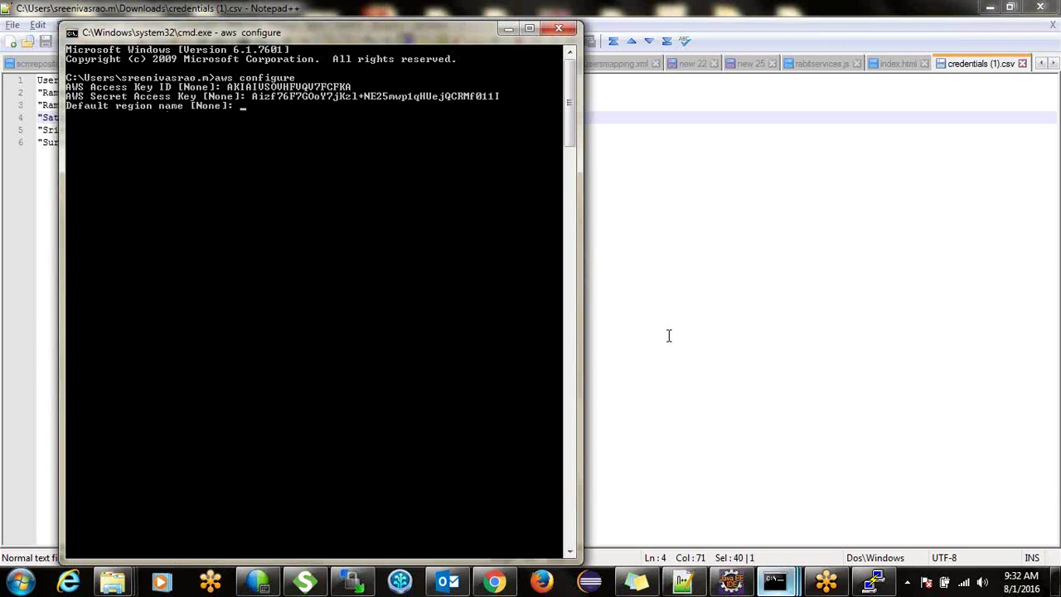
left_click(495, 583)
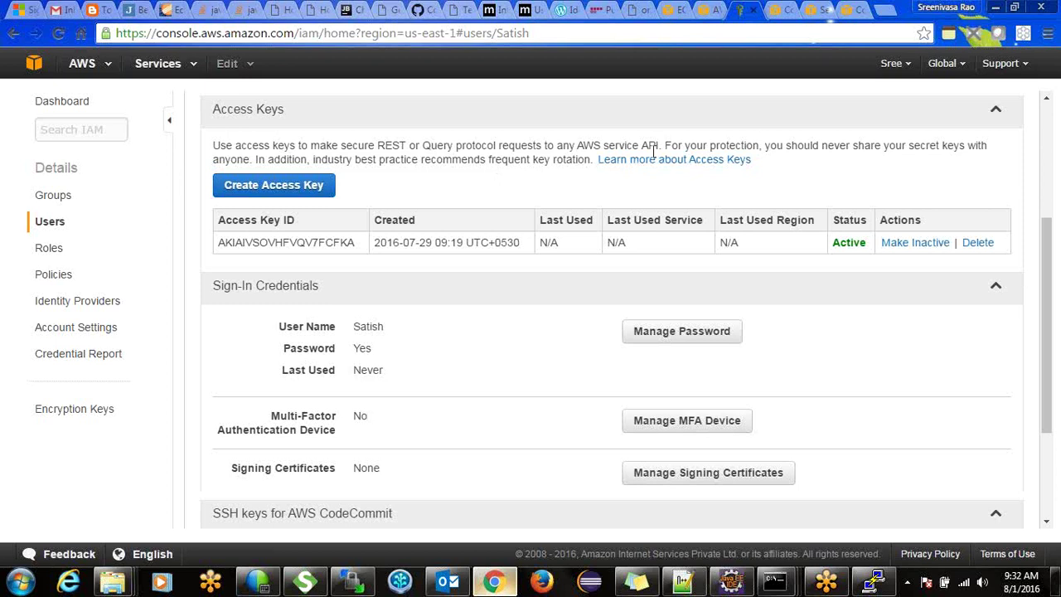
Return to the CodeCommitLab repository page and confirm its region is US East (N. Virginia) us-east-1
left_click(710, 10)
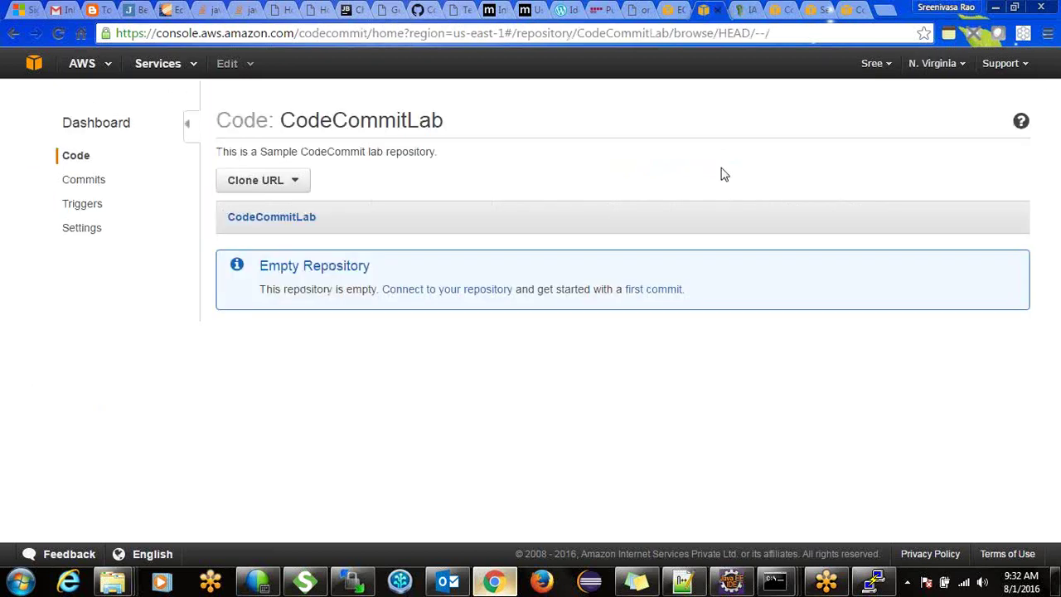
left_click(940, 65)
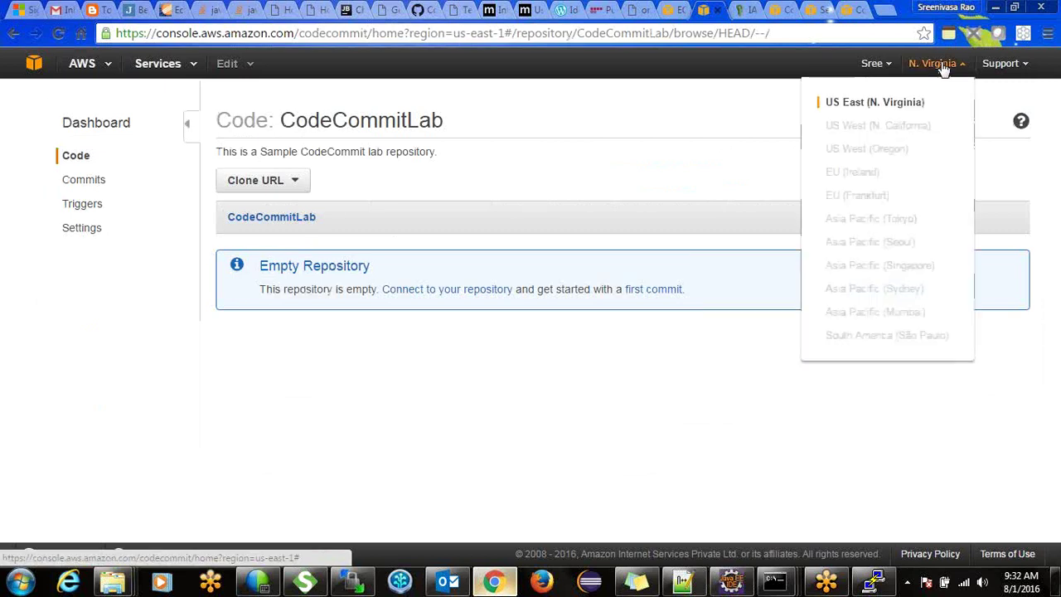
left_click(593, 177)
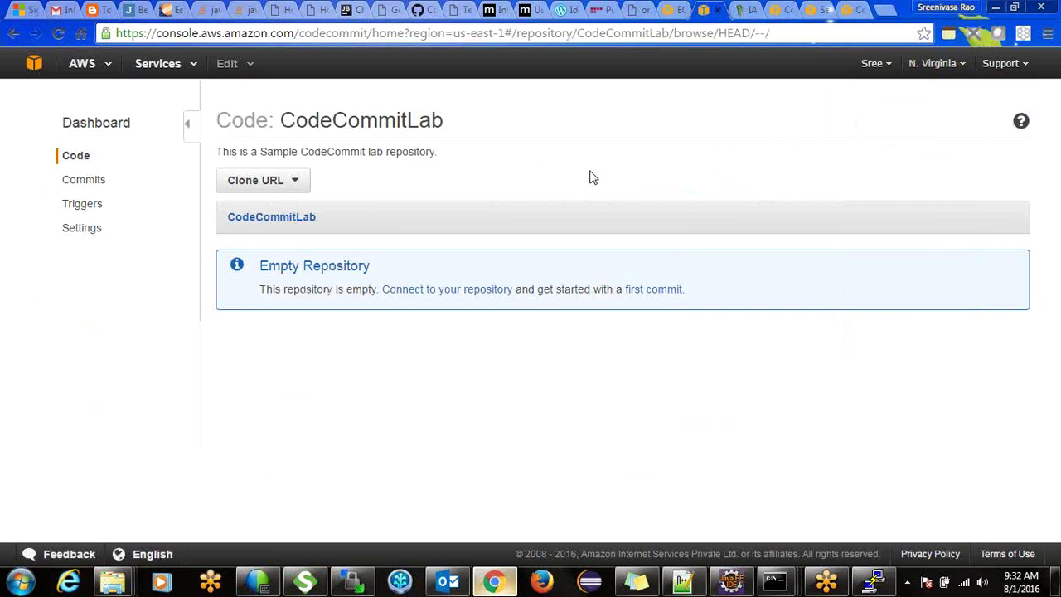
left_click(872, 583)
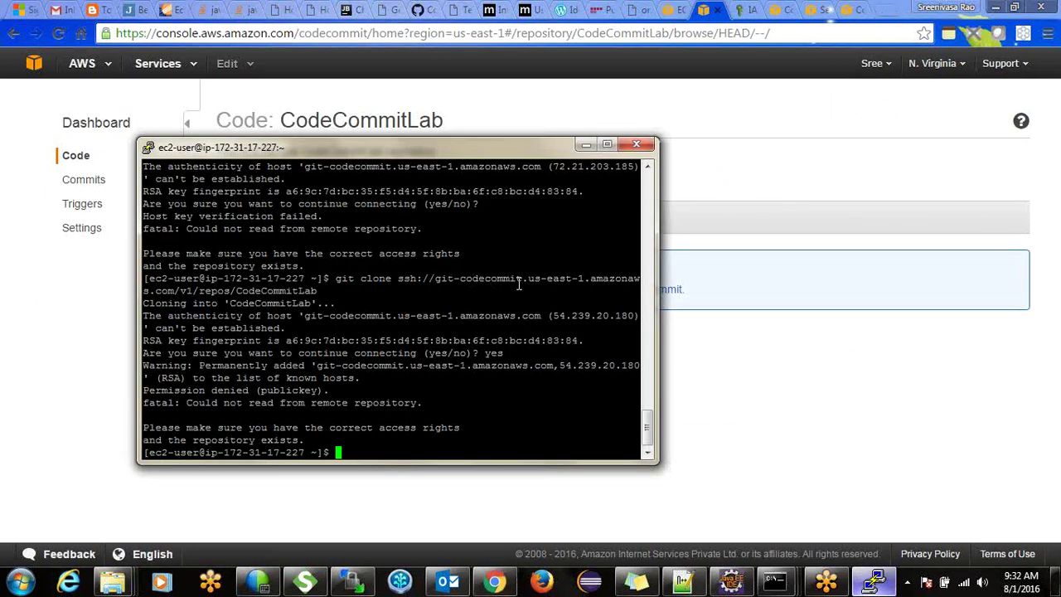
Copy us-east-1 from the clone URL as the default region and accept the default output format
left_click_drag(528, 281, 583, 282)
key("super+c")
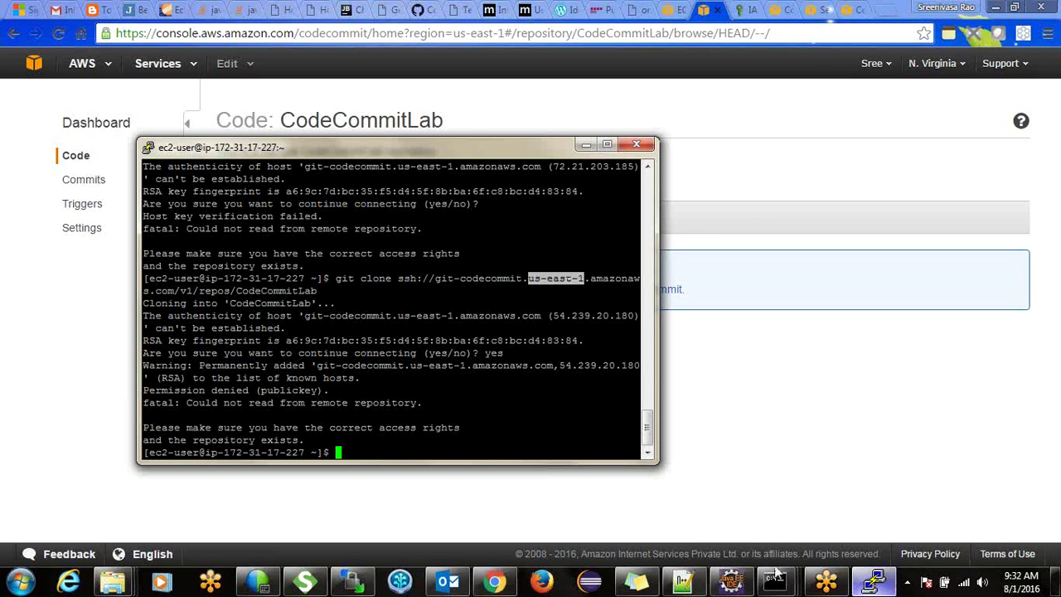
mouse_move(775, 577)
left_click(971, 480)
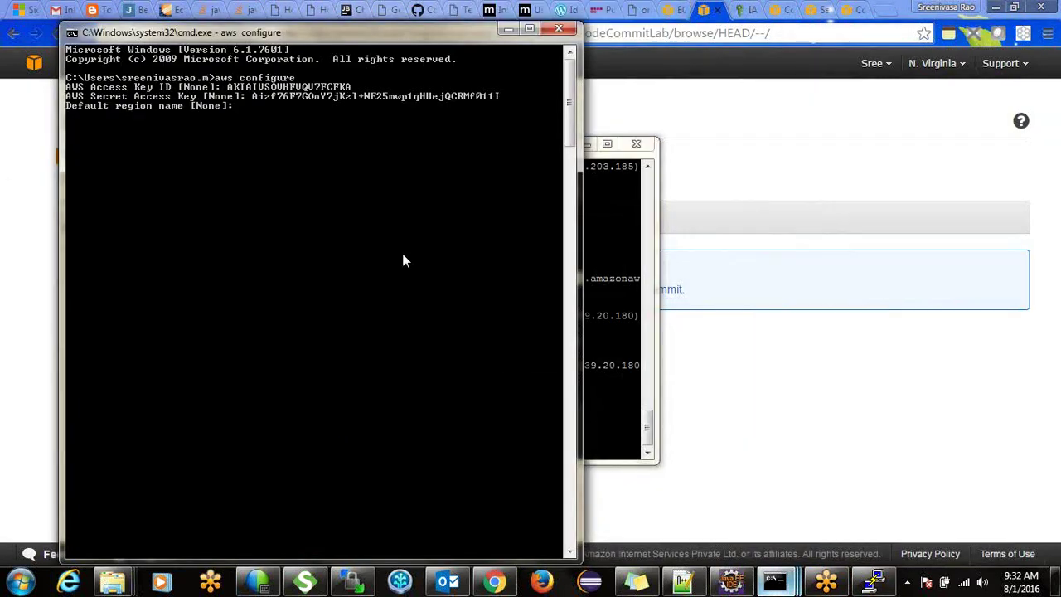
right_click(368, 158)
left_click(400, 191)
key("Return")
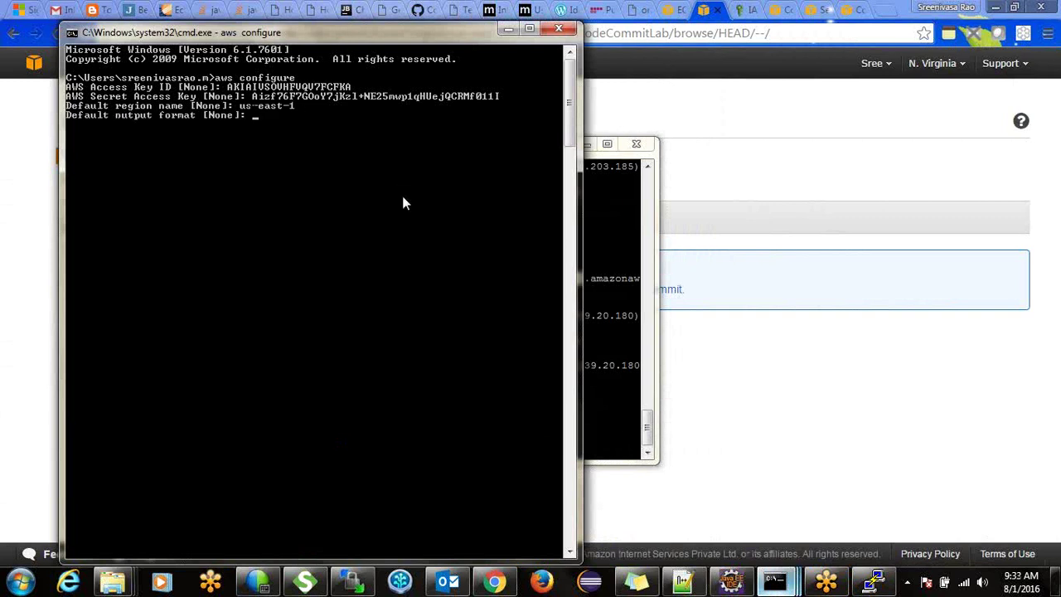
key("Return")
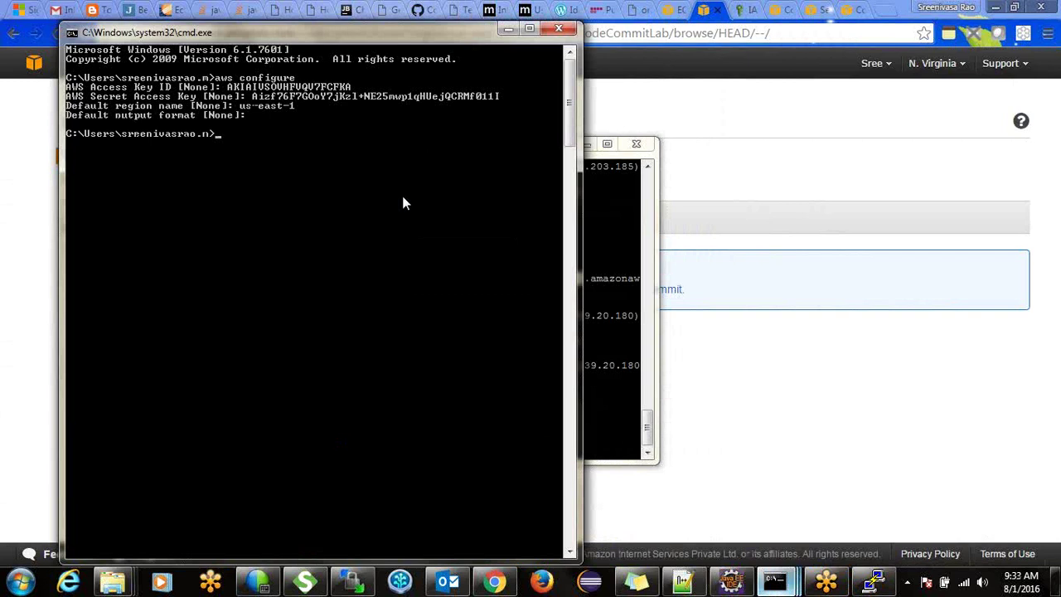
Clear the PuTTY terminal screen and move the console window aside
type("git")
key("BackSpace")
left_click_drag(355, 41, 364, 69)
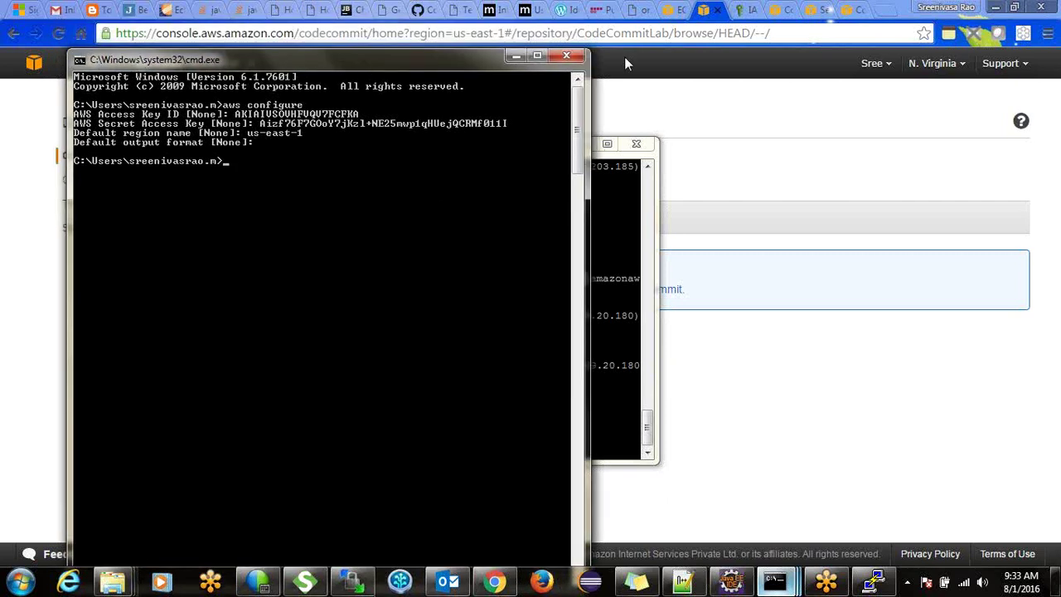
left_click(515, 56)
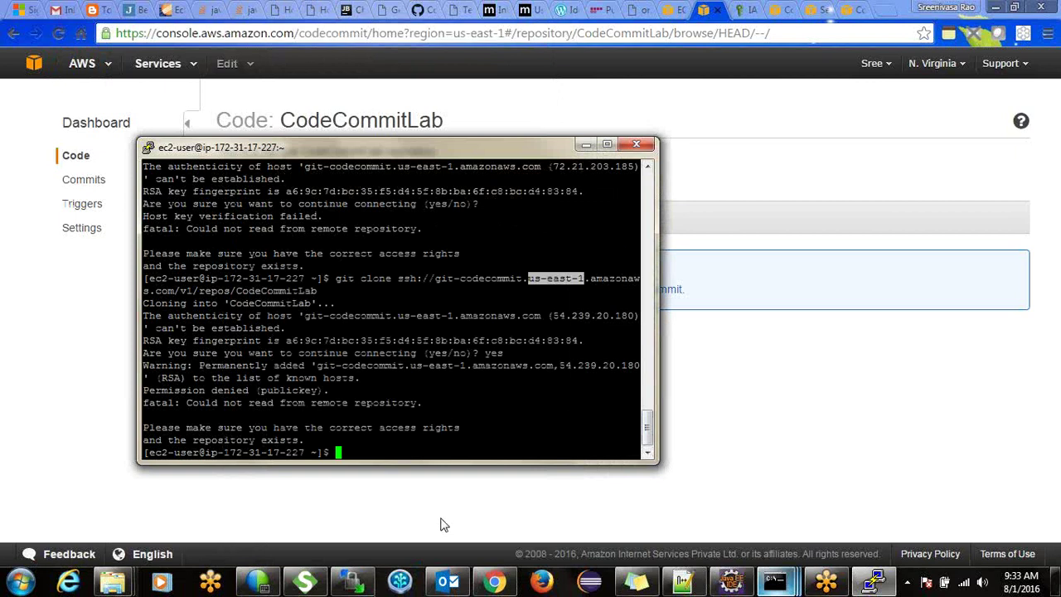
left_click(446, 420)
type("clear")
key("Return")
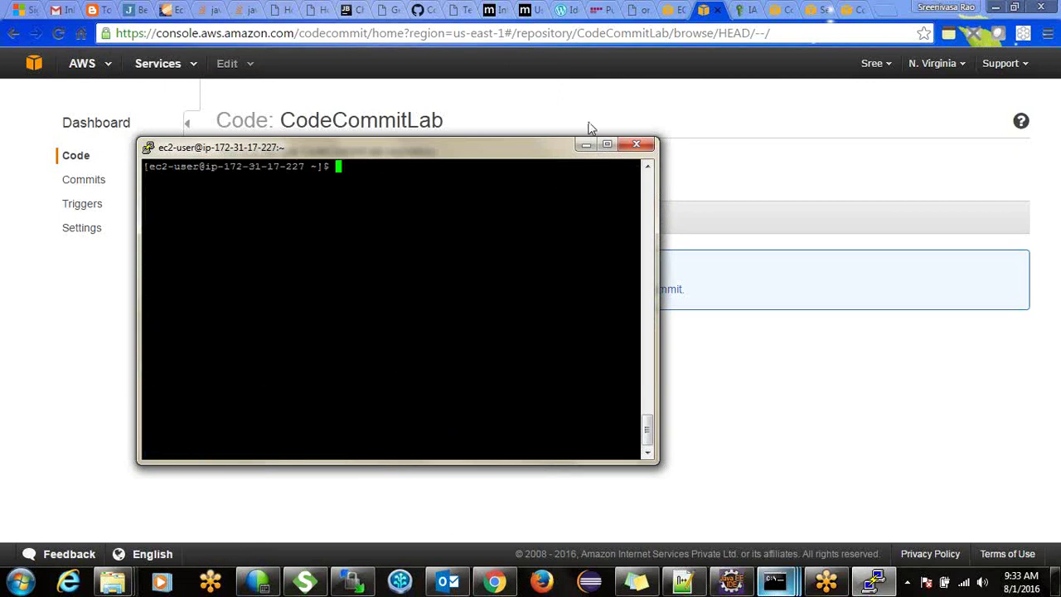
left_click(586, 145)
Clear the other command prompt with cls, then close that old window
mouse_move(776, 580)
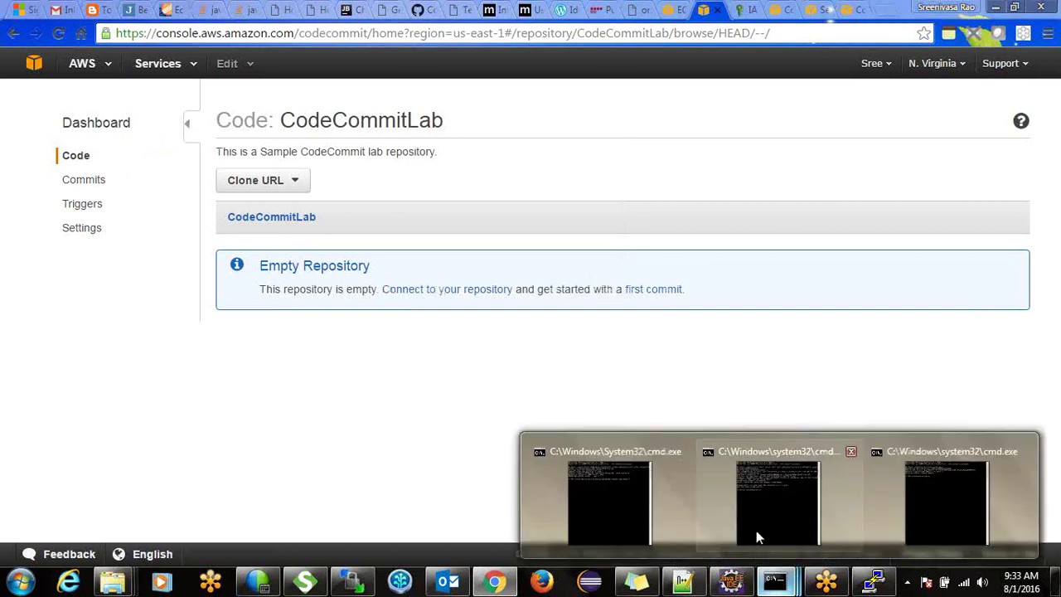
left_click(756, 530)
type("clear")
key("Return")
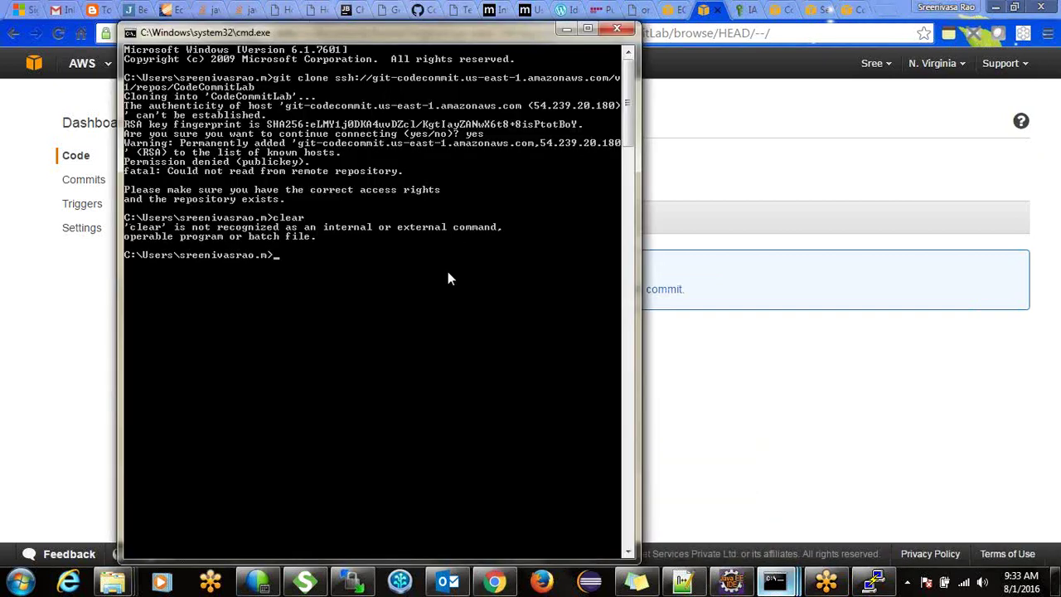
type("cls")
key("Return")
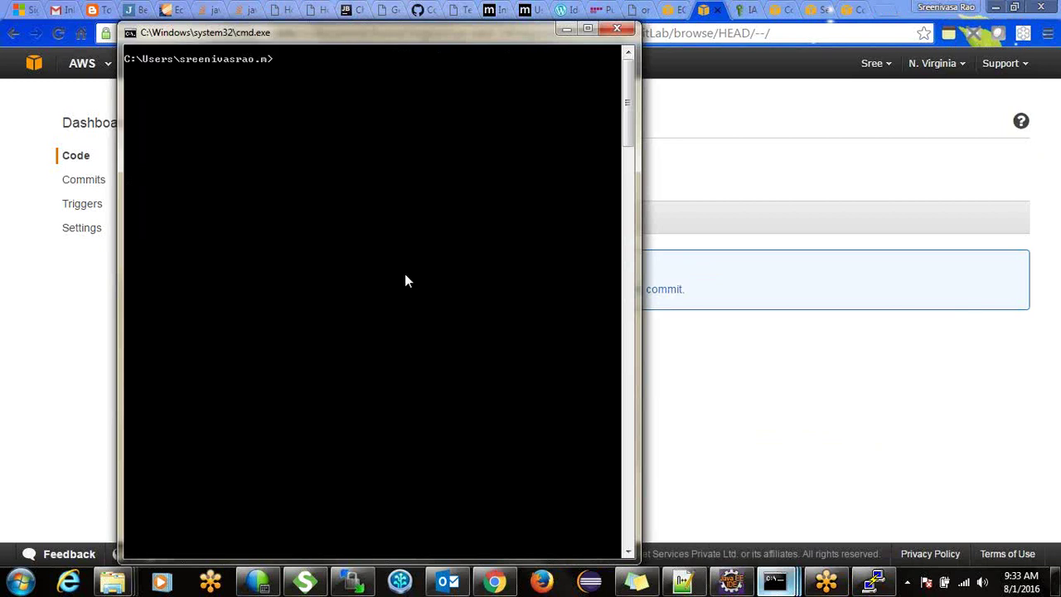
left_click_drag(335, 34, 341, 66)
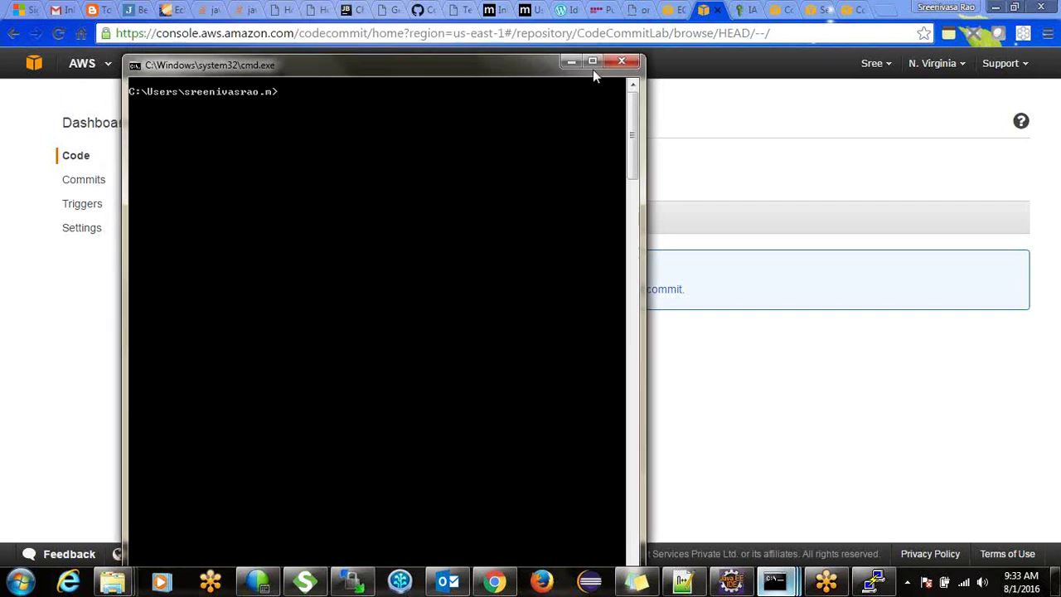
left_click(621, 62)
Open a command prompt at Local Disk (E:) from Explorer and type 'git clone '
key("super+e")
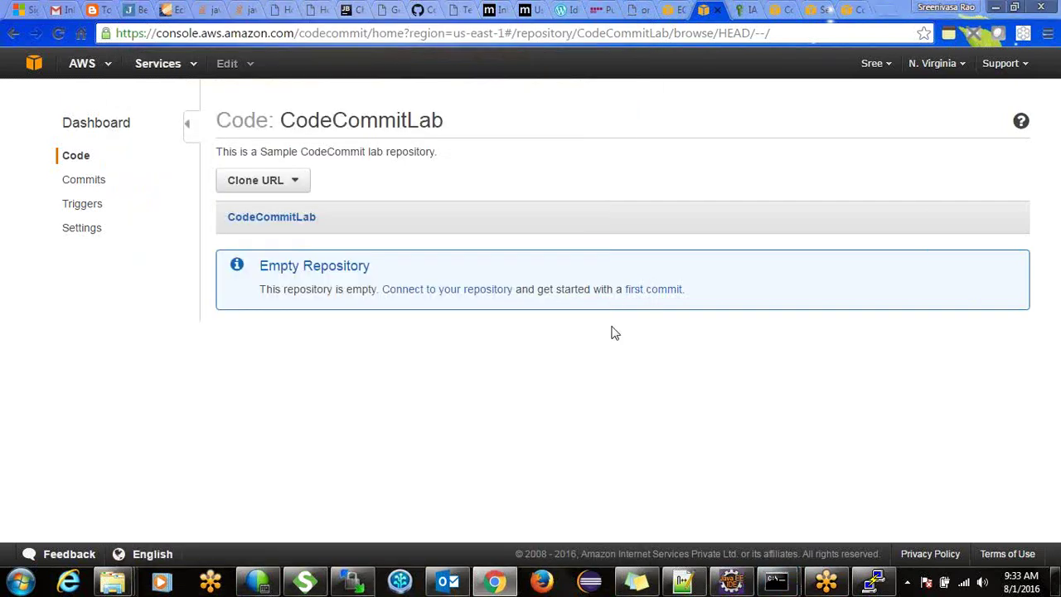
double_click(588, 130)
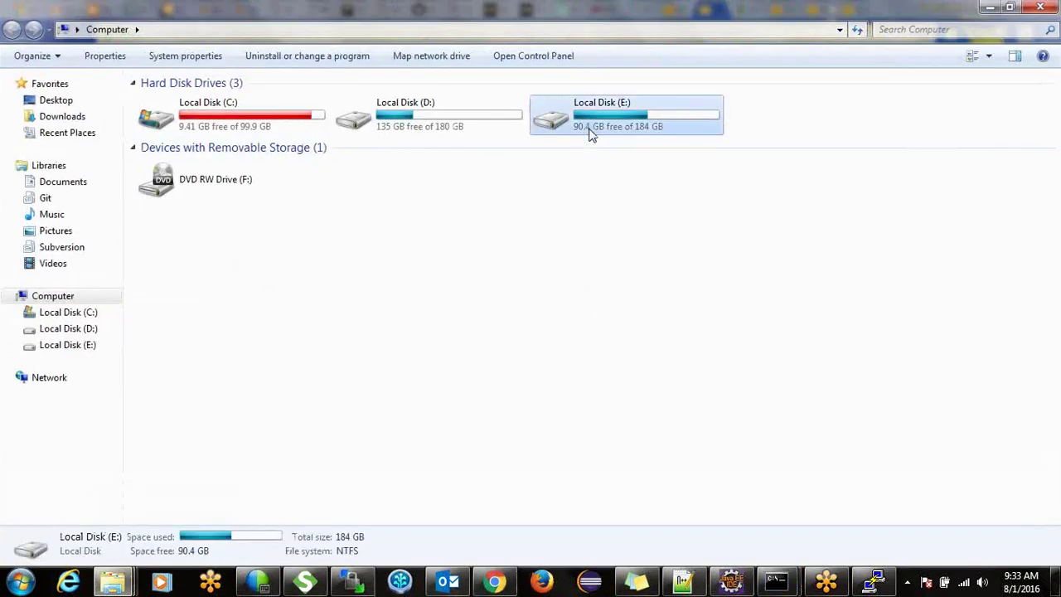
key("alt+d")
type("cmd")
key("Return")
type("got")
key("BackSpace")
key("BackSpace")
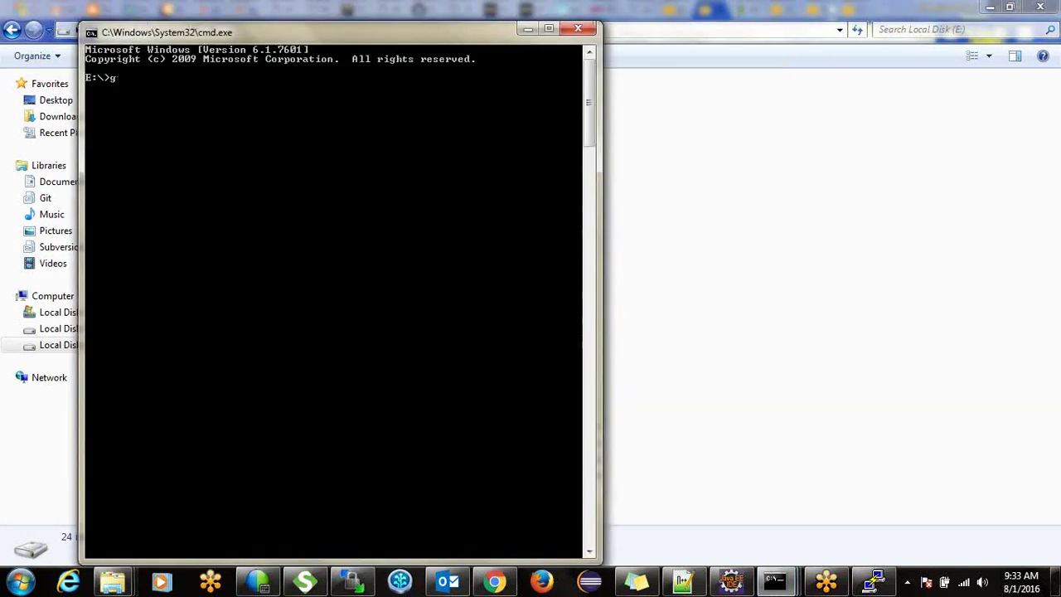
type("it clone")
Show the CodeCommitLab repository's HTTPS clone URL from the Clone URL menu
left_click(494, 581)
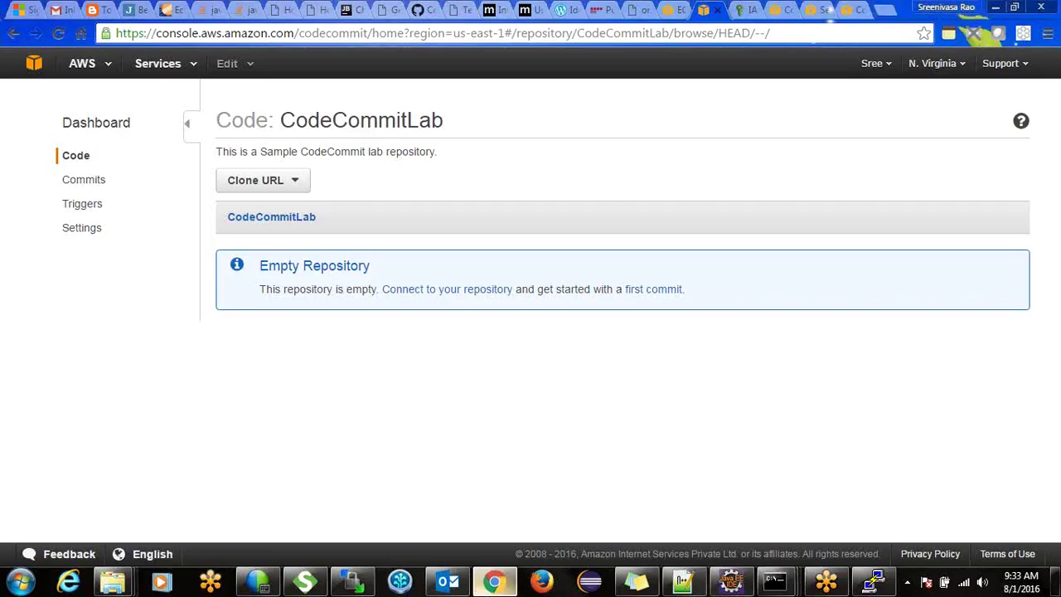
left_click(286, 181)
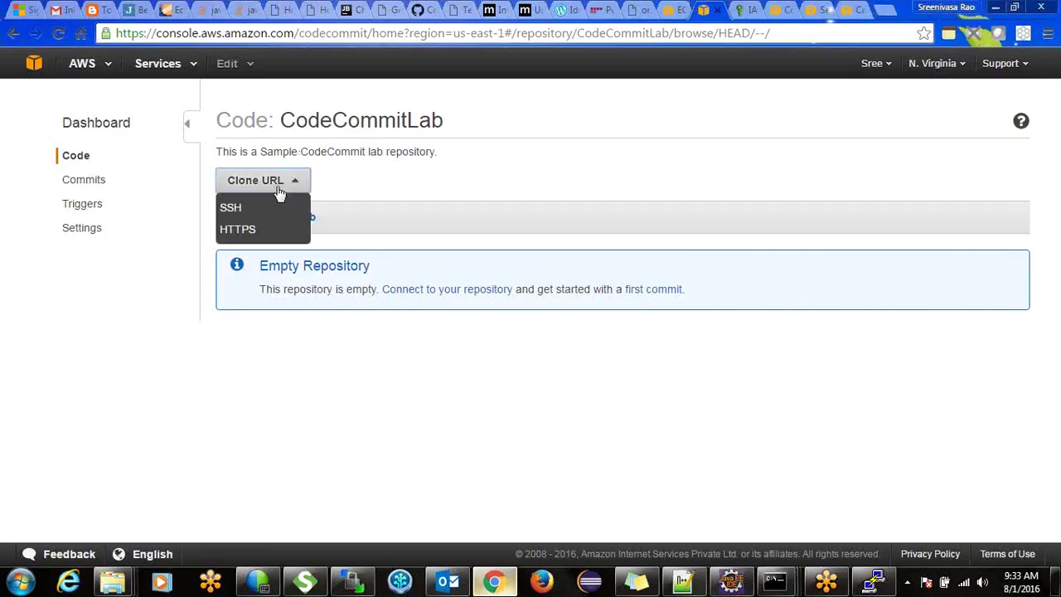
left_click(243, 231)
key("super+c")
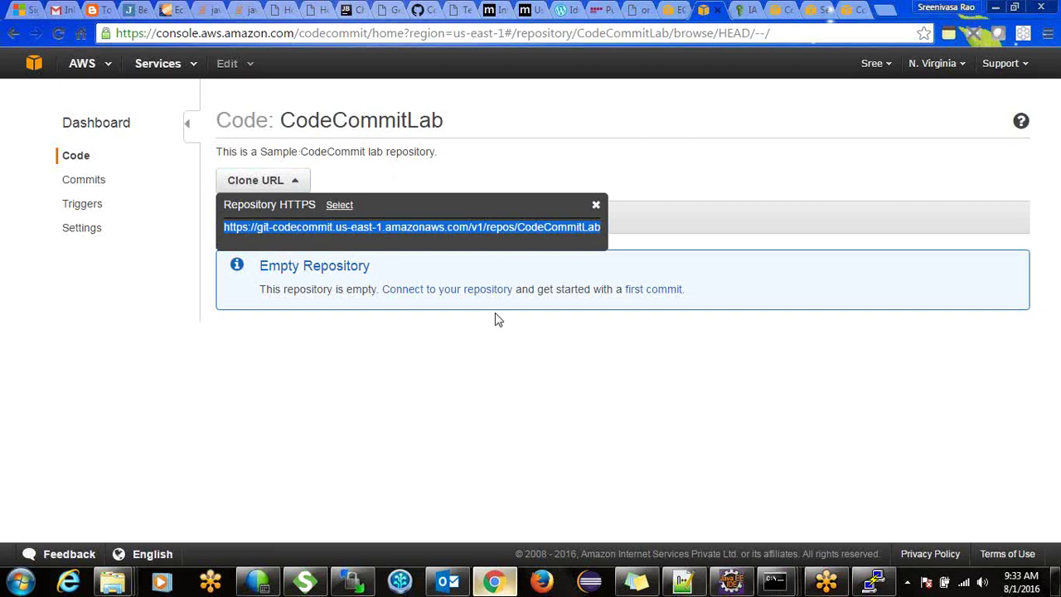
Paste the HTTPS clone URL after 'git clone' at the E:\ prompt and run it
left_click(785, 578)
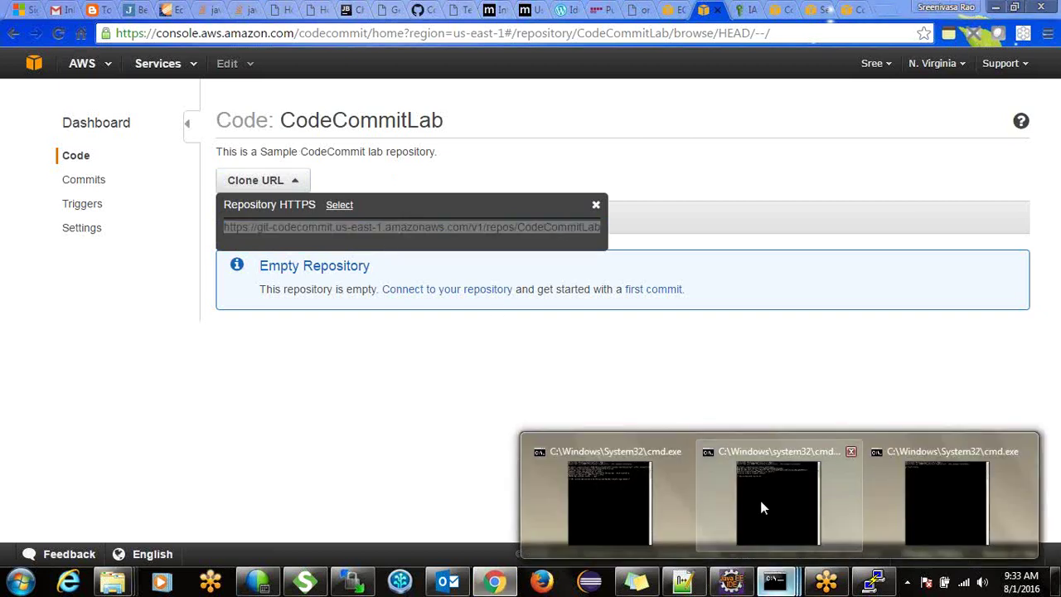
left_click(759, 498)
mouse_move(774, 580)
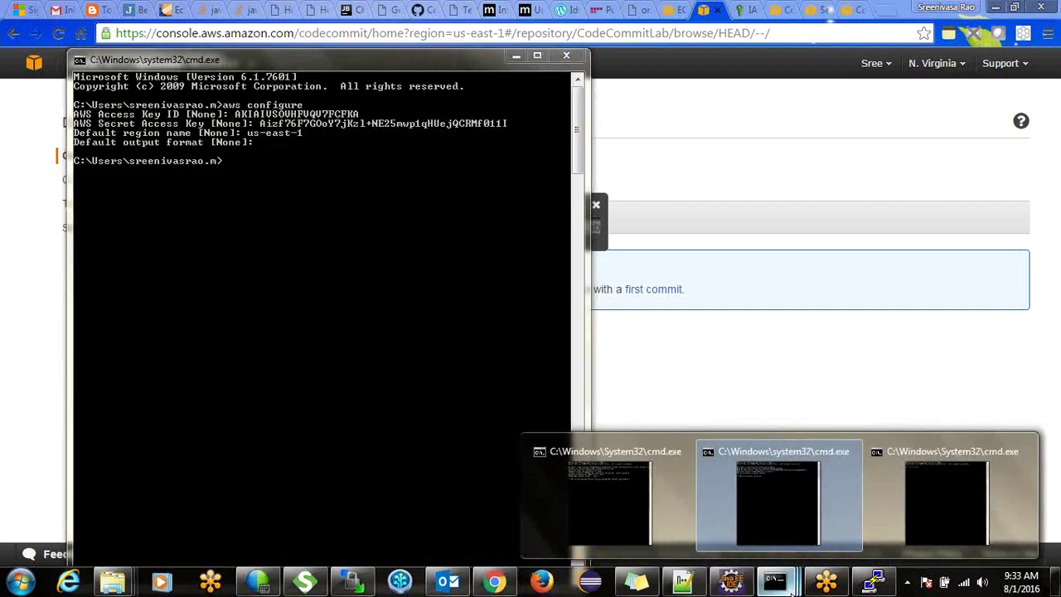
left_click(918, 501)
right_click(346, 137)
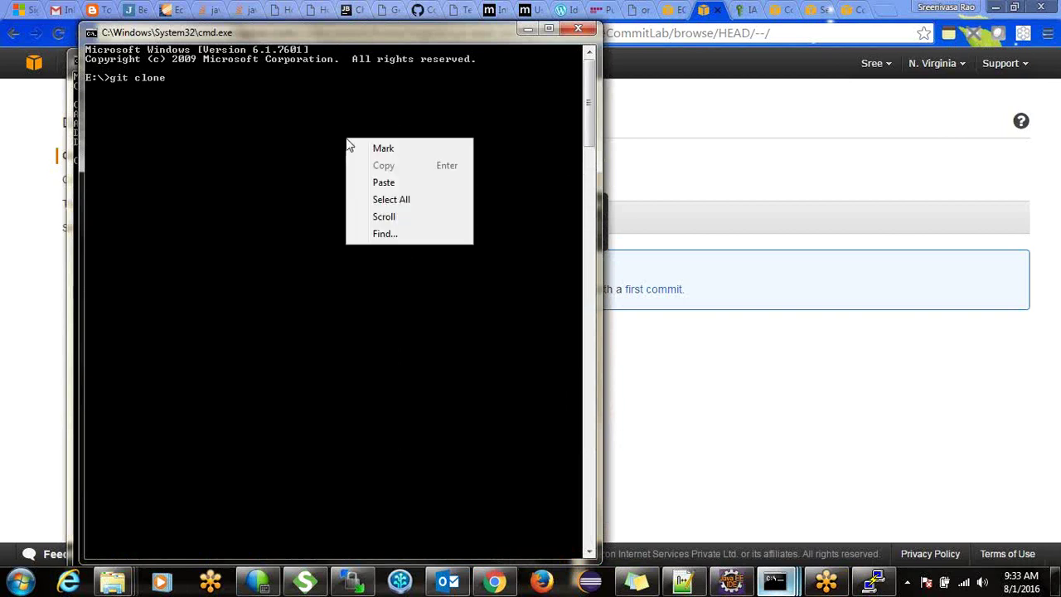
left_click(381, 180)
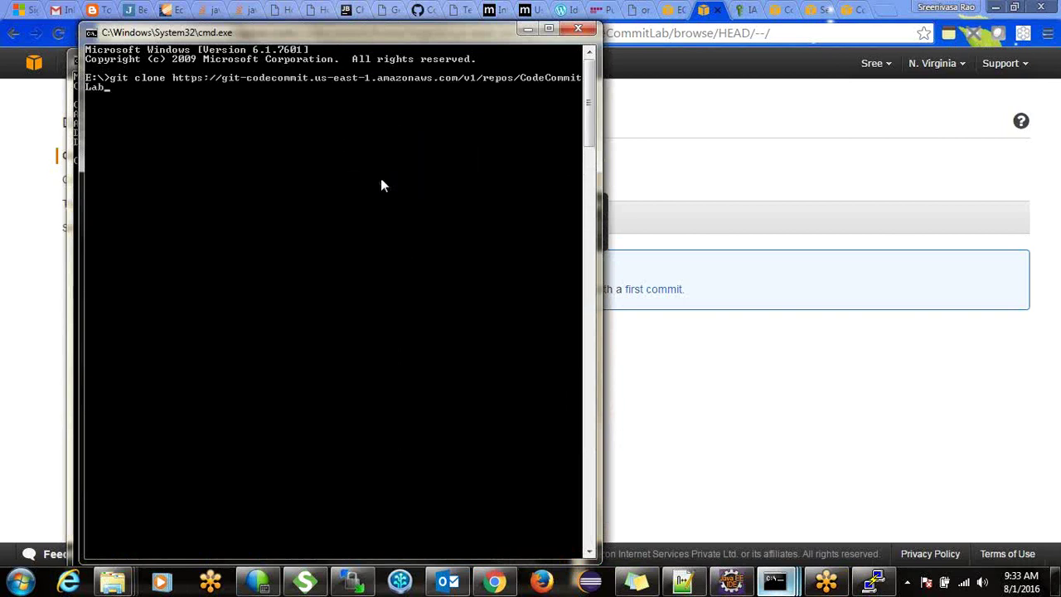
key("Return")
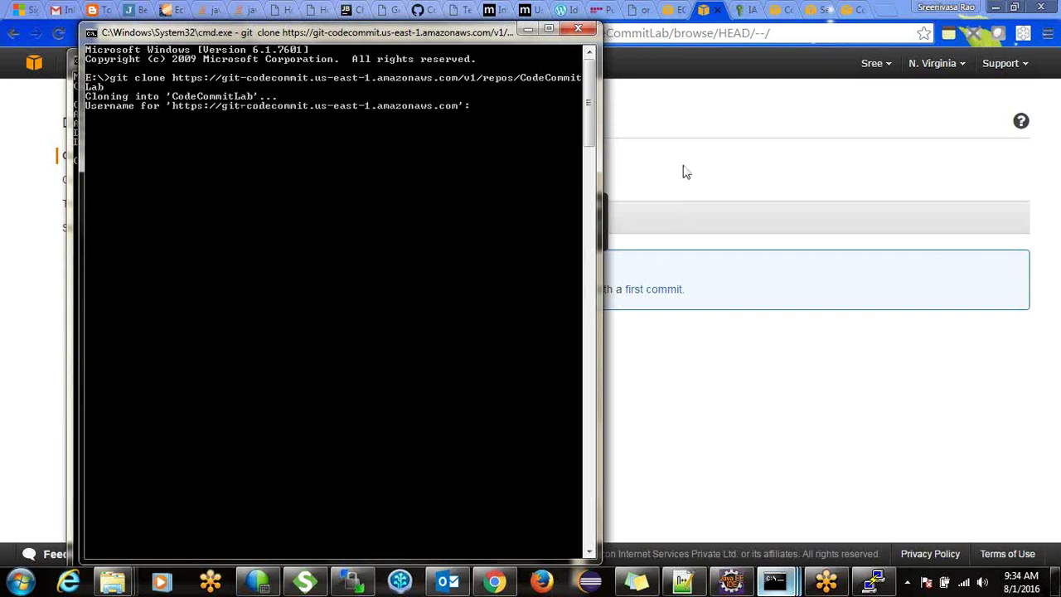
left_click(738, 11)
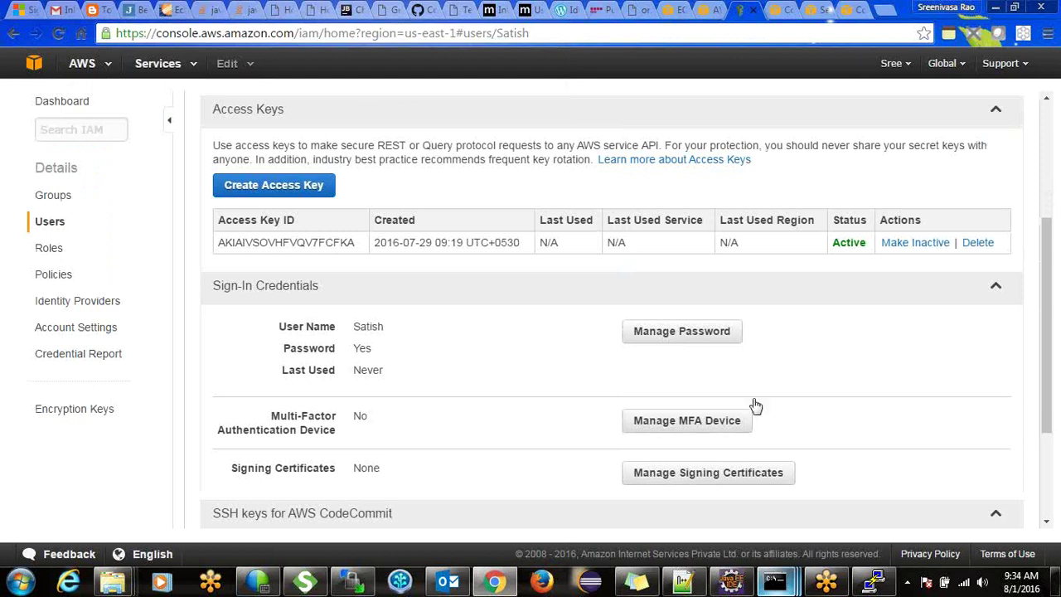
mouse_move(775, 583)
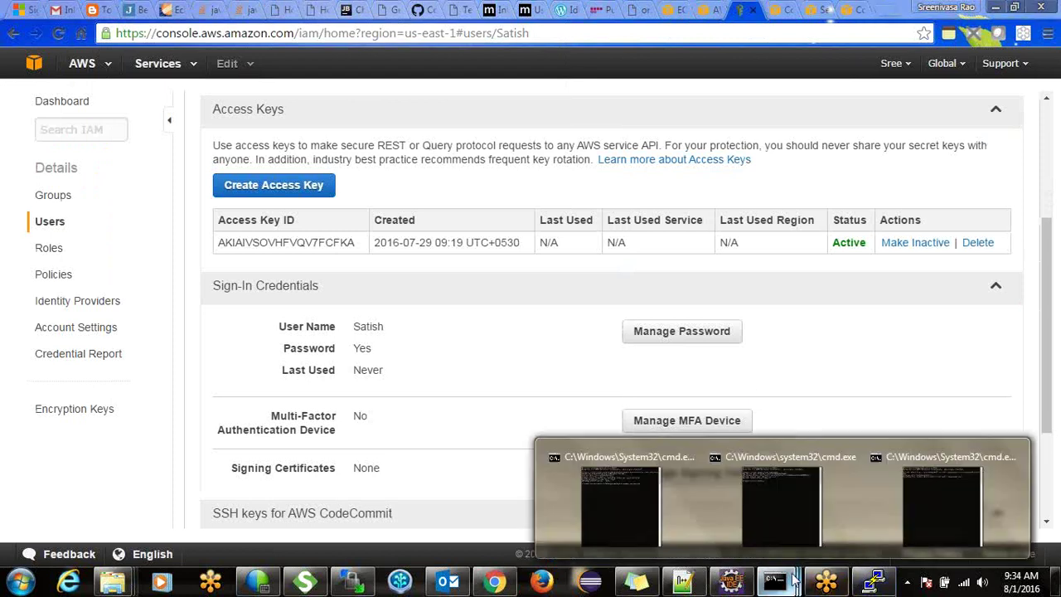
left_click(957, 486)
Enter the IAM user's sign-in name as the username, then rerun git clone after the 403 error
type("S")
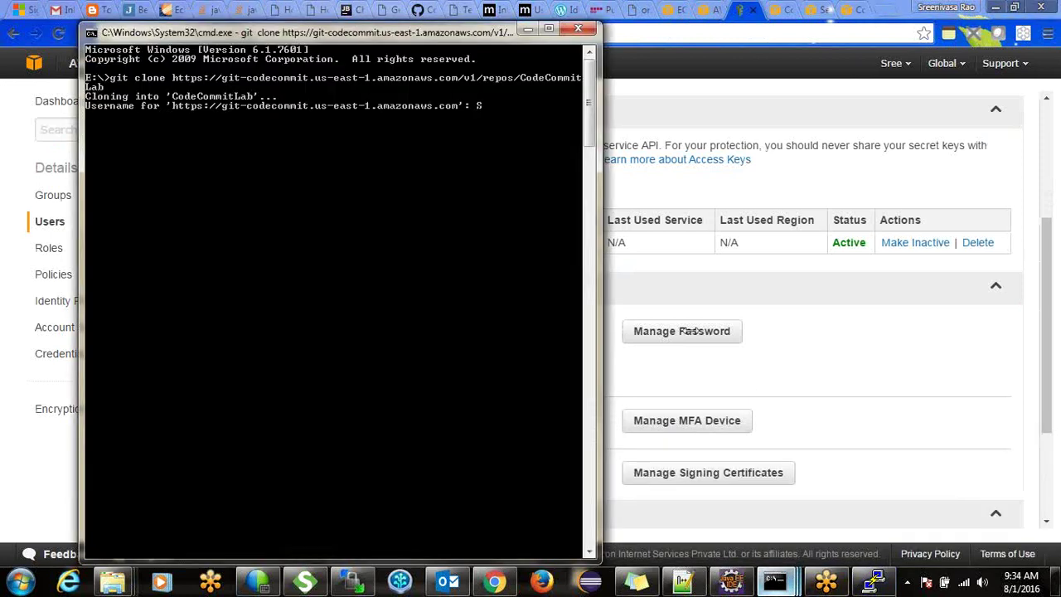
type("atish")
key("Return")
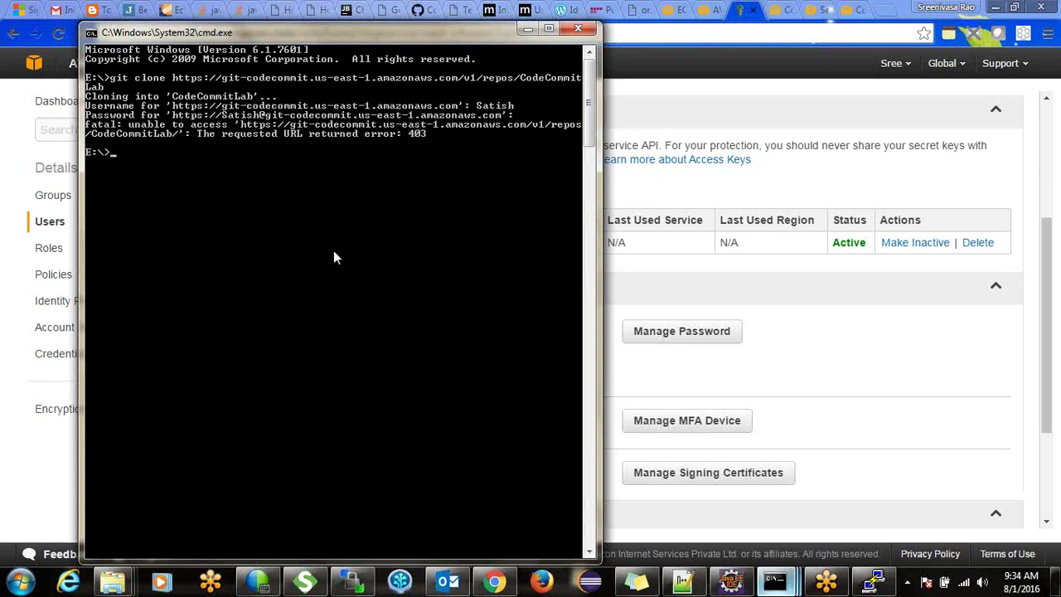
key("Up")
key("Return")
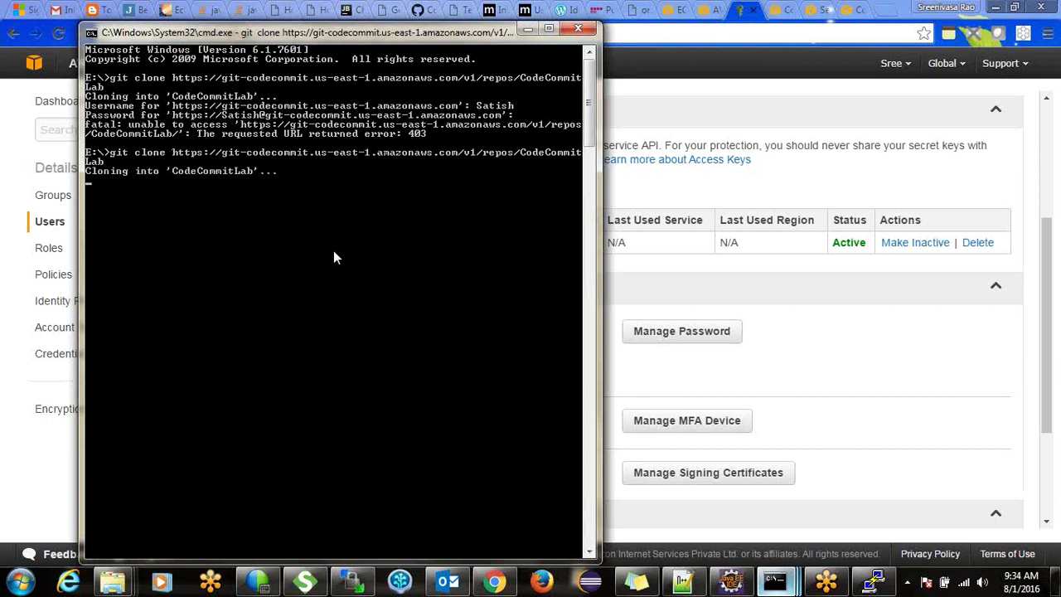
Copy the access key ID from credentials (1).csv and submit it as git's username
left_click(803, 364)
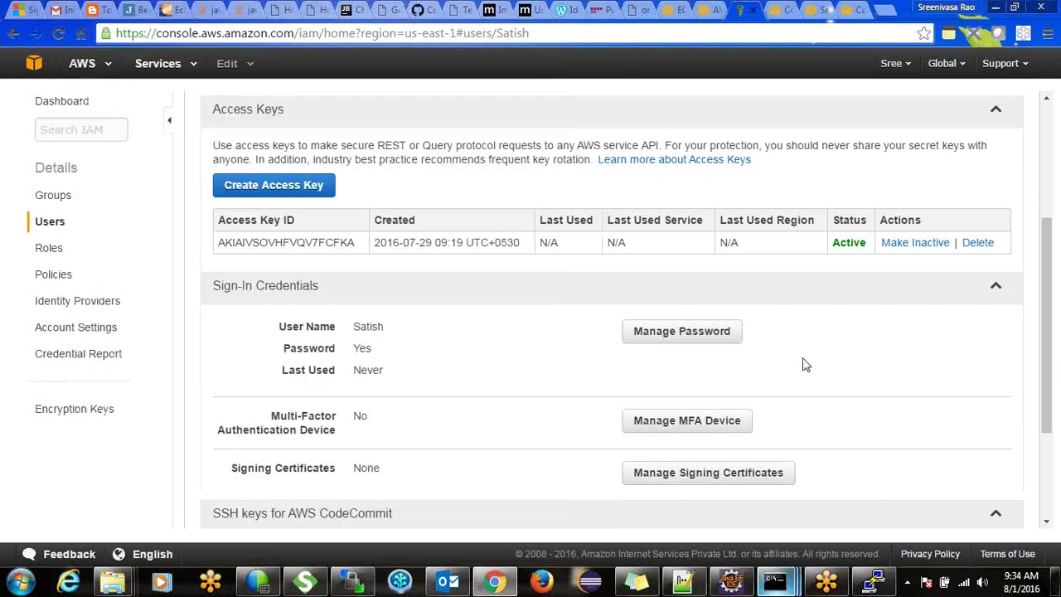
left_click(692, 580)
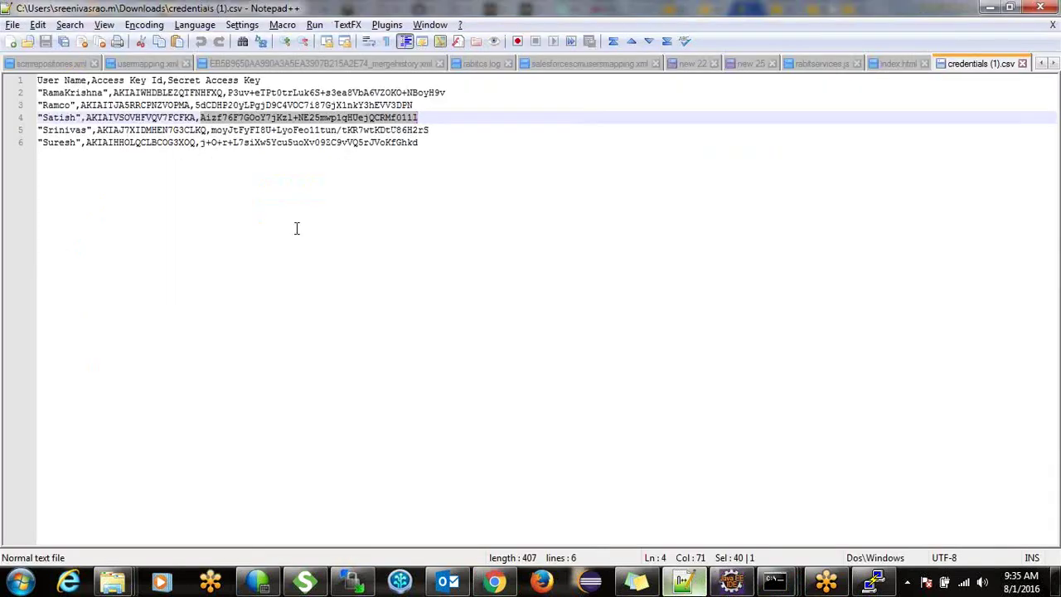
double_click(114, 118)
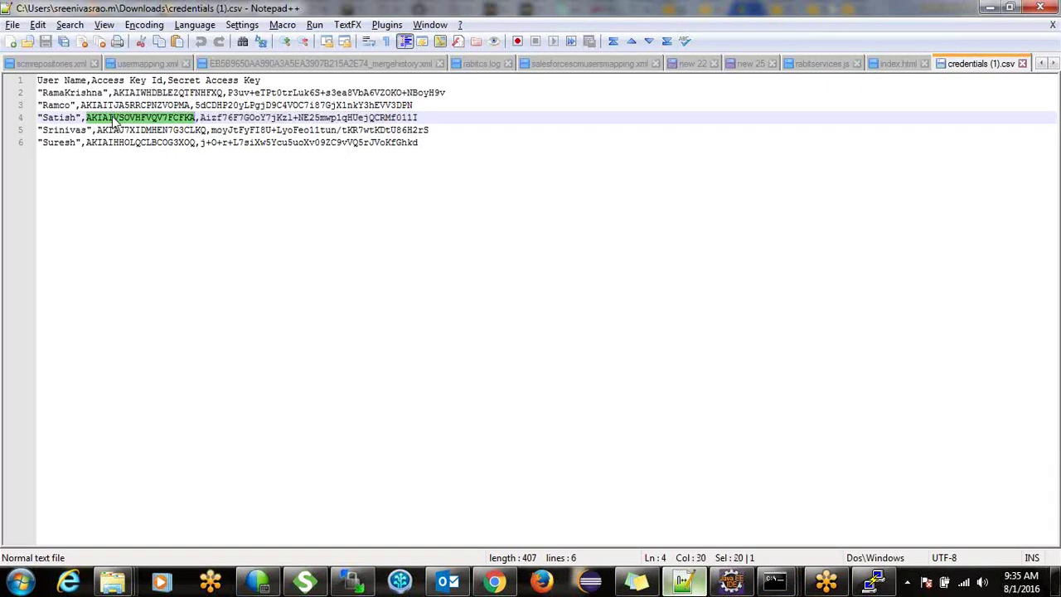
key("alt+Tab")
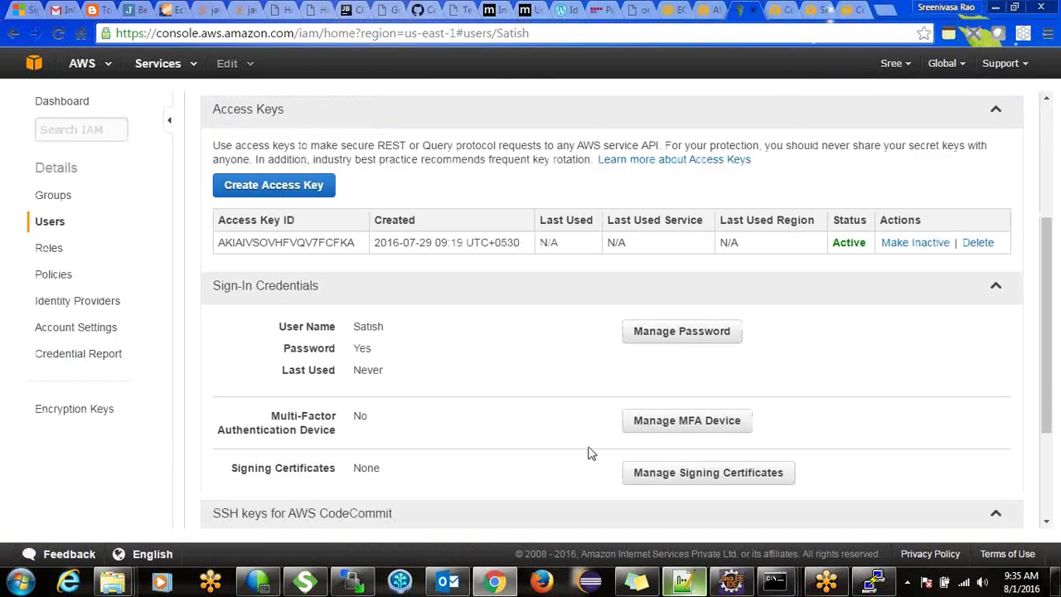
mouse_move(774, 581)
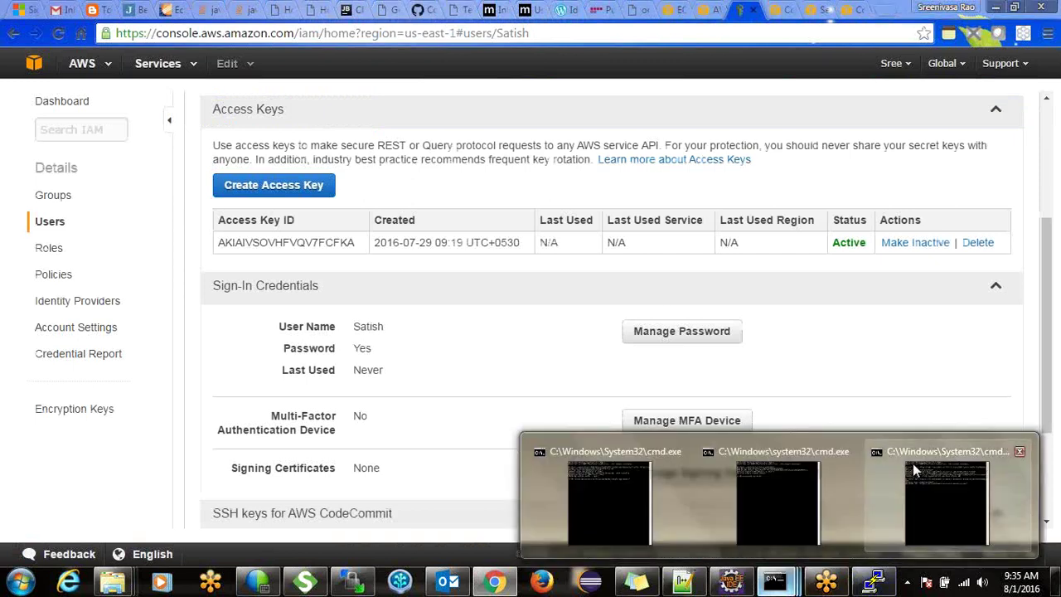
left_click(913, 463)
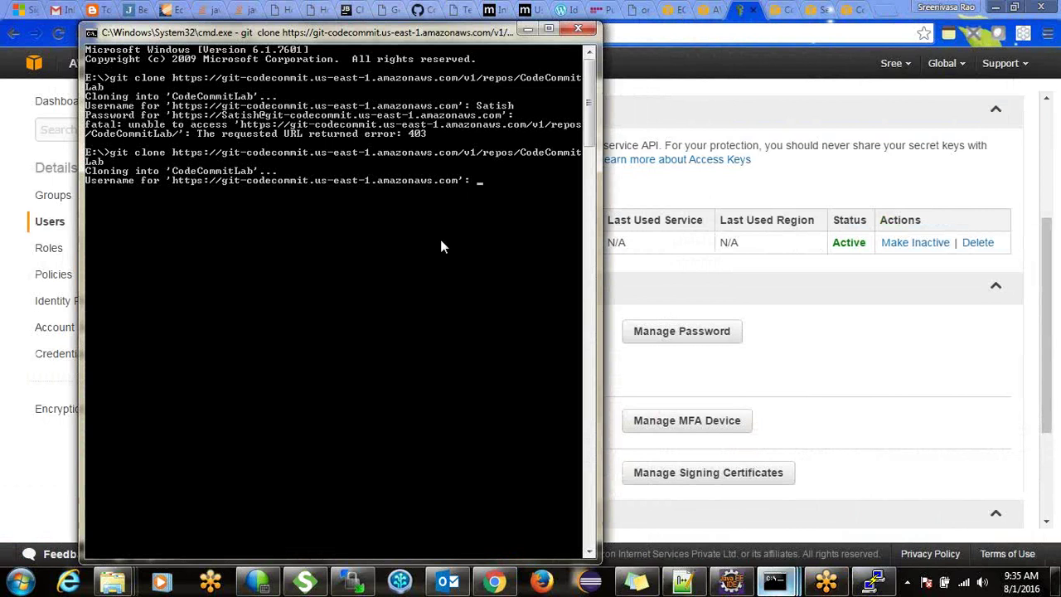
right_click(348, 37)
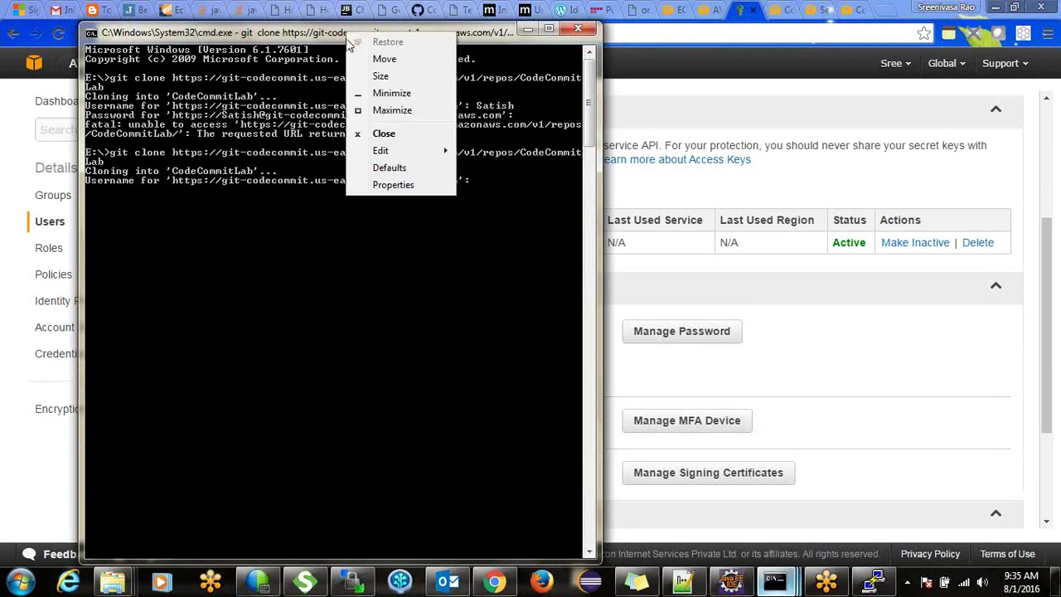
mouse_move(440, 151)
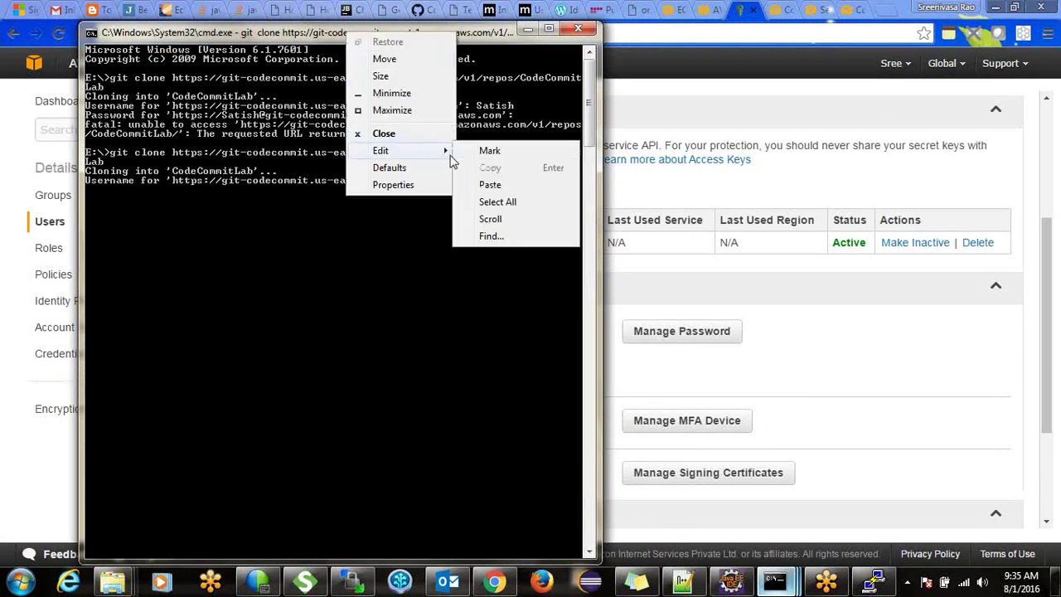
left_click(486, 185)
key("Return")
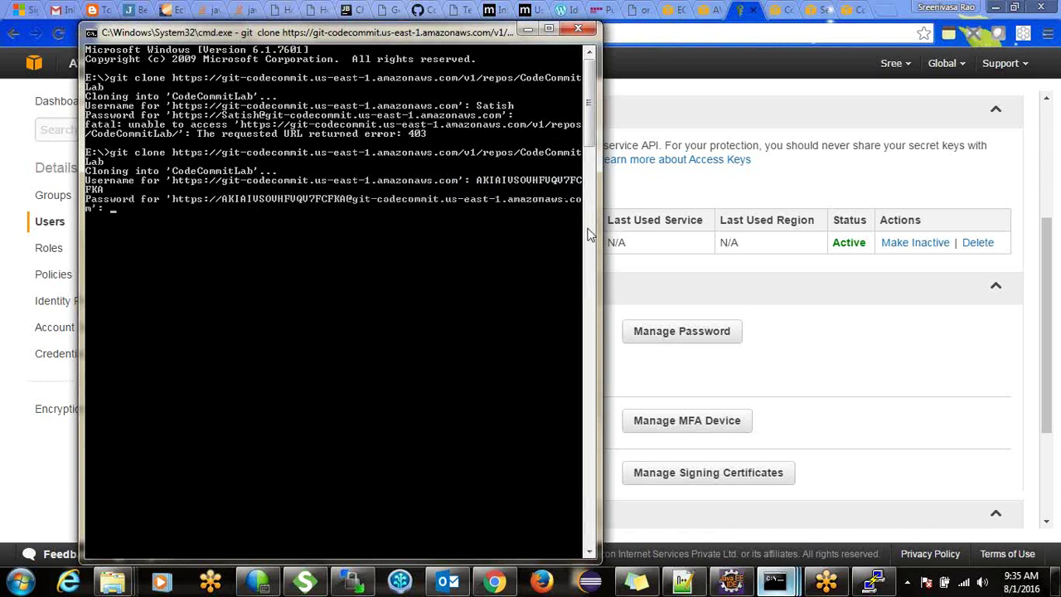
Select the secret access key in credentials (1).csv for the password prompt
left_click(682, 582)
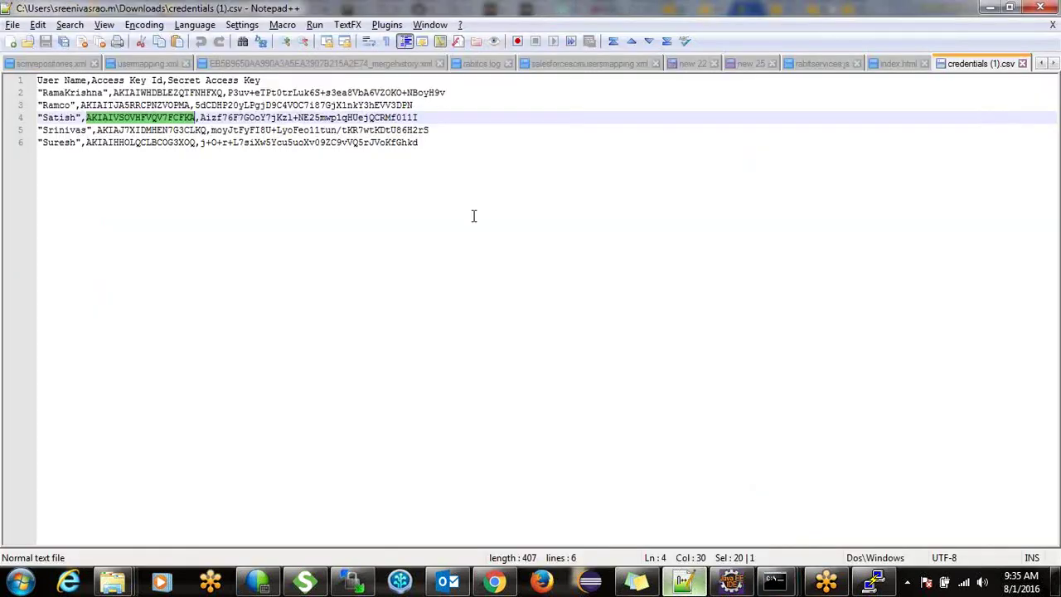
left_click(199, 119)
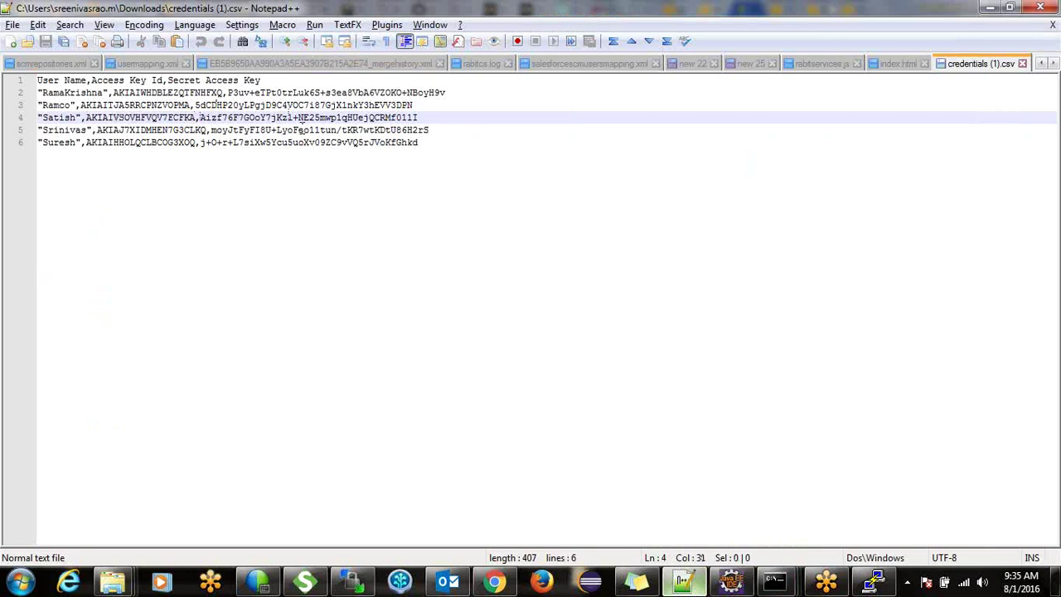
left_click(422, 117, "shift")
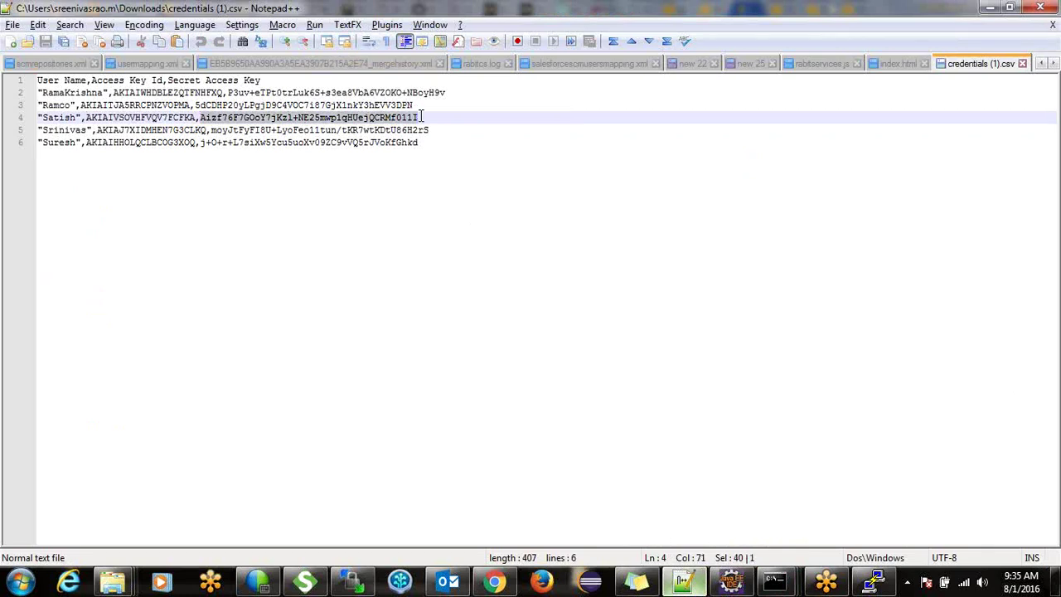
mouse_move(775, 582)
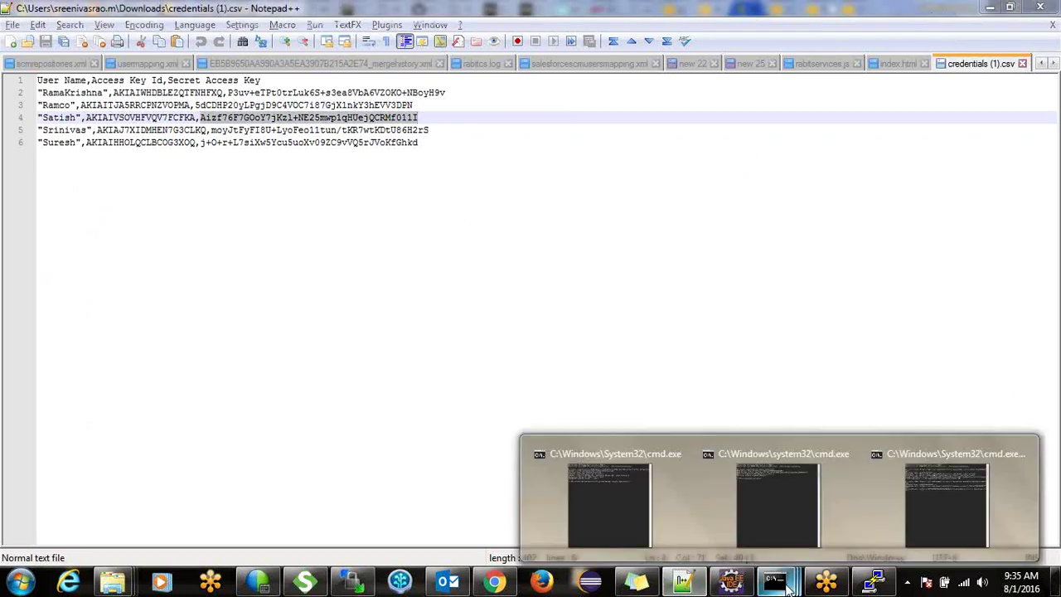
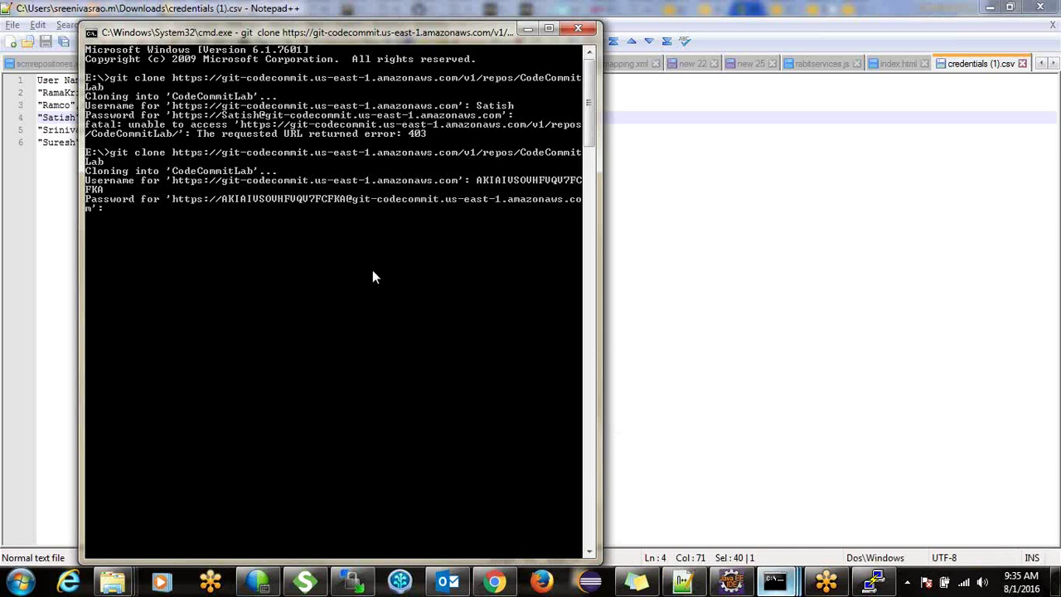
Paste the secret access key as the password for the second clone; it fails with 403 again
right_click(312, 37)
mouse_move(396, 158)
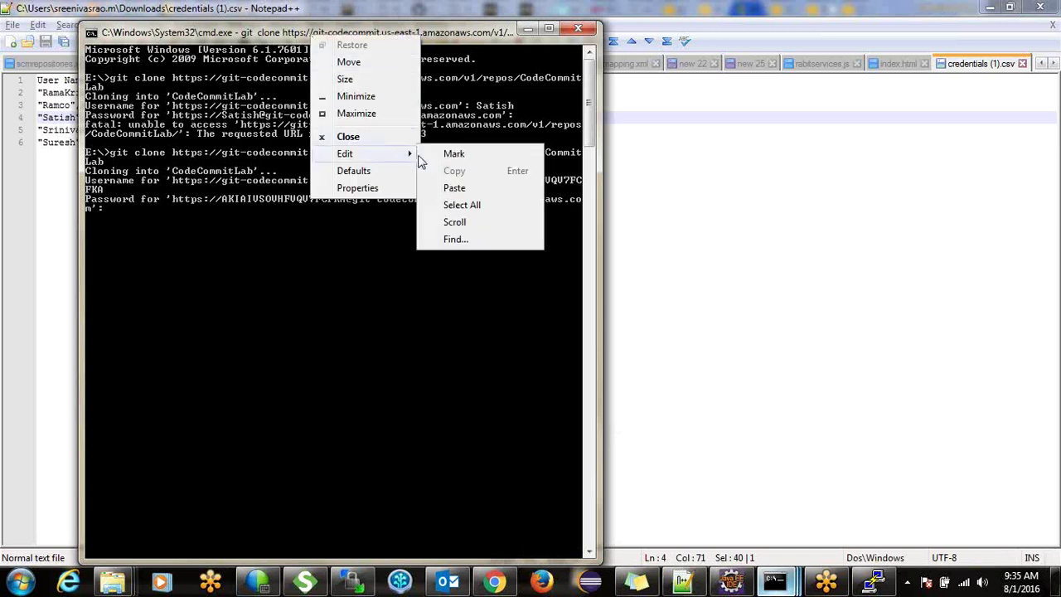
left_click(457, 189)
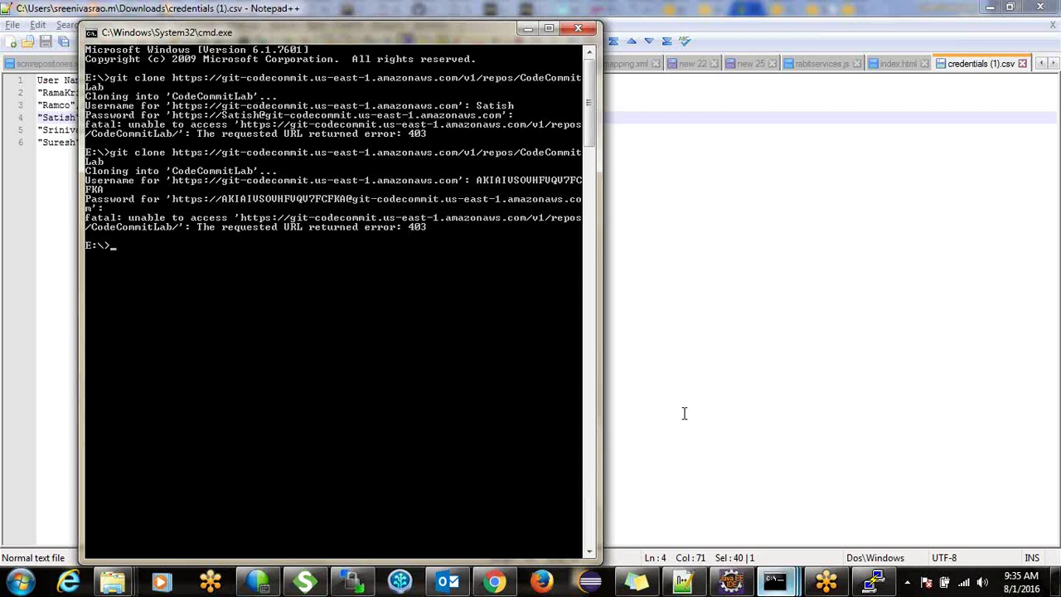
left_click(729, 580)
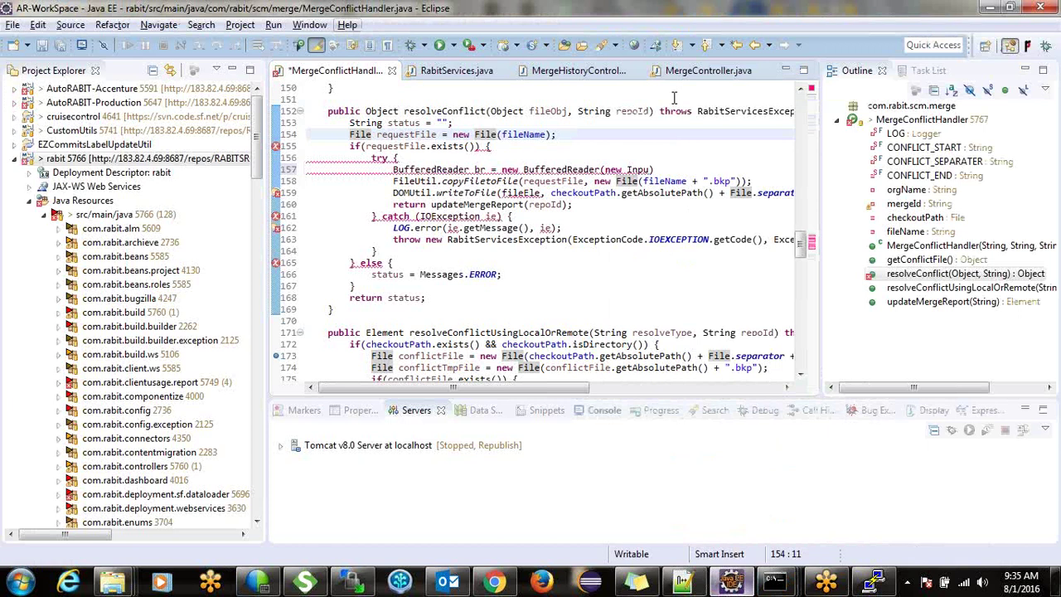
Open AWSCodeCommitHttpCredentials.java from the com.rabit.util package
left_click(696, 73)
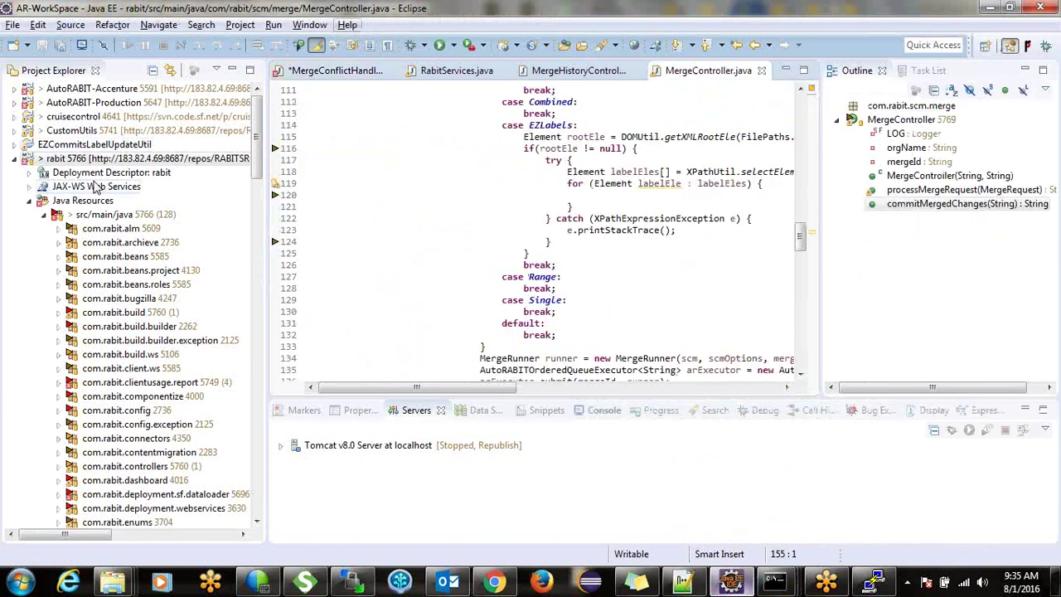
left_click_drag(256, 148, 257, 474)
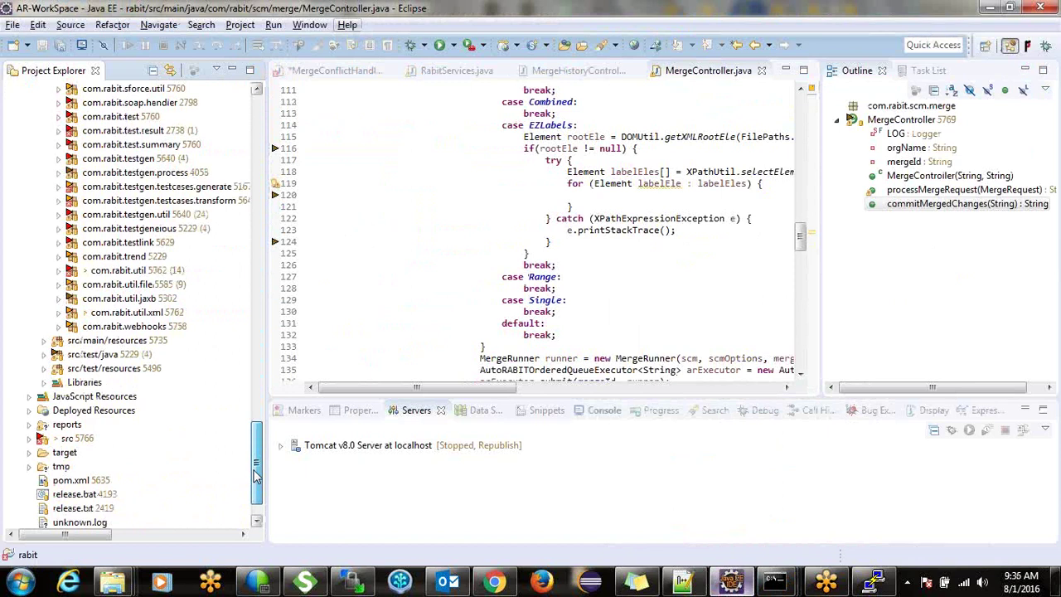
left_click(59, 270)
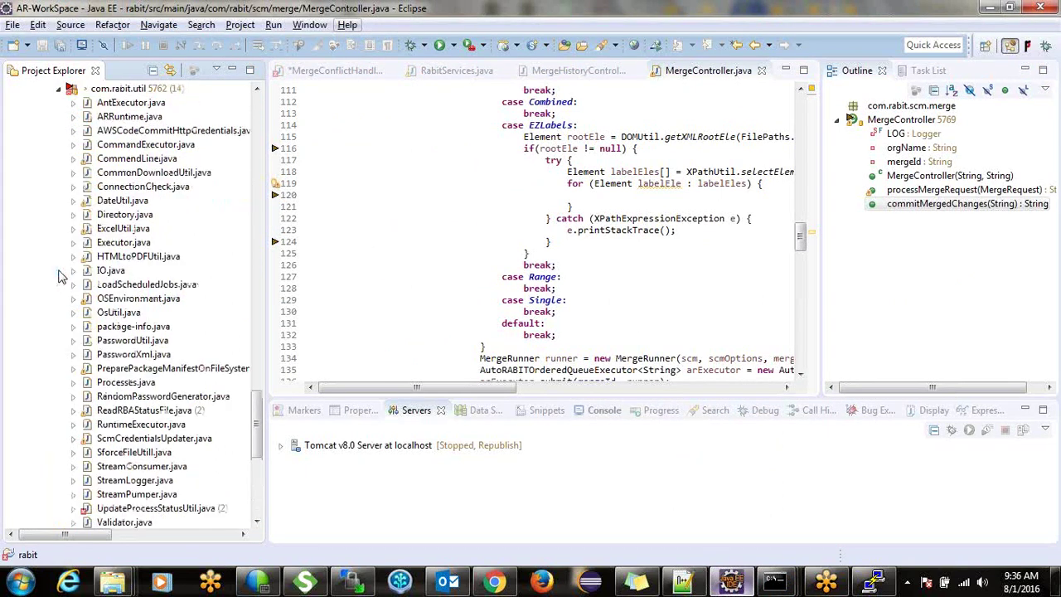
double_click(161, 130)
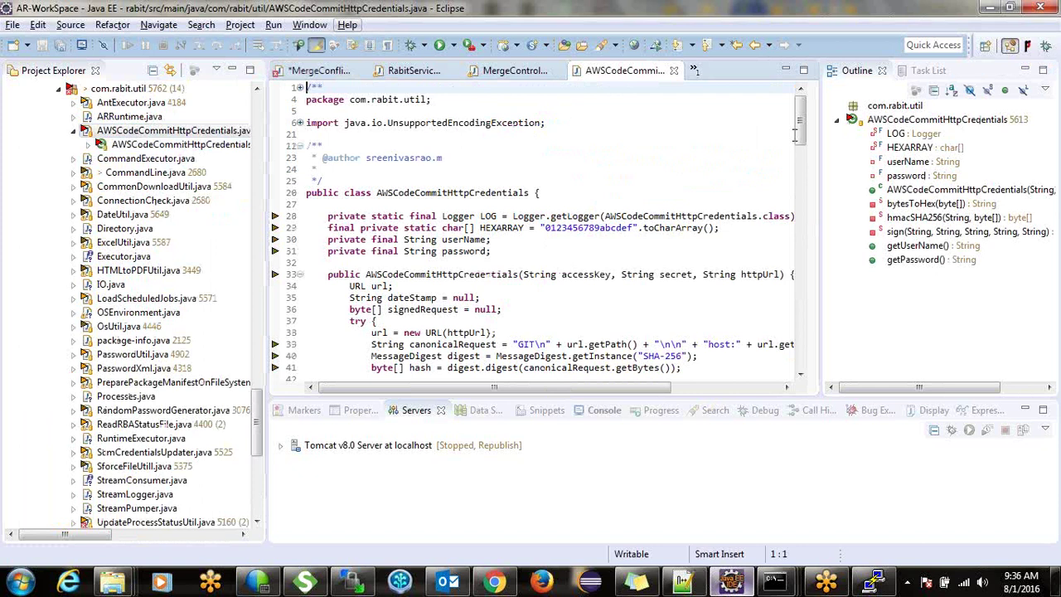
Uncomment the block-commented main method with Ctrl+Shift+\
left_click_drag(802, 129, 802, 316)
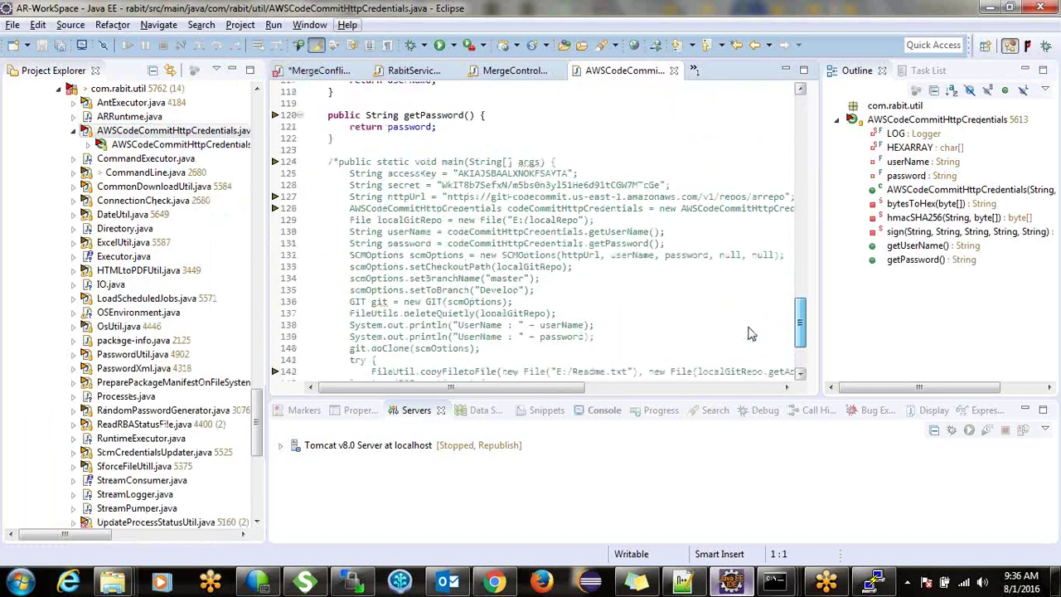
left_click(329, 162)
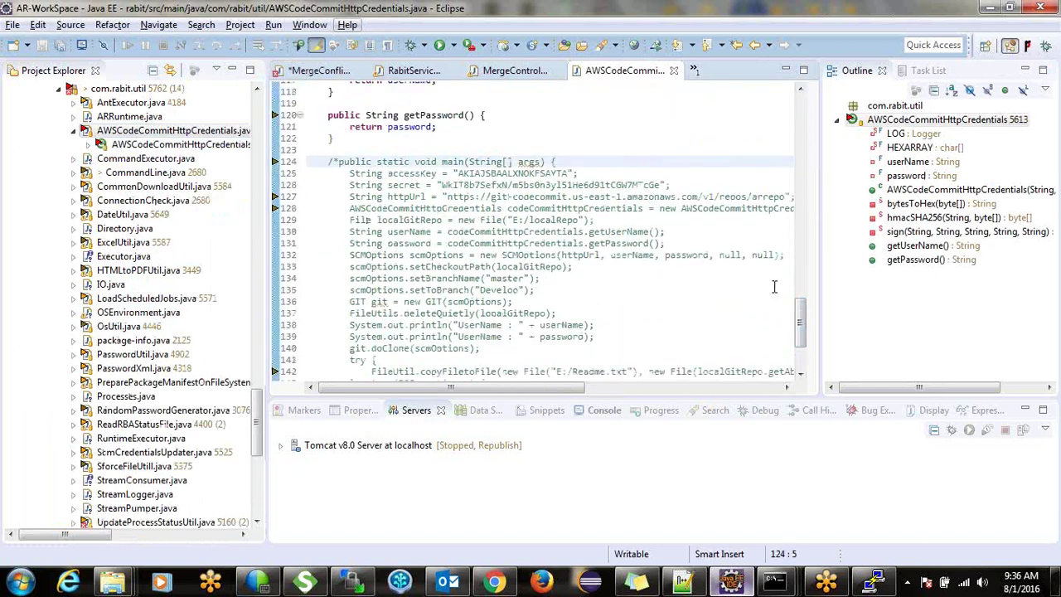
scroll(800, 321, "down", 3)
left_click(346, 340, "shift")
key("ctrl+shift+backslash")
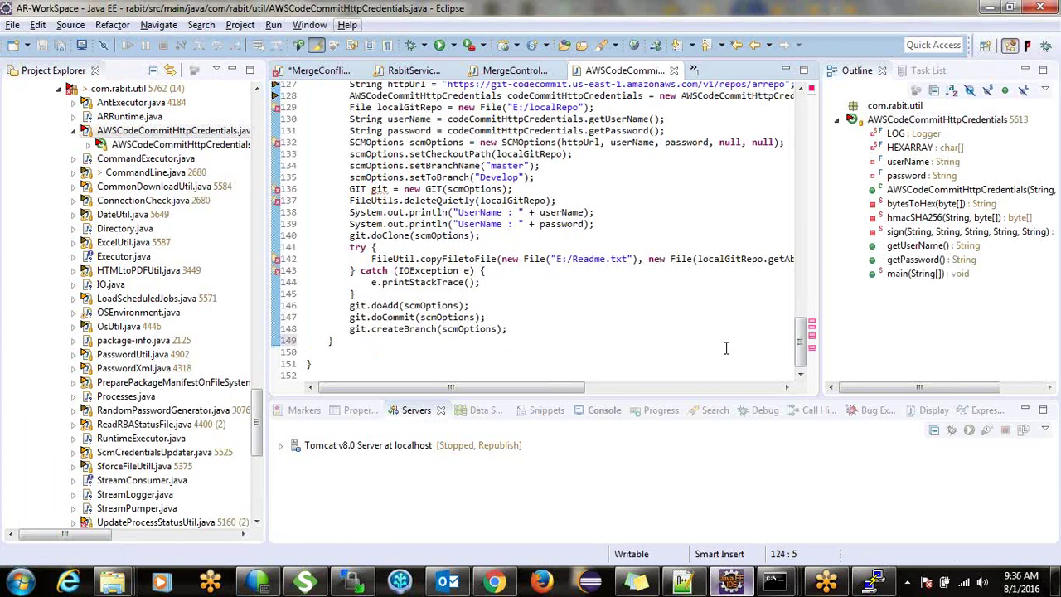
left_click(510, 330)
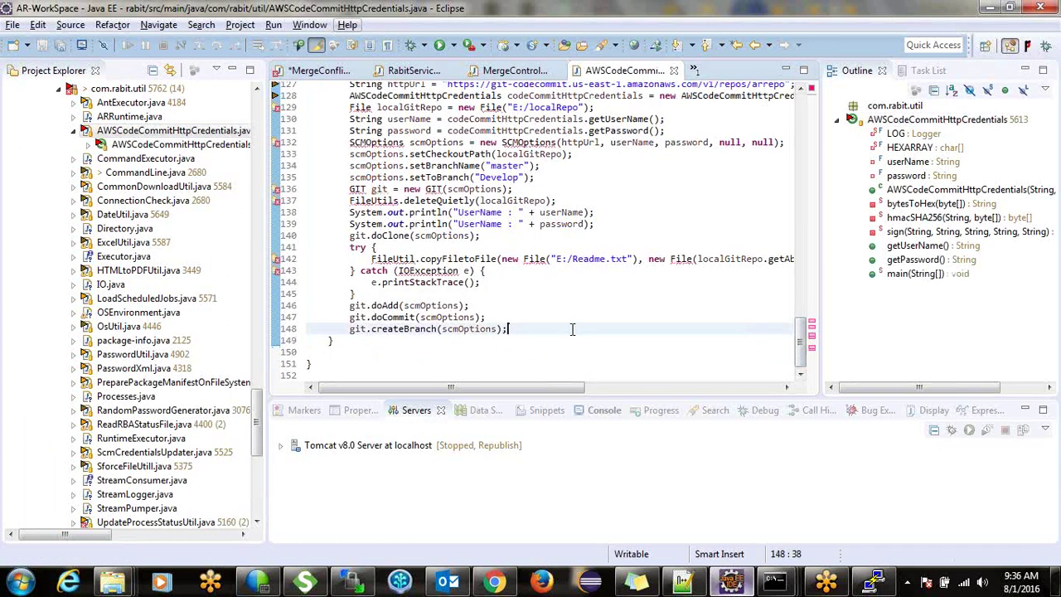
scroll(802, 347, "up", 1)
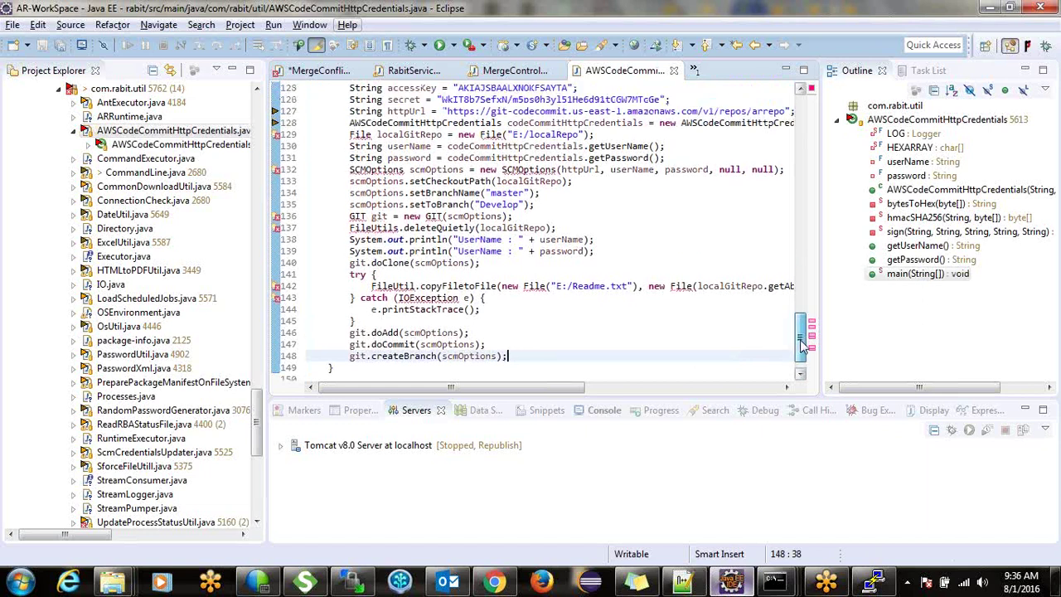
scroll(801, 346, "up", 2)
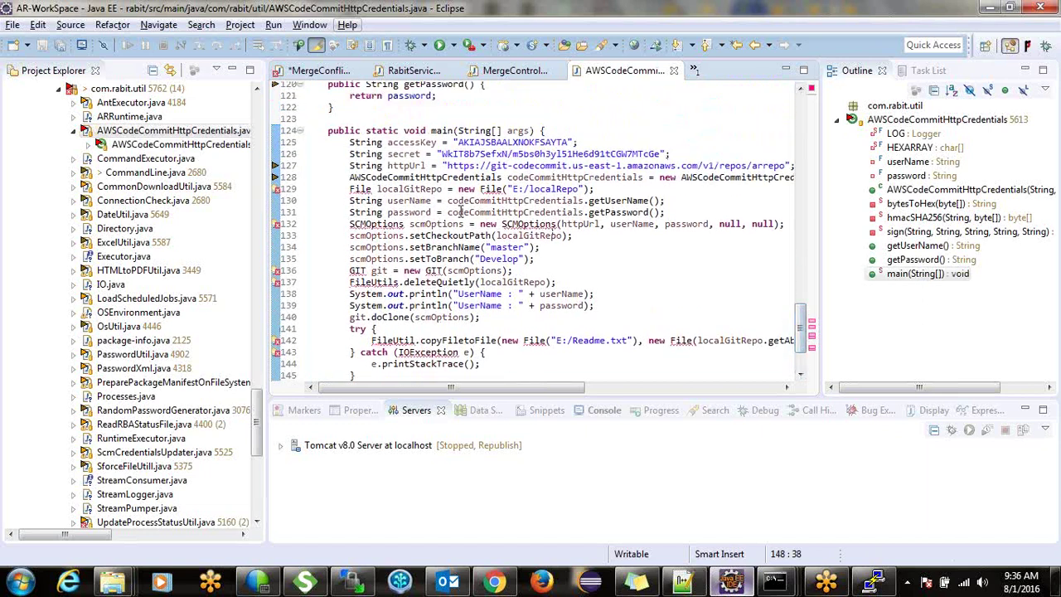
Undo an over-broad block comment and comment out only the localGitRepo line 129 with //
left_click_drag(346, 189, 580, 379)
key("ctrl+shift+slash")
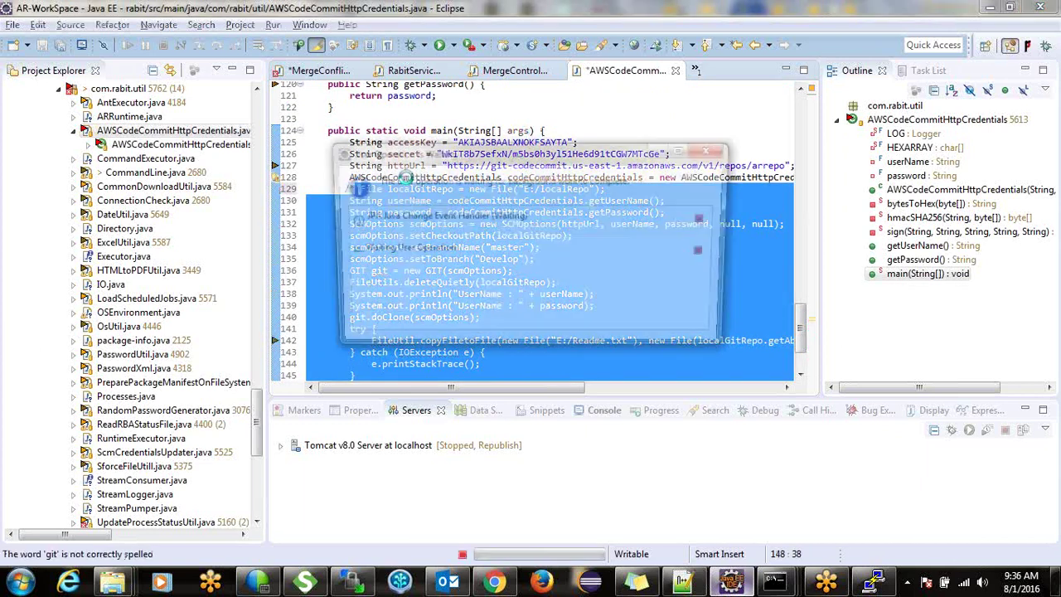
key("ctrl+s")
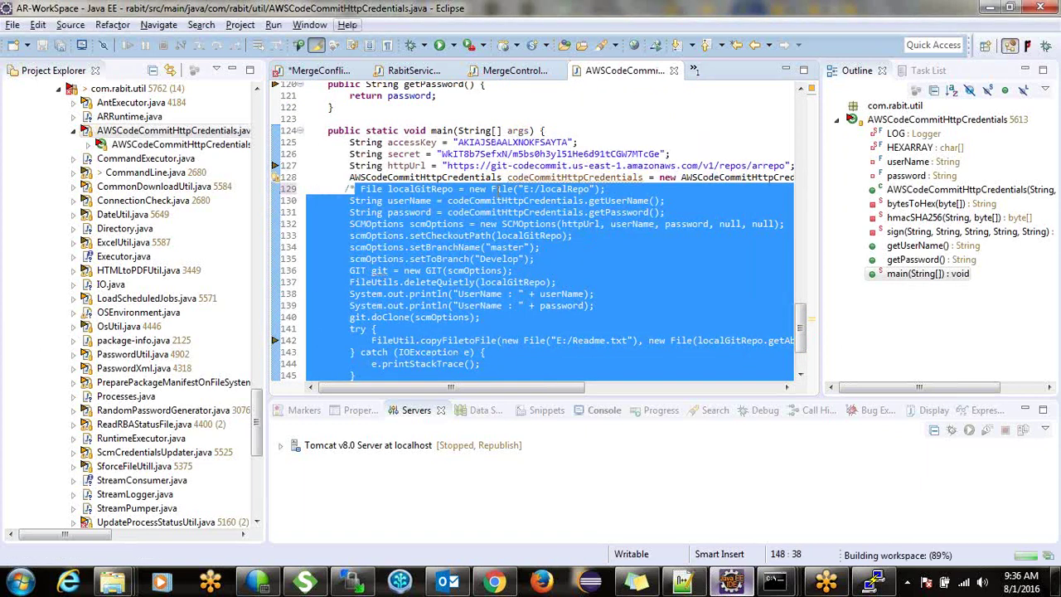
left_click(355, 199)
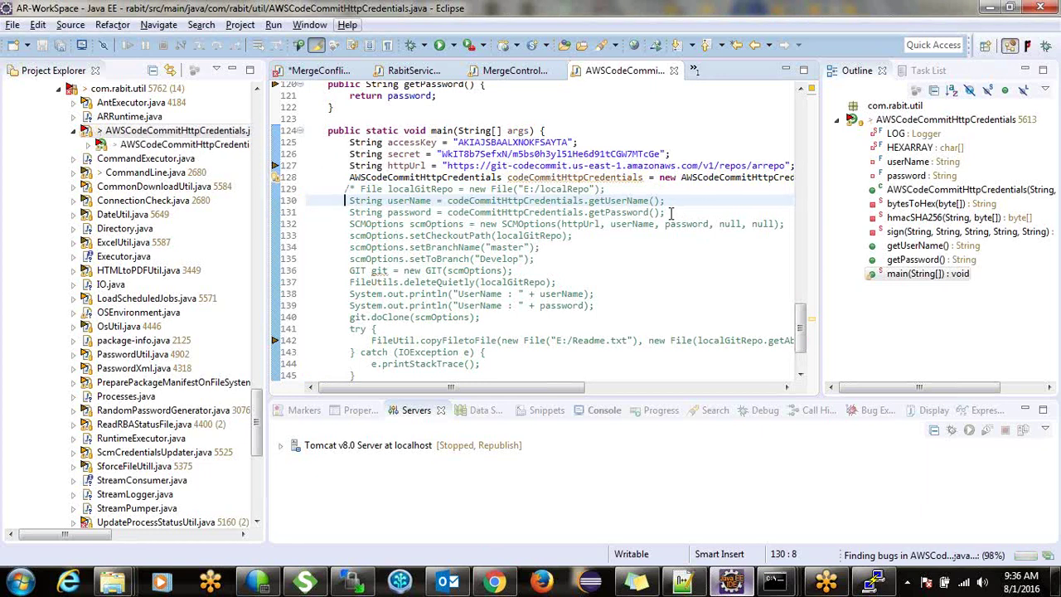
key("ctrl+z")
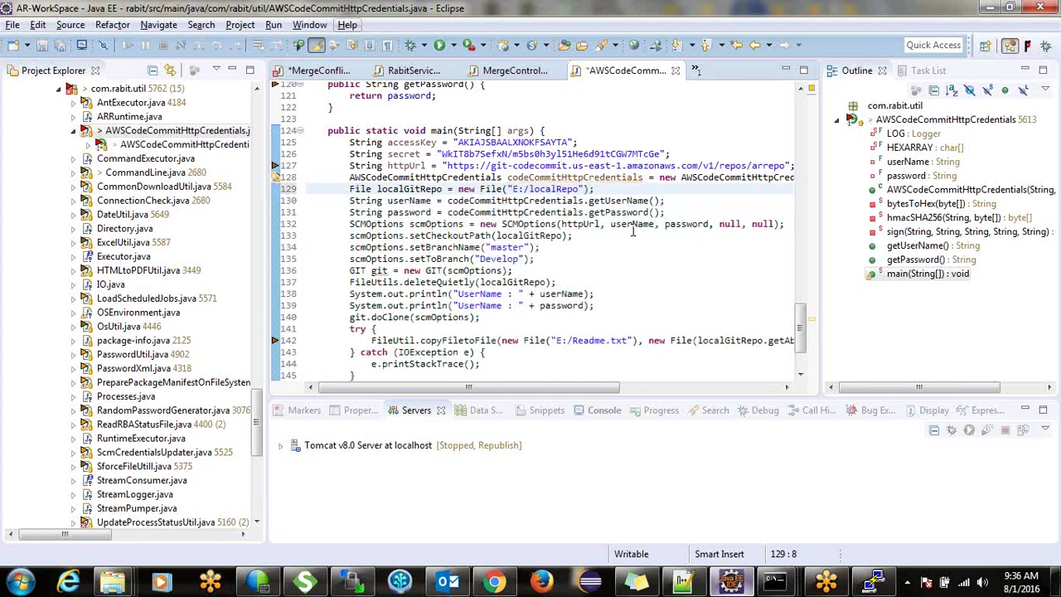
type("//")
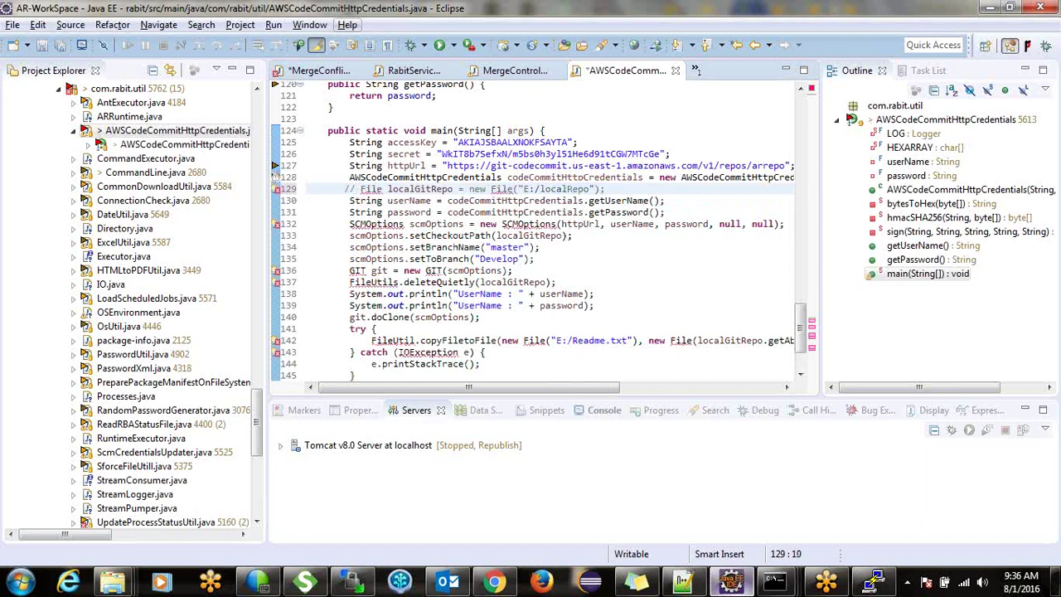
Block-comment the SCMOptions lines 132–137 and doClone–createBranch lines 140–148, then save
left_click(349, 224)
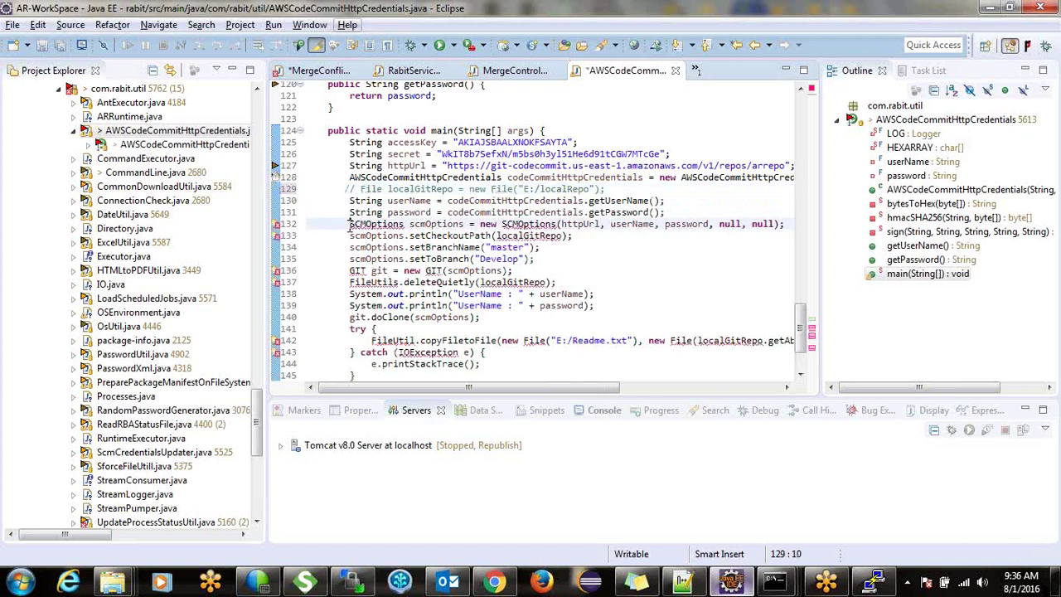
left_click(535, 260, "shift")
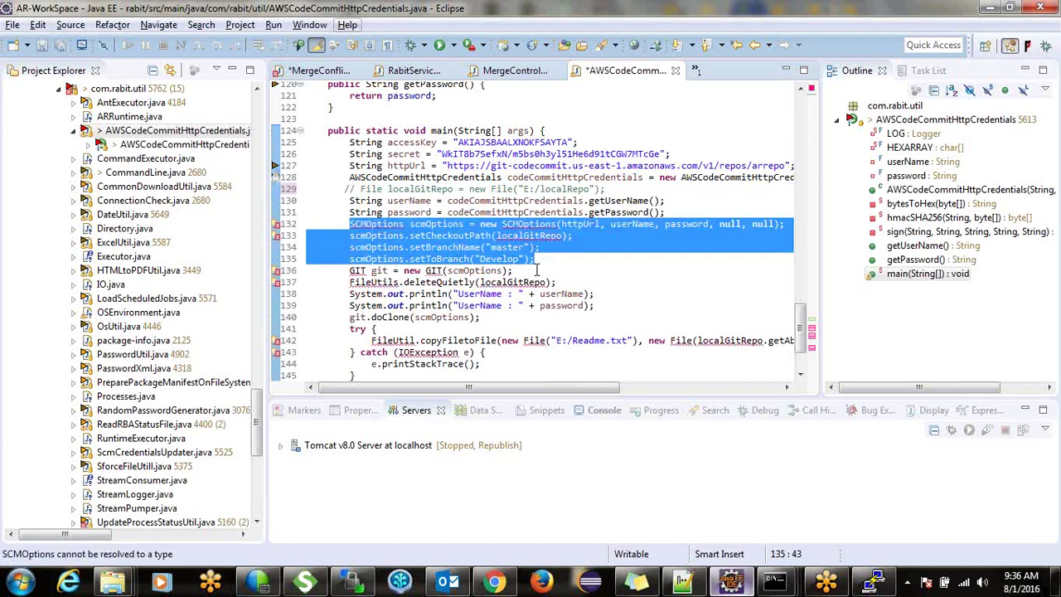
left_click(562, 286, "shift")
key("ctrl+shift+slash")
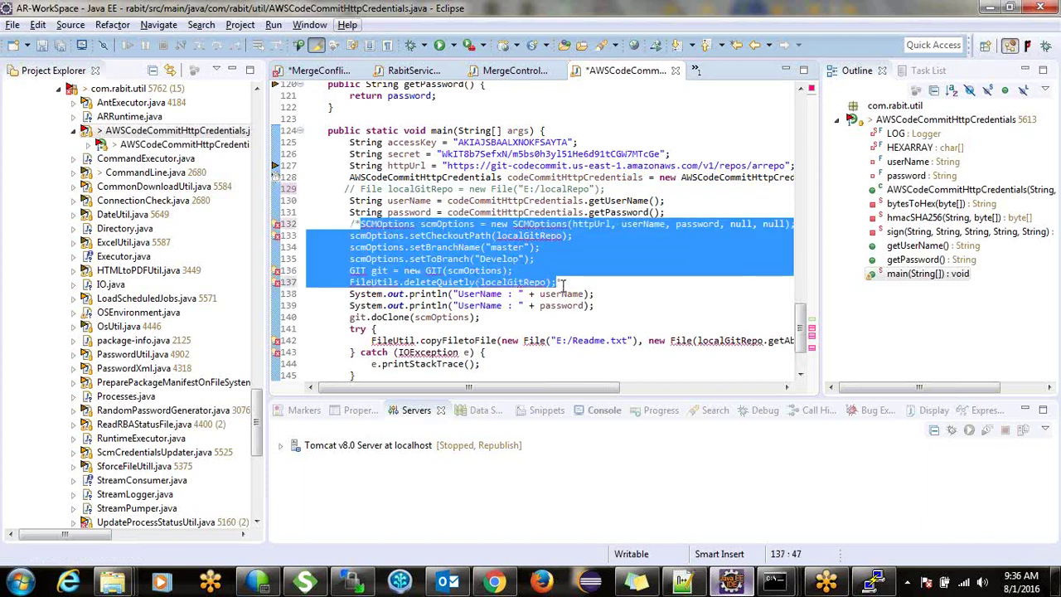
left_click(345, 317)
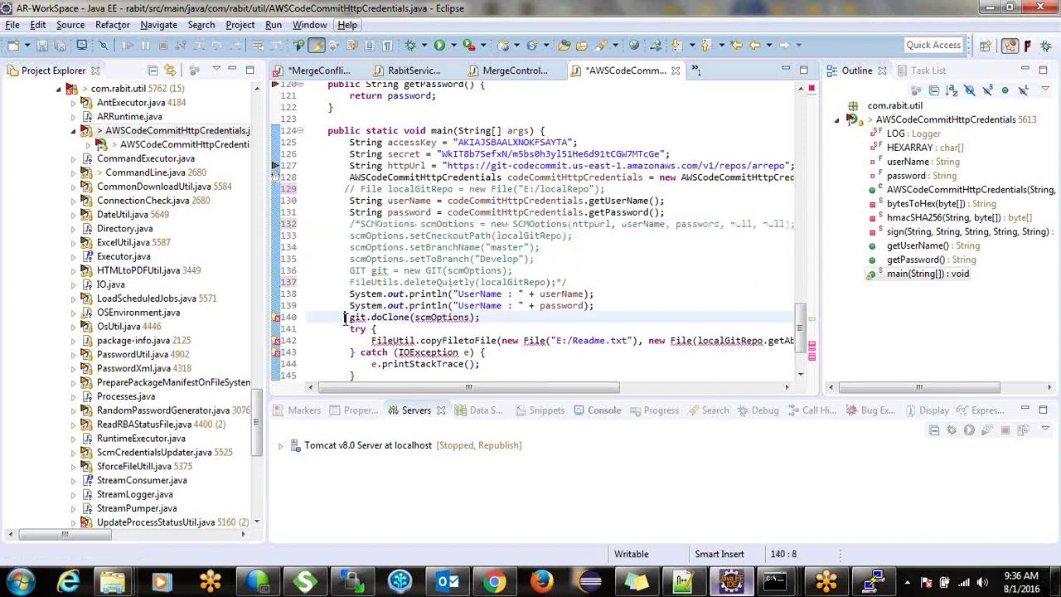
left_click_drag(798, 343, 800, 369)
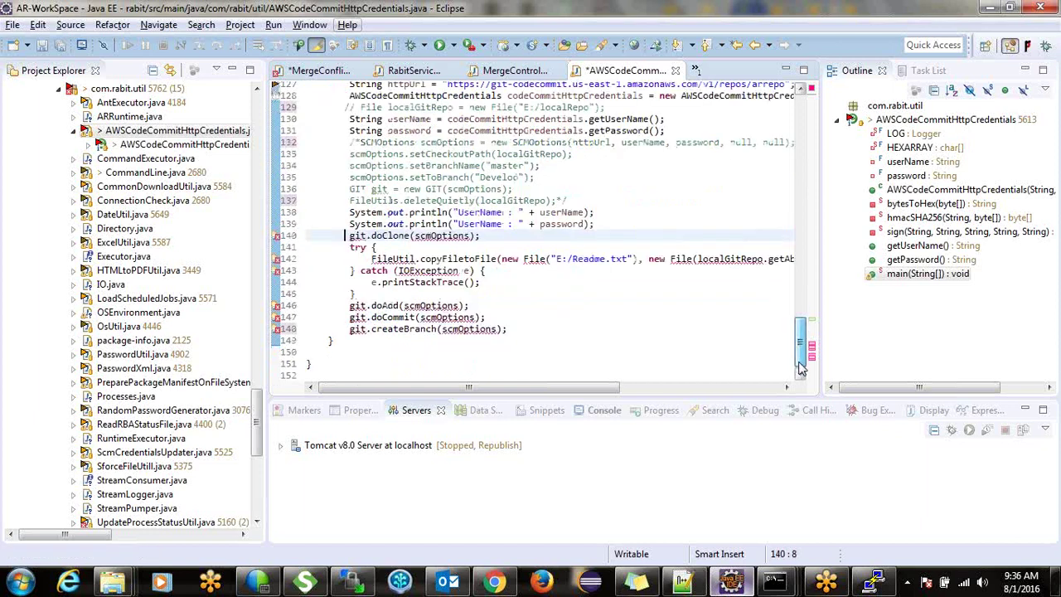
left_click(514, 329, "shift")
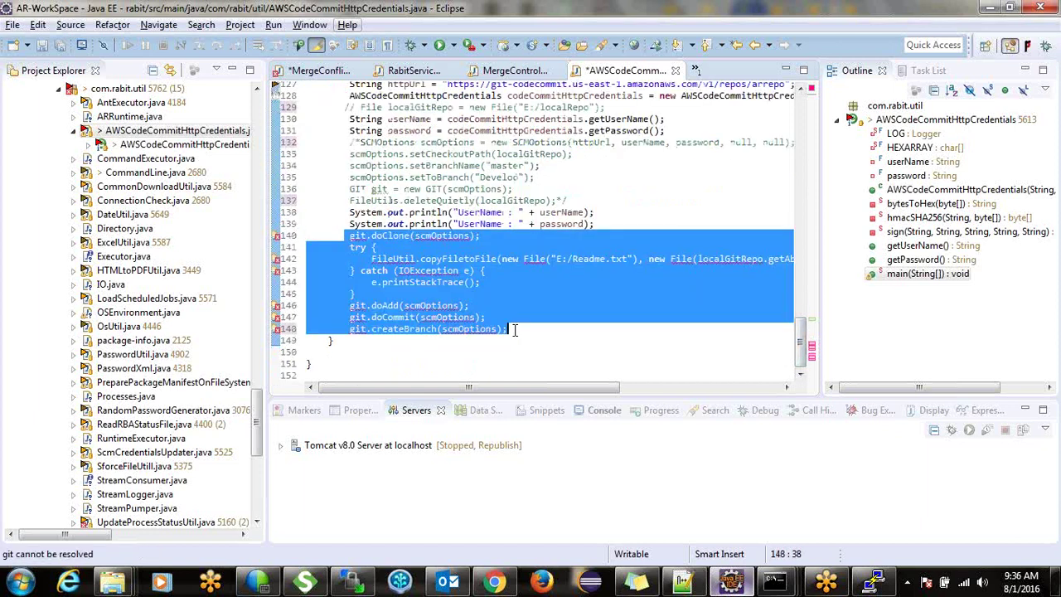
key("ctrl+shift+slash")
key("ctrl+s")
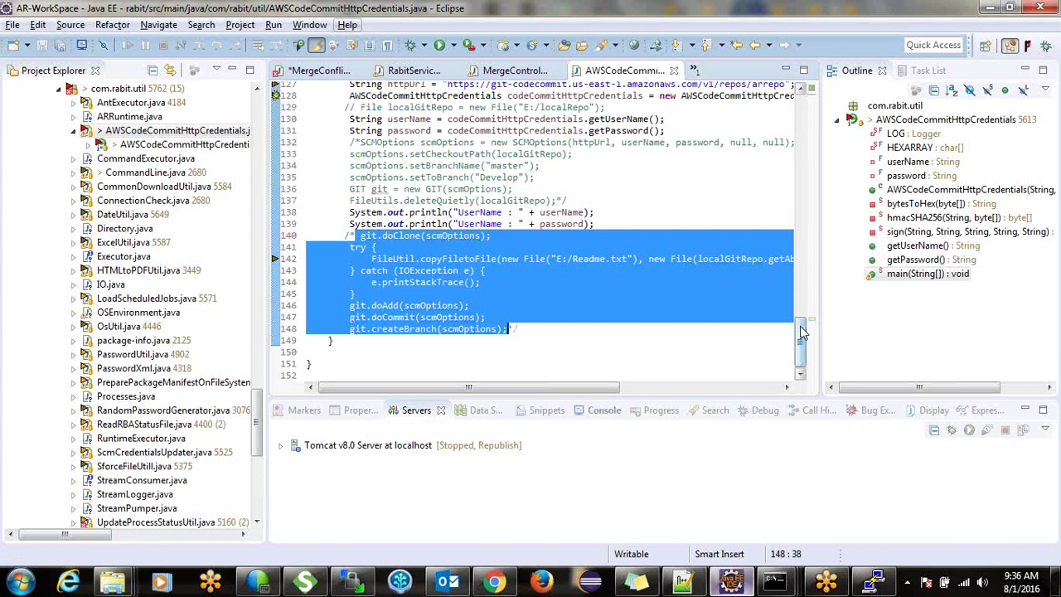
scroll(800, 331, "up", 4)
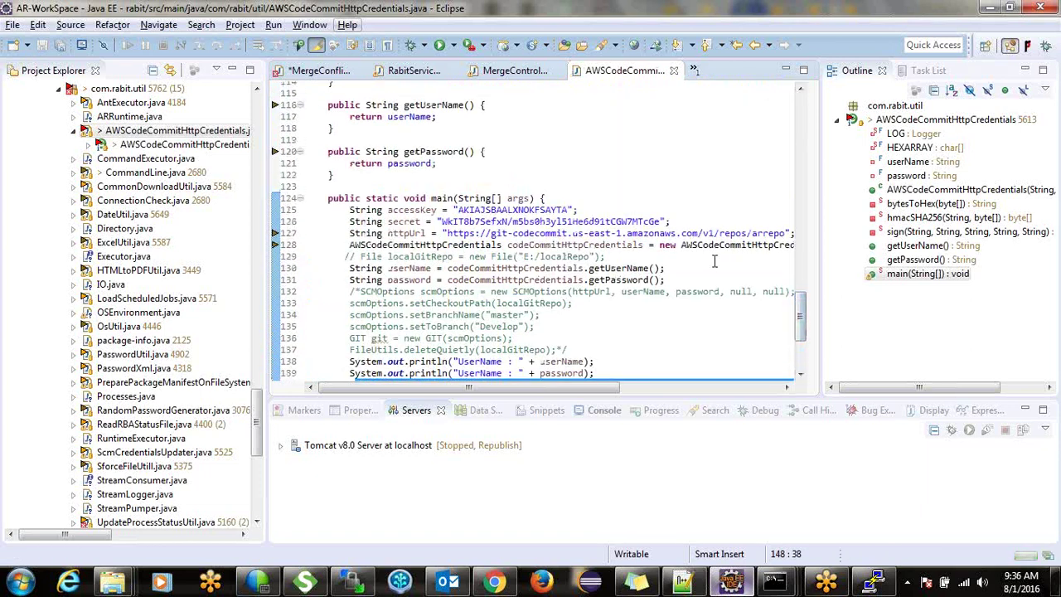
Replace the accessKey string with the IAM user's access key ID from the credentials file
left_click_drag(457, 210, 570, 210)
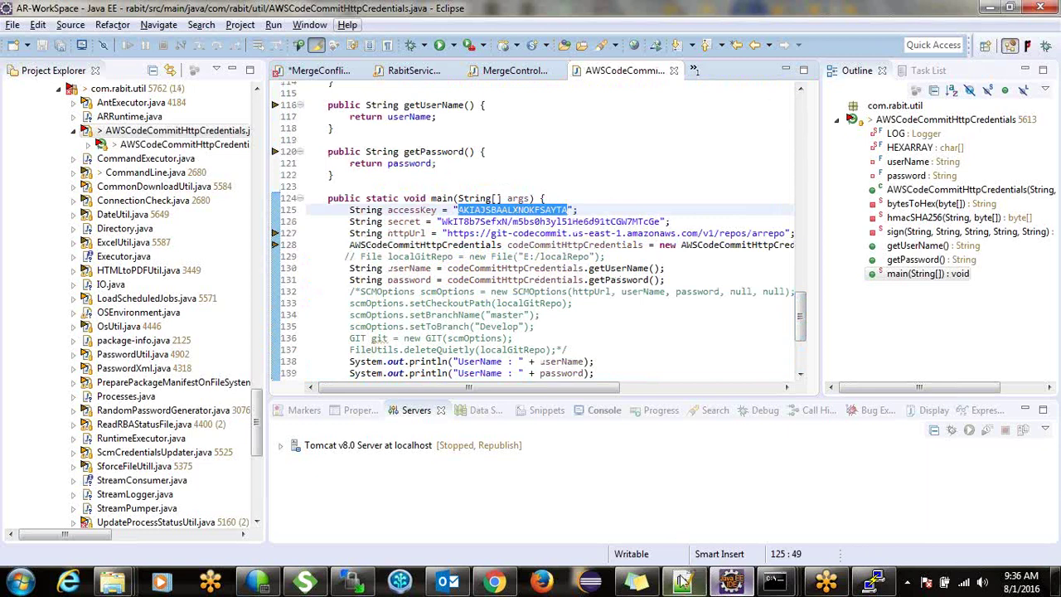
left_click(681, 580)
double_click(158, 118)
key("ctrl+c")
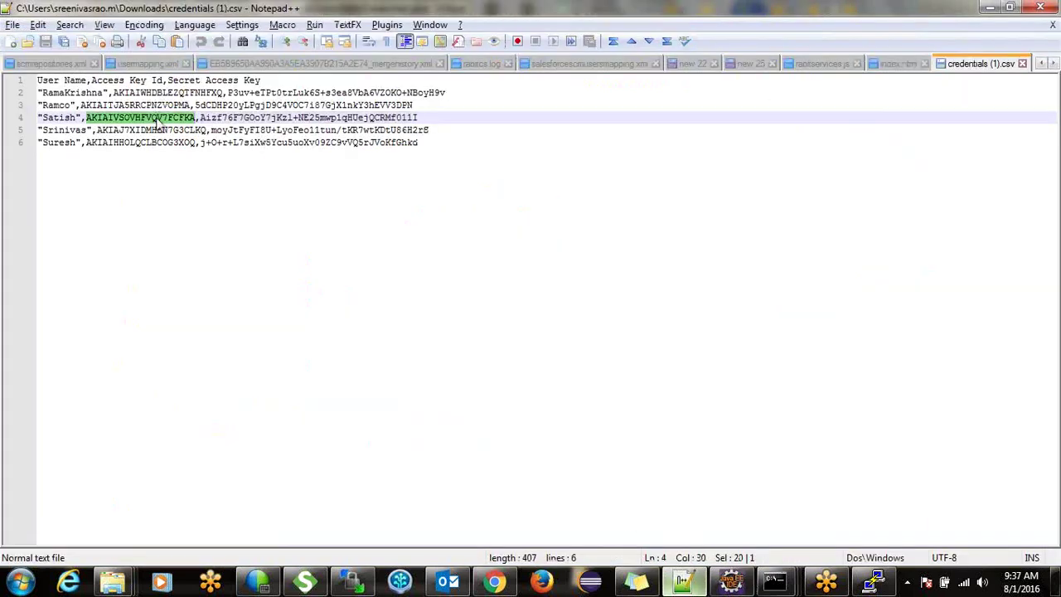
key("alt+Tab")
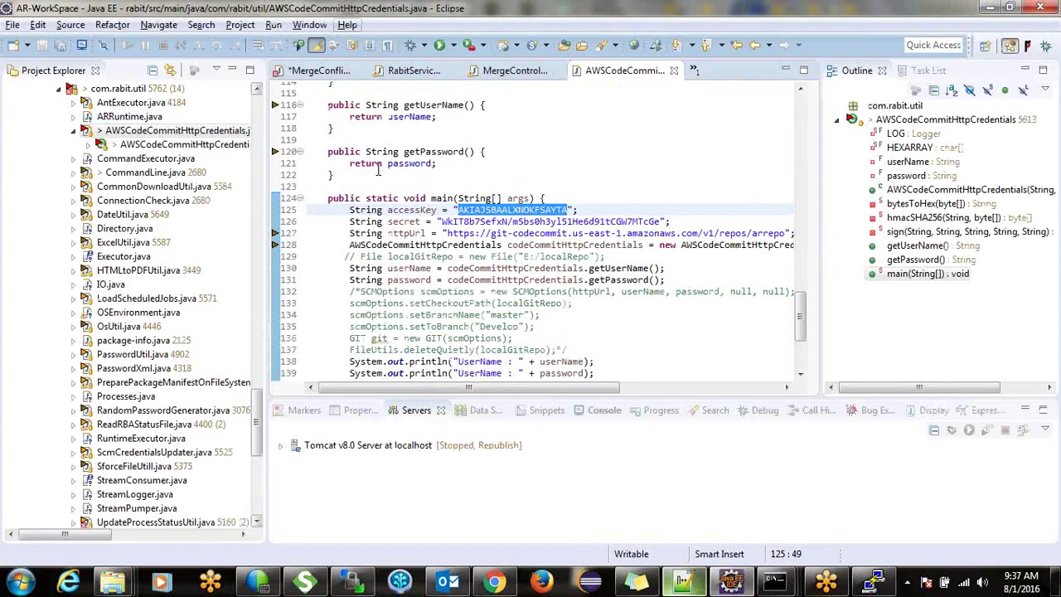
key("ctrl+v")
Replace the secret string with the IAM user's secret access key
key("alt+Tab")
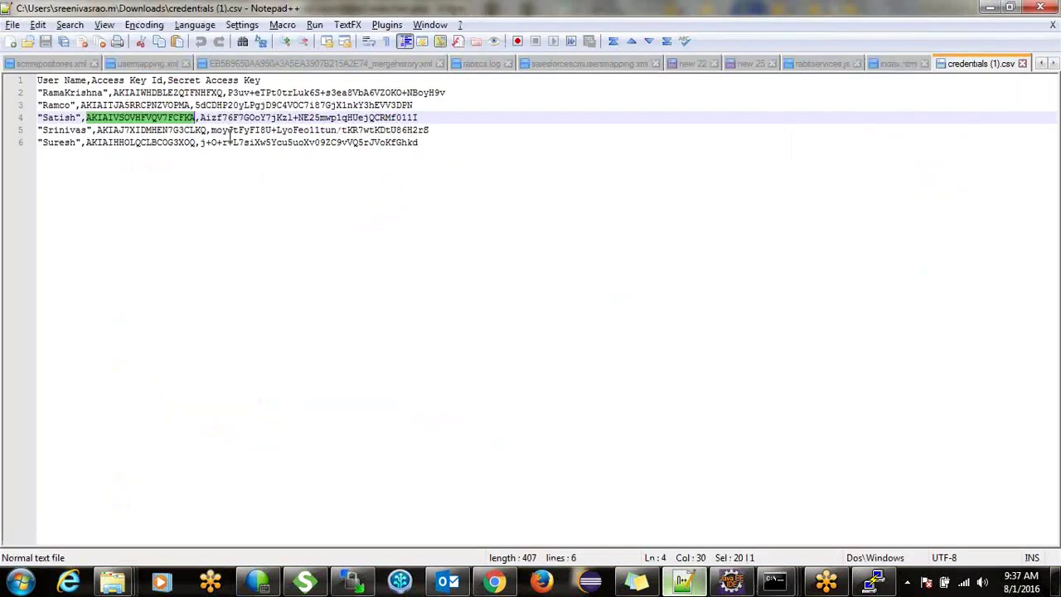
left_click(202, 120)
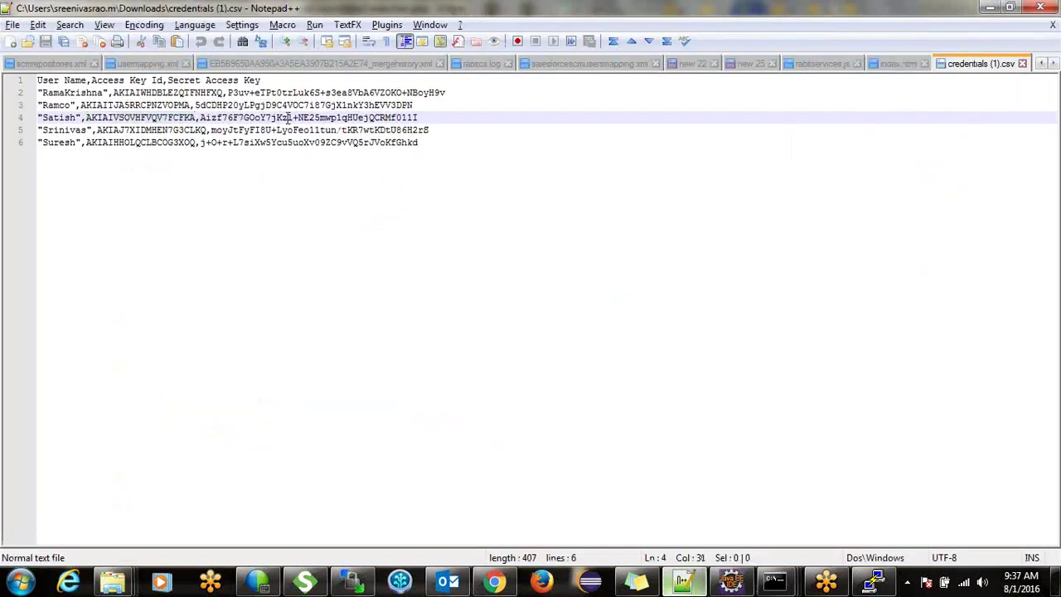
left_click(420, 117, "shift")
key("alt+Tab")
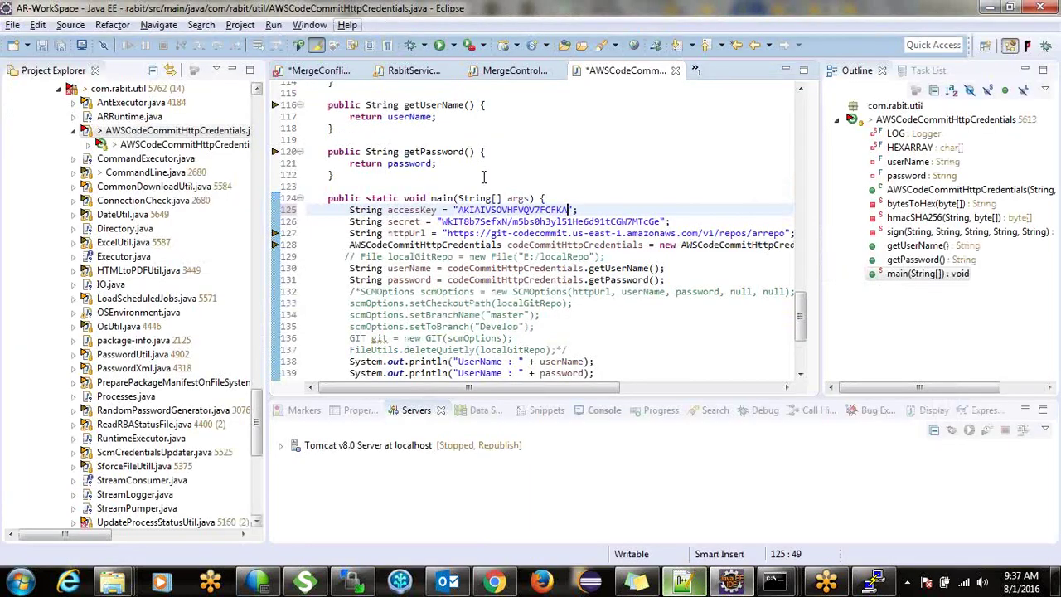
left_click(441, 222)
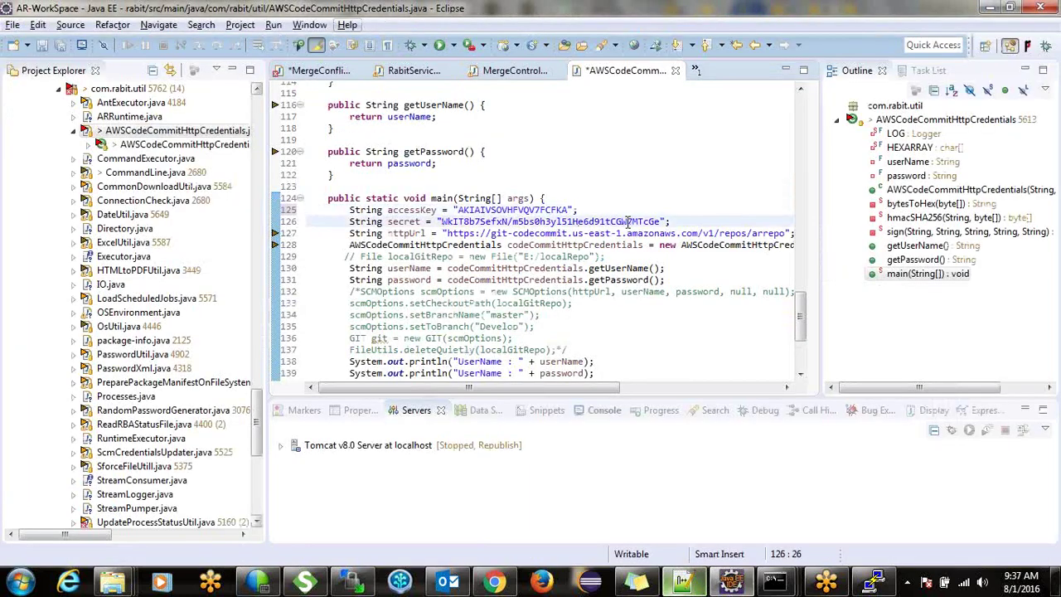
left_click(657, 220, "shift")
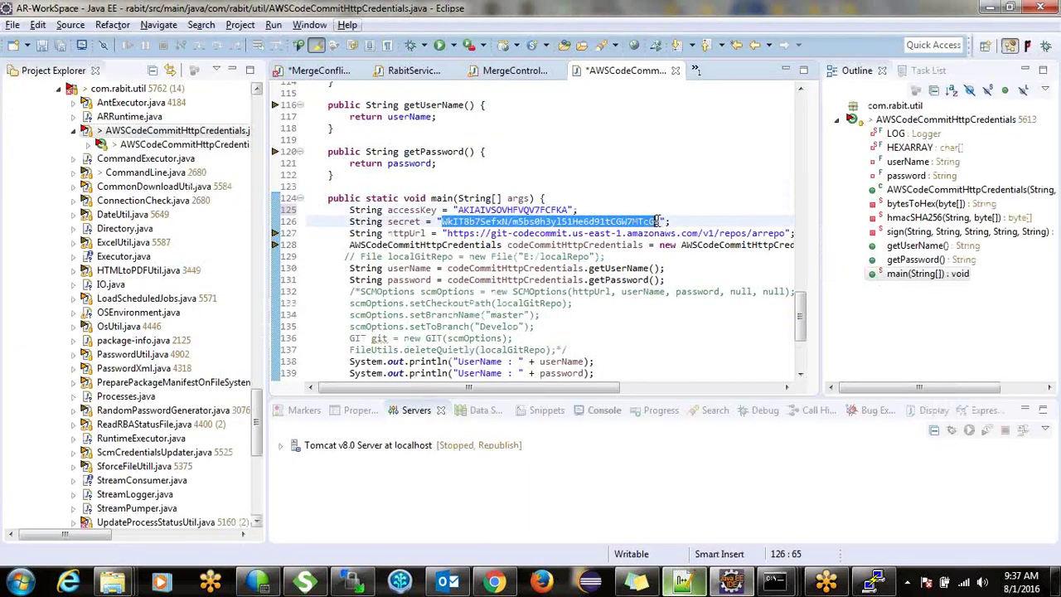
key("ctrl+v")
key("alt+Tab")
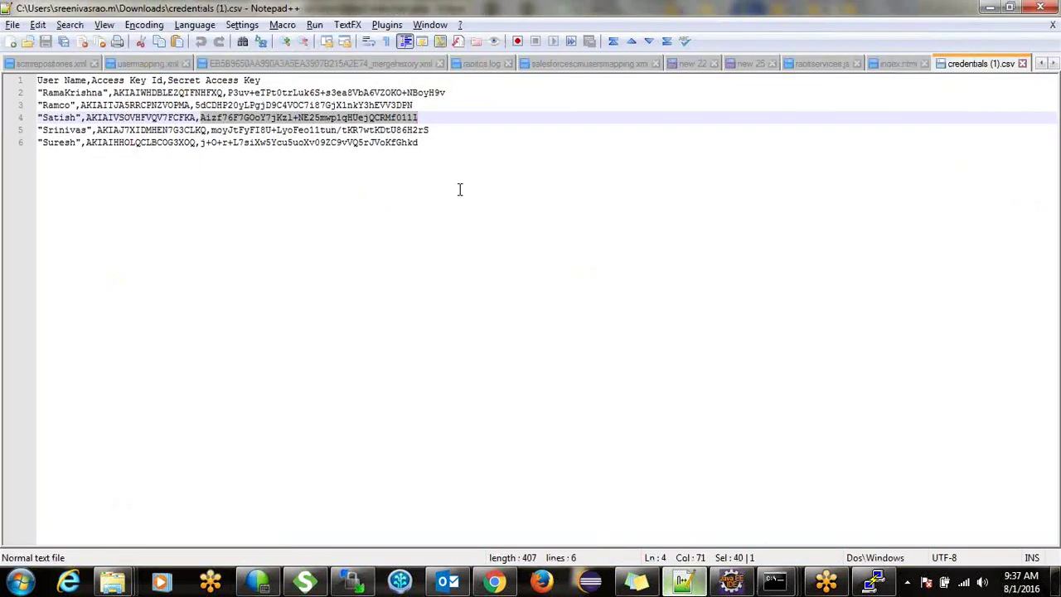
key("alt+Tab")
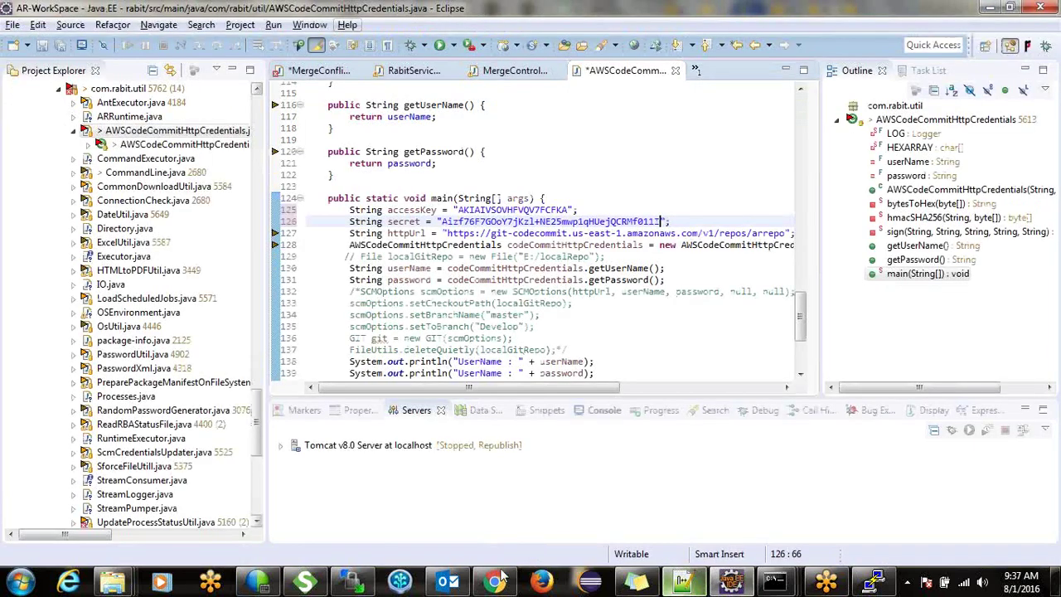
Copy the CodeCommitLab repository's clone URL and return to the httpUrl line
key("alt+Tab")
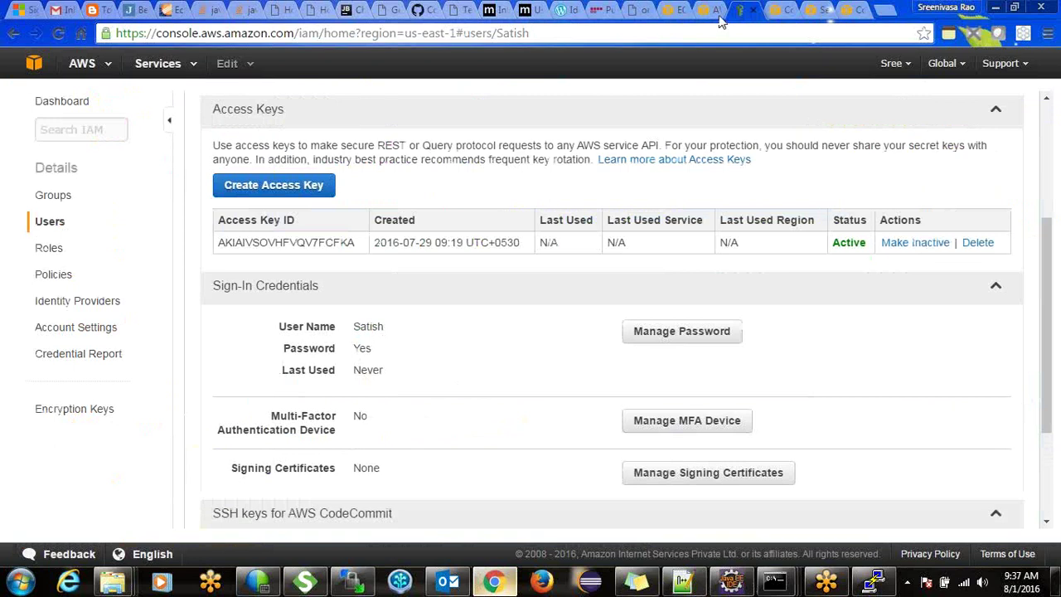
left_click(708, 11)
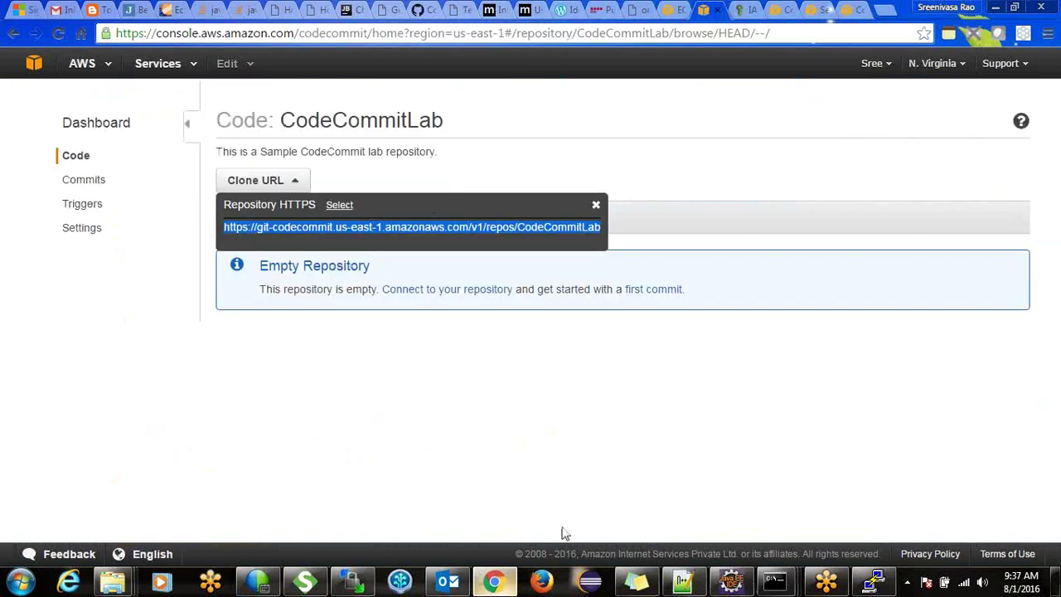
left_click(730, 580)
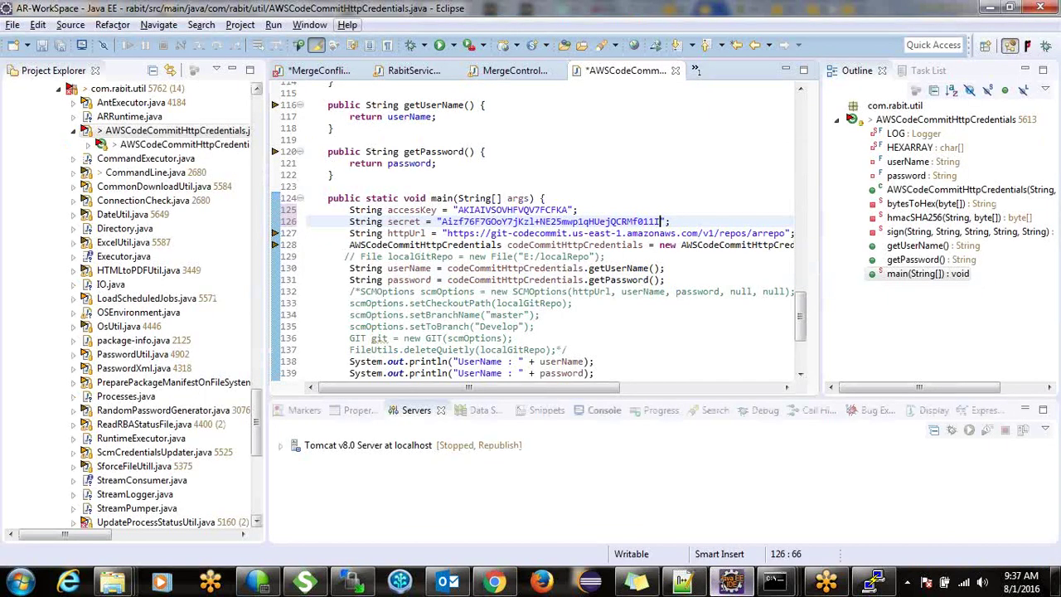
left_click(448, 233)
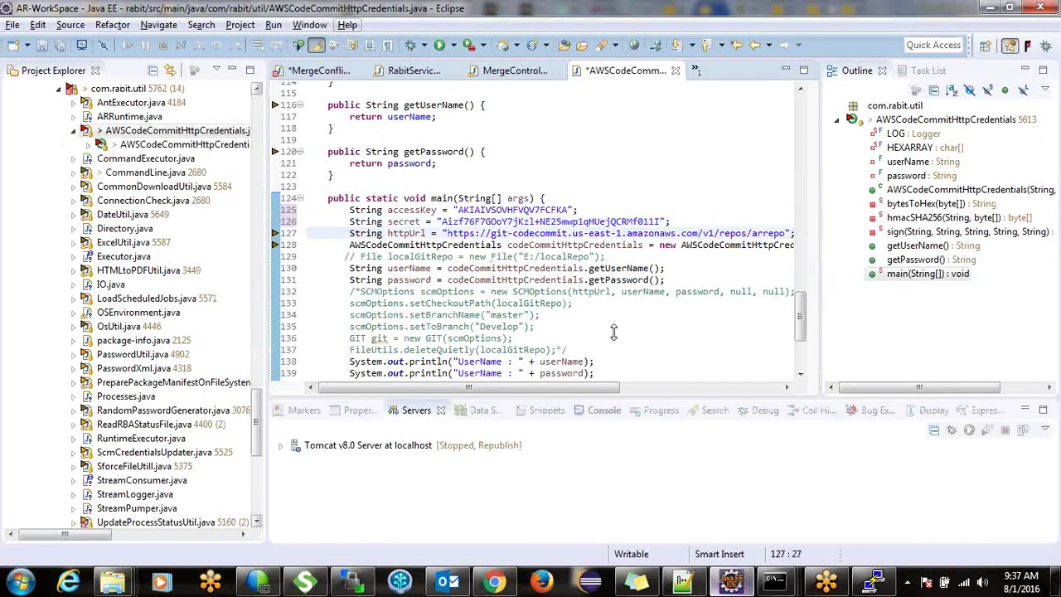
left_click_drag(586, 391, 596, 391)
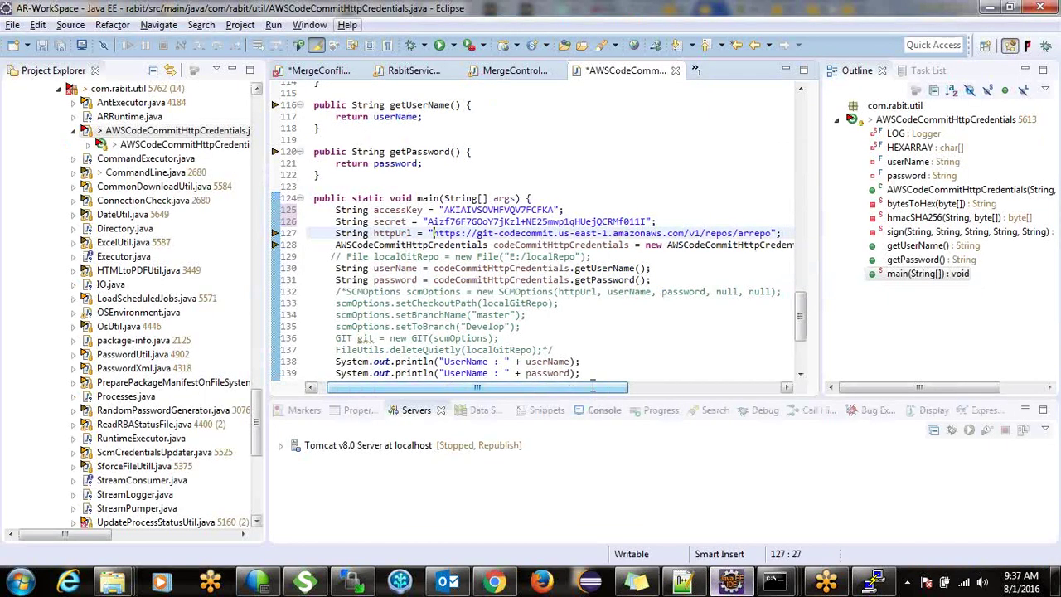
Replace the httpUrl value with the CodeCommitLab clone URL and save the class
left_click(773, 233, "shift")
type("https://git-codecommit.us-east-1.amazonaws.com/v1/repos/CodeCommitLab")
key("ctrl+s")
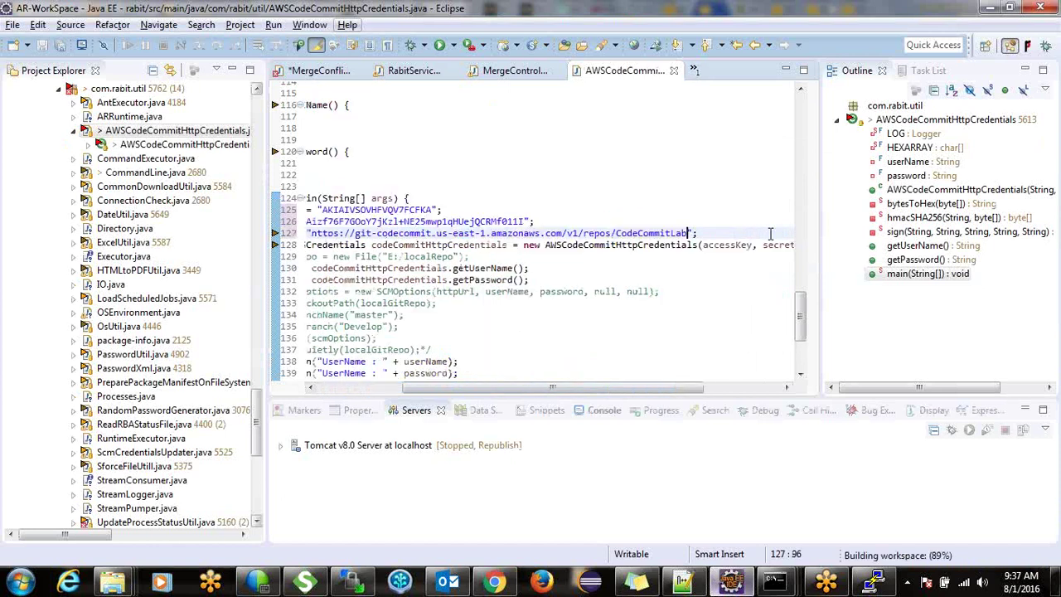
mouse_move(600, 386)
left_mouse_down()
mouse_move(676, 383)
mouse_move(580, 386)
left_mouse_up()
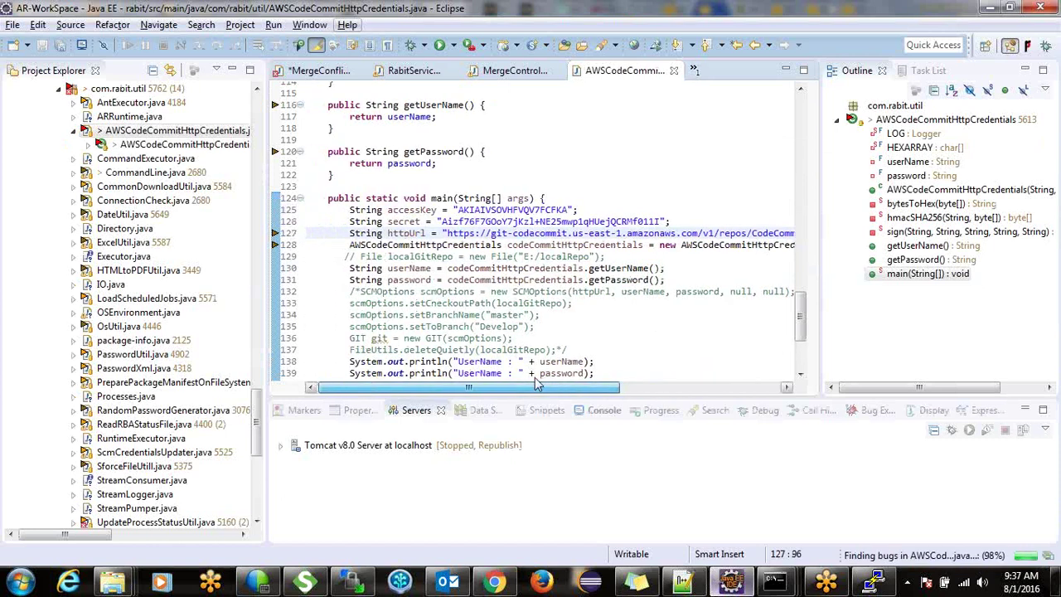
Run the class as a Java application, proceeding past errors, and copy the printed username
right_click(467, 216)
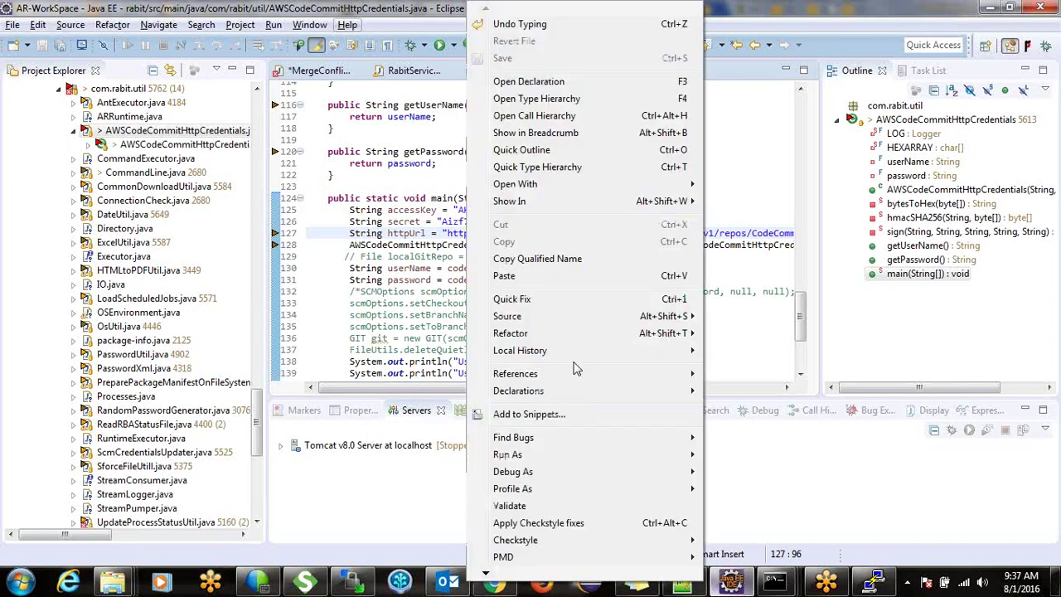
mouse_move(661, 455)
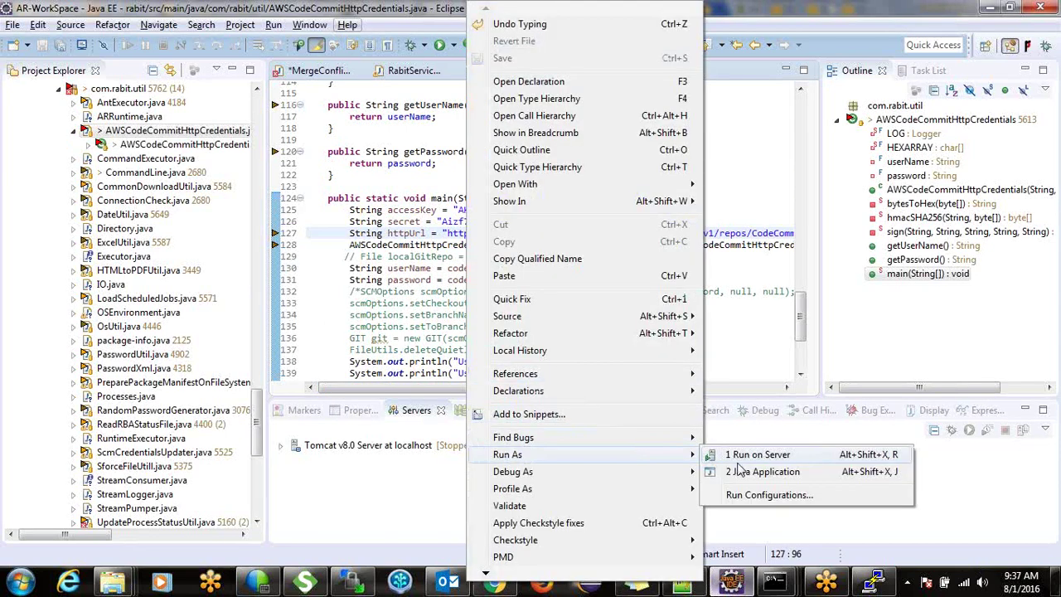
left_click(736, 472)
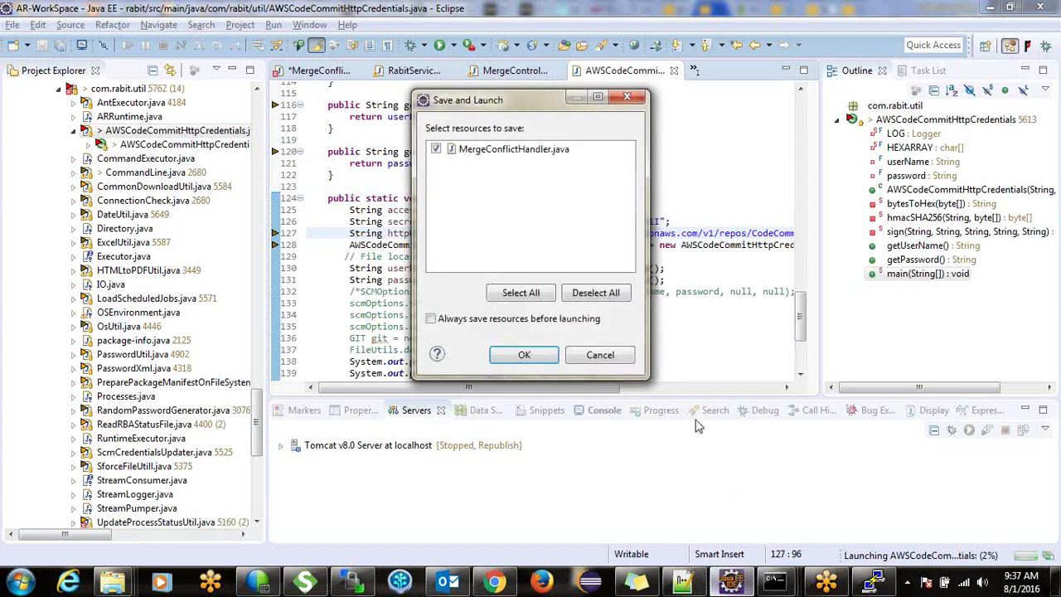
left_click(527, 355)
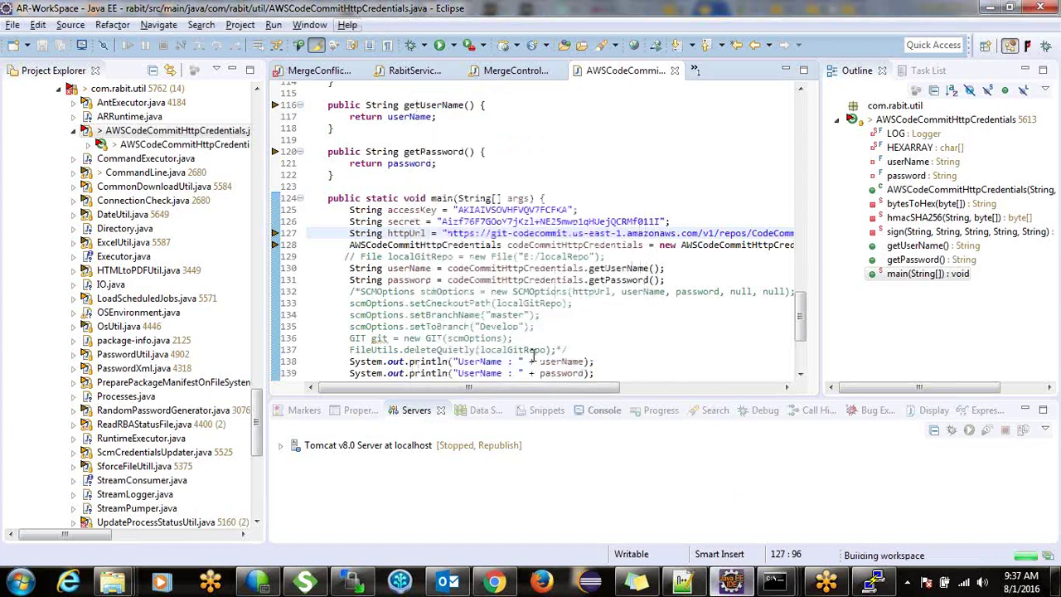
left_click(593, 316)
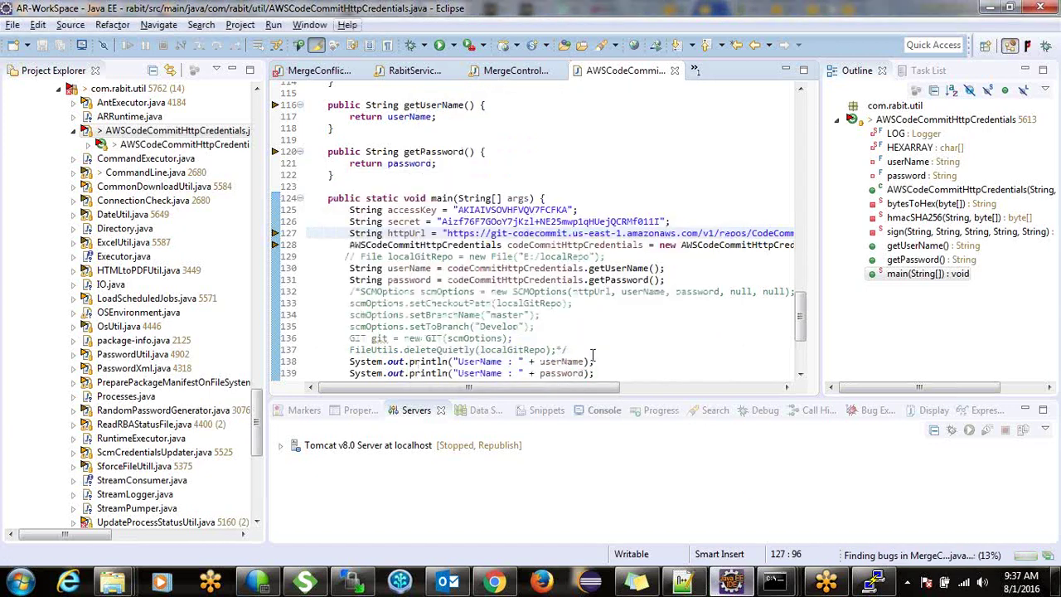
left_click(595, 410)
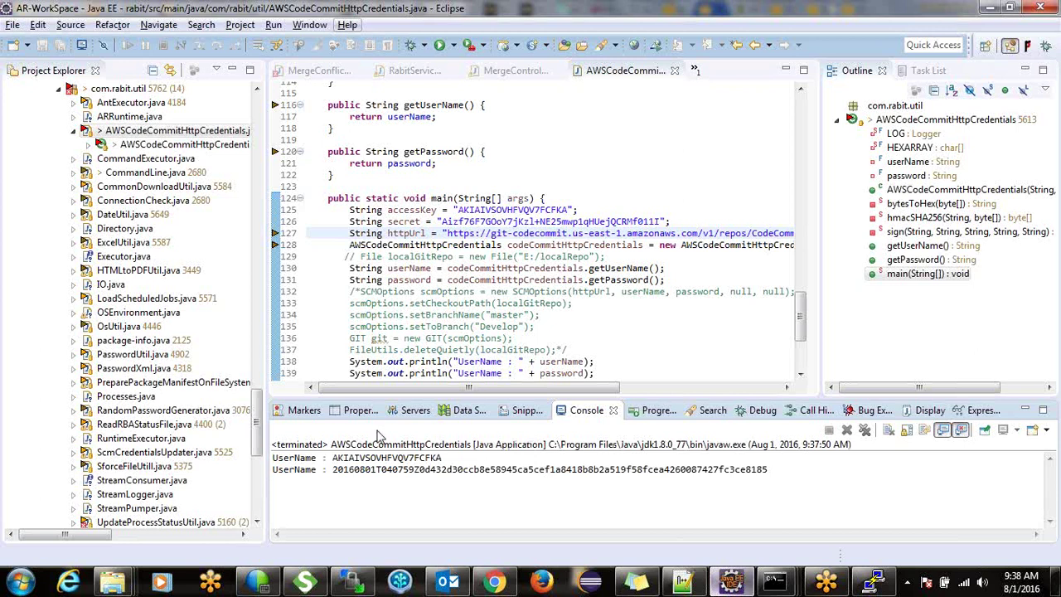
double_click(379, 456)
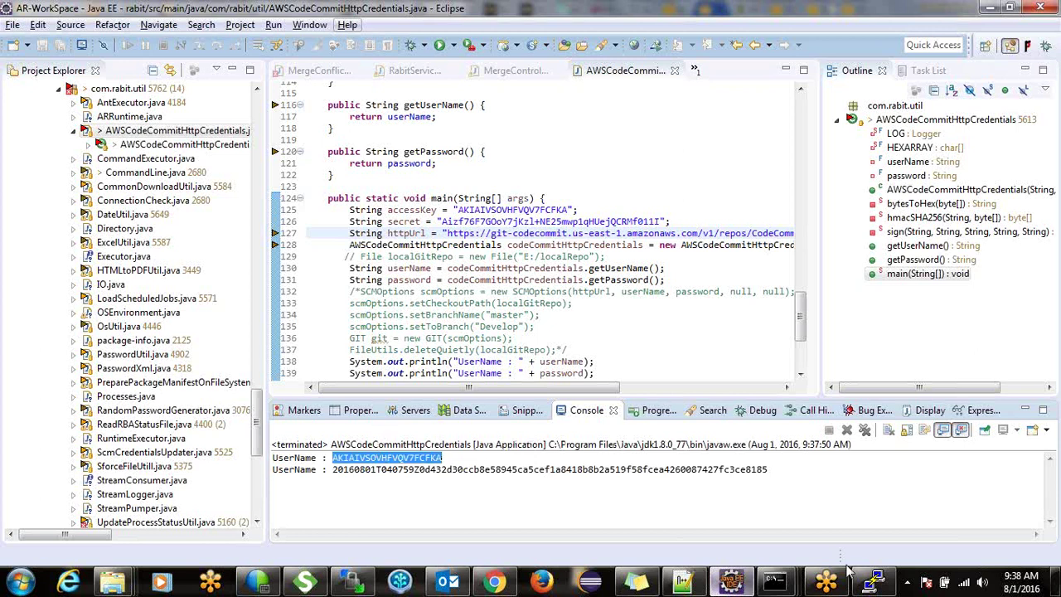
Clear the command prompt and rerun the earlier CodeCommitLab git clone command
left_click(892, 503)
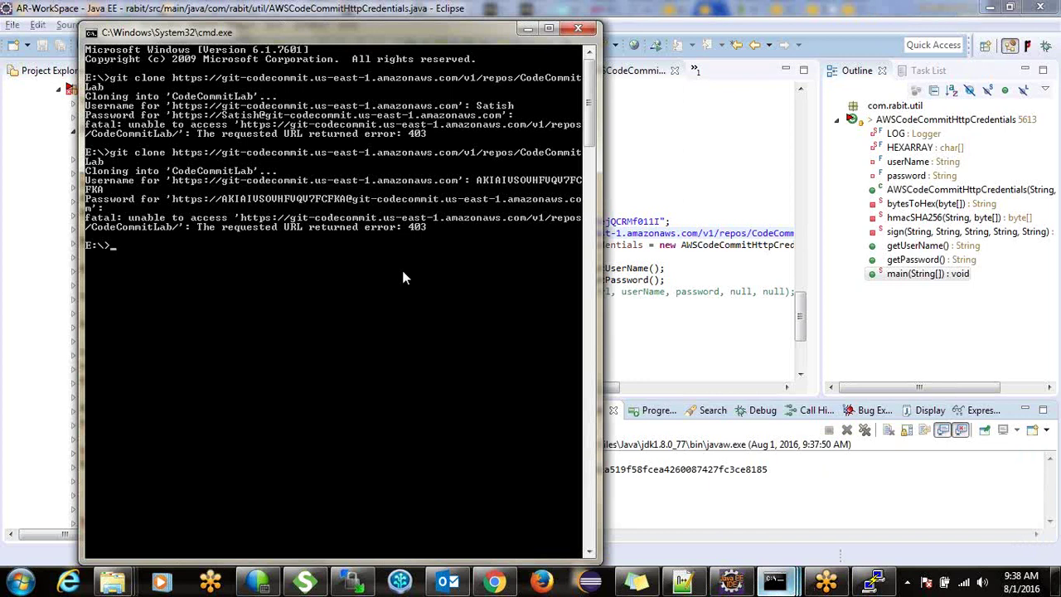
type("cle")
key("Return")
type("gi")
key("BackSpace")
key("BackSpace")
key("BackSpace")
key("BackSpace")
key("Up")
key("Up")
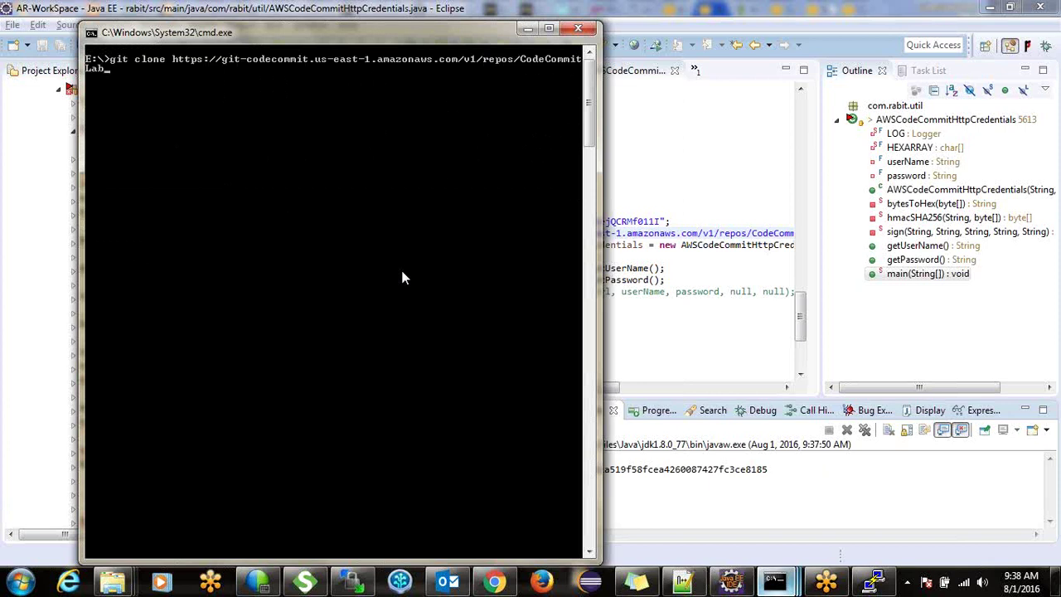
key("Return")
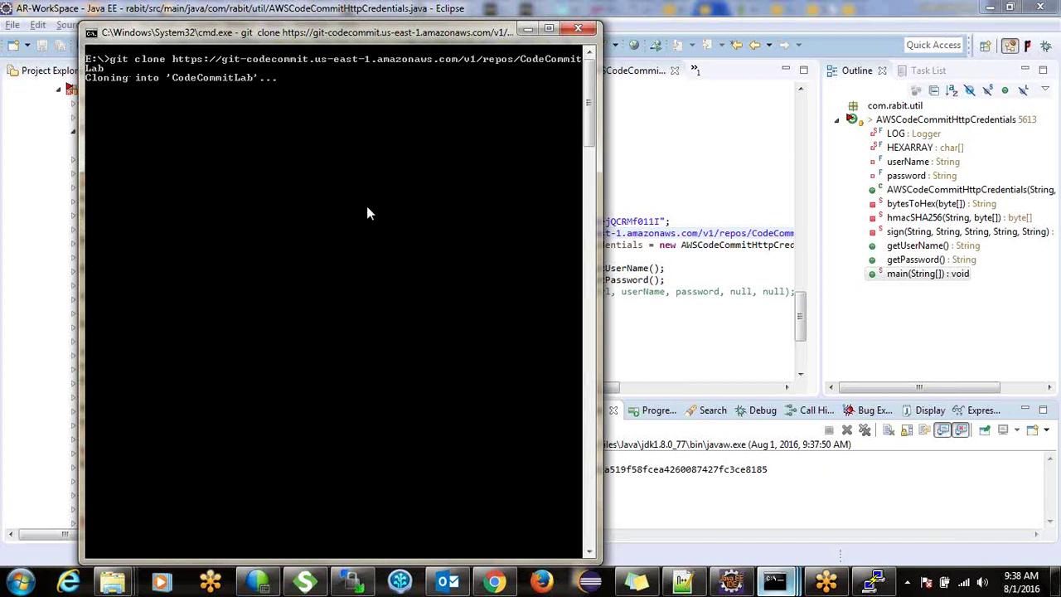
Paste and submit the generated Git username at the clone prompt
right_click(313, 35)
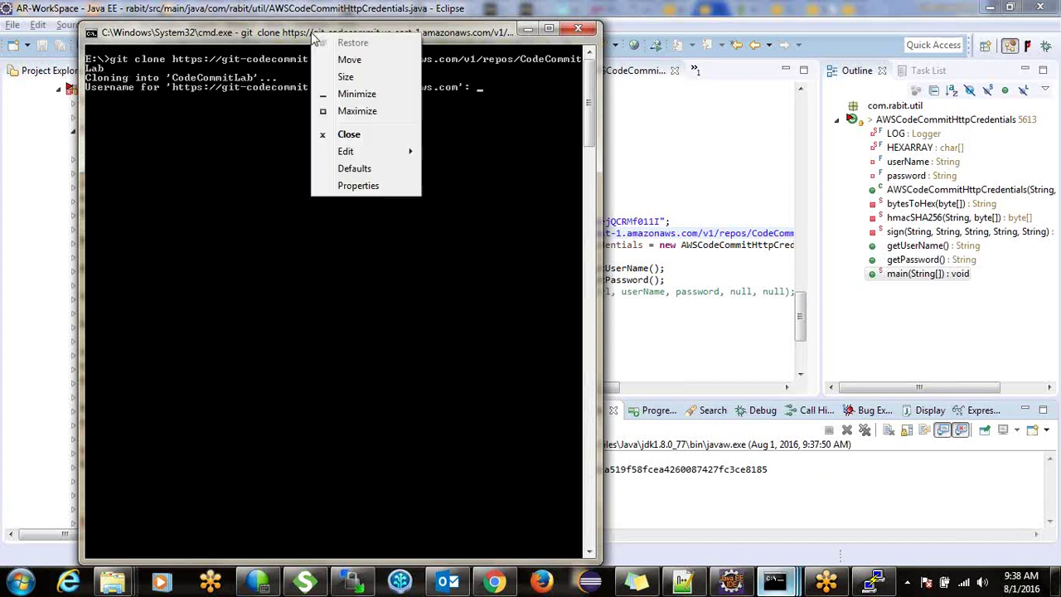
mouse_move(410, 152)
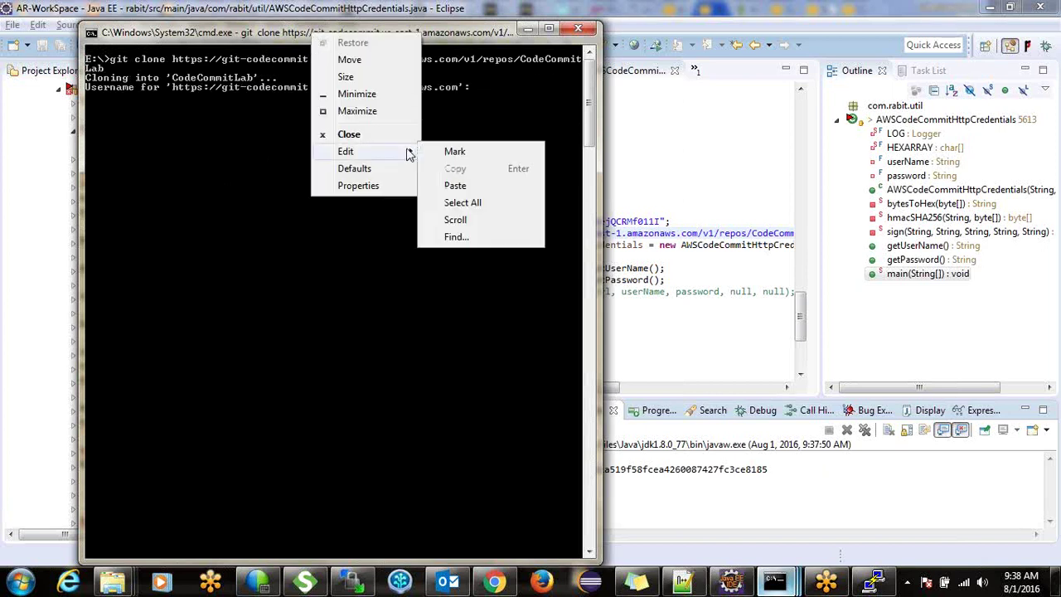
left_click(454, 185)
key("Return")
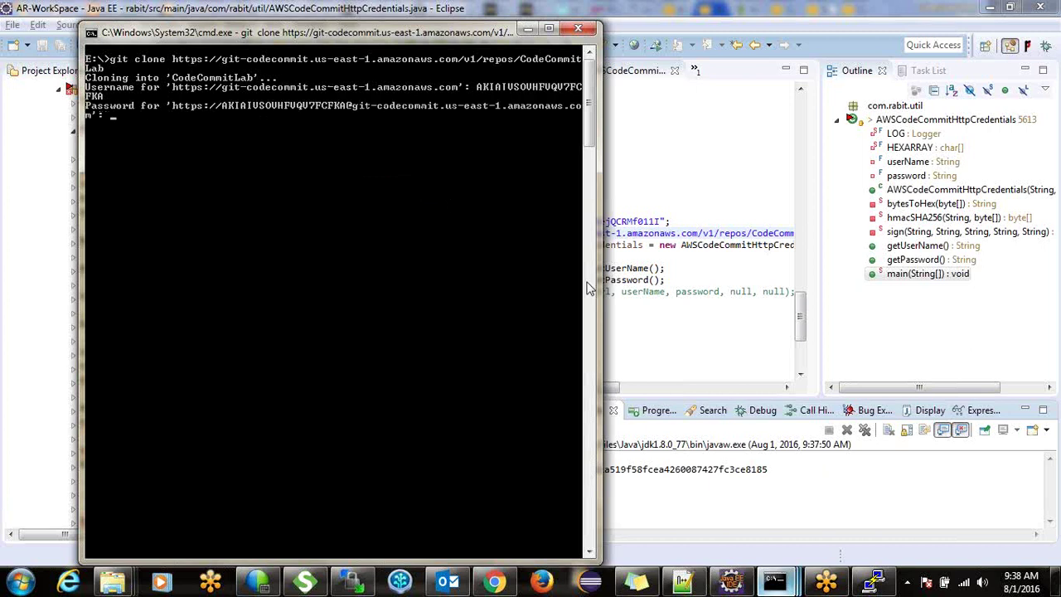
Copy the generated password from Eclipse's console and paste it at the password prompt
left_click(668, 469)
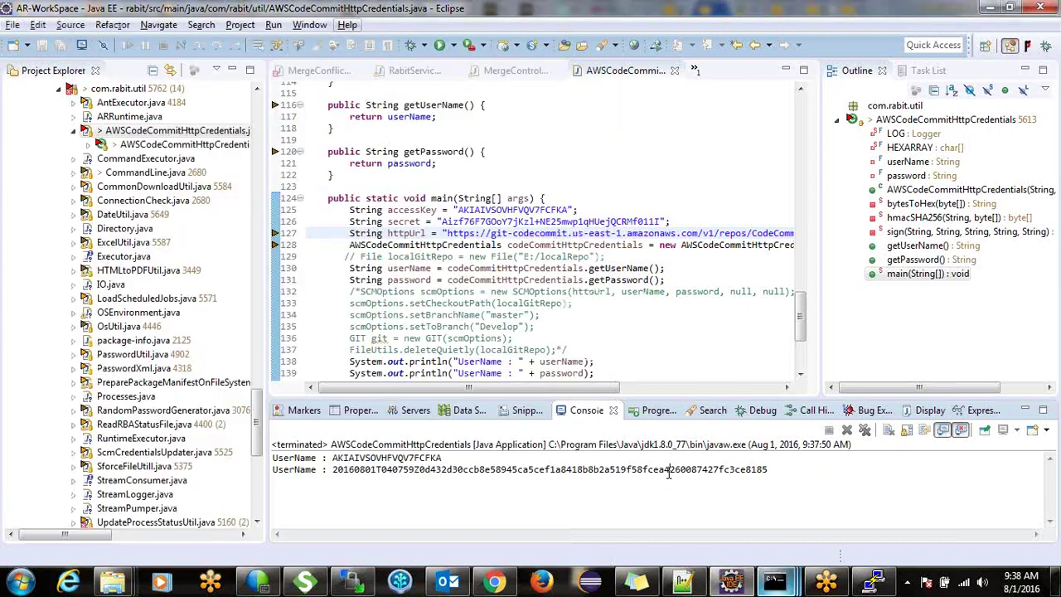
double_click(668, 469)
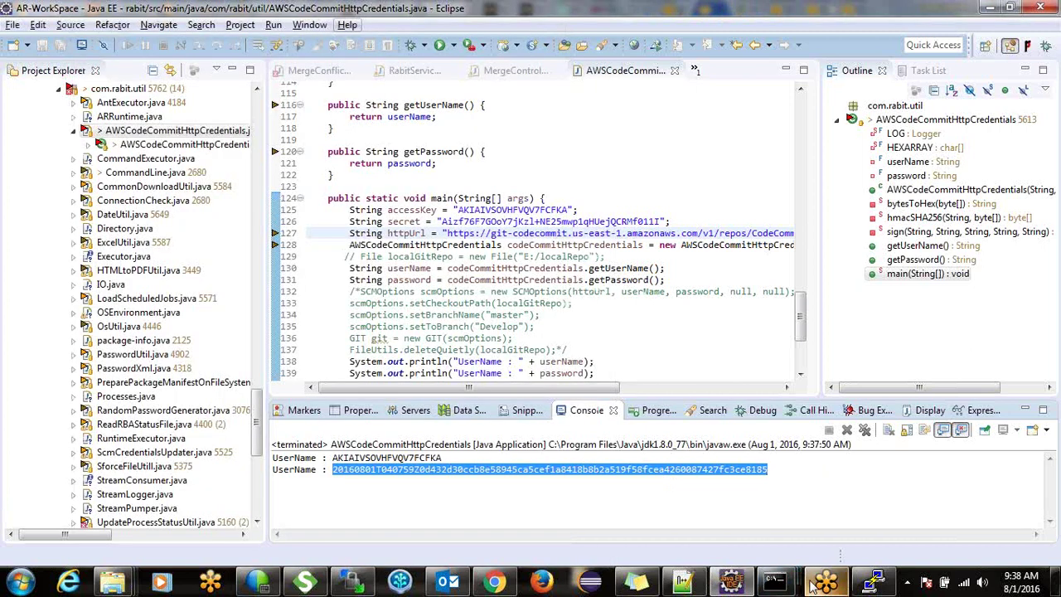
mouse_move(775, 582)
left_click(912, 535)
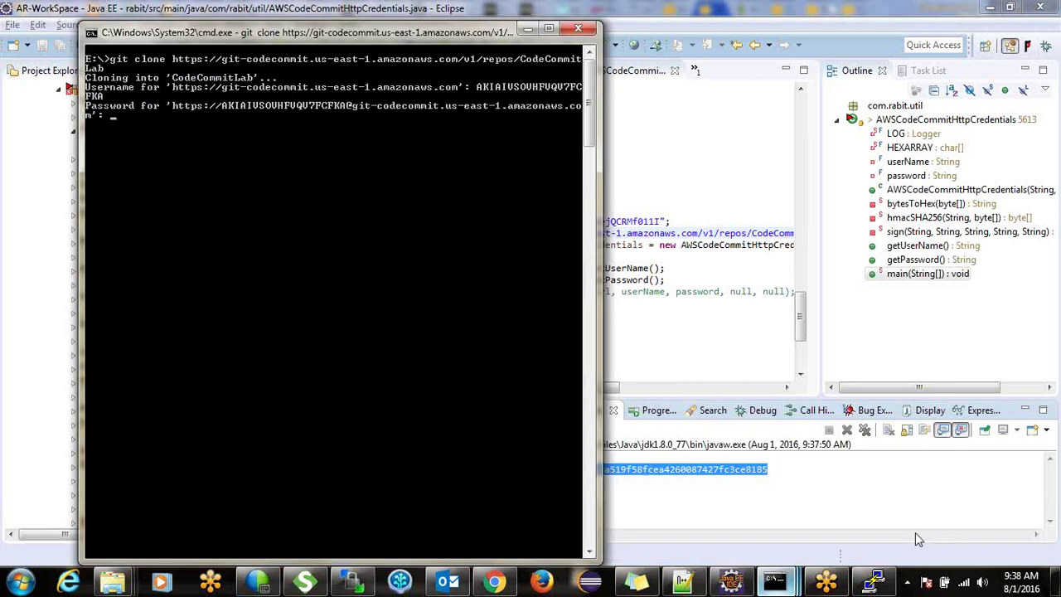
right_click(264, 34)
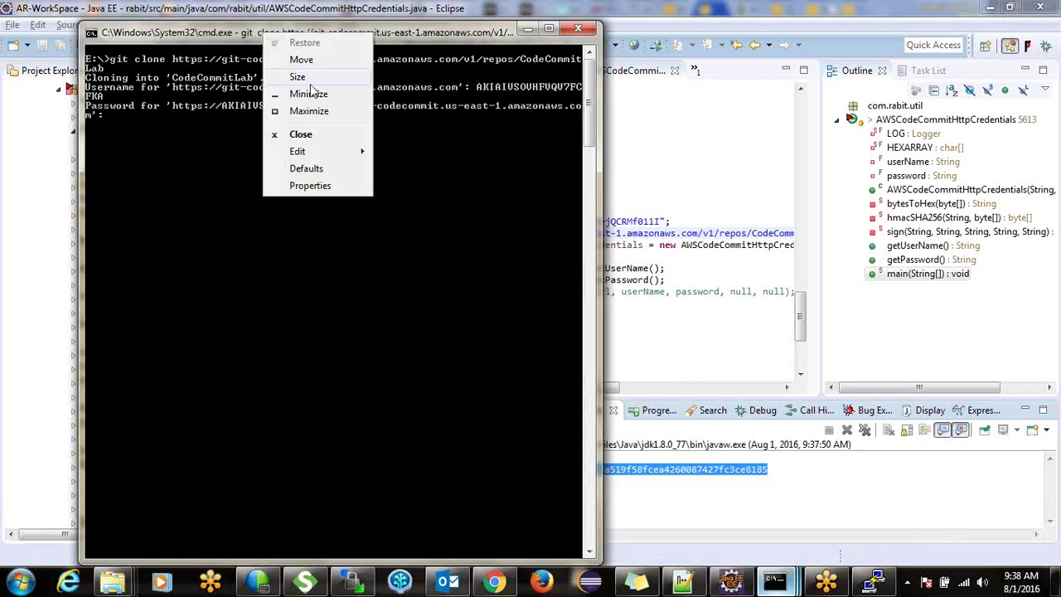
mouse_move(348, 151)
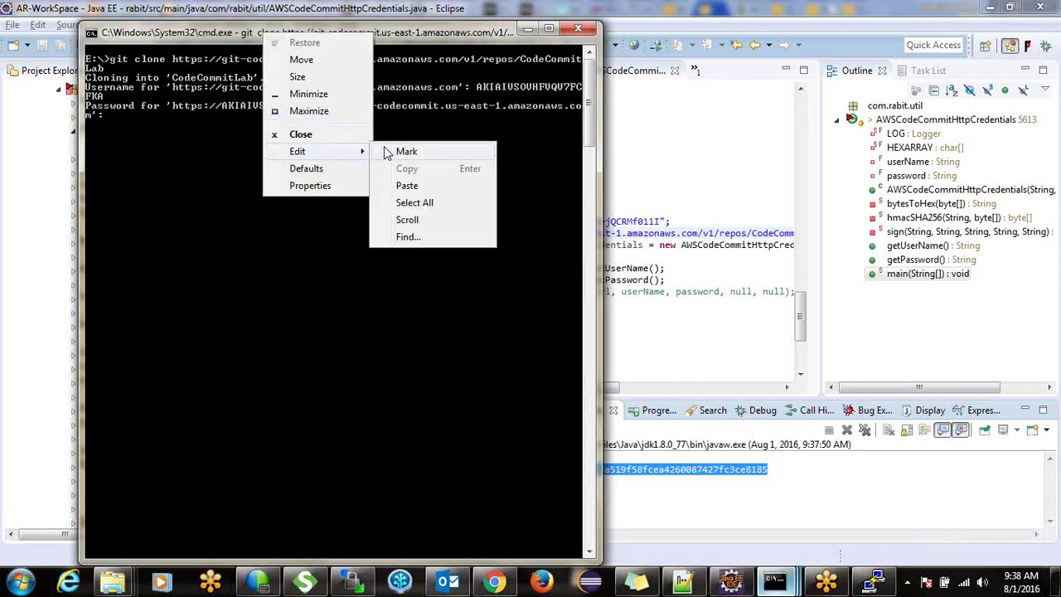
left_click(406, 186)
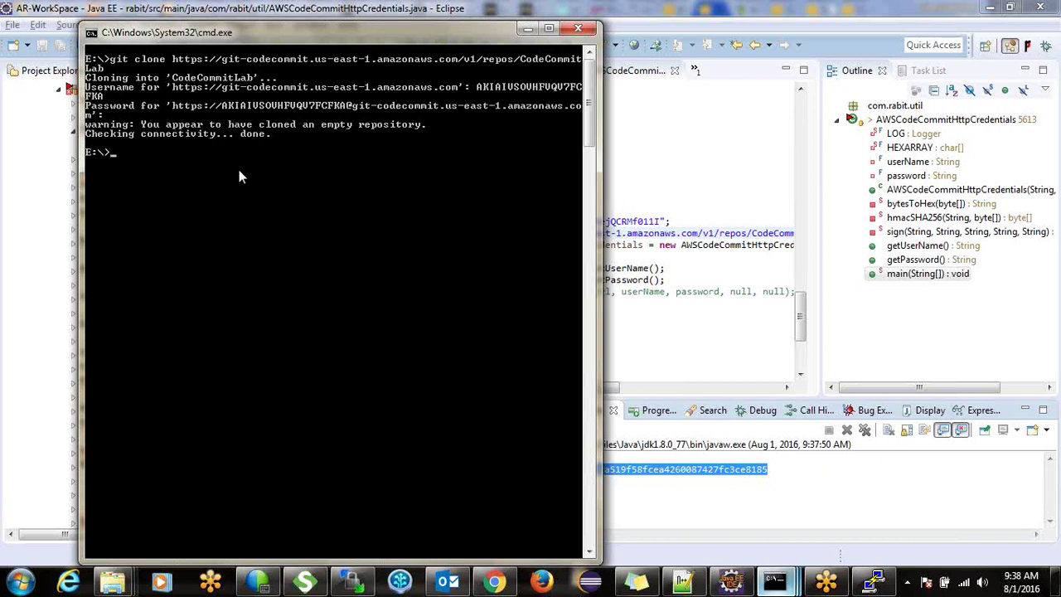
List drive E, cd into CodeCommitLab, confirm it is empty, then show the desktop
type("dir")
key("Return")
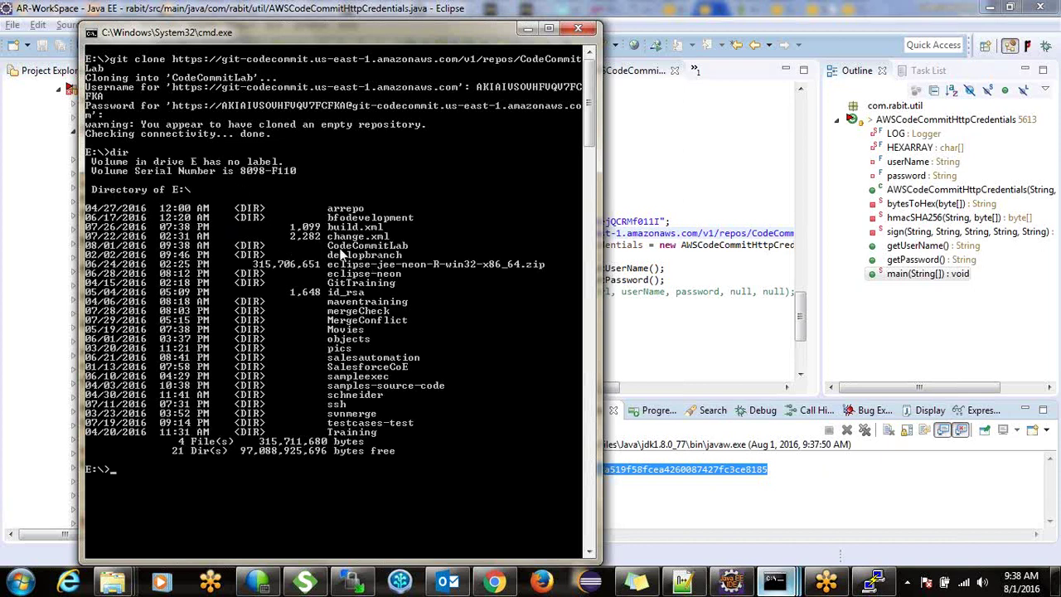
type("cd CodeCommitLab")
key("Return")
type("dir")
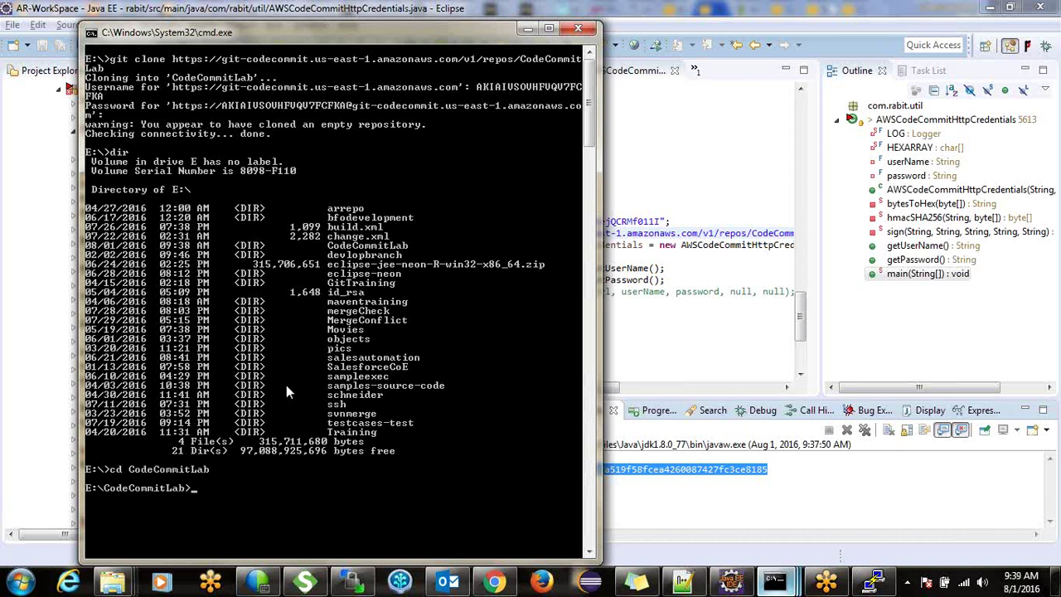
key("Return")
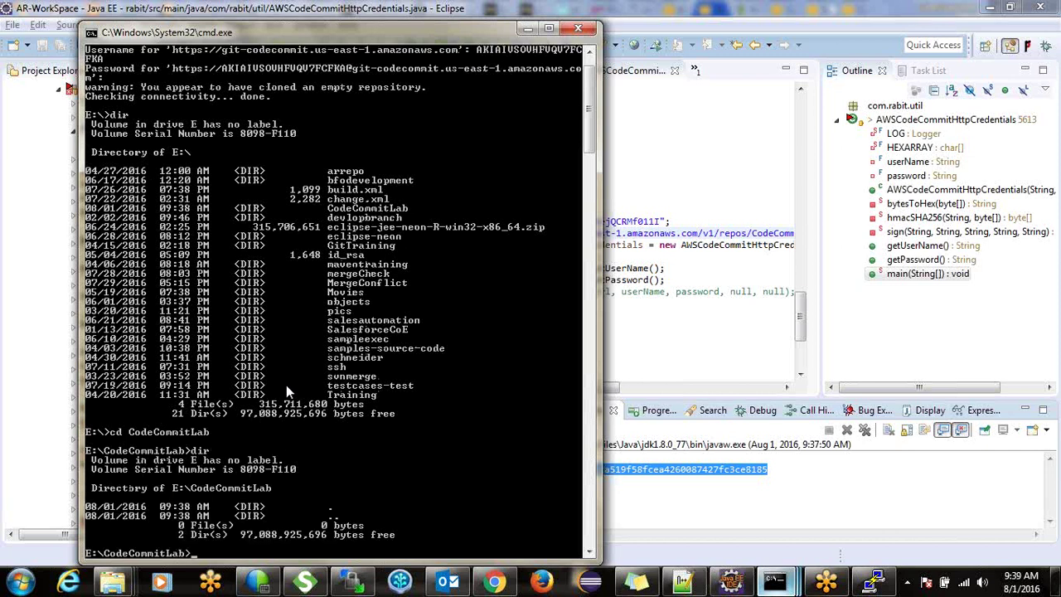
left_click(1055, 583)
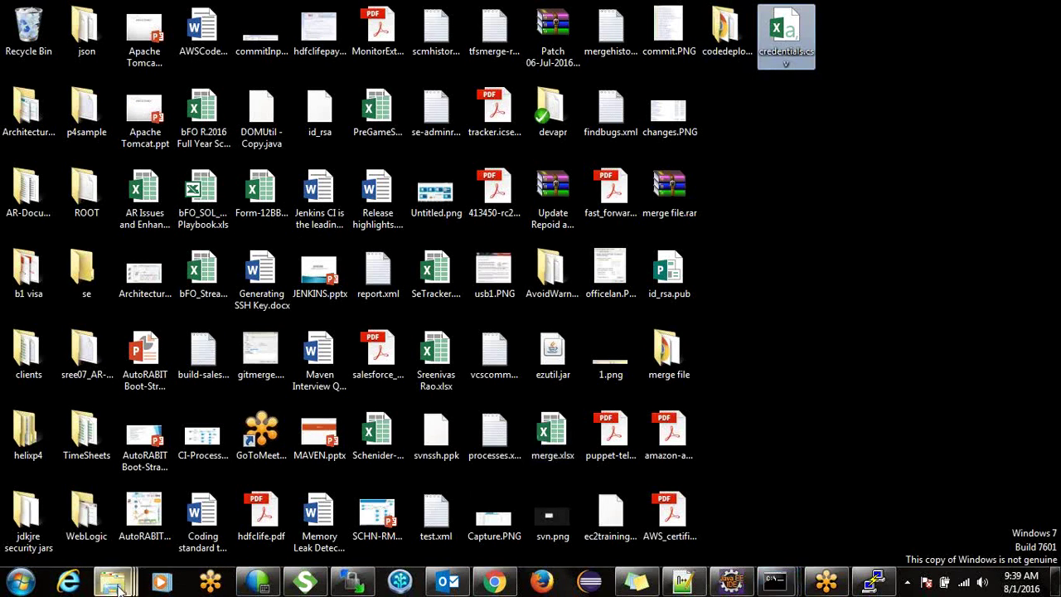
Select scripts, appspec.yml and index.html in the codedeploy-sample-app-master folder
left_click(113, 582)
left_click(880, 514)
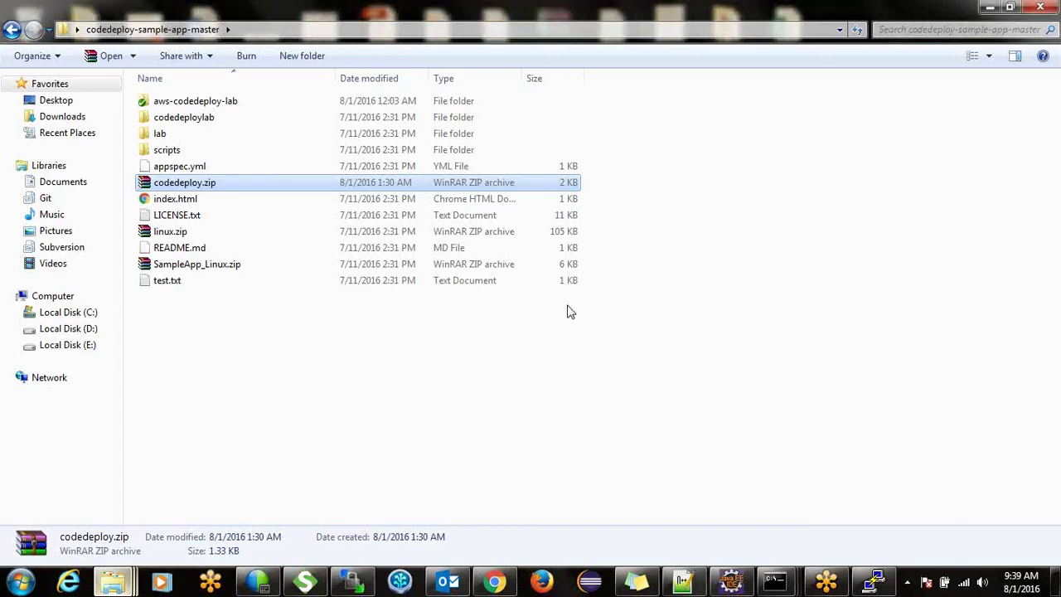
left_click(162, 151)
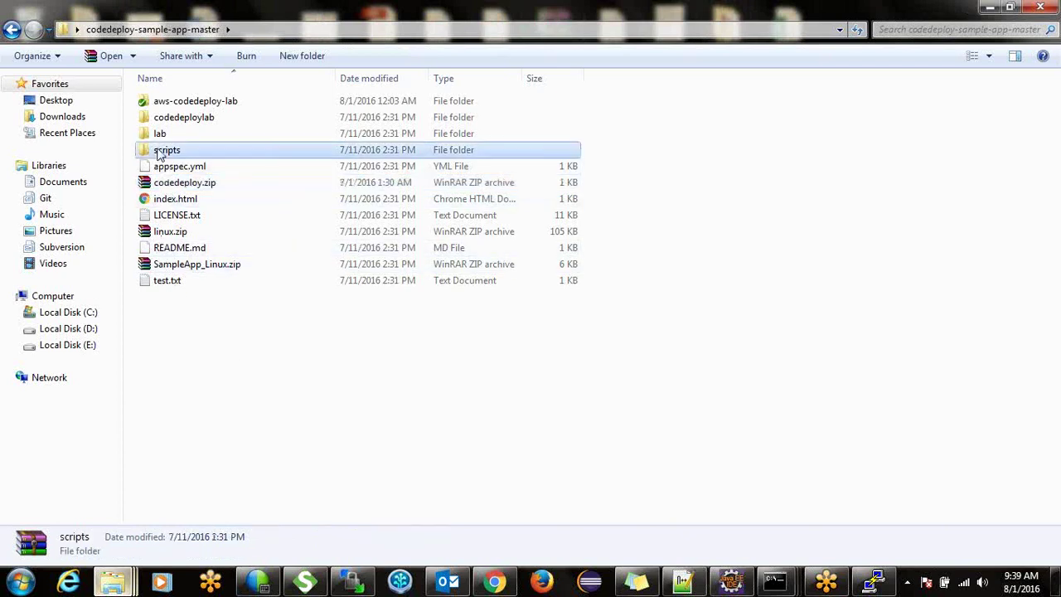
left_click(170, 168, "ctrl")
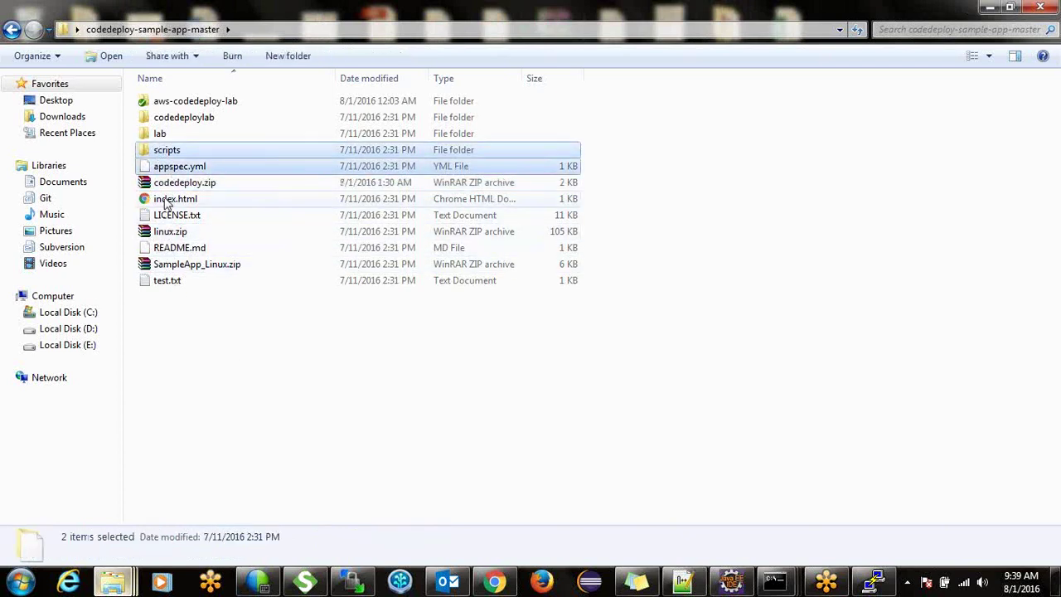
left_click(166, 201, "ctrl")
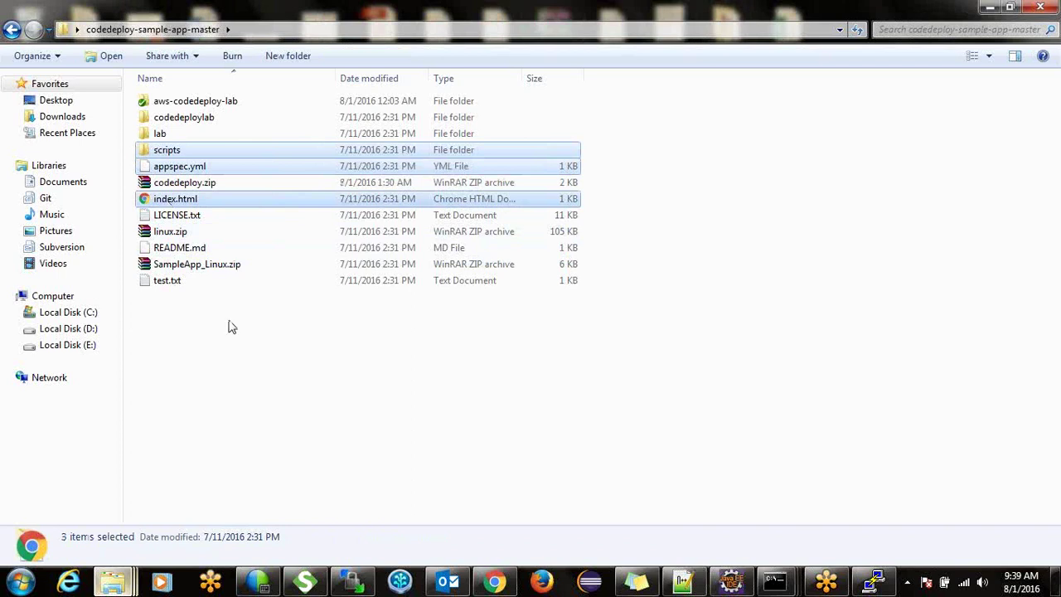
Paste the selected sample files into E:\CodeCommitLab
left_click(112, 591)
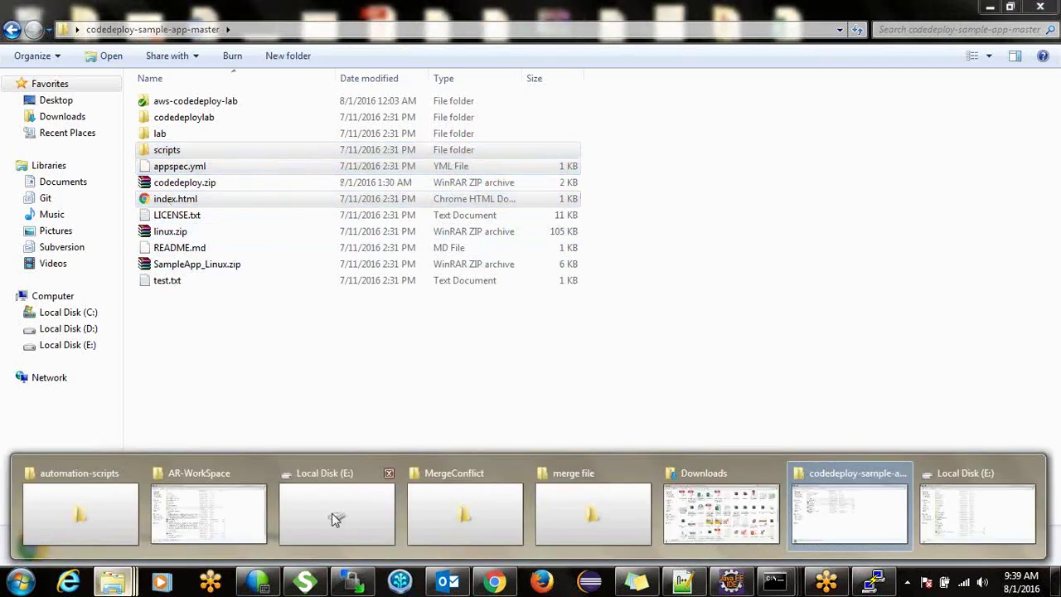
left_click(942, 490)
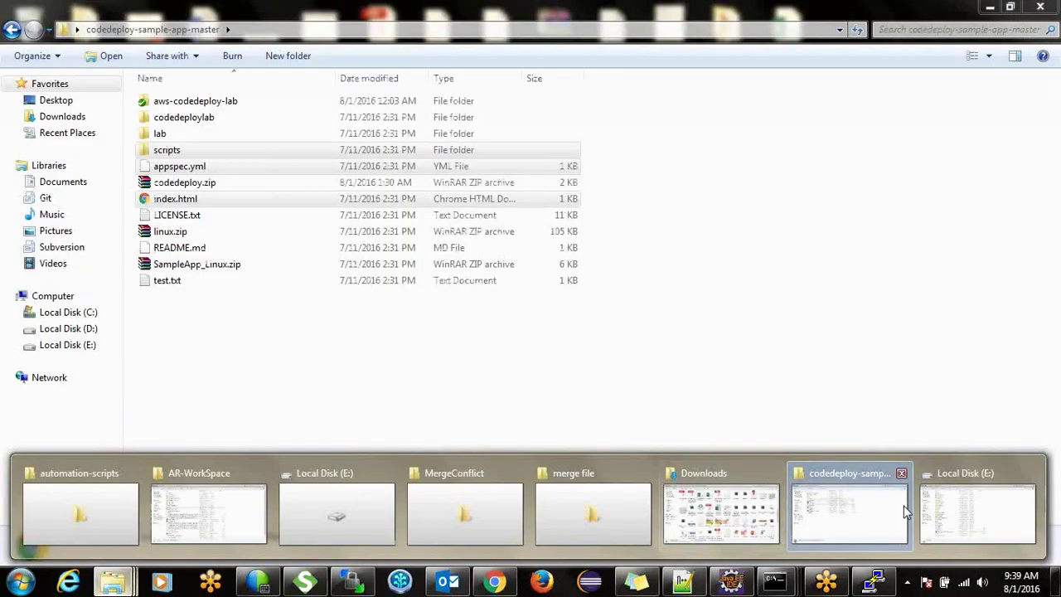
left_click(935, 518)
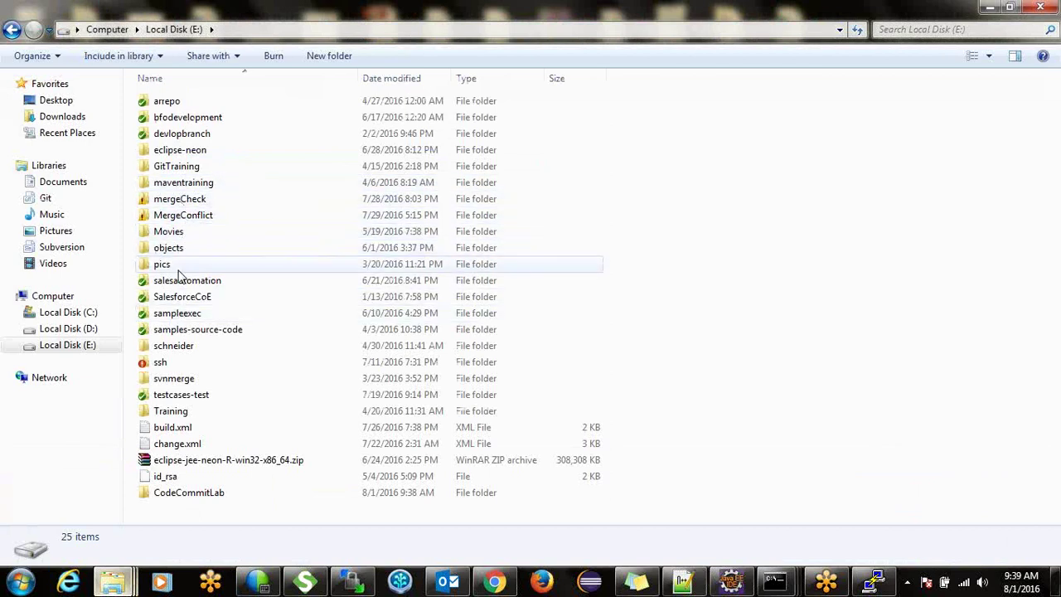
double_click(188, 492)
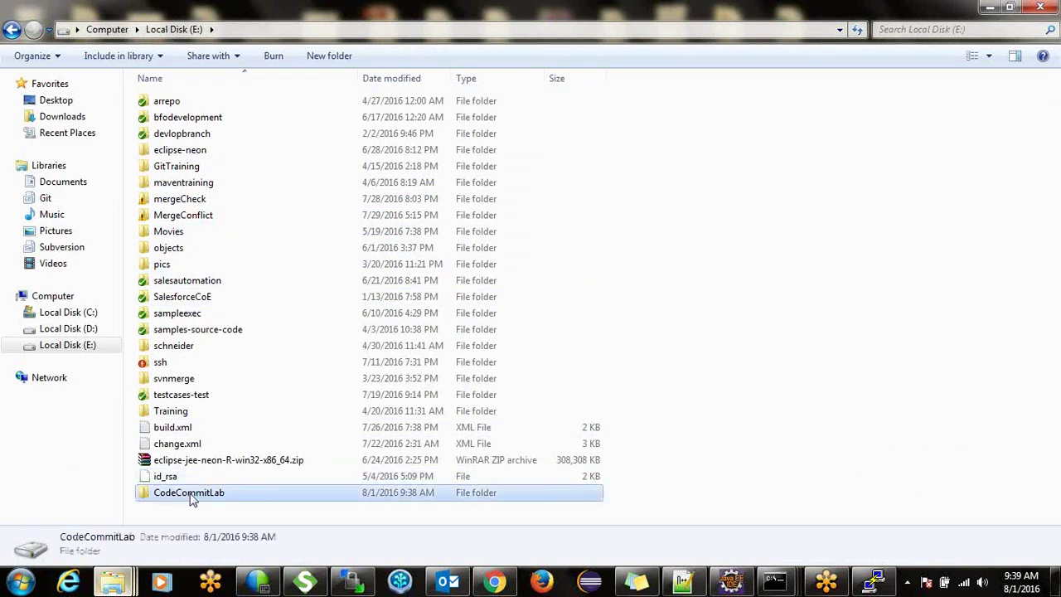
right_click(304, 218)
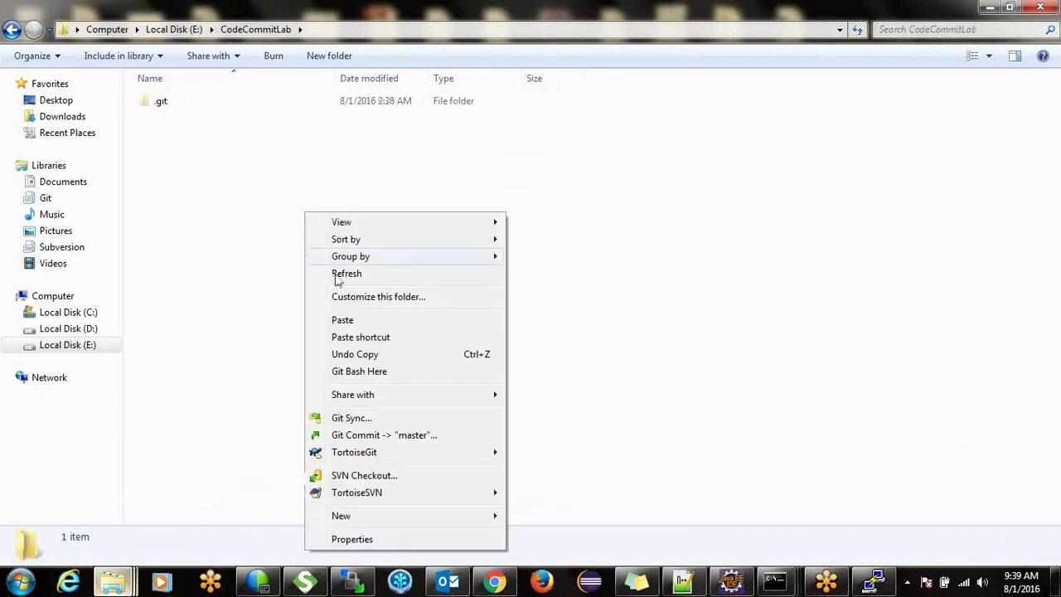
left_click(348, 321)
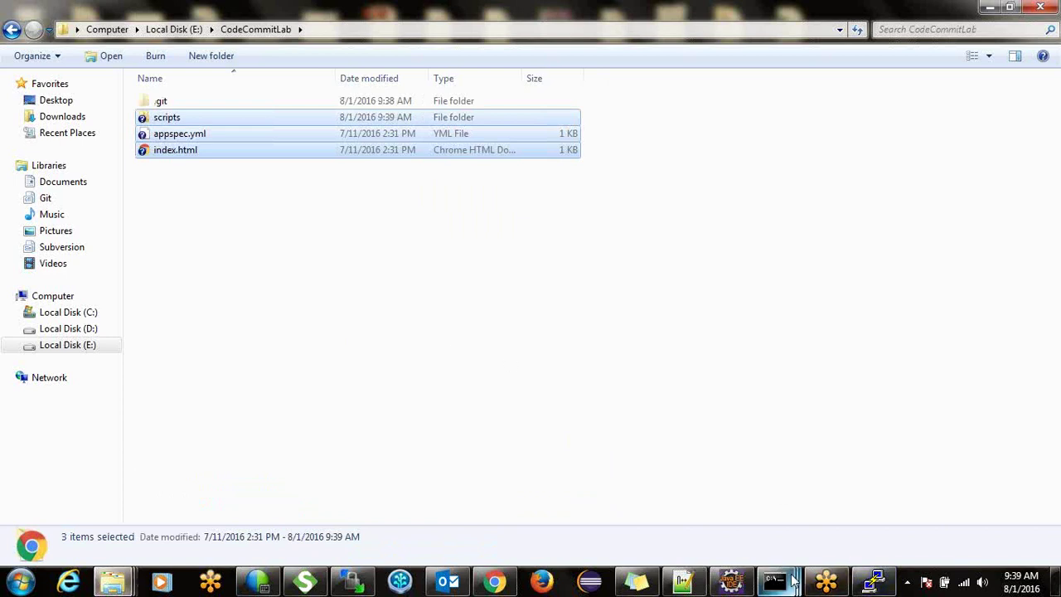
Clear the console, stage all files with git add *, and check git status
mouse_move(793, 580)
left_click(943, 524)
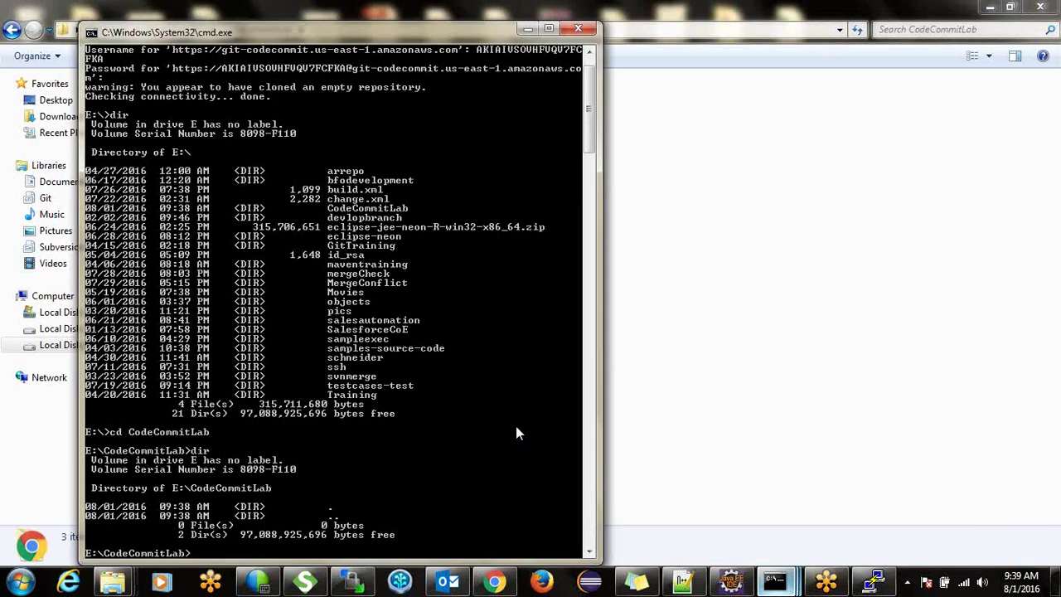
type("cls")
key("Return")
type("g")
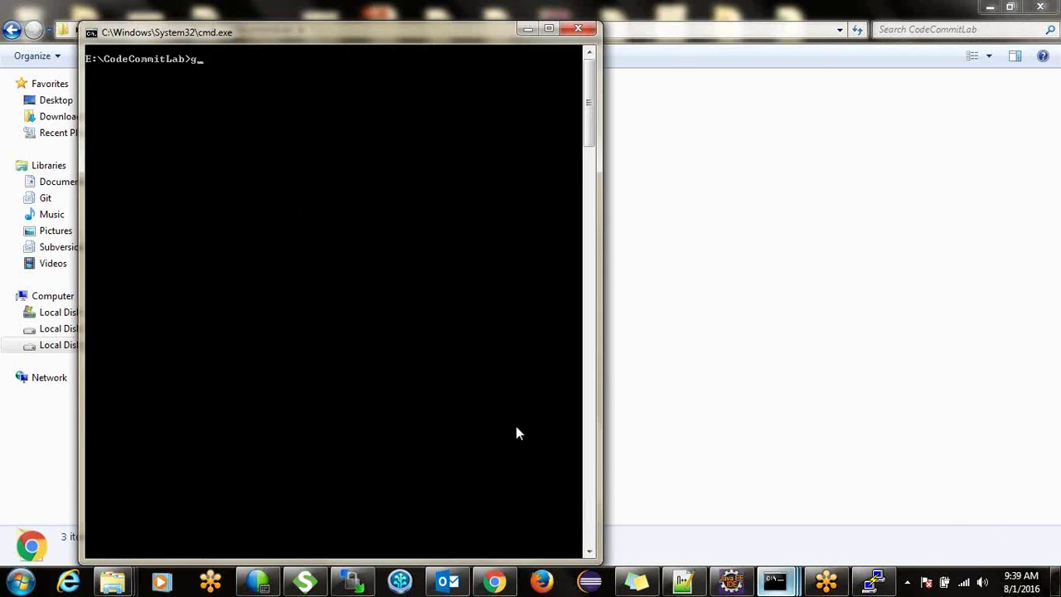
type("it add *")
key("Return")
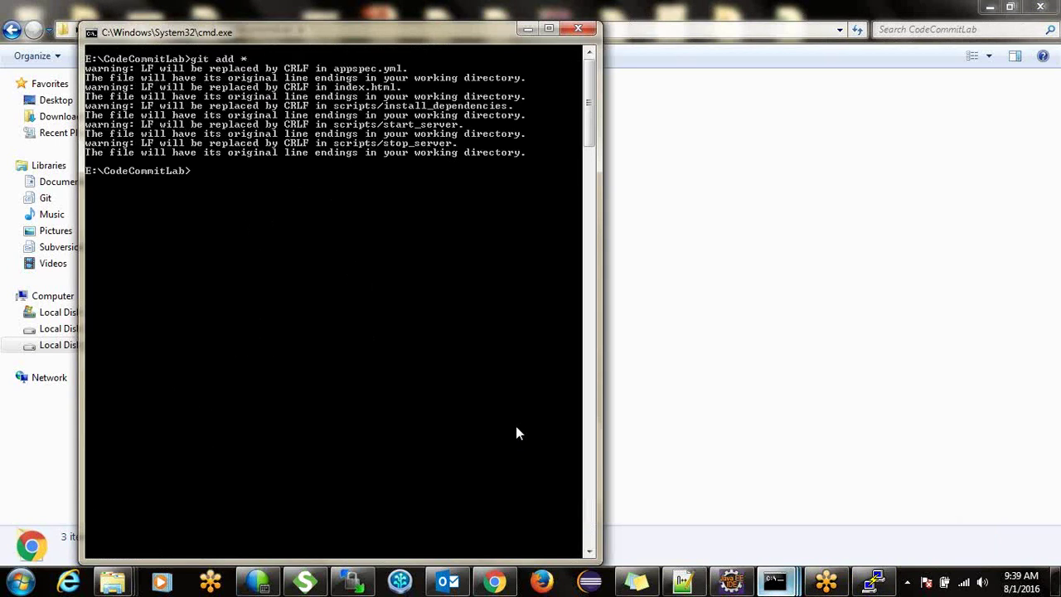
key("BackSpace")
type("git status")
key("Return")
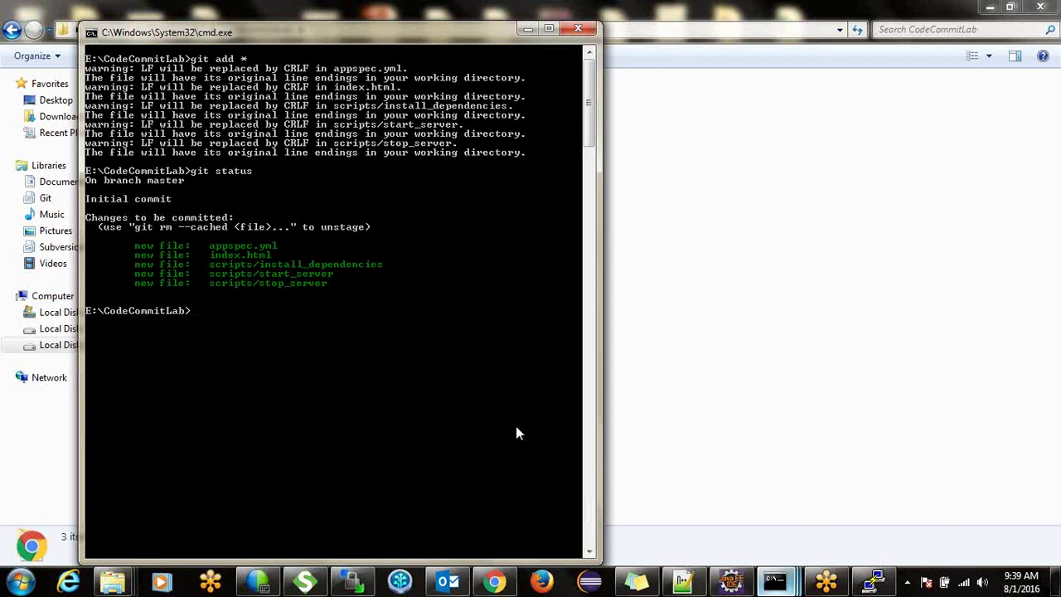
Commit the staged files with message "Initial Commit for CodeCommit Service"
type("git commit -m \"Ini")
key("BackSpace")
type("itial C")
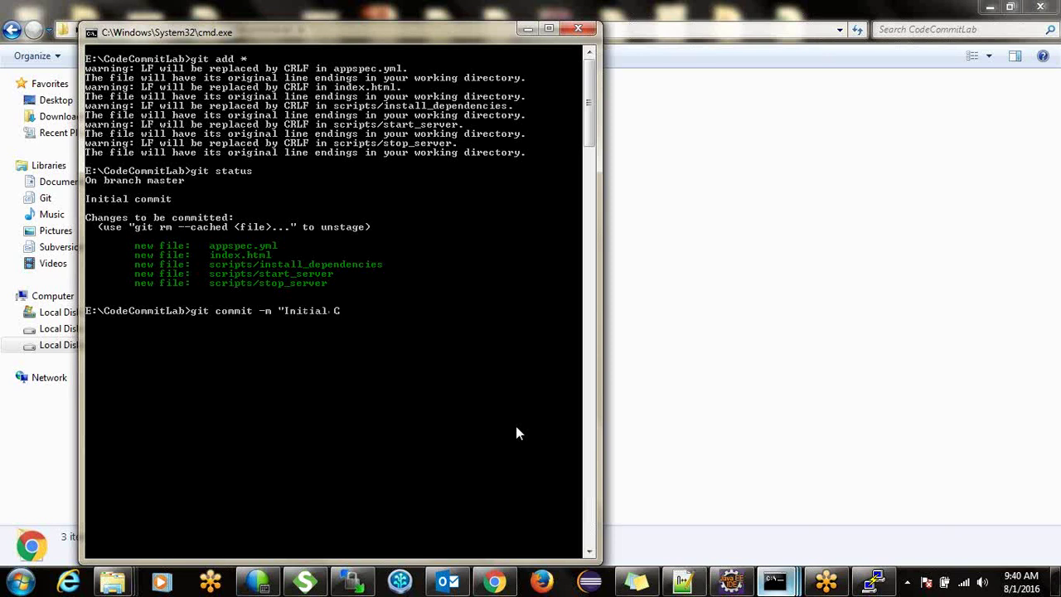
type("ommit din")
key("BackSpace")
key("BackSpace")
key("BackSpace")
type("fo")
key("BackSpace")
type("or CodeCommit")
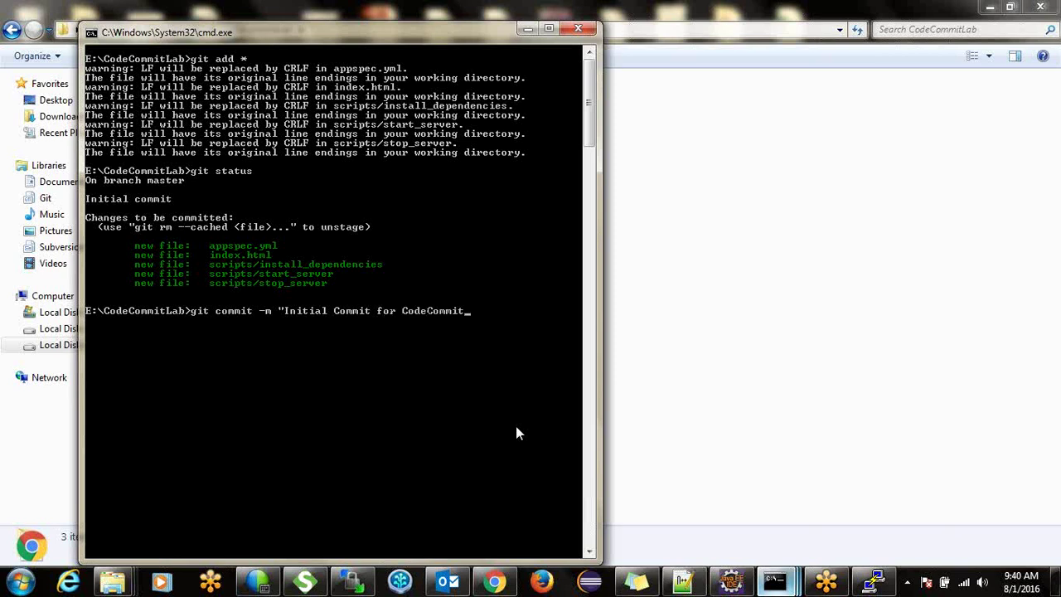
type(" Service\"")
key("Return")
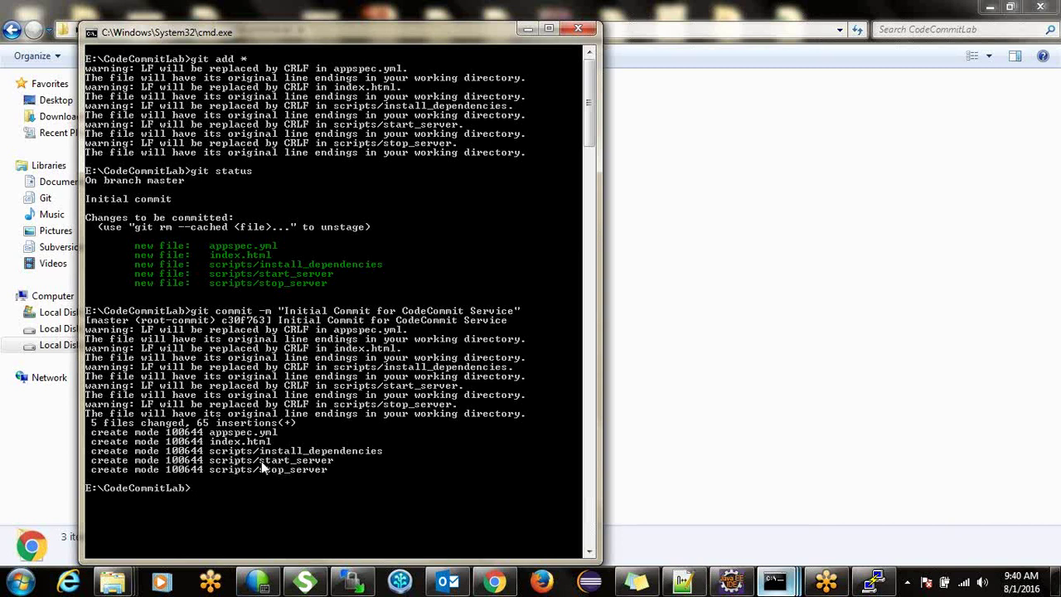
Clear the screen and run 'git push -u origin master', correcting the mistyped -U switch
type("cls")
key("Return")
type("git")
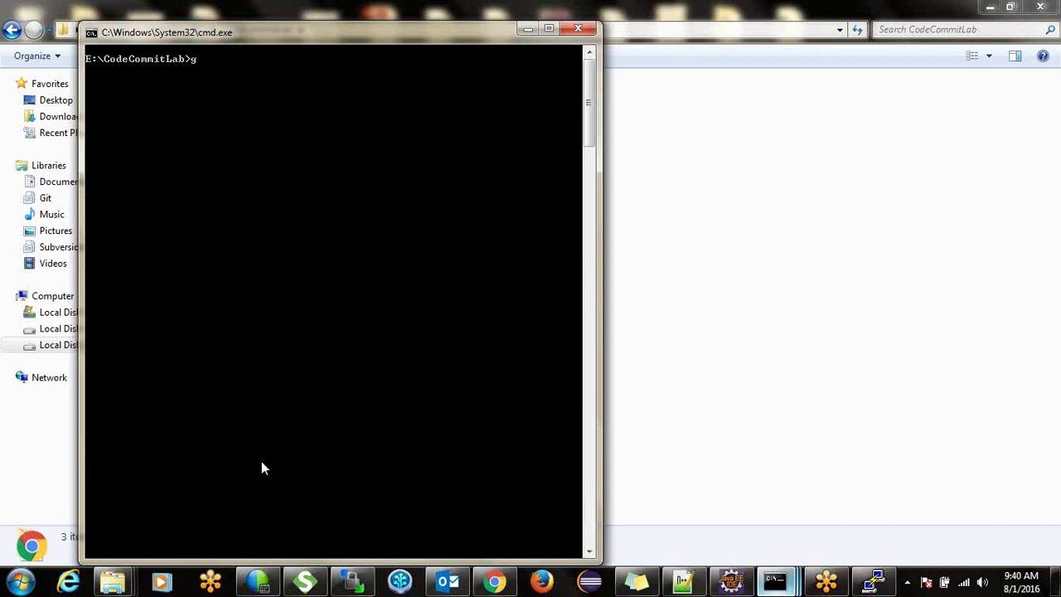
type(" push -U orii")
key("BackSpace")
type("gin master")
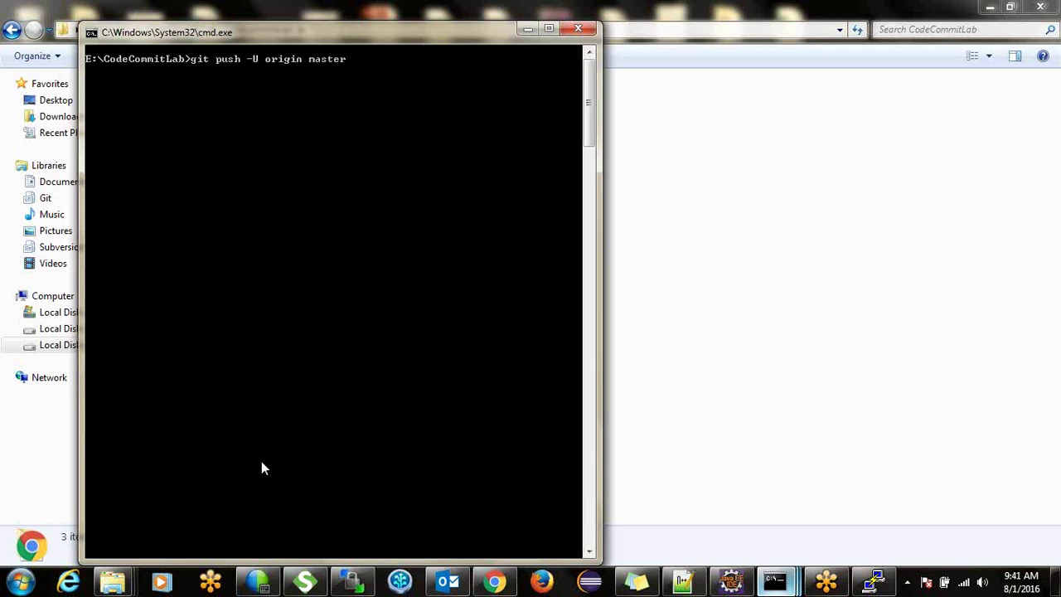
key("Return")
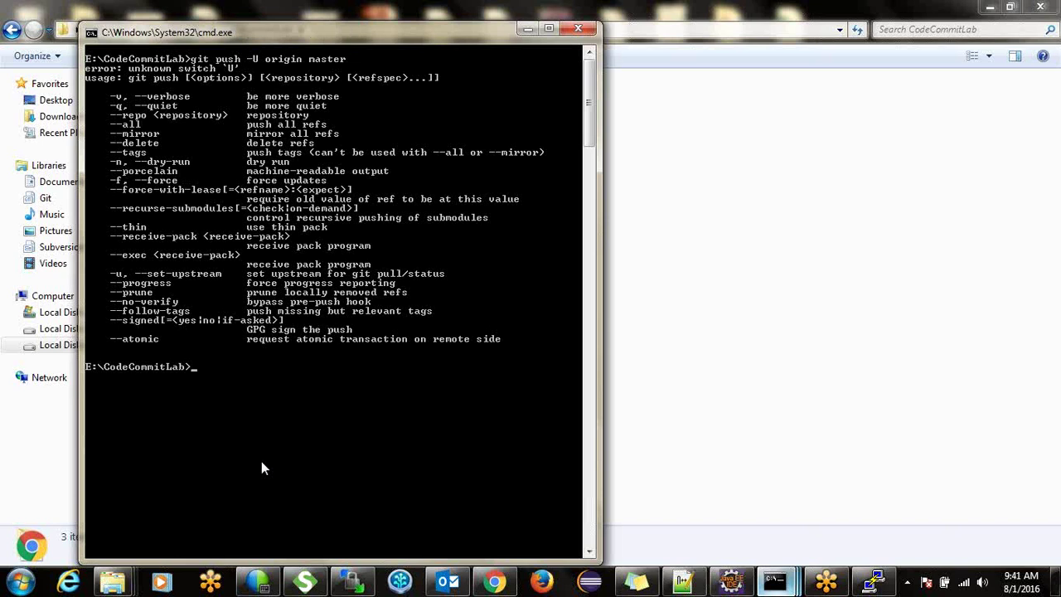
key("Up")
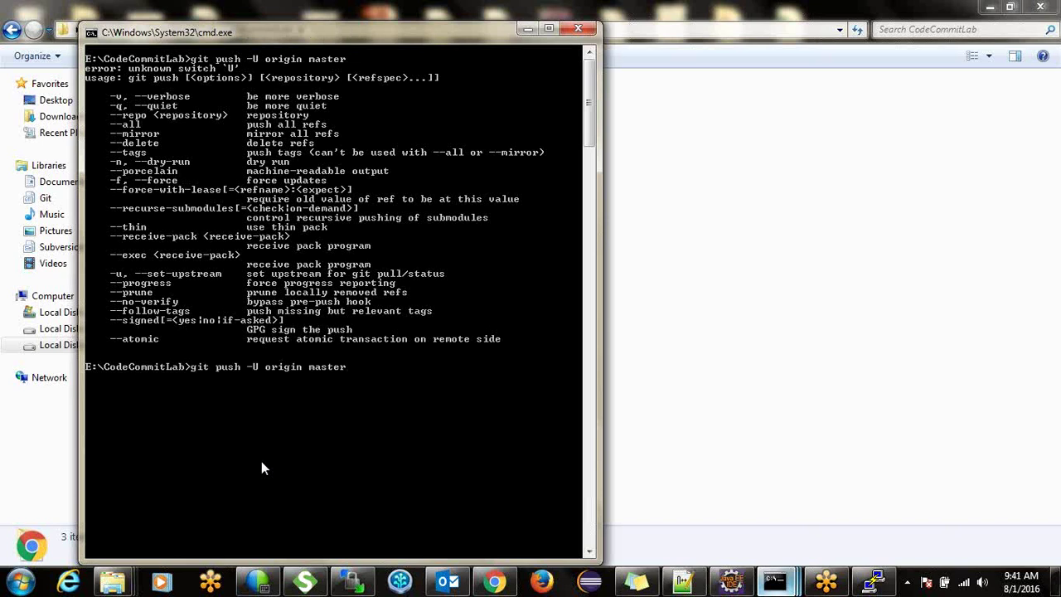
key("Left")
key("Left")
key("Left")
key("Left")
key("Left")
key("Left")
key("Left")
key("Left")
key("Left")
key("Left")
key("Left")
key("Left")
key("Left")
key("Left")
key("BackSpace")
type("u")
key("Return")
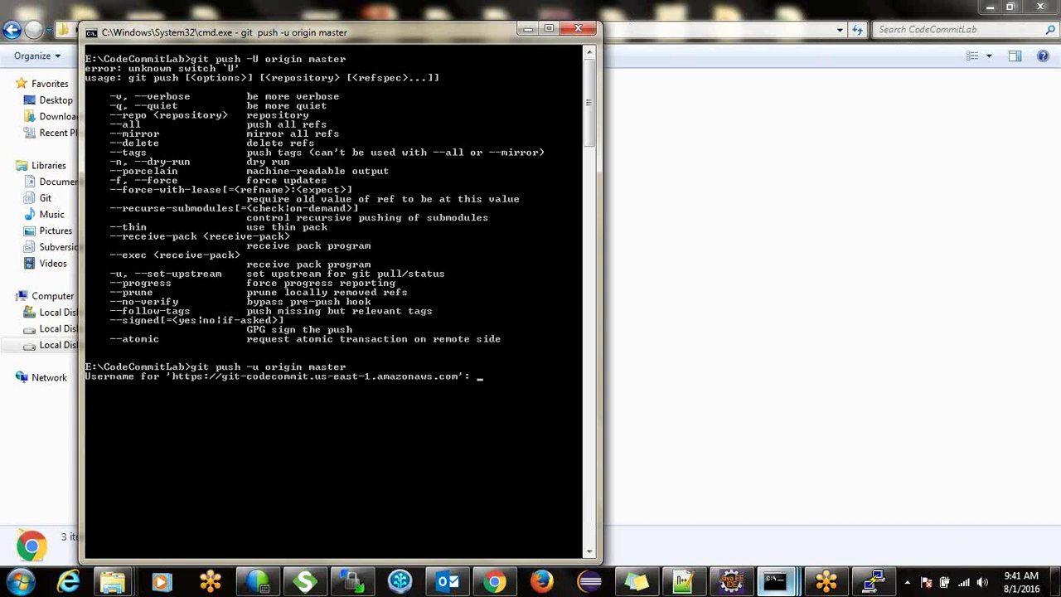
Copy the generated Git username from Eclipse, paste it into the push prompt and submit
left_click(721, 497)
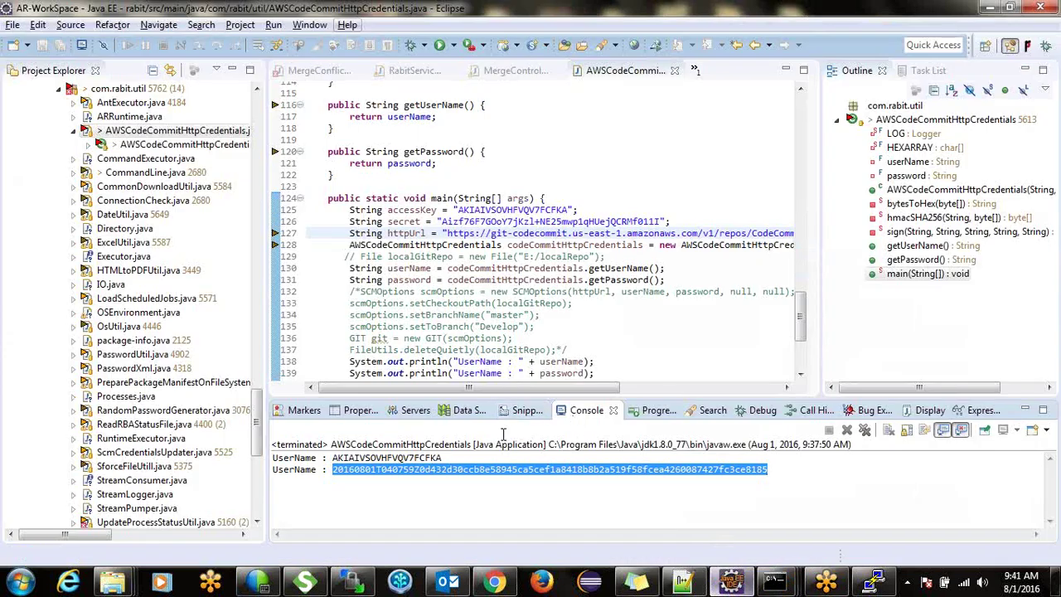
double_click(400, 457)
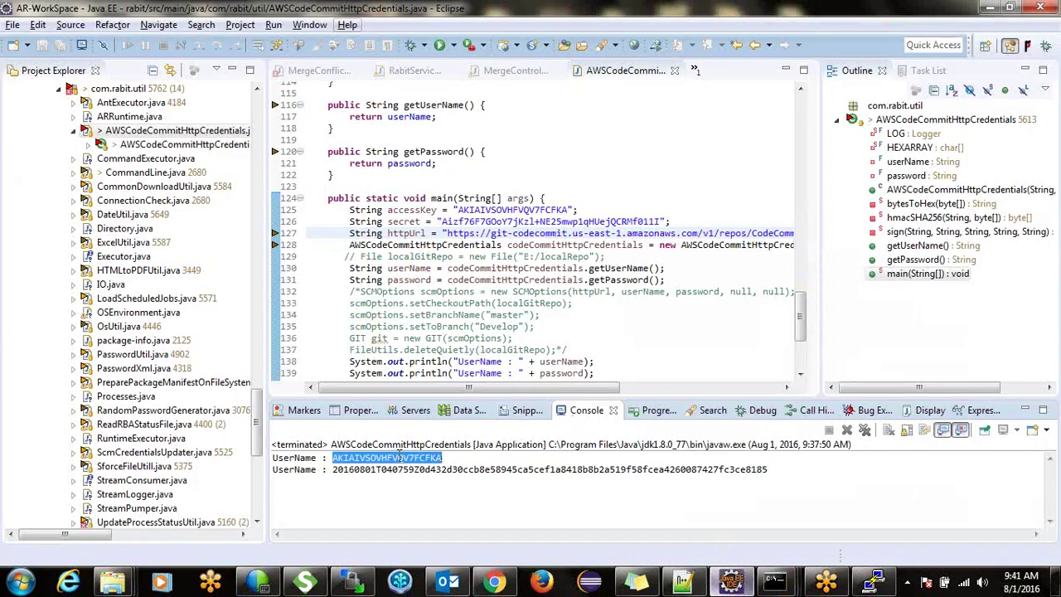
key("alt+Tab")
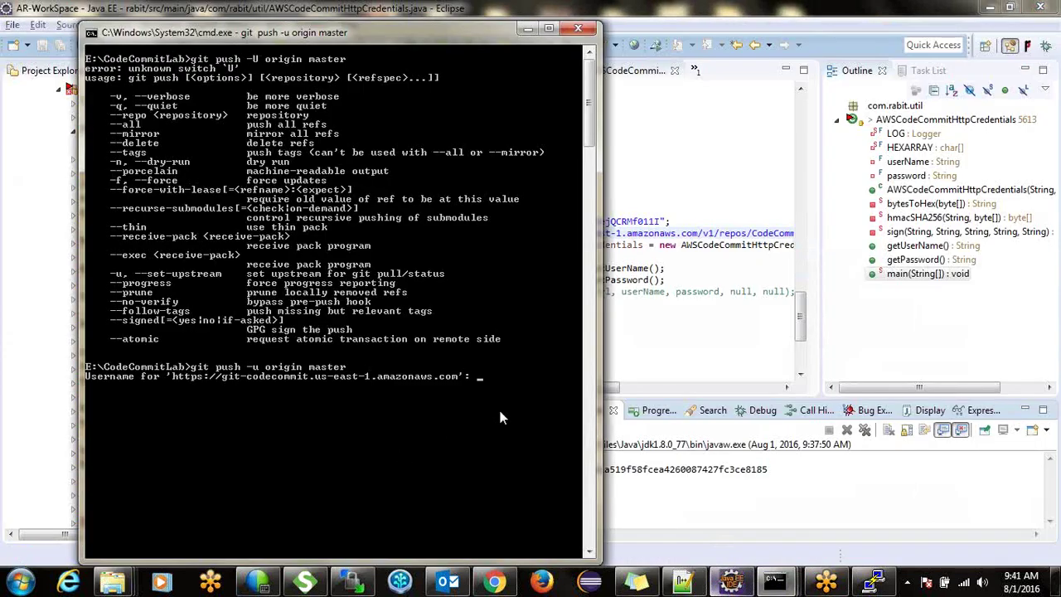
right_click(339, 35)
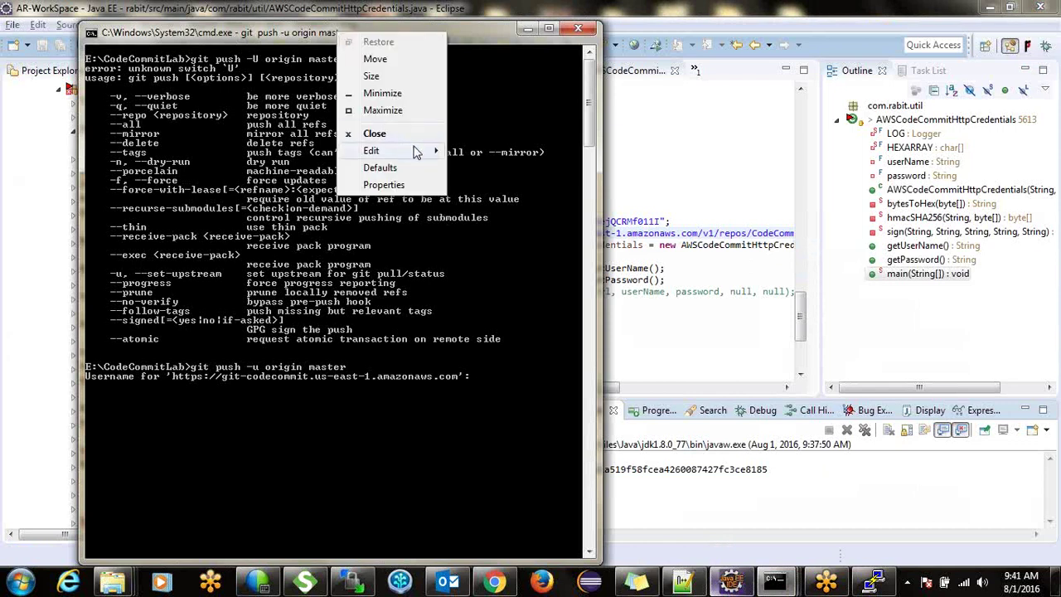
mouse_move(428, 152)
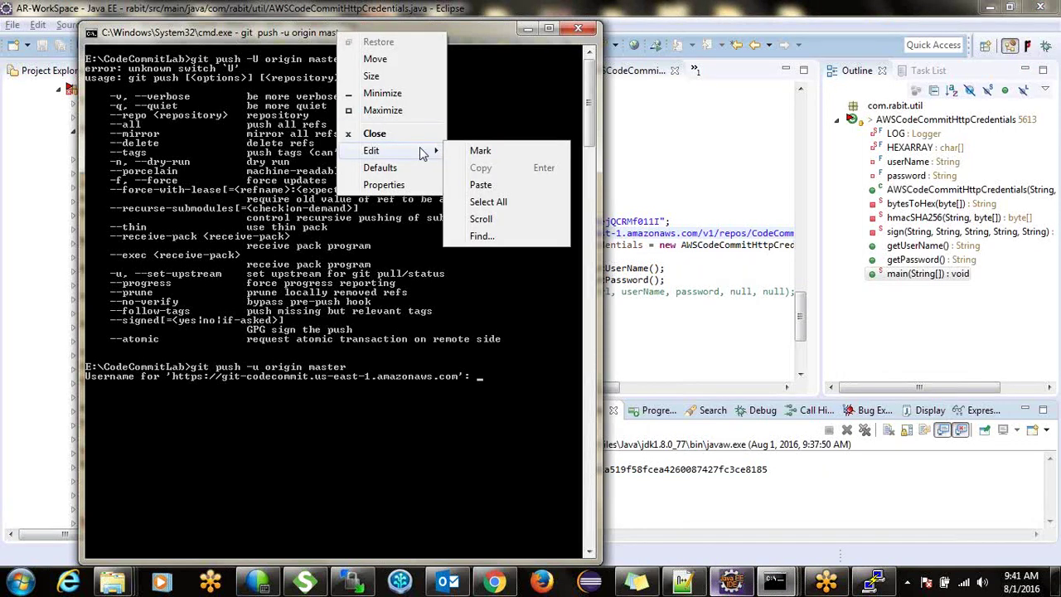
left_click(481, 185)
key("Return")
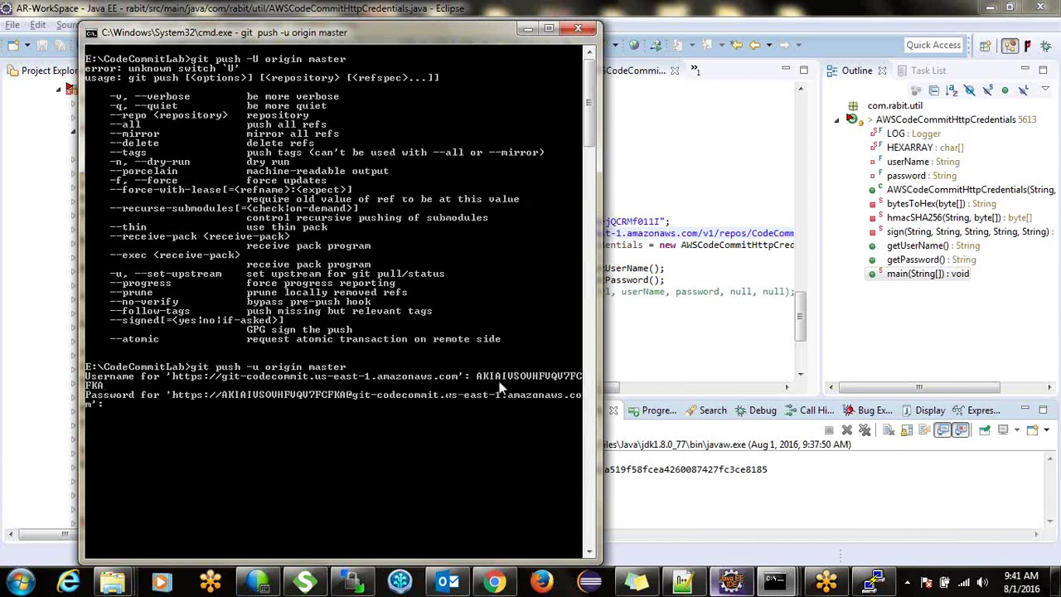
Copy the generated Git password from Eclipse and paste it into the push prompt
double_click(648, 470)
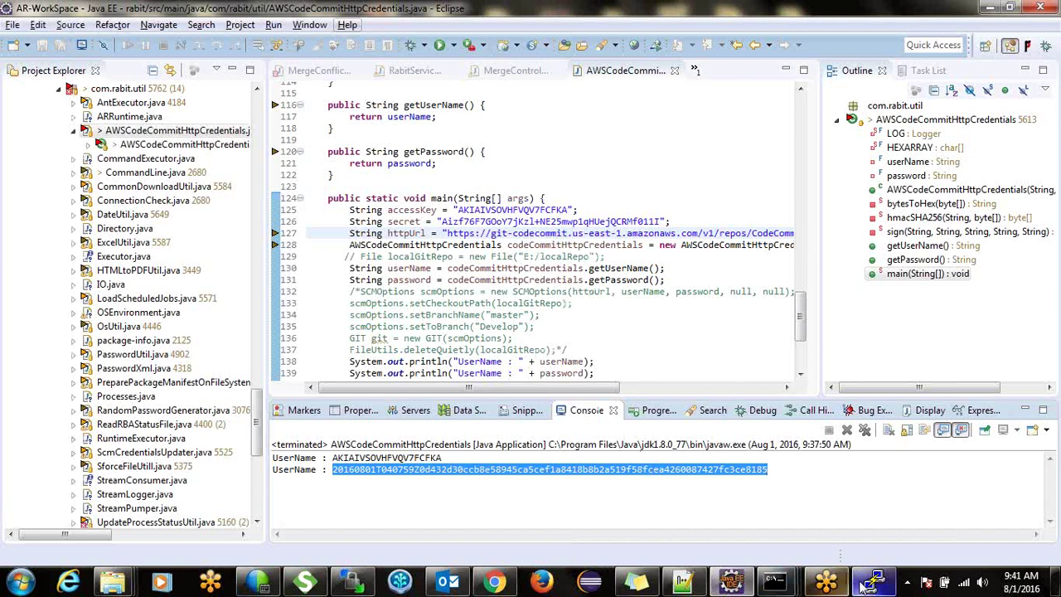
mouse_move(775, 580)
left_click(938, 518)
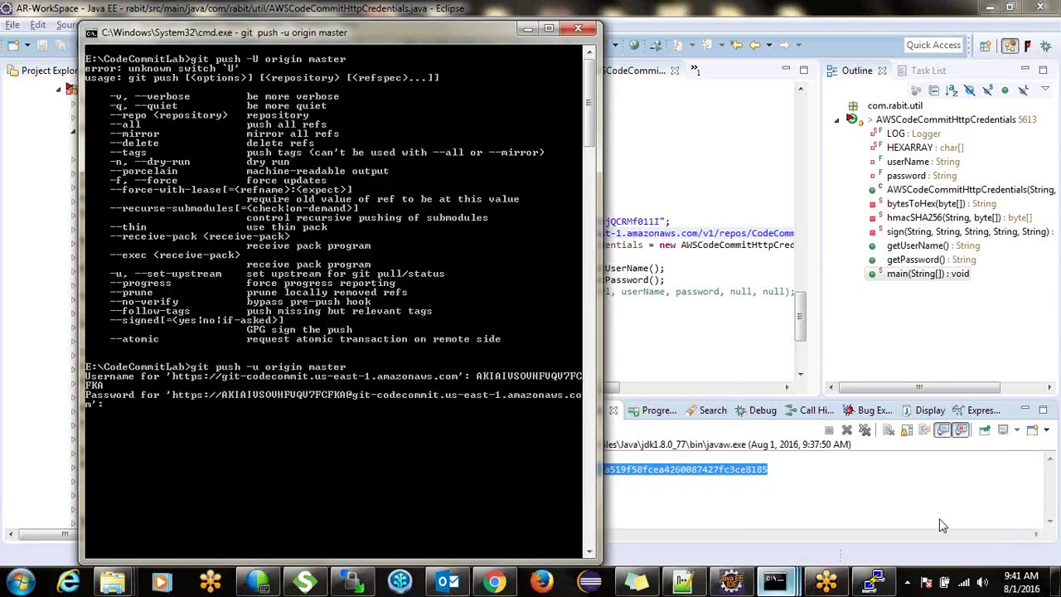
right_click(282, 33)
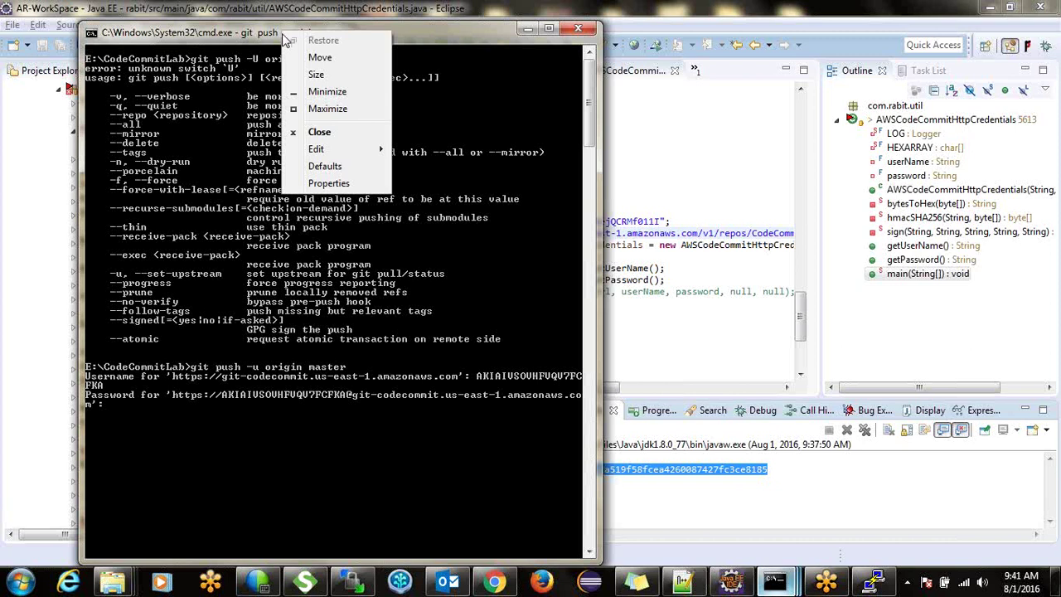
mouse_move(377, 157)
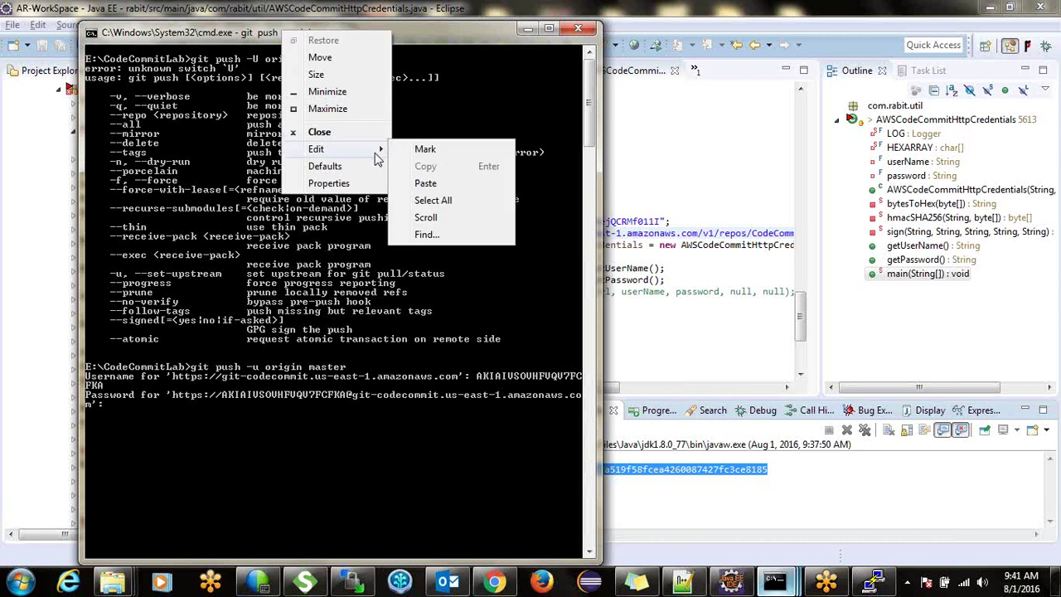
left_click(425, 183)
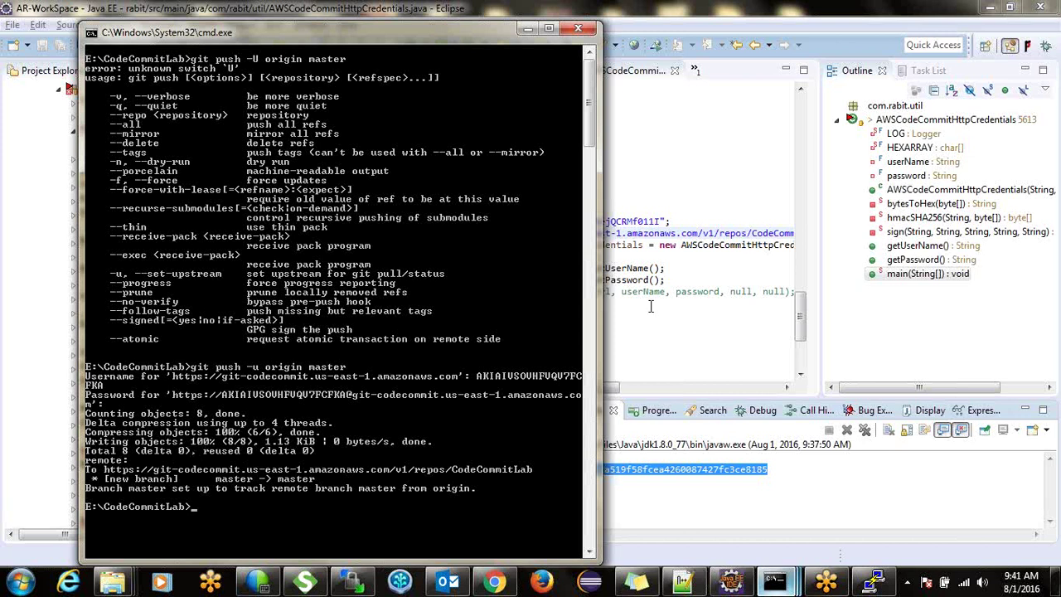
Return to the CodeCommit repository page and close the Clone URL popup
left_click(492, 583)
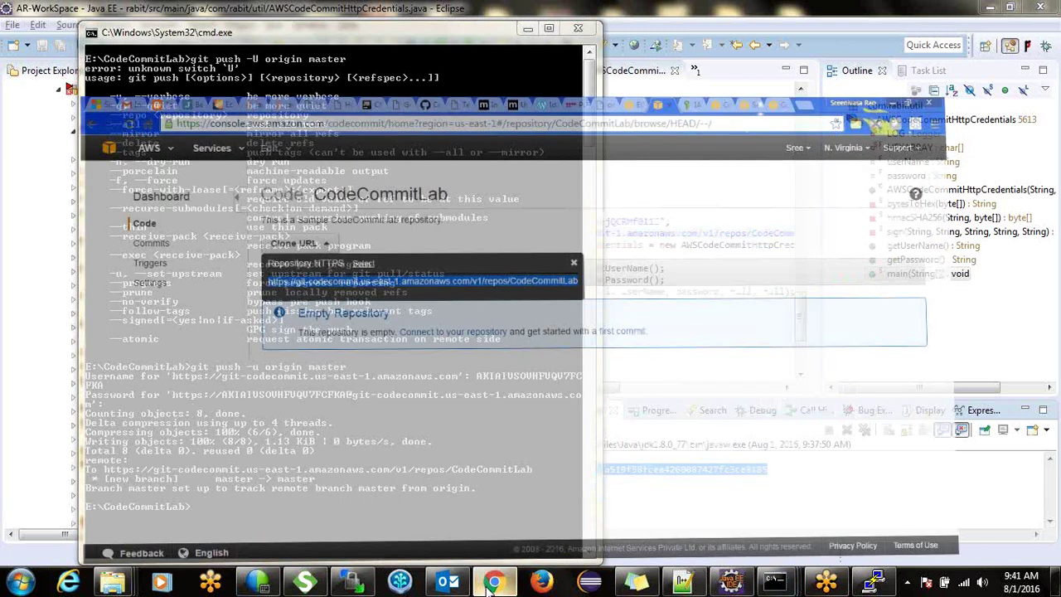
left_click(547, 376)
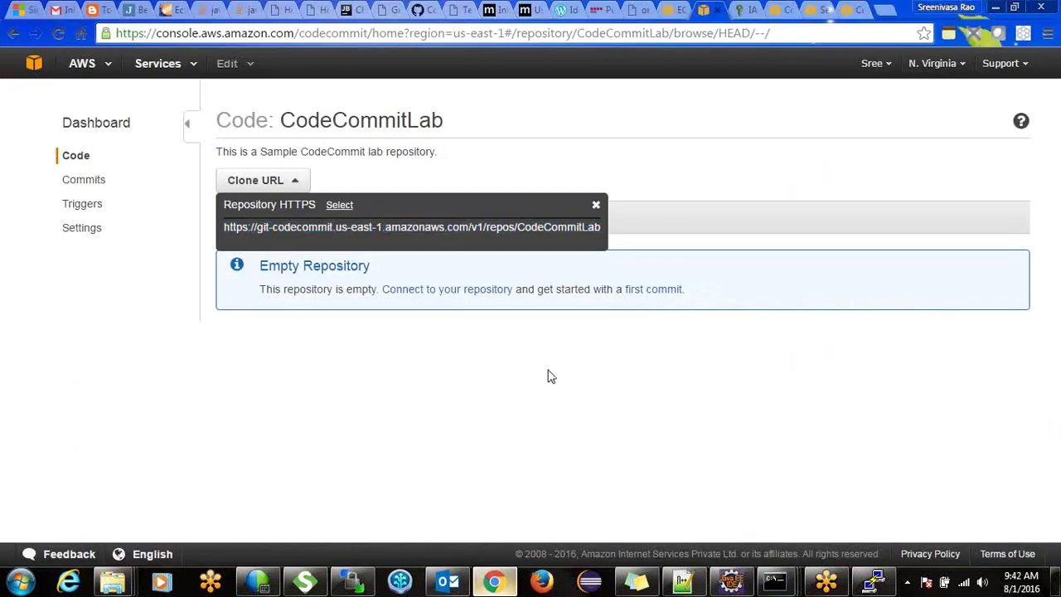
left_click(595, 205)
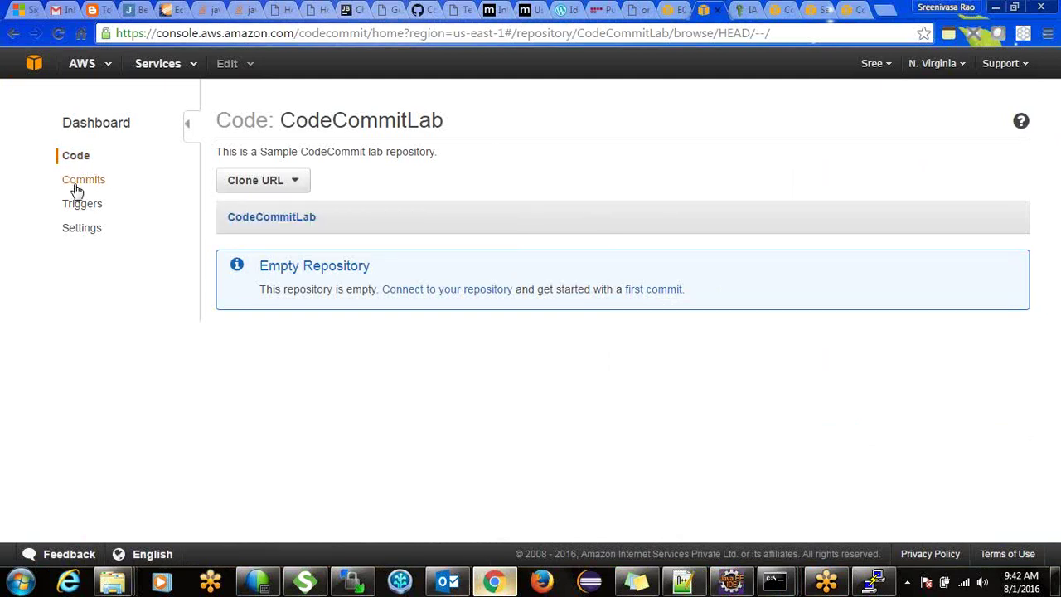
Check the initial commit and its ID in Commits, then view master's files in Code
left_click(74, 183)
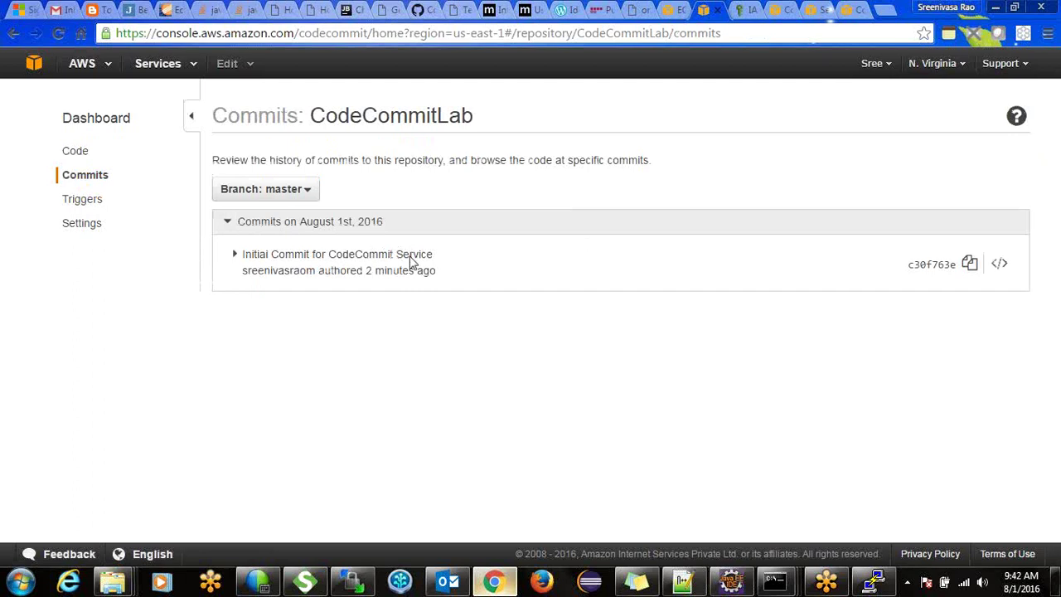
mouse_move(252, 266)
mouse_move(375, 269)
left_click(969, 264)
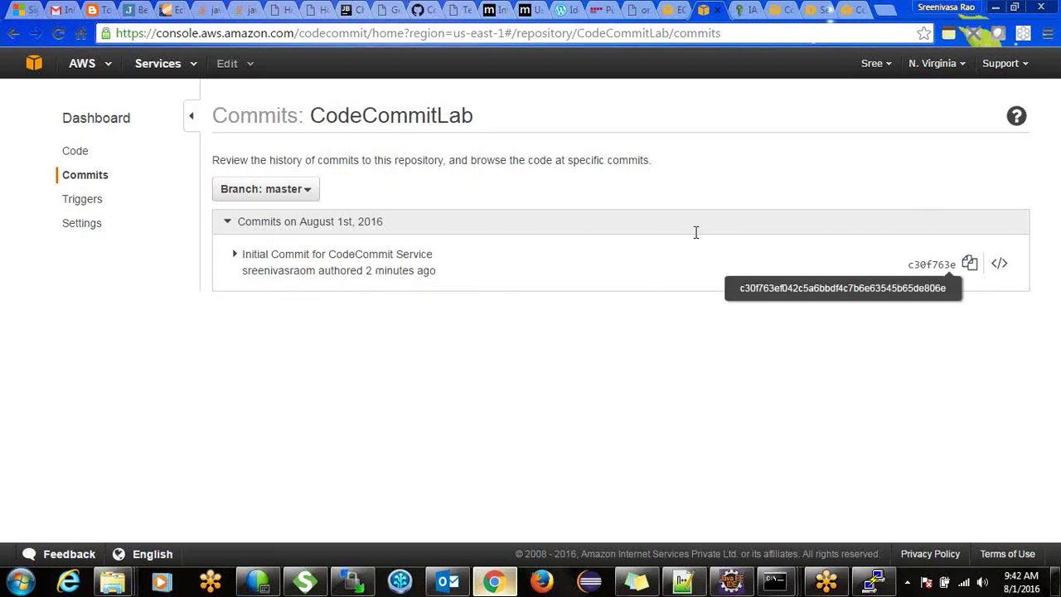
mouse_move(931, 263)
left_mouse_down()
mouse_move(959, 263)
mouse_move(924, 263)
left_mouse_up()
left_click(743, 420)
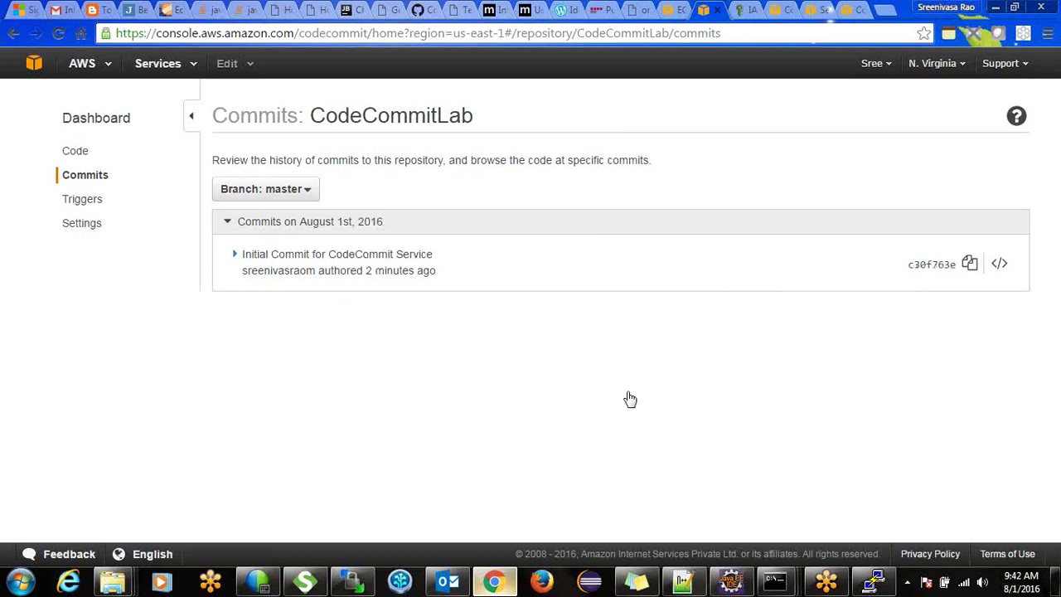
left_click(74, 153)
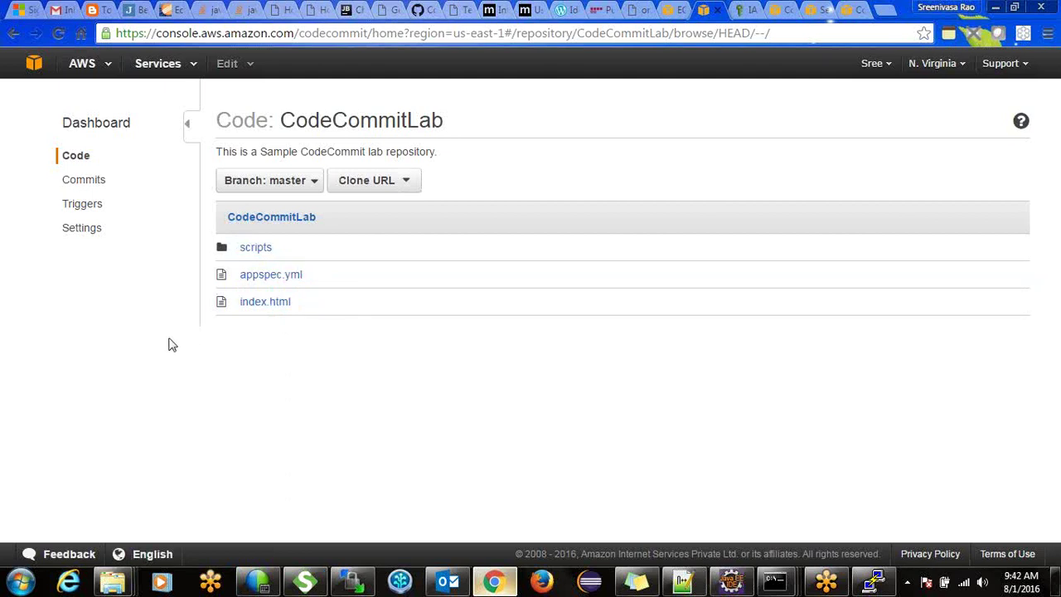
In Commits, filter the branch list for 'c' and 'dev', confirming no other branches exist
left_click(83, 180)
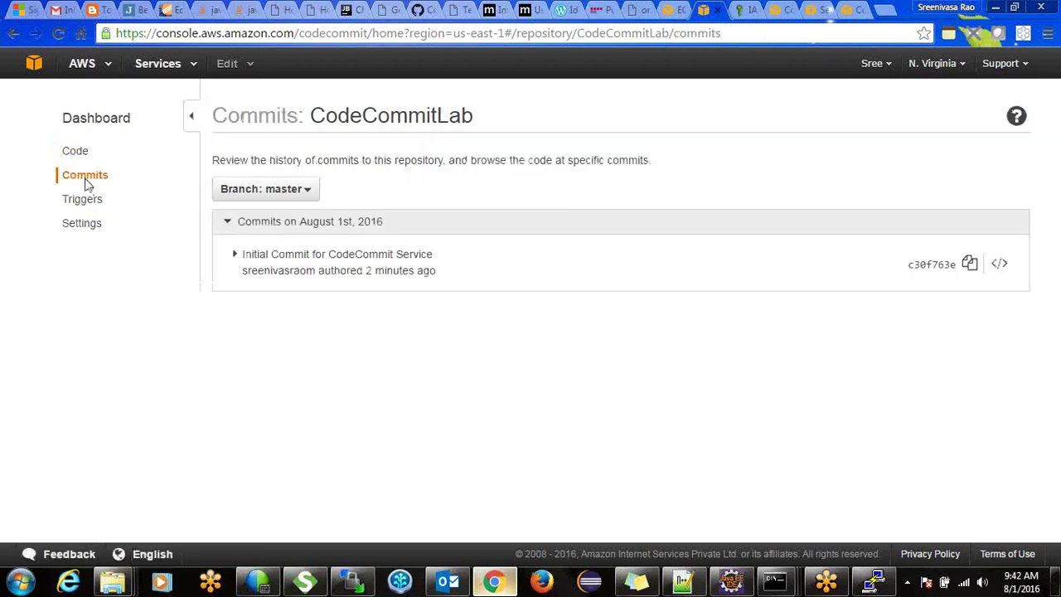
left_click(306, 189)
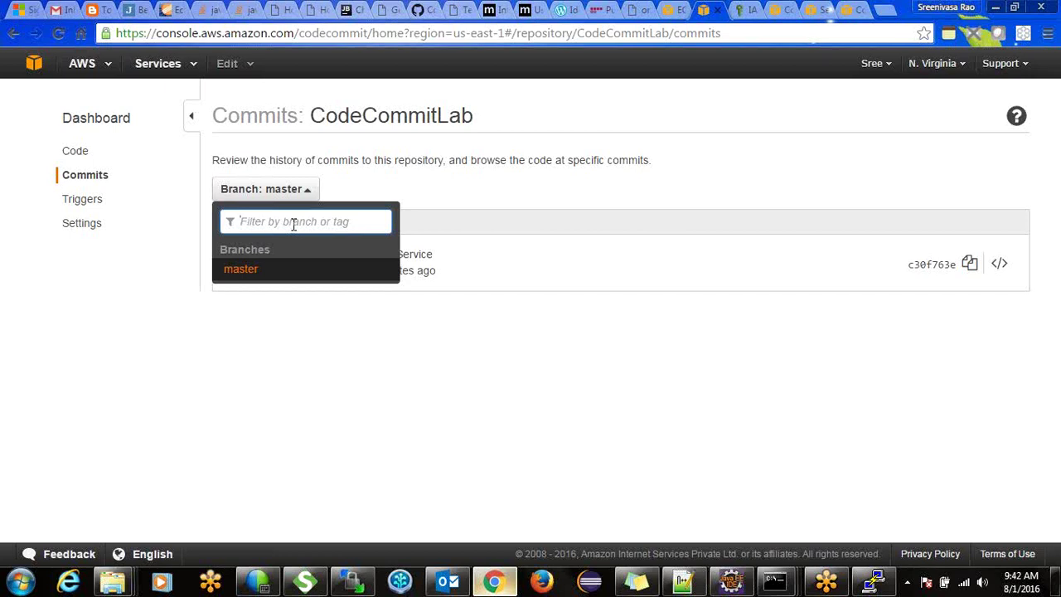
type("c")
key("BackSpace")
type("develop")
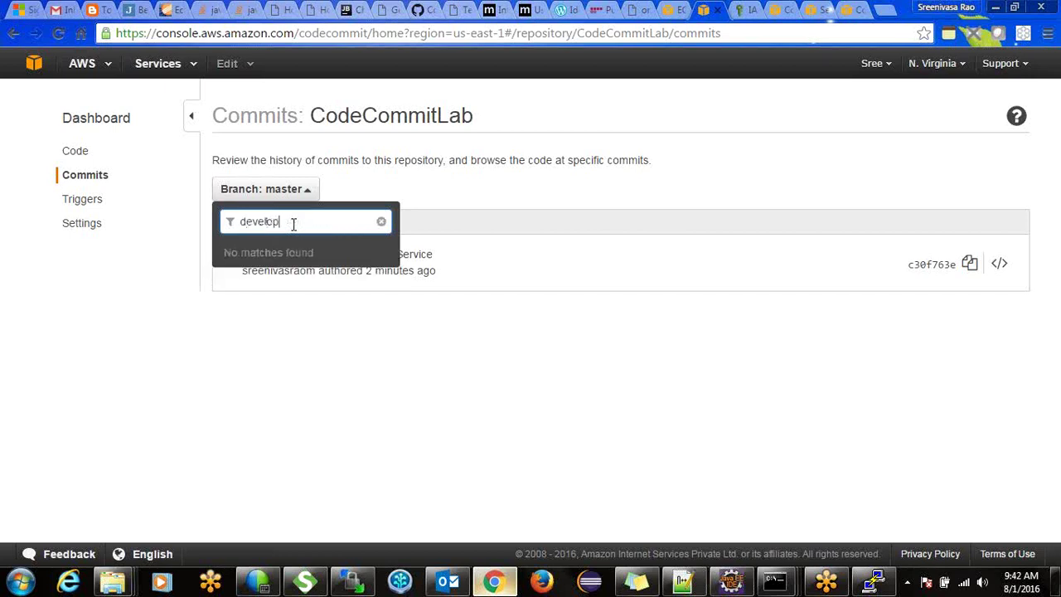
key("BackSpace")
key("BackSpace")
key("BackSpace")
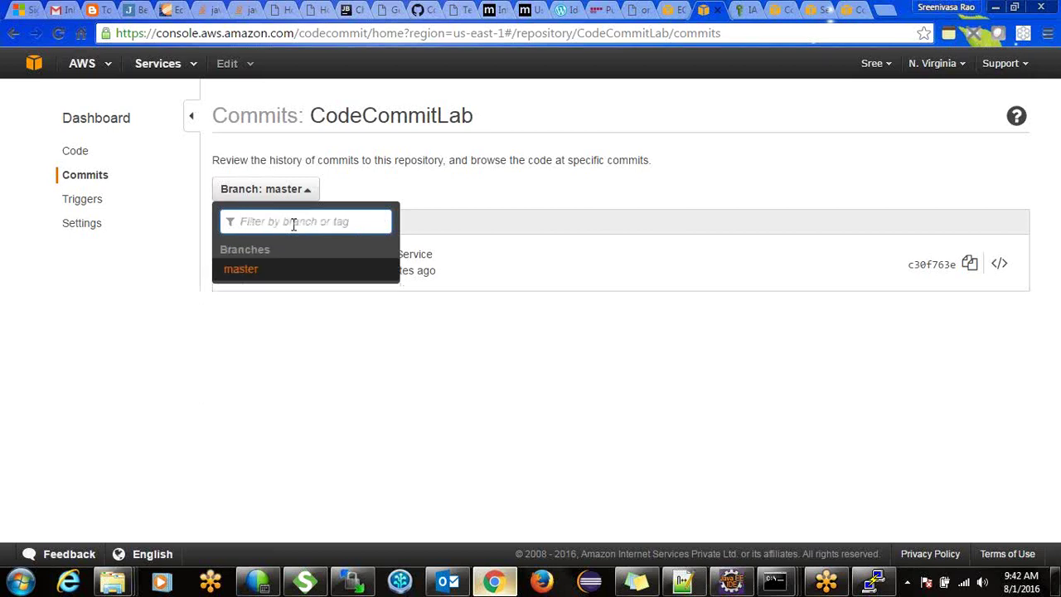
Confirm master is the default branch in the repository Settings
left_click(83, 224)
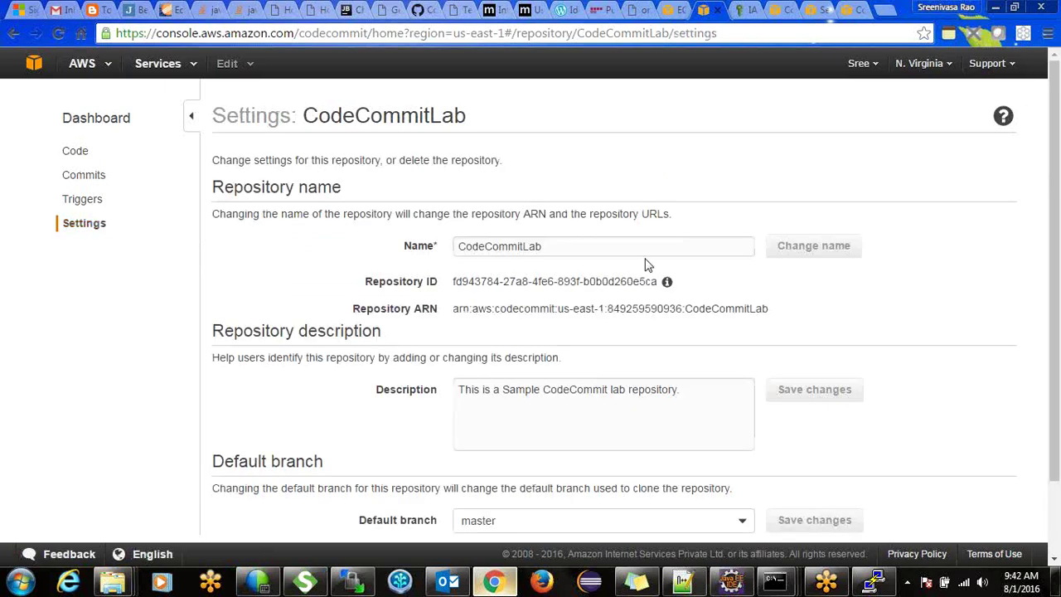
left_click_drag(1054, 256, 1057, 328)
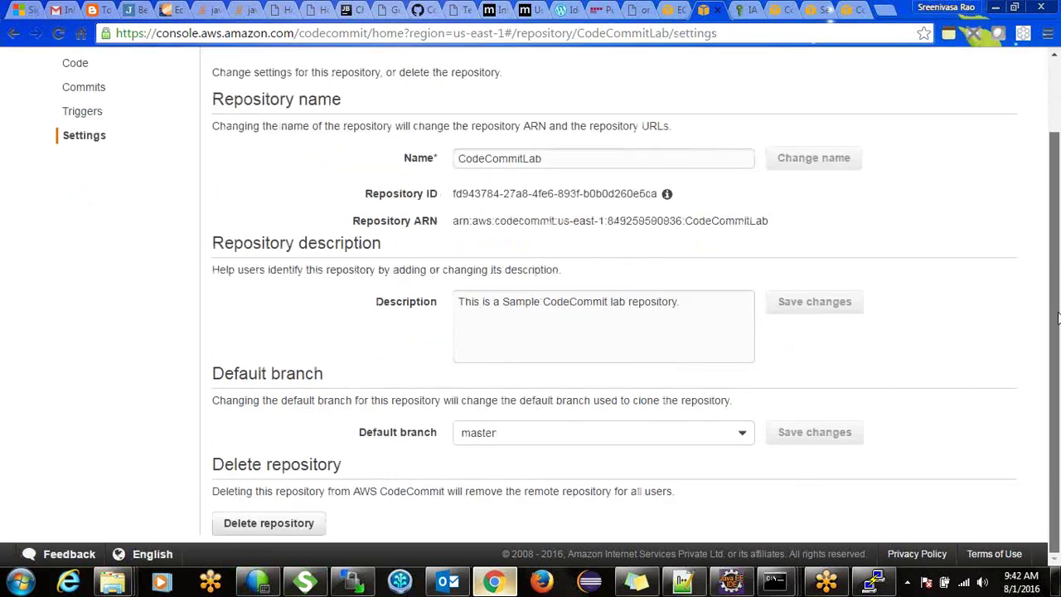
left_click(742, 433)
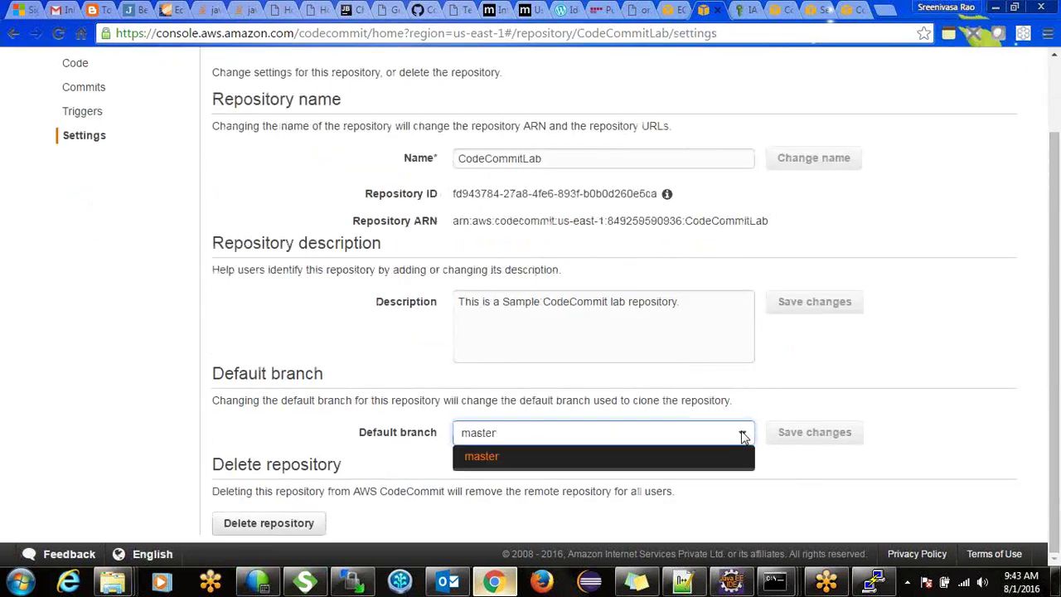
left_click(743, 436)
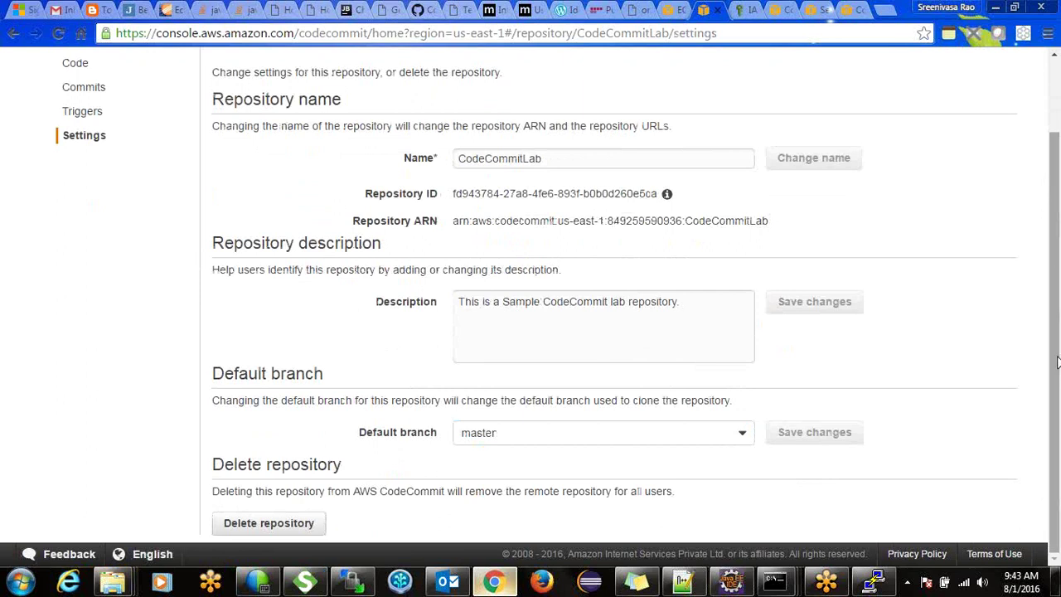
left_click_drag(1052, 216, 1053, 112)
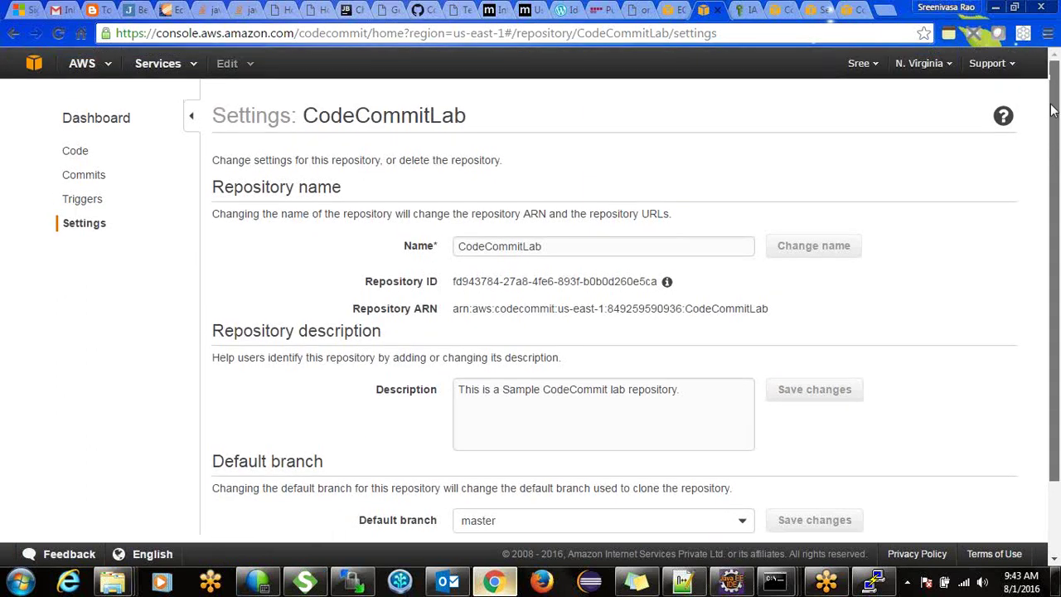
Recheck the Code branch list (no match for 'd'), then view Commits and Triggers
left_click(86, 155)
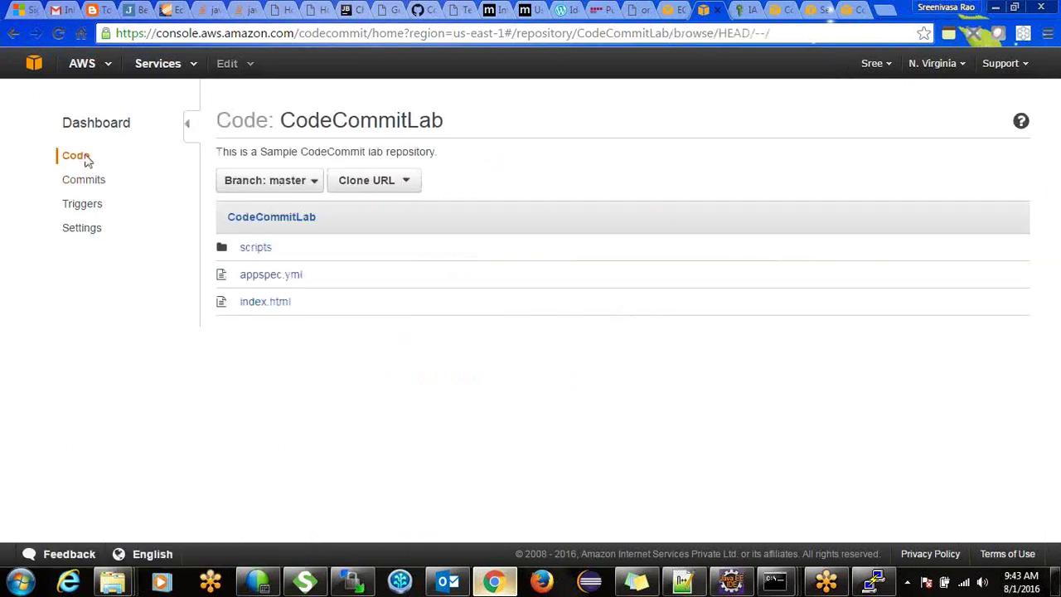
left_click(313, 183)
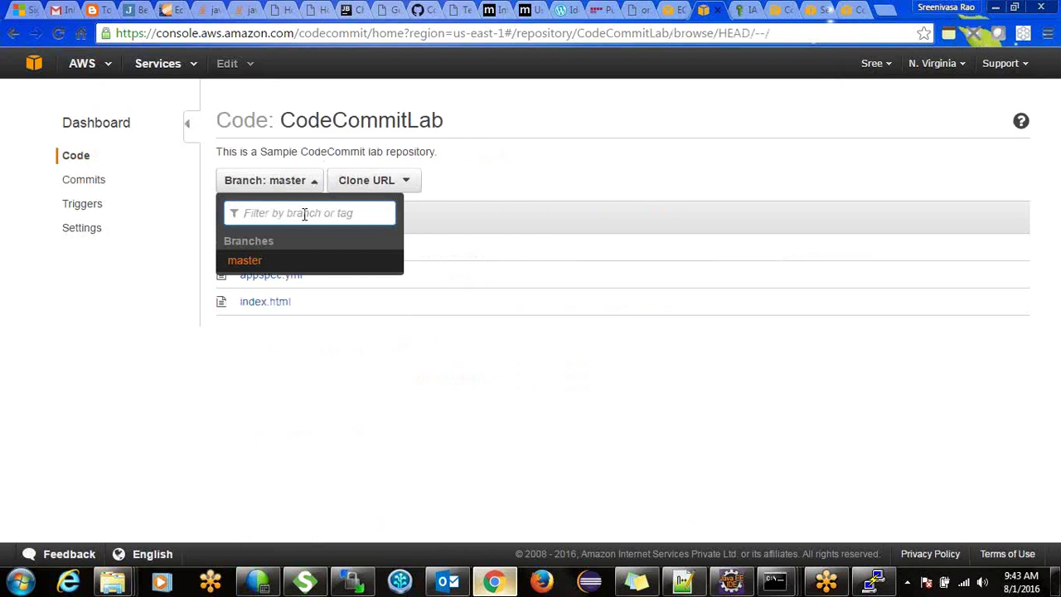
type("develop")
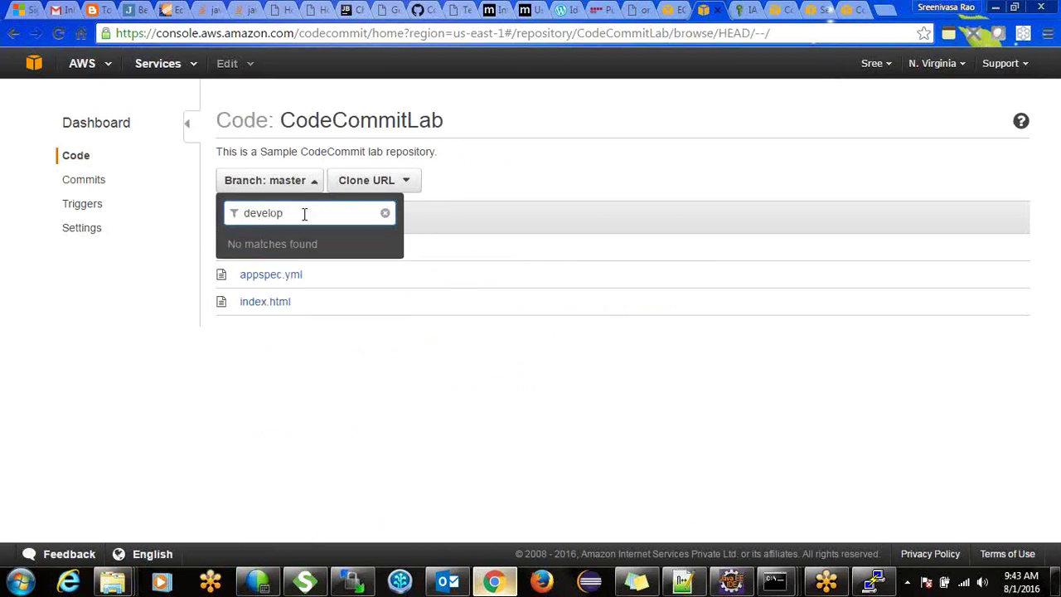
key("Escape")
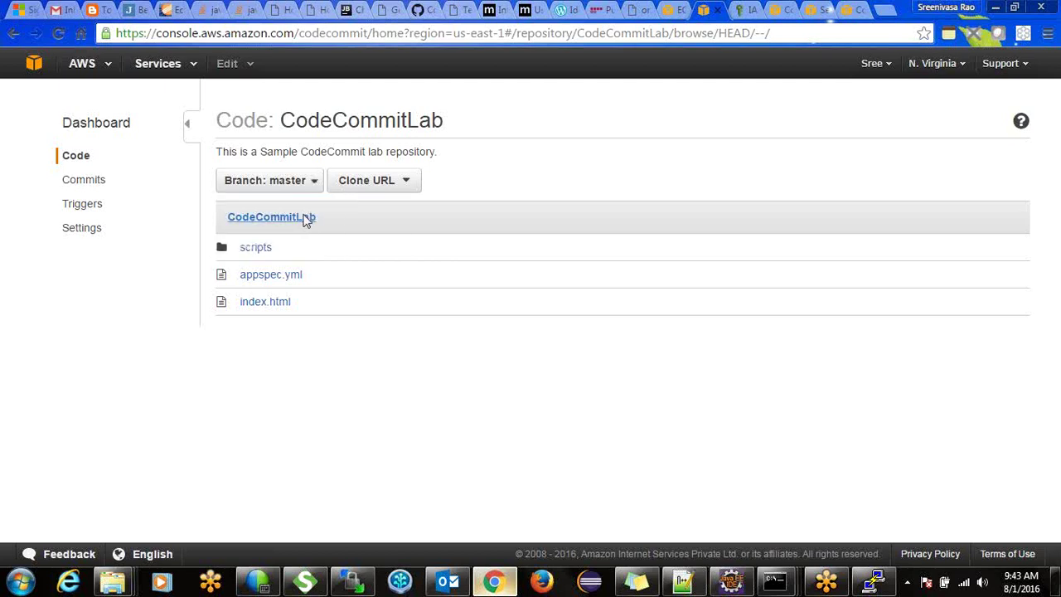
left_click(311, 186)
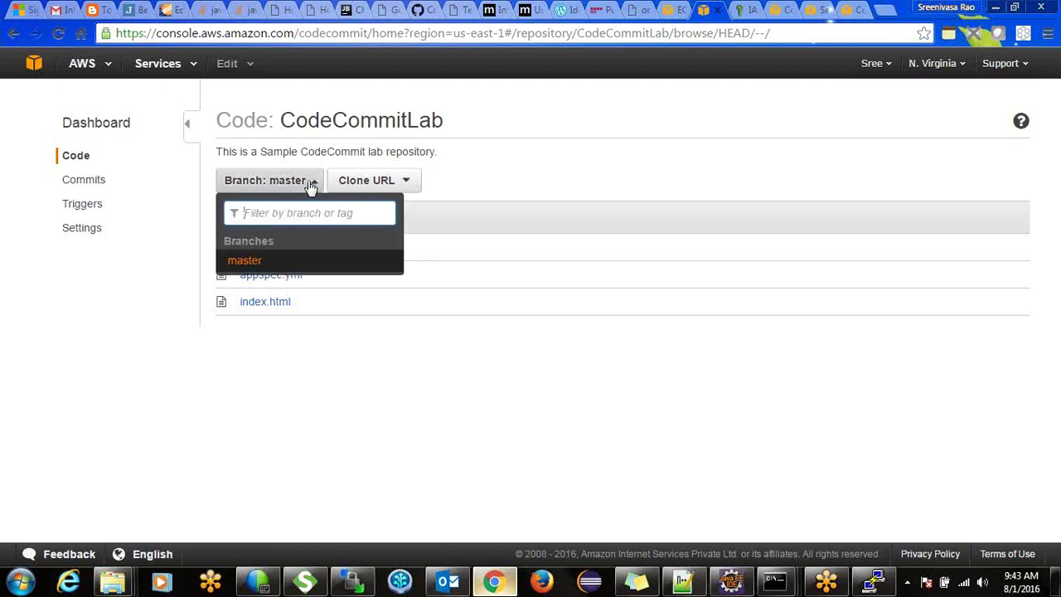
left_click(496, 189)
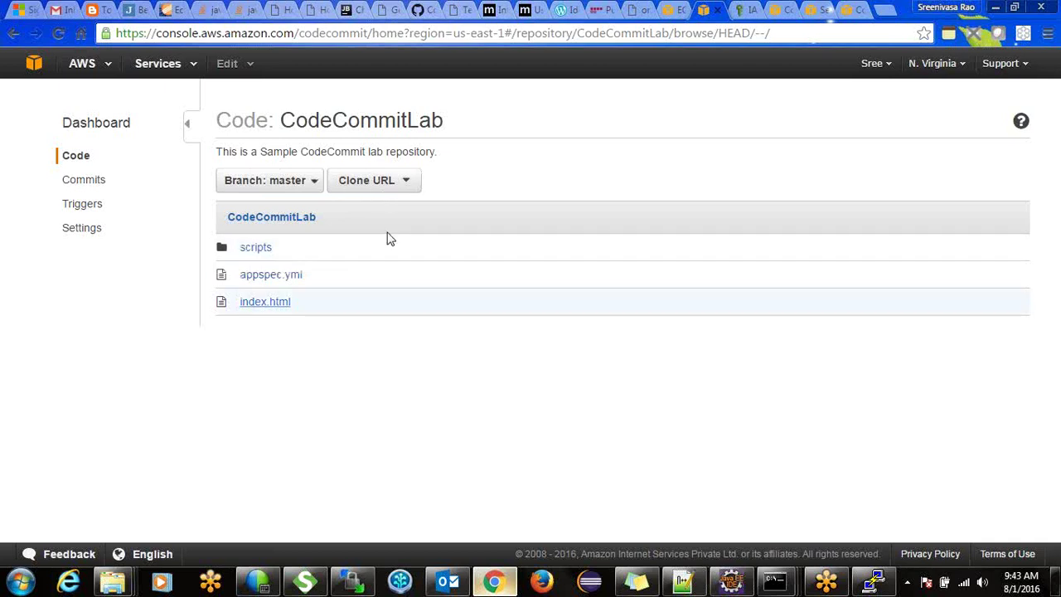
left_click(93, 182)
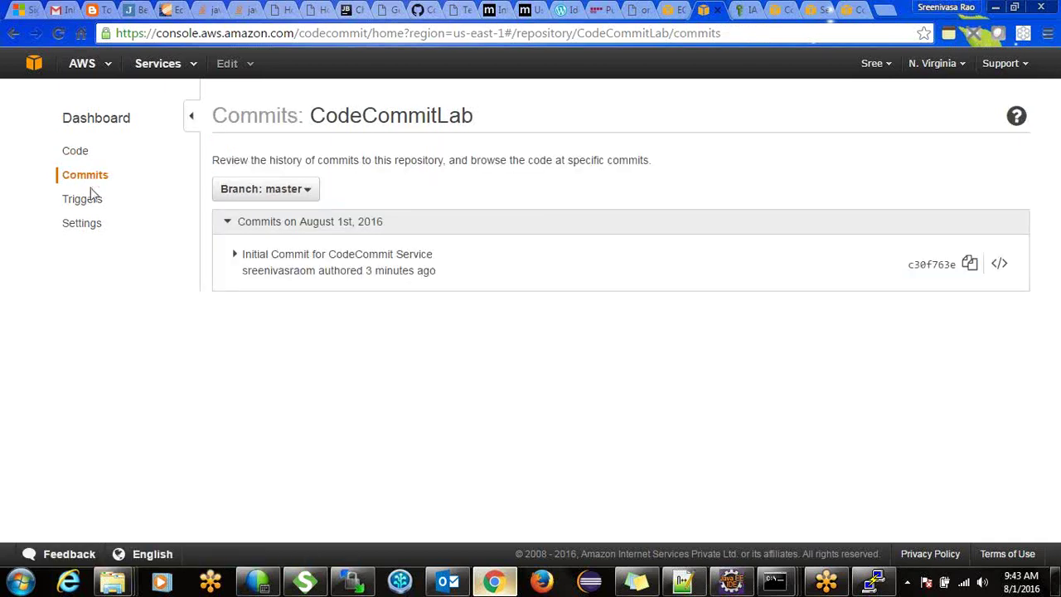
left_click(87, 204)
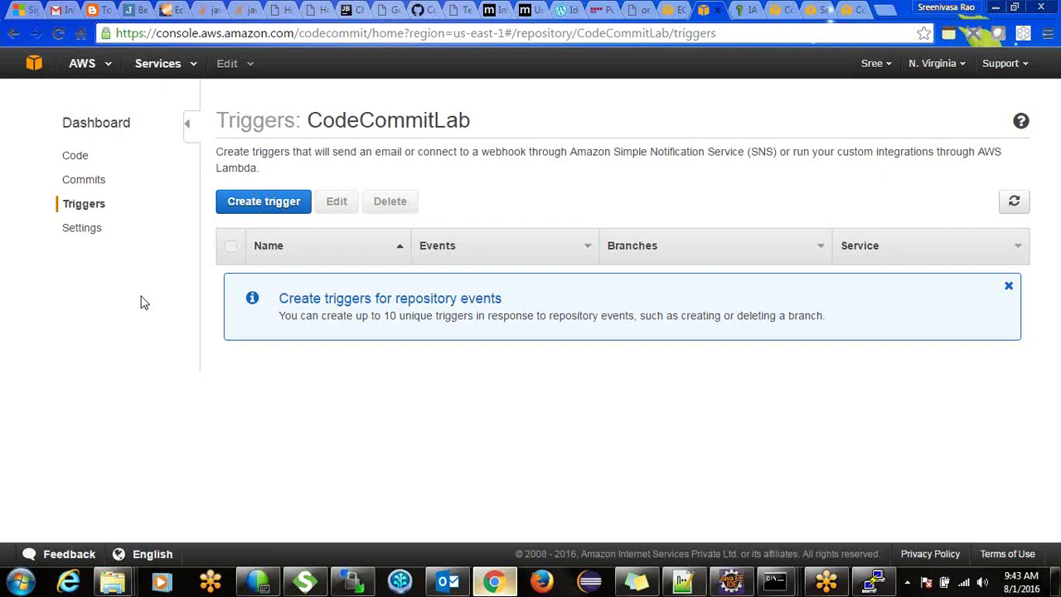
left_click(263, 201)
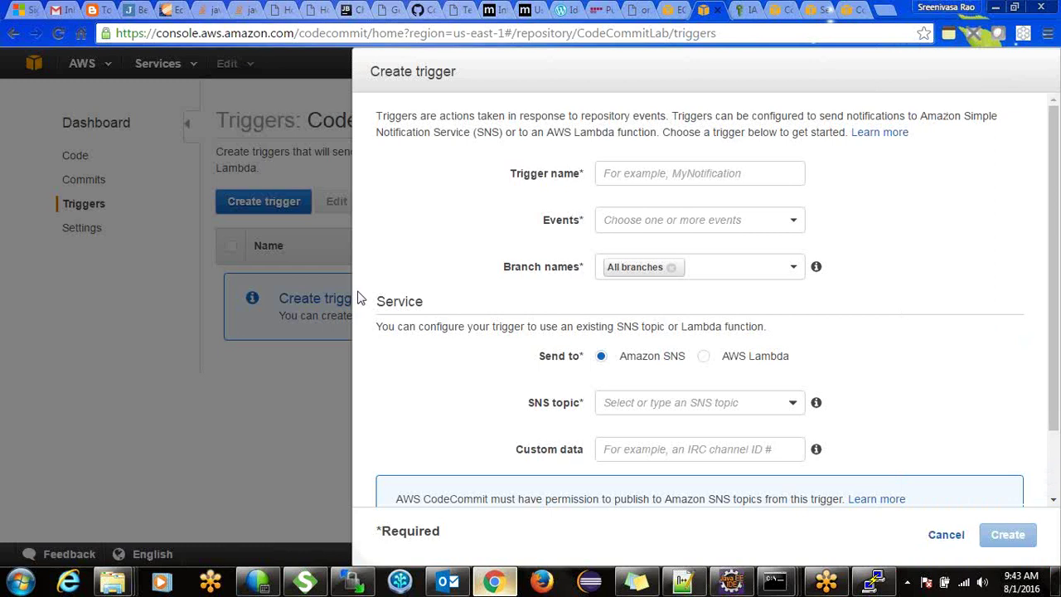
left_click(654, 171)
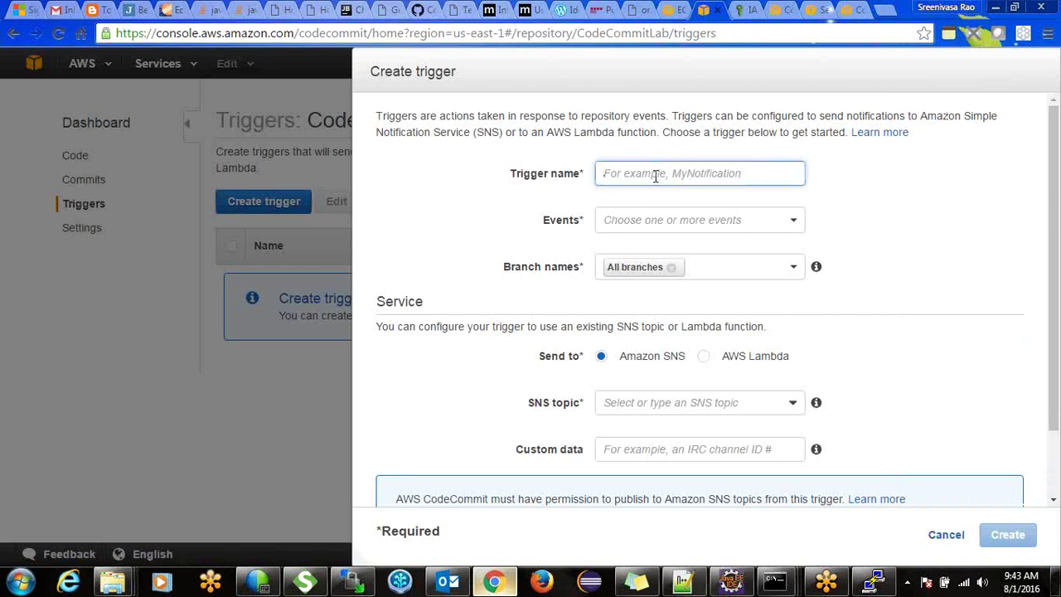
left_click(660, 220)
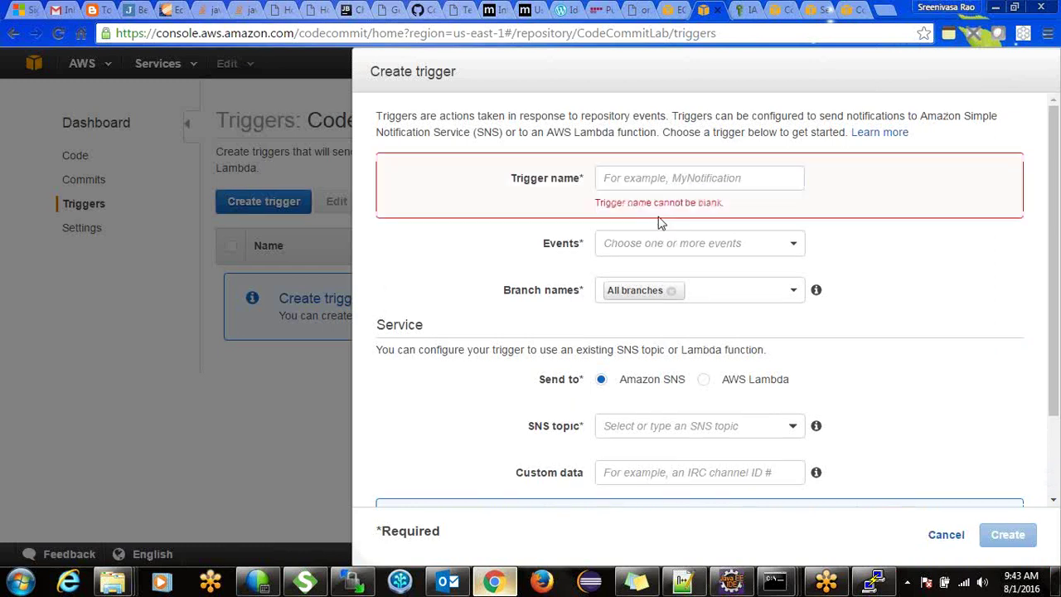
left_click(663, 241)
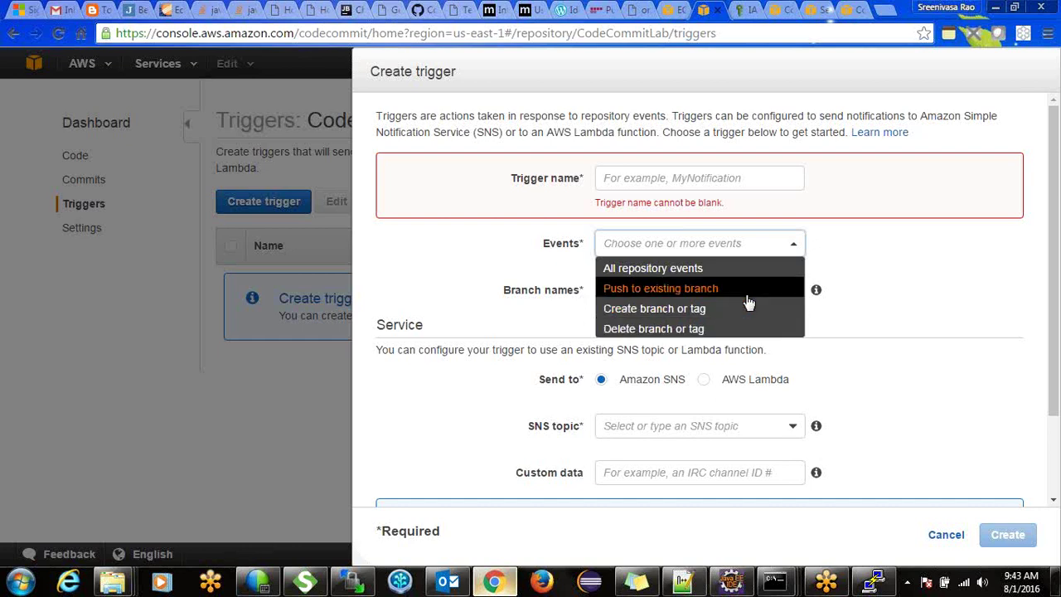
left_click(862, 294)
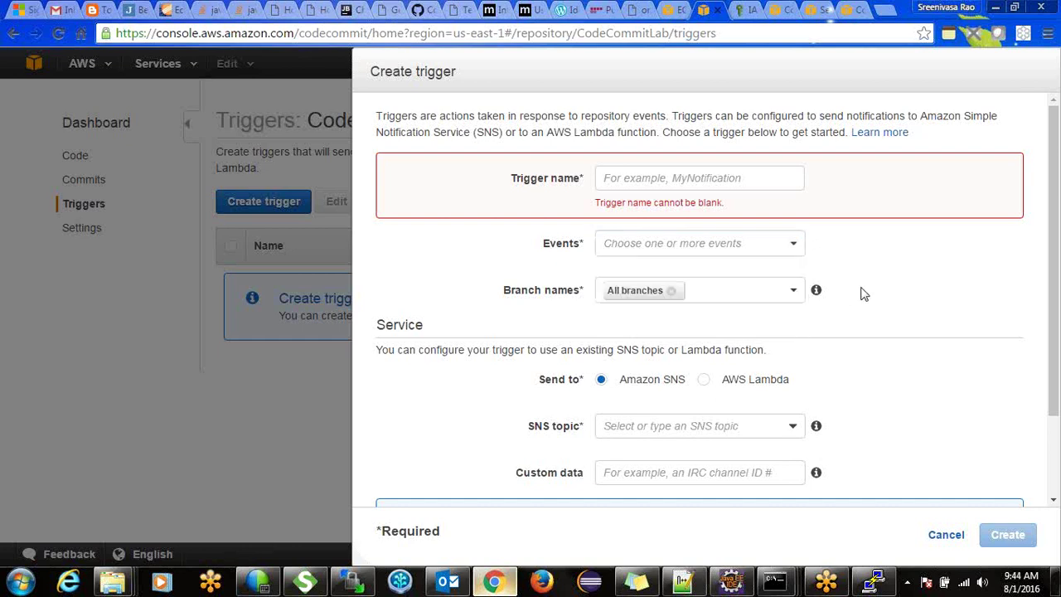
left_click_drag(1052, 260, 1050, 331)
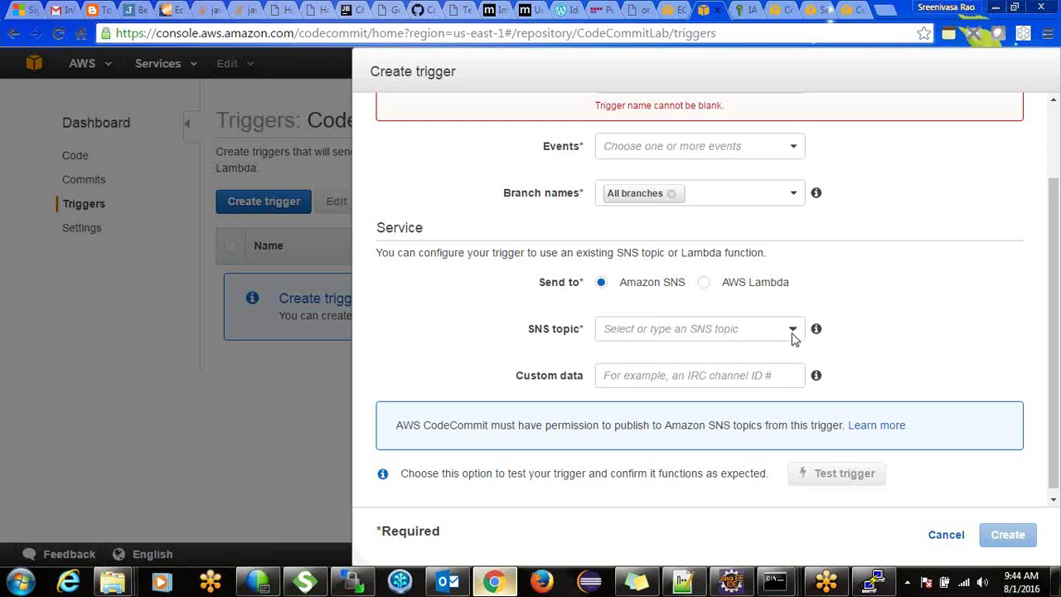
left_click(945, 536)
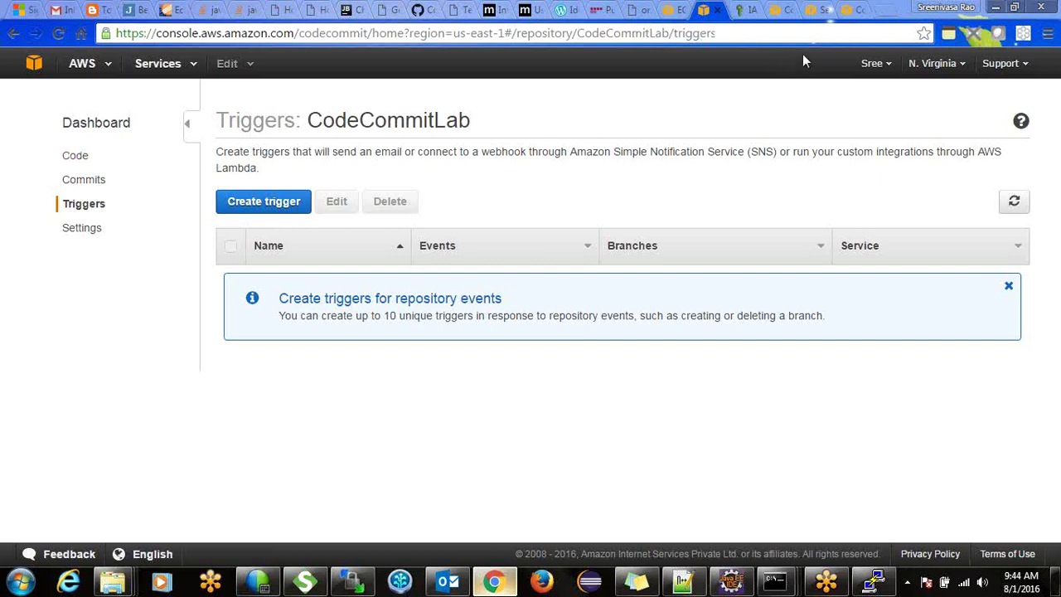
Revisit the CodeCommitLab Settings, Triggers, Commits and Code pages in turn
left_click(92, 226)
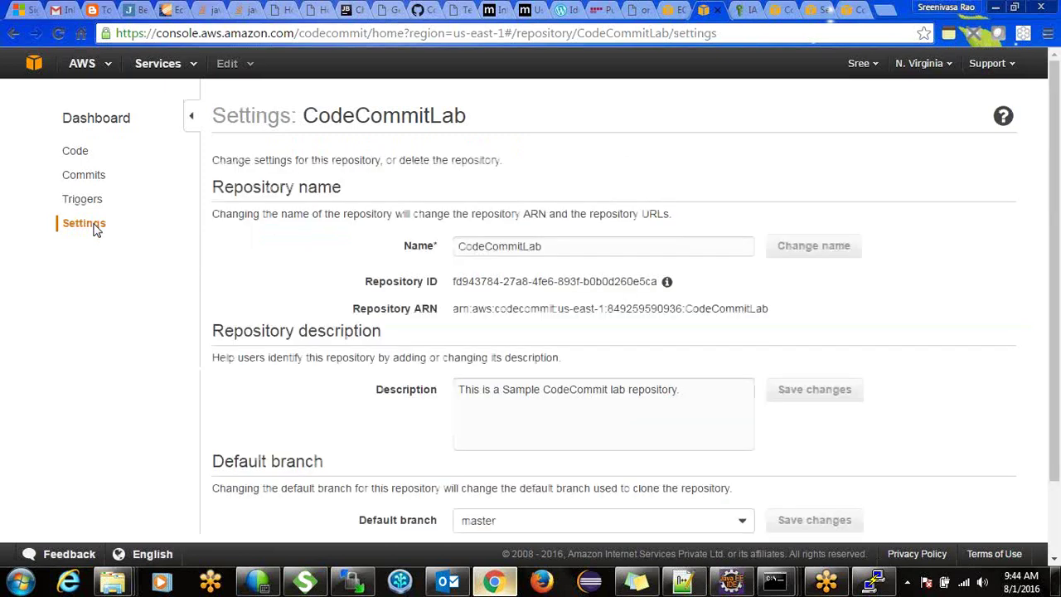
left_click_drag(1054, 348, 1036, 329)
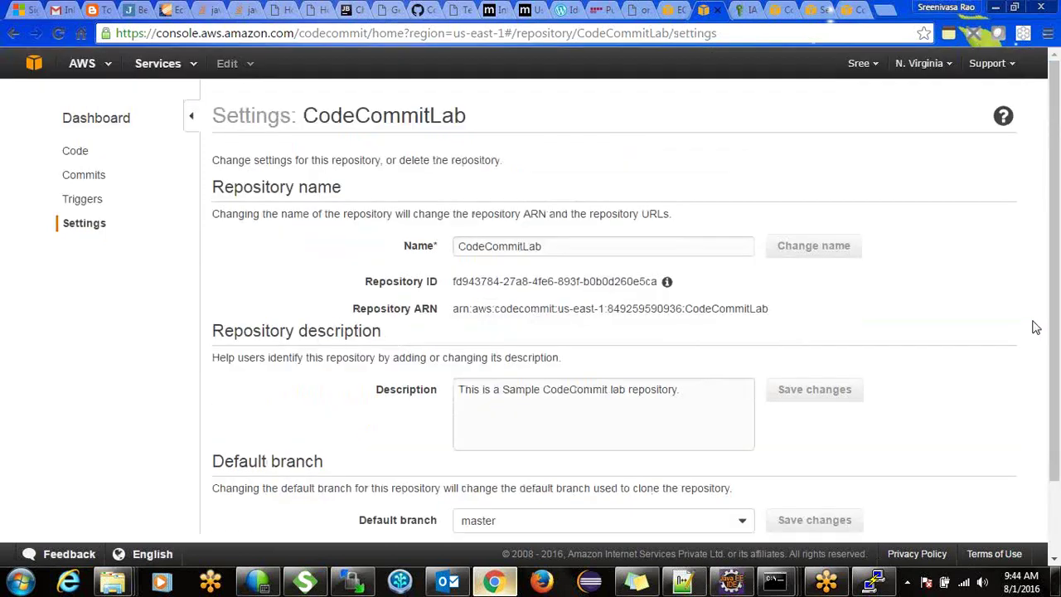
left_click(84, 201)
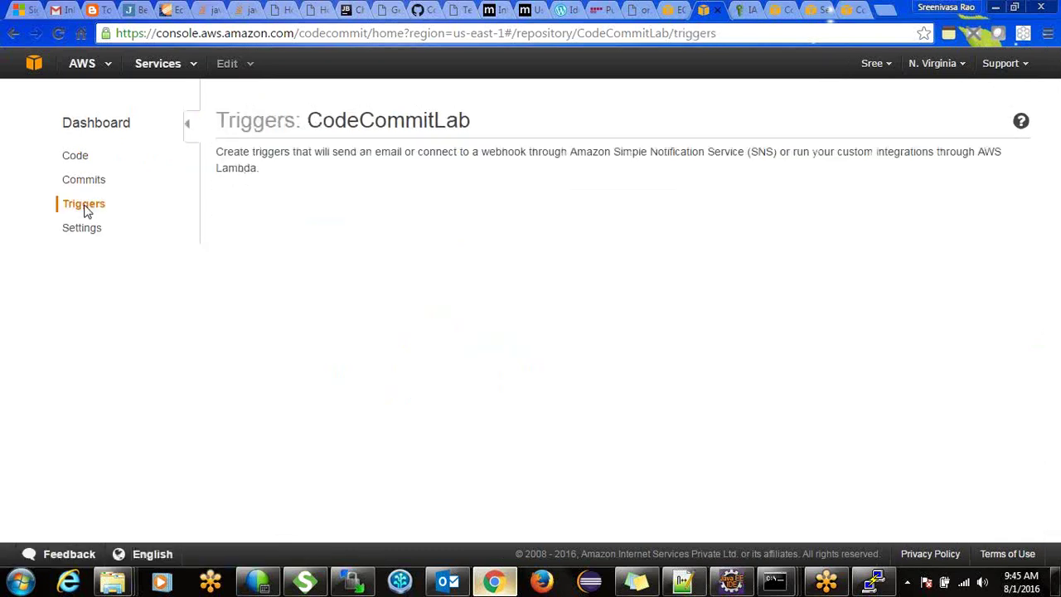
left_click(77, 186)
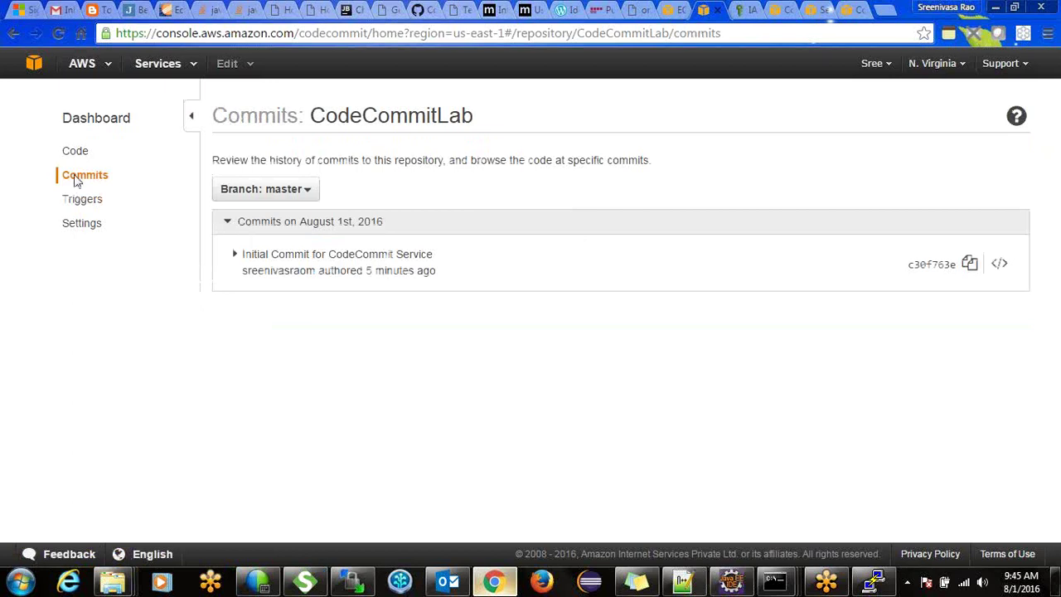
left_click(73, 154)
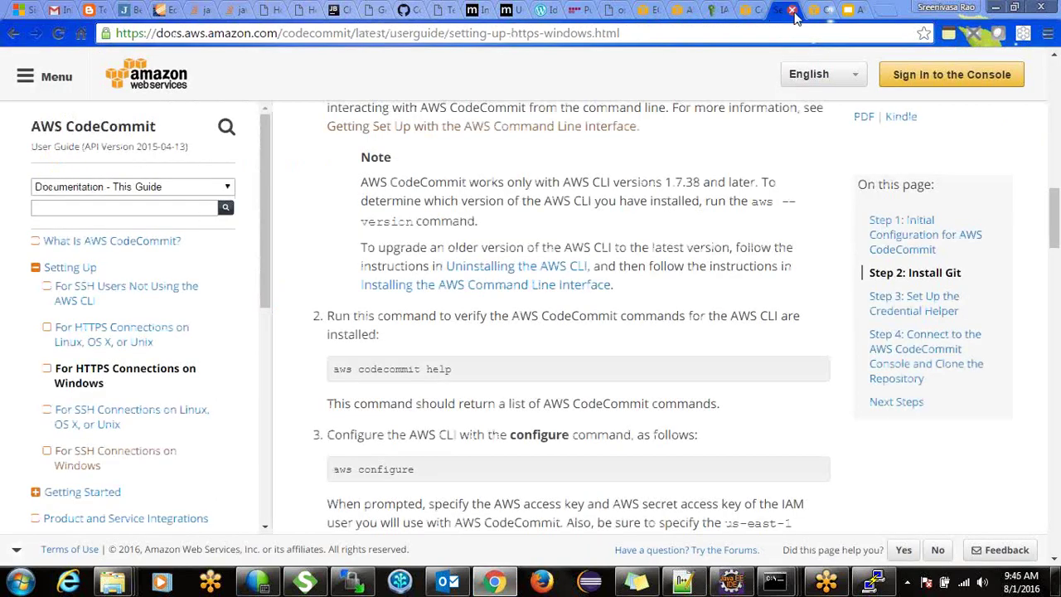
Close the CodeCommit and AWS CLI guide tabs and present the CodeDeploy slides full screen
left_click(791, 10)
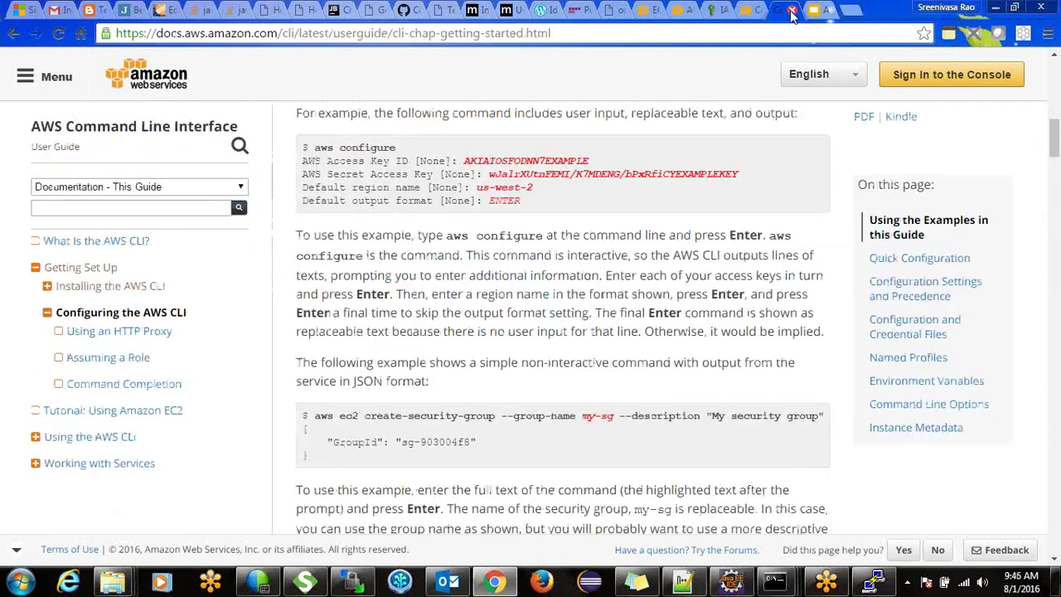
left_click(791, 10)
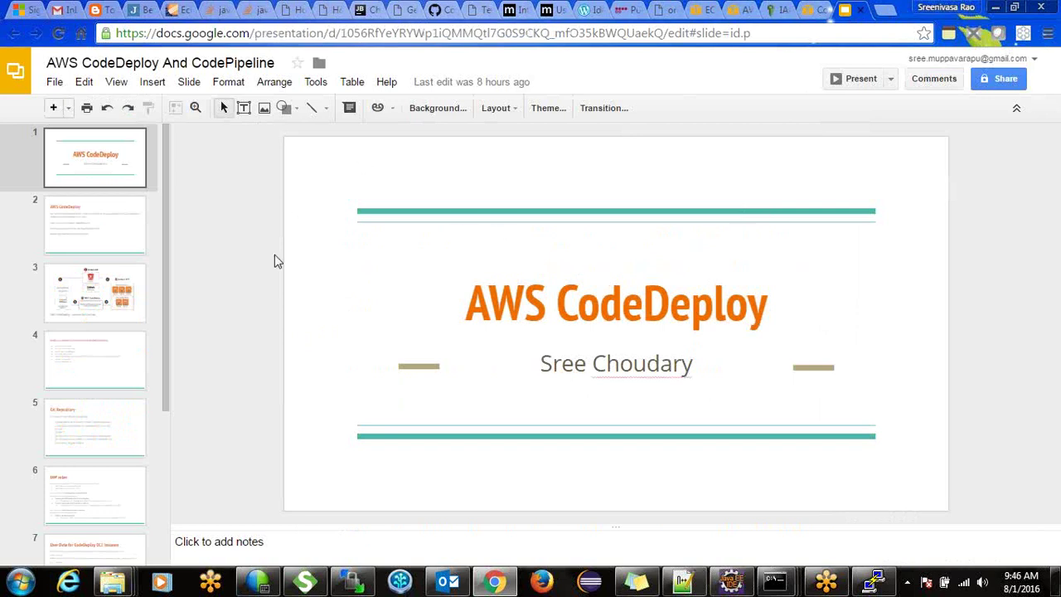
left_click(853, 80)
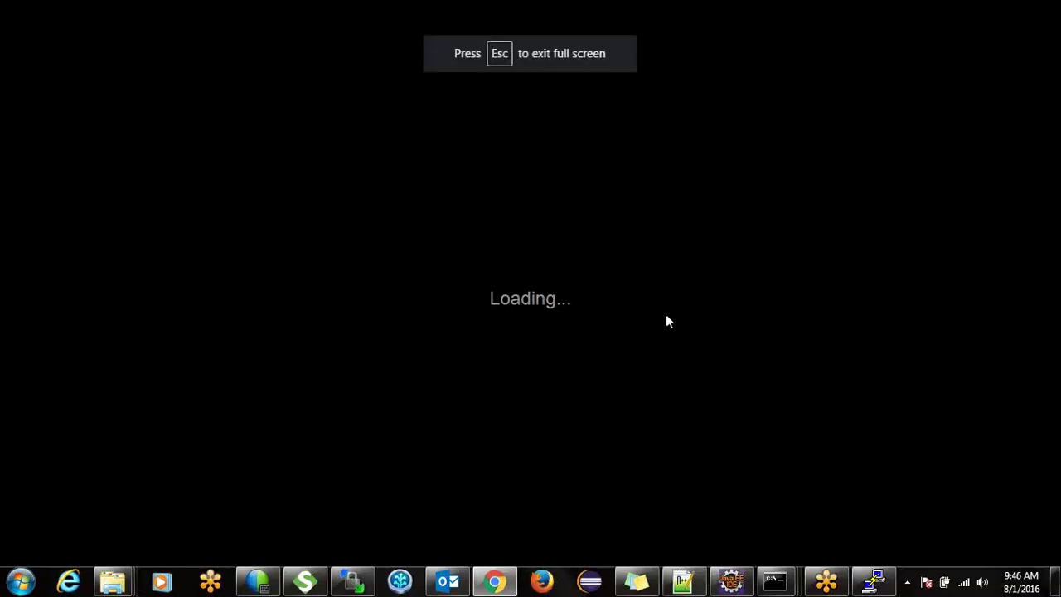